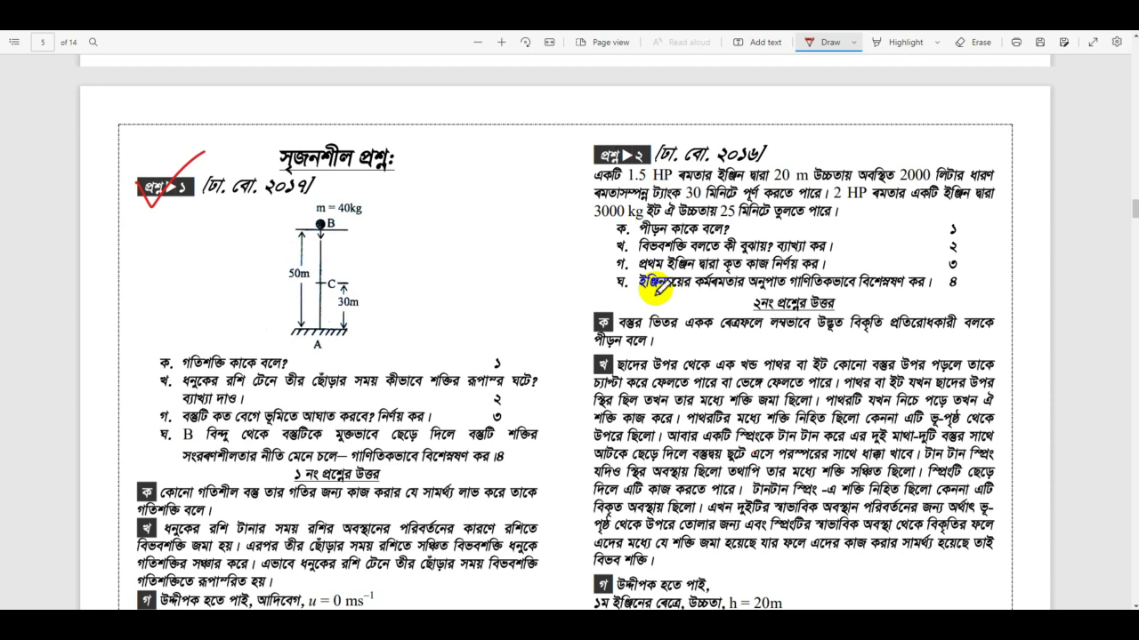
# Step: Ink a check beside question 1's engine wording and a dot near the figure, then scroll down slightly
pyautogui.moveTo(658, 290); pyautogui.dragTo(663, 294)
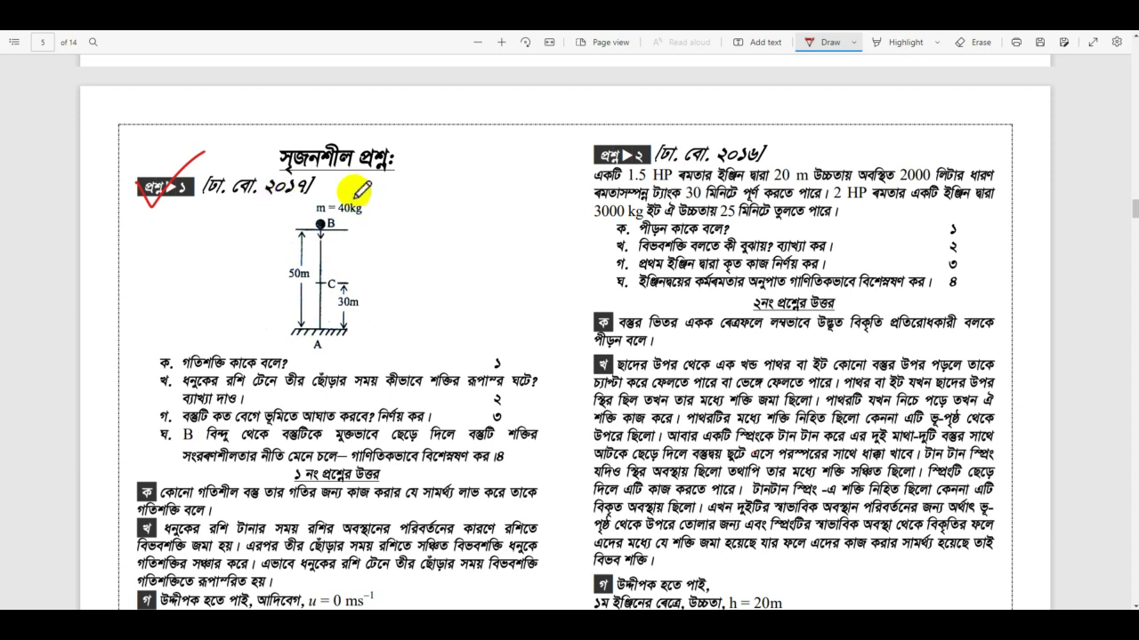
pyautogui.click(386, 187)
pyautogui.scroll(-2, 382, 185)
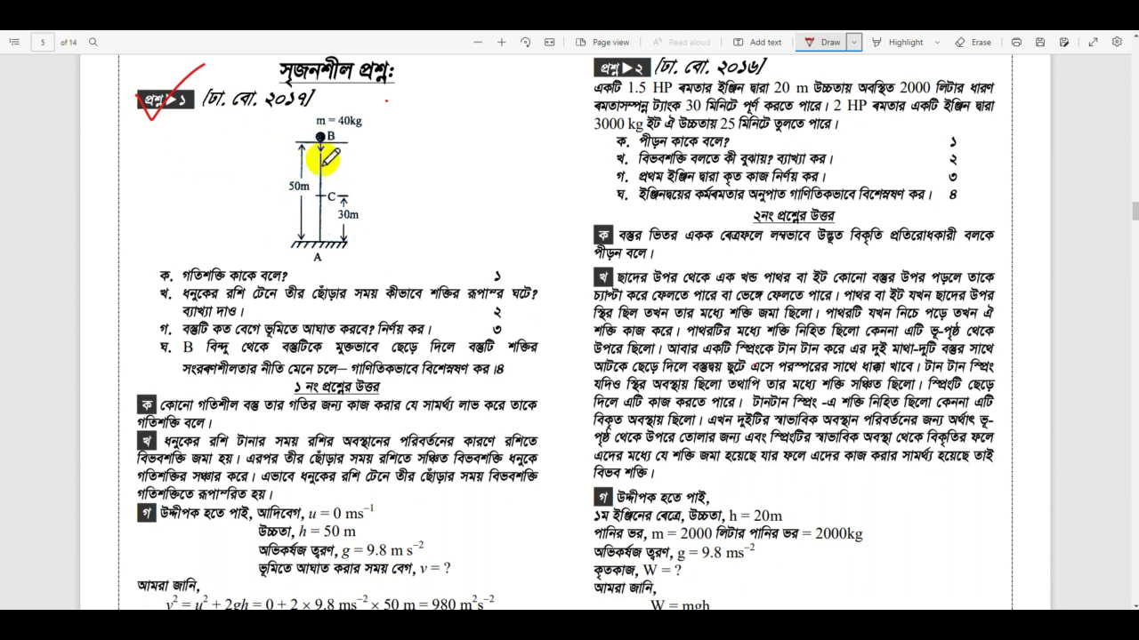
# Step: Draw red arrows to B and 40kg, circle 50m, write y=20 and add a downward arrow
pyautogui.moveTo(289, 135); pyautogui.dragTo(316, 138)
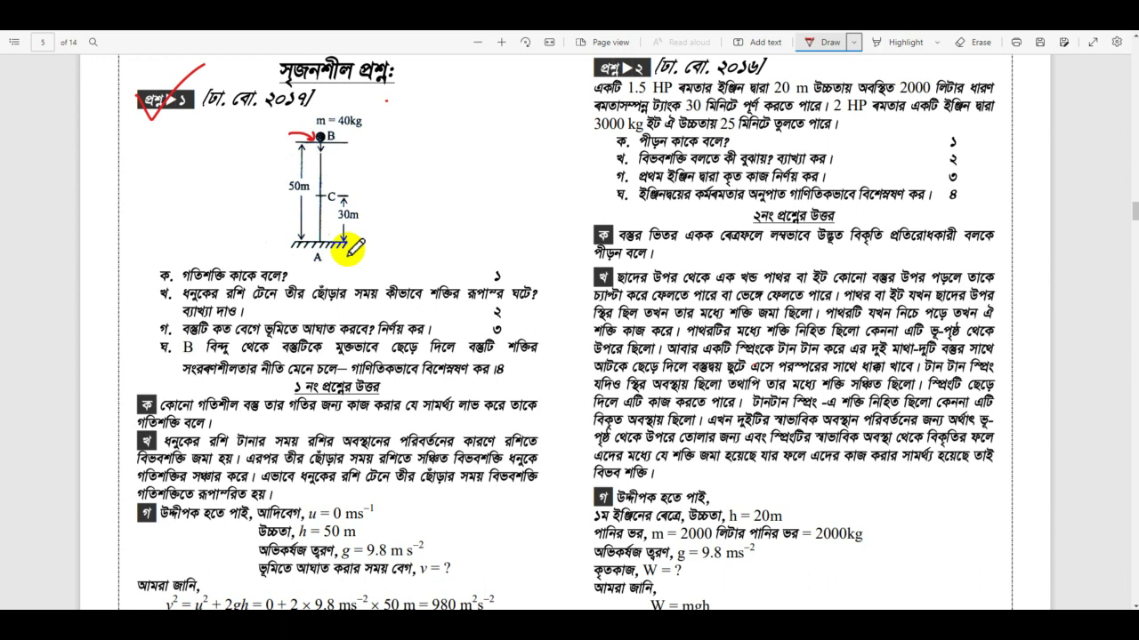
pyautogui.click(311, 173)
pyautogui.moveTo(290, 172); pyautogui.dragTo(310, 178)
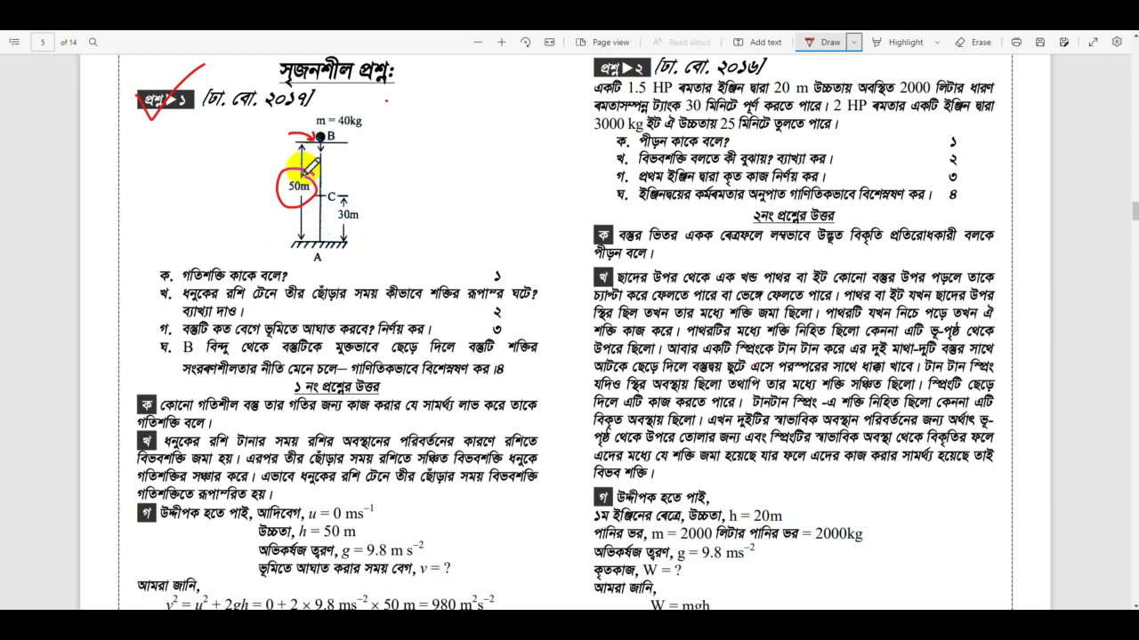
pyautogui.moveTo(411, 114)
pyautogui.mouseDown()
pyautogui.moveTo(380, 101)
pyautogui.moveTo(368, 110)
pyautogui.mouseUp()
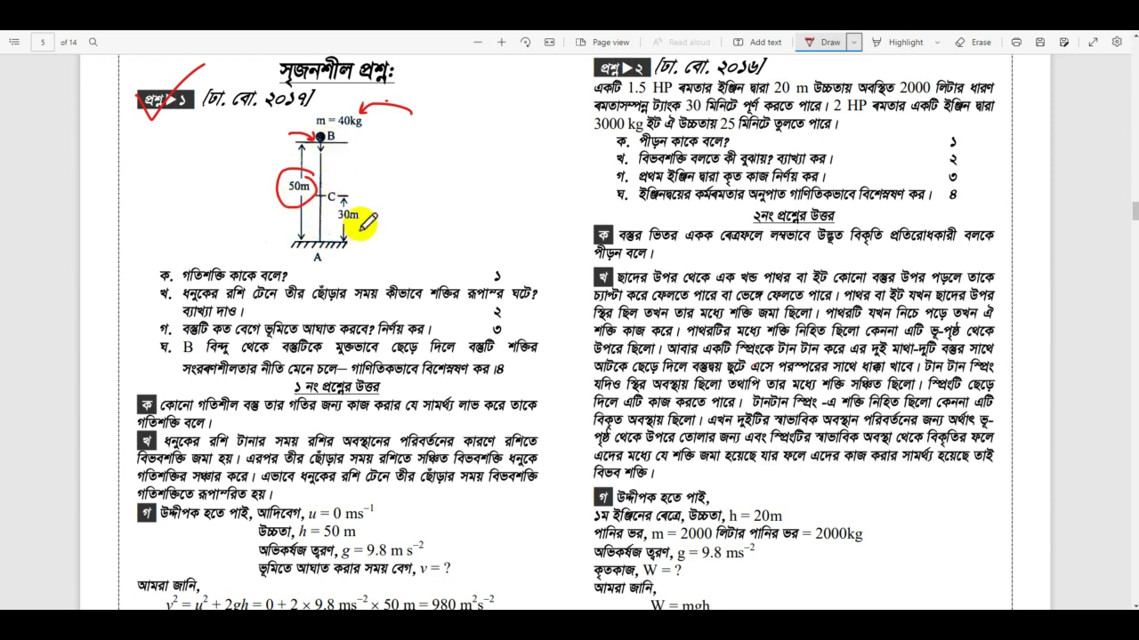
pyautogui.moveTo(370, 143)
pyautogui.mouseDown()
pyautogui.moveTo(365, 183)
pyautogui.moveTo(386, 152)
pyautogui.moveTo(400, 153)
pyautogui.mouseUp()
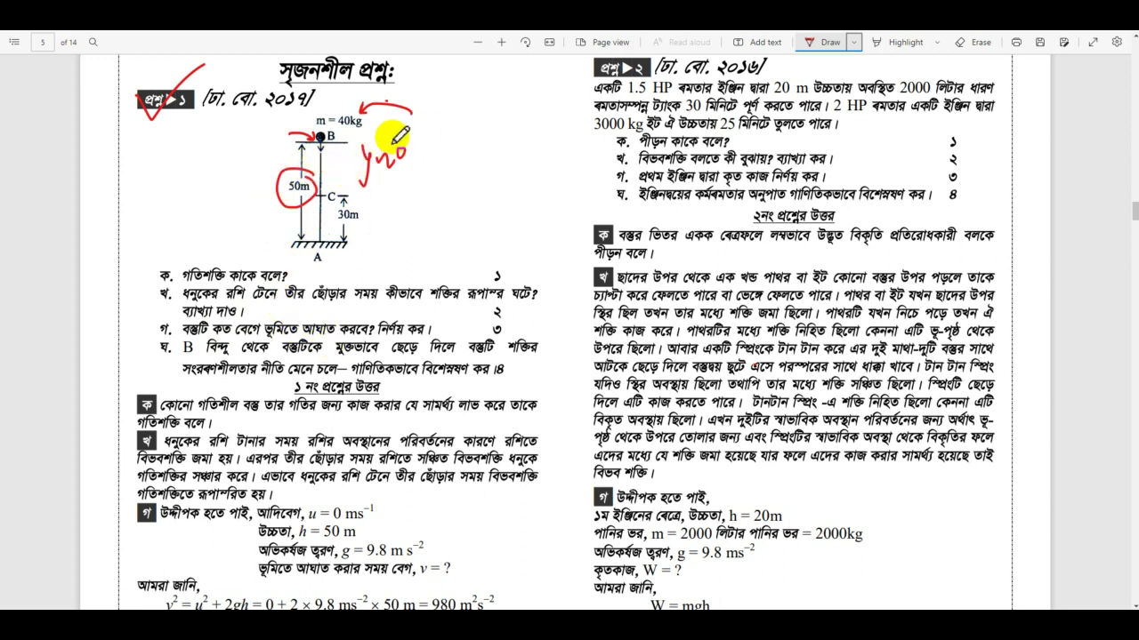
pyautogui.moveTo(424, 134)
pyautogui.mouseDown()
pyautogui.moveTo(423, 233)
pyautogui.moveTo(444, 215)
pyautogui.moveTo(445, 230)
pyautogui.moveTo(443, 213)
pyautogui.mouseUp()
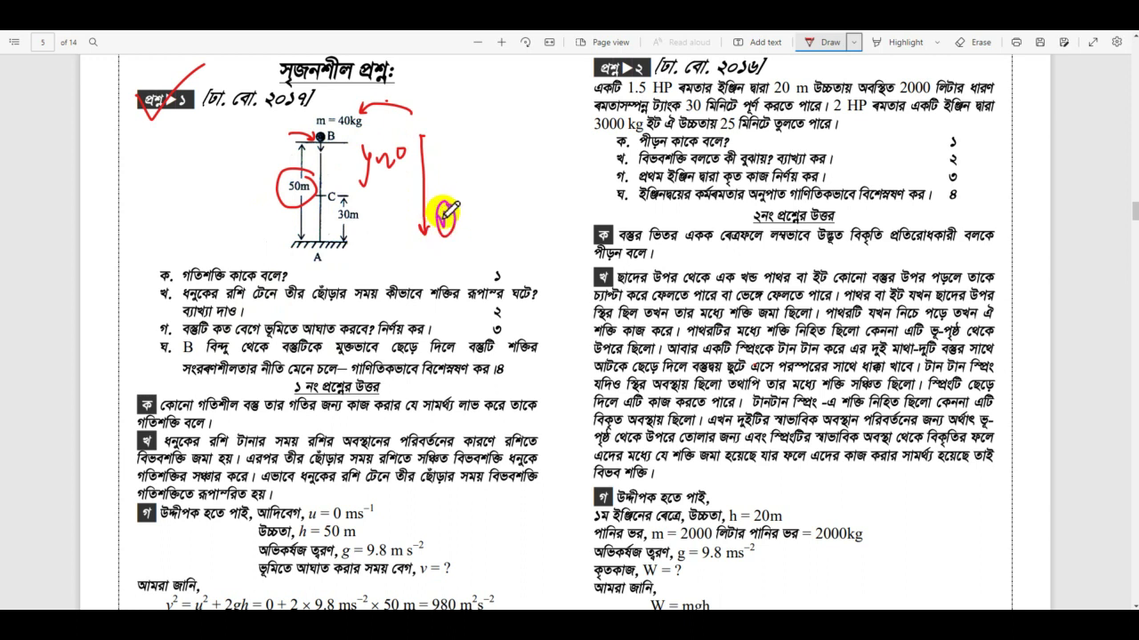
# Step: Handwrite v²=u²+2gh beside the figure and underline it with a long stroke
pyautogui.moveTo(480, 188)
pyautogui.mouseDown()
pyautogui.moveTo(498, 192)
pyautogui.moveTo(511, 167)
pyautogui.moveTo(516, 193)
pyautogui.mouseUp()
pyautogui.moveTo(506, 204)
pyautogui.mouseDown()
pyautogui.moveTo(519, 201)
pyautogui.moveTo(539, 160)
pyautogui.moveTo(548, 178)
pyautogui.moveTo(558, 164)
pyautogui.moveTo(580, 169)
pyautogui.mouseUp()
pyautogui.moveTo(601, 115); pyautogui.dragTo(614, 151)
pyautogui.moveTo(498, 247); pyautogui.dragTo(643, 153)
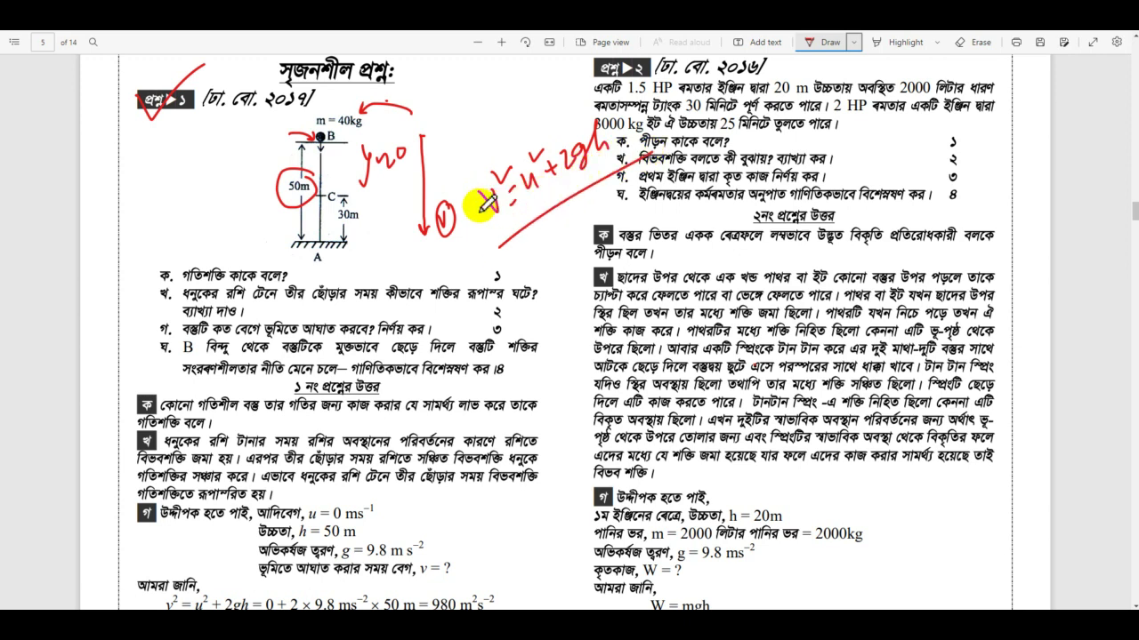
# Step: Draw a downward arrow left of the diagram and write 9.8 with −9.8 below it
pyautogui.moveTo(241, 142)
pyautogui.mouseDown()
pyautogui.moveTo(241, 247)
pyautogui.moveTo(256, 232)
pyautogui.mouseUp()
pyautogui.moveTo(161, 176); pyautogui.dragTo(146, 208)
pyautogui.click(164, 202)
pyautogui.moveTo(188, 163); pyautogui.dragTo(178, 182)
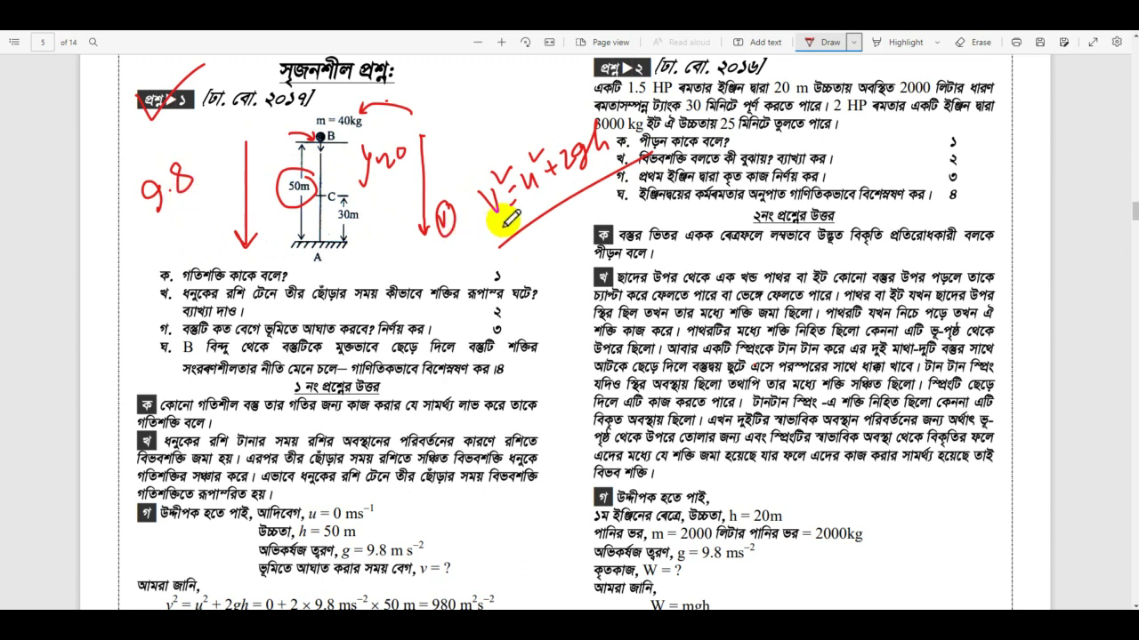
pyautogui.moveTo(127, 263); pyautogui.dragTo(188, 225)
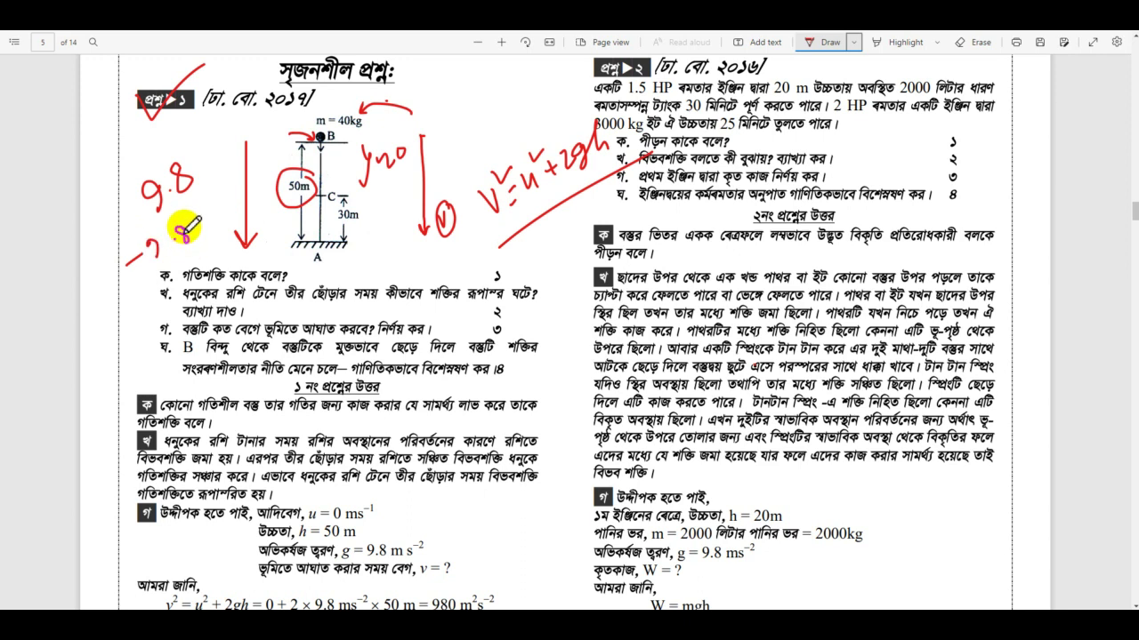
# Step: Scroll down to tick the 31.30 m s⁻¹ answer in red, then scroll back up
pyautogui.scroll(-3, 282, 325)
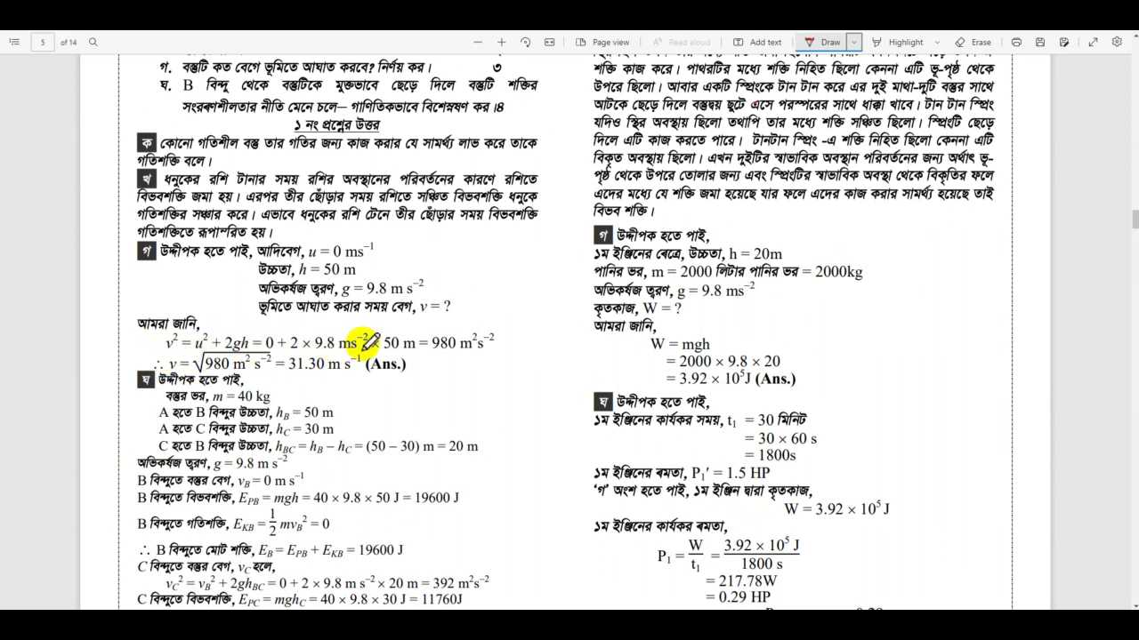
pyautogui.moveTo(289, 374); pyautogui.dragTo(352, 338)
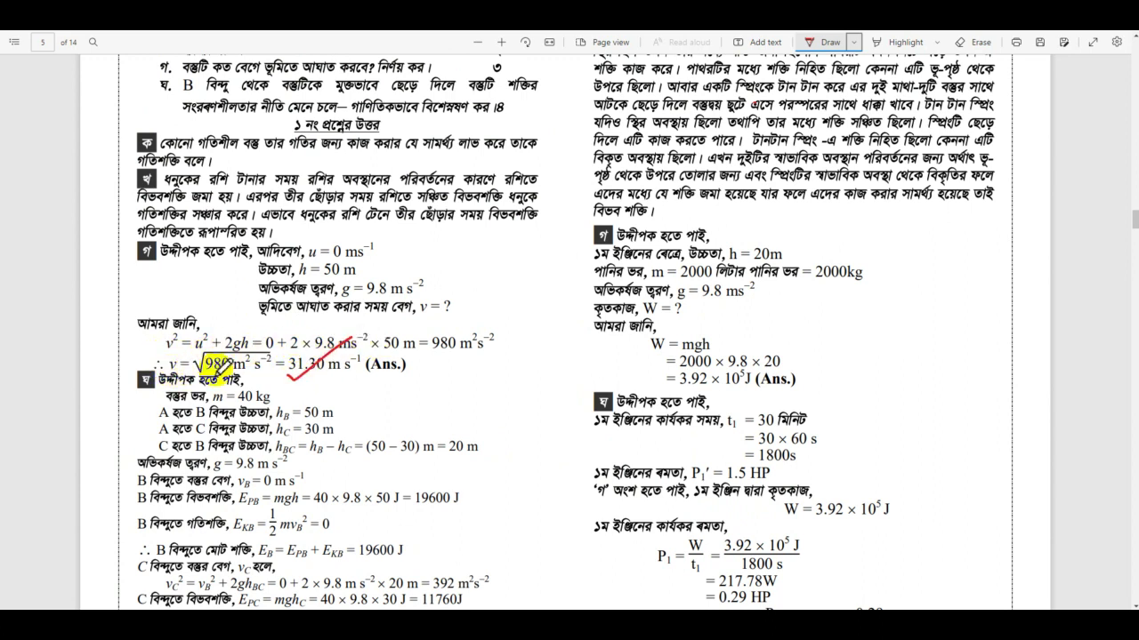
pyautogui.scroll(3, 289, 321)
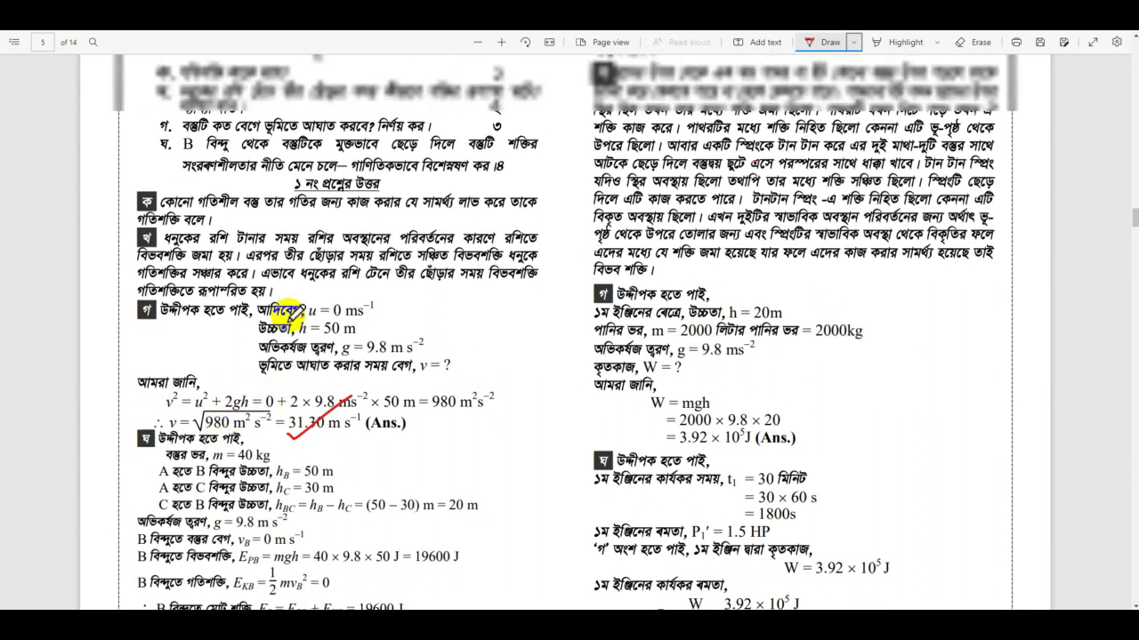
pyautogui.scroll(1, 294, 311)
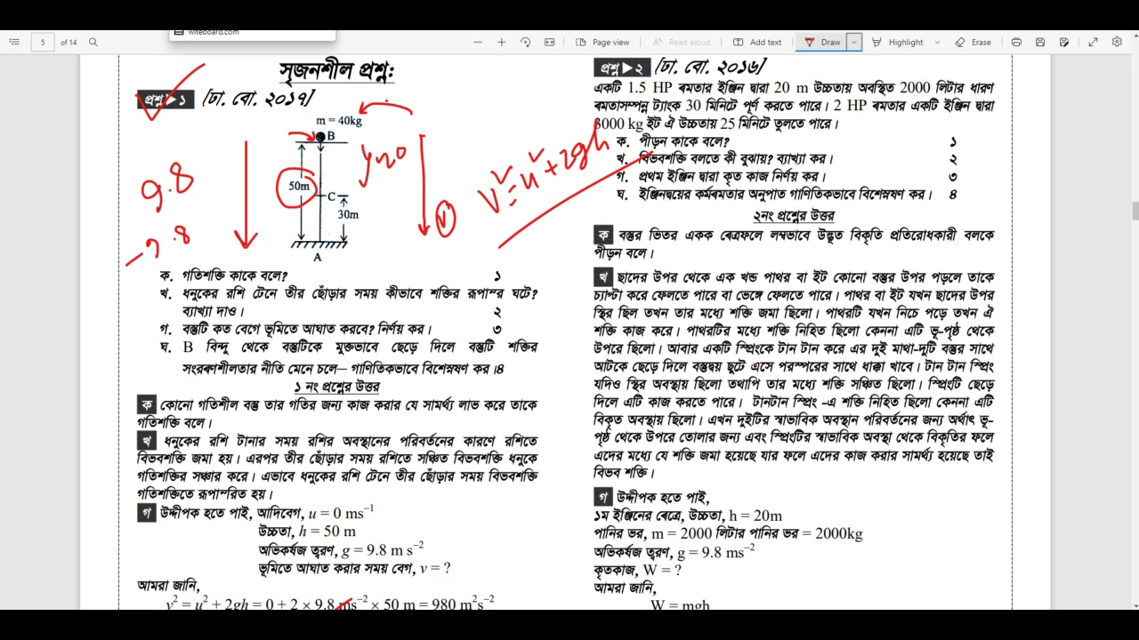
# Step: On the whiteboard, draw a red pole on the ground, then circle its top in green and write Ep
pyautogui.click(252, 32)
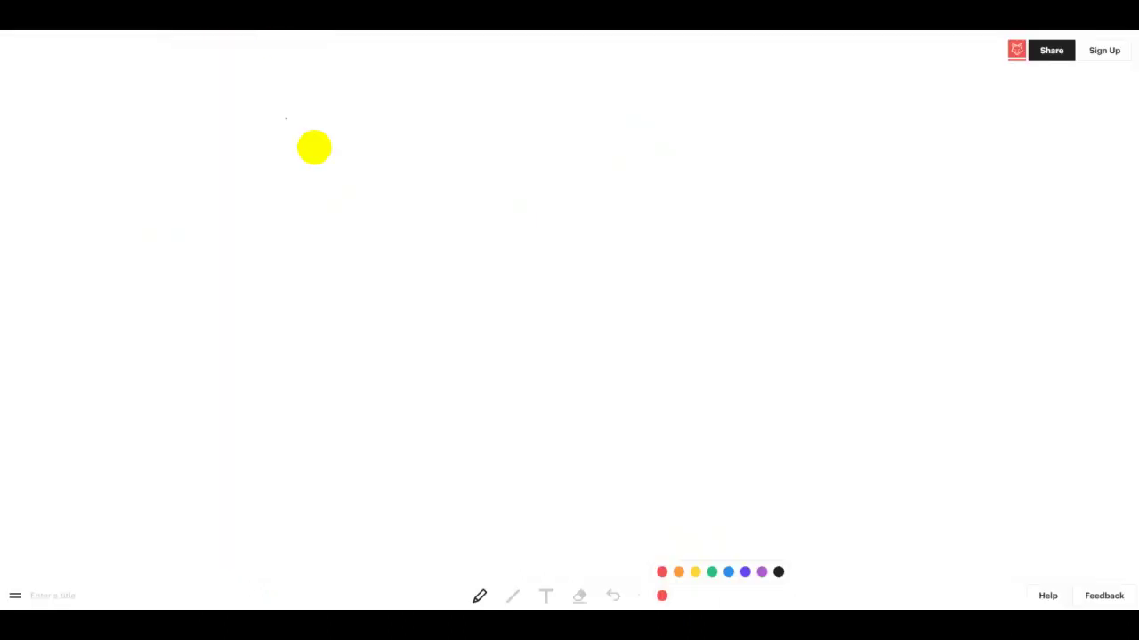
pyautogui.moveTo(482, 158)
pyautogui.mouseDown()
pyautogui.moveTo(489, 382)
pyautogui.moveTo(600, 378)
pyautogui.mouseUp()
pyautogui.click(711, 572)
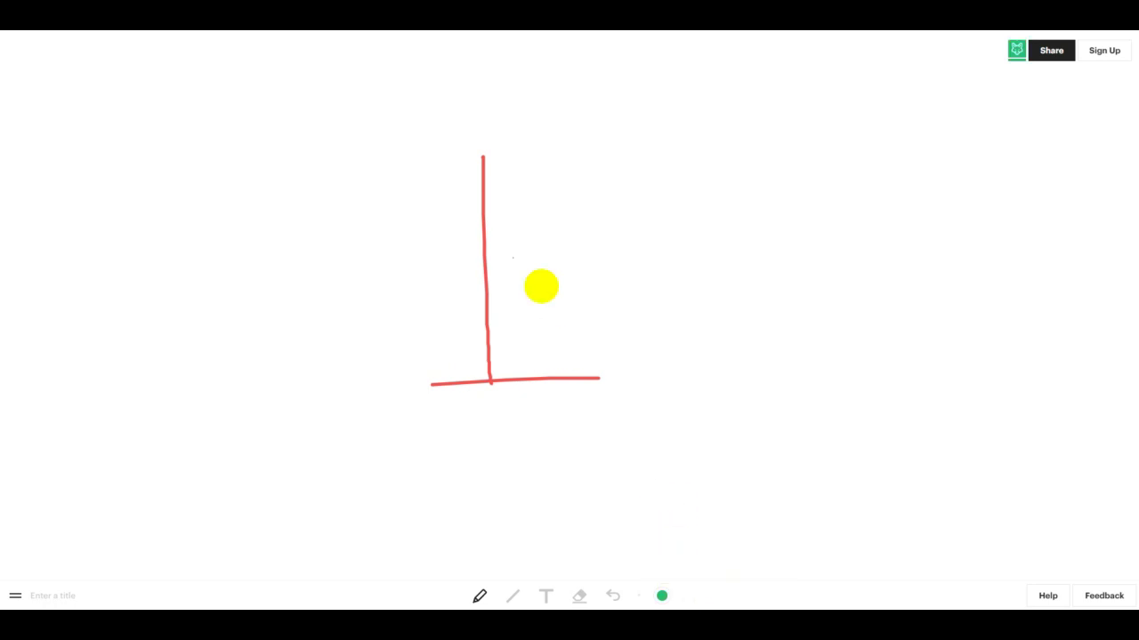
pyautogui.moveTo(495, 142)
pyautogui.mouseDown()
pyautogui.moveTo(511, 148)
pyautogui.moveTo(500, 171)
pyautogui.mouseUp()
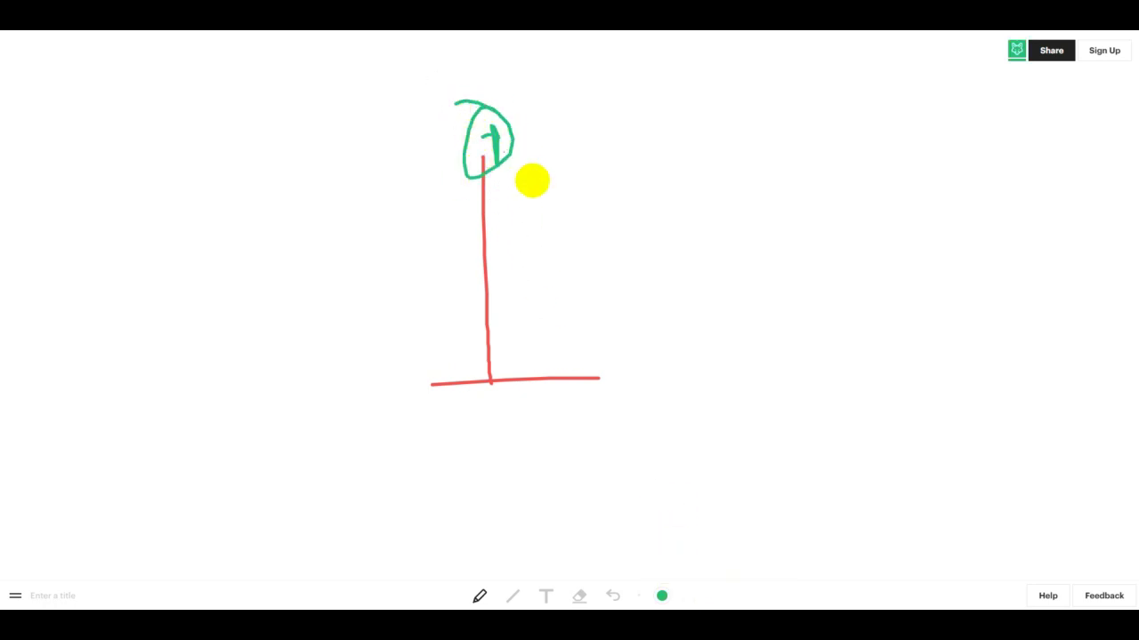
pyautogui.moveTo(558, 132)
pyautogui.mouseDown()
pyautogui.moveTo(514, 153)
pyautogui.moveTo(535, 152)
pyautogui.mouseUp()
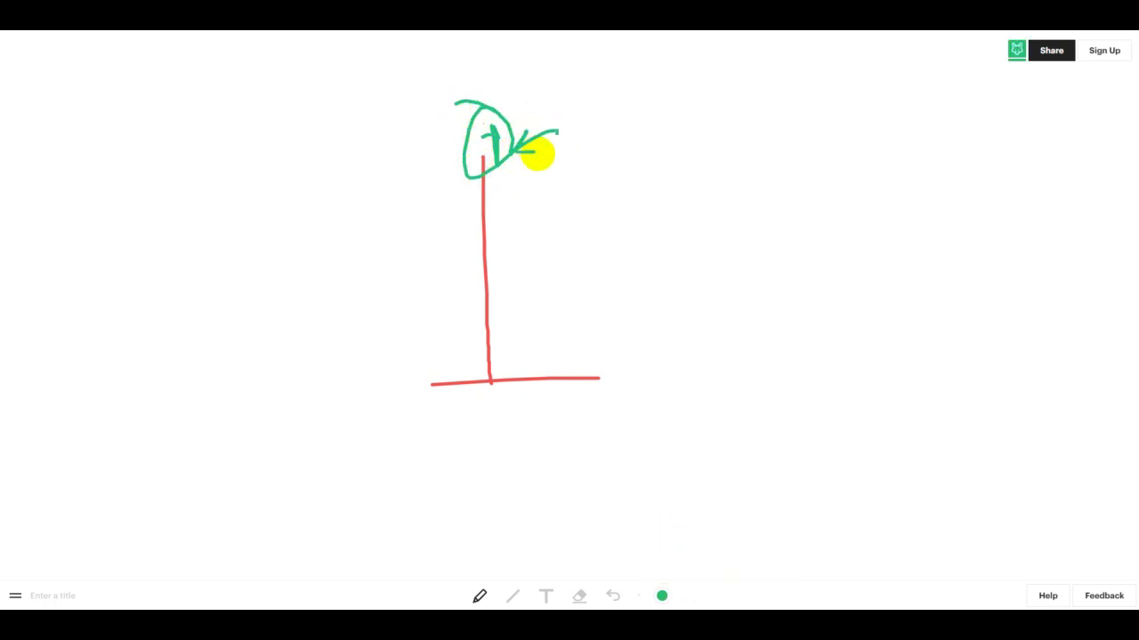
pyautogui.moveTo(603, 114)
pyautogui.mouseDown()
pyautogui.moveTo(605, 147)
pyautogui.moveTo(613, 108)
pyautogui.moveTo(642, 153)
pyautogui.mouseUp()
# Step: Write Ep = mgh and Ek = ½mv² in green beside the pole top
pyautogui.moveTo(667, 201)
pyautogui.mouseDown()
pyautogui.moveTo(669, 238)
pyautogui.moveTo(683, 197)
pyautogui.moveTo(687, 216)
pyautogui.moveTo(709, 219)
pyautogui.mouseUp()
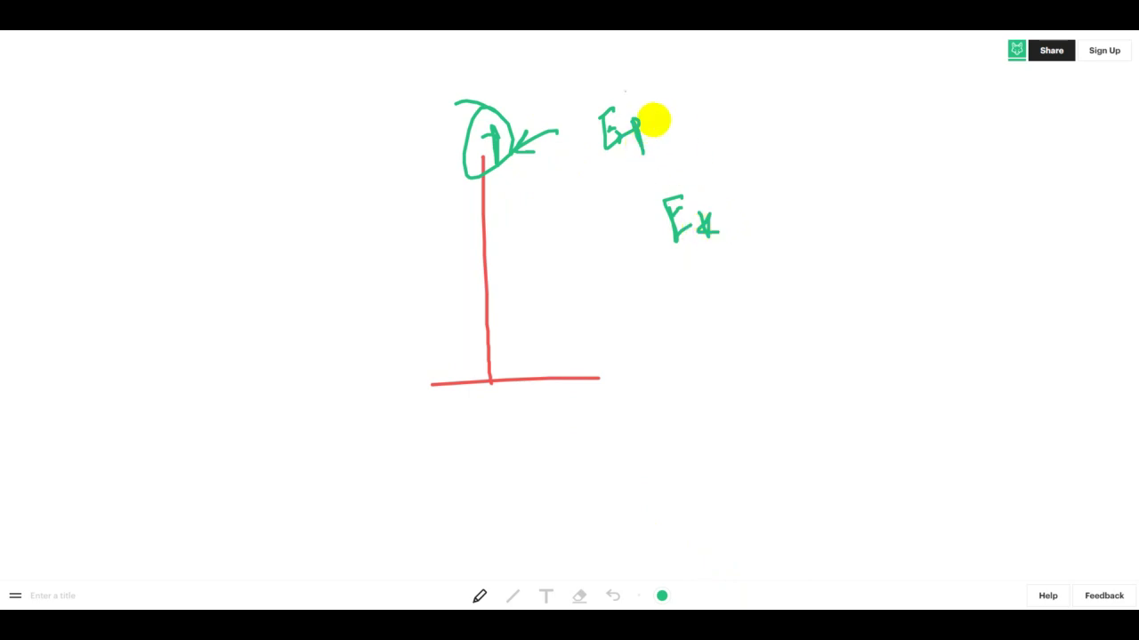
pyautogui.moveTo(665, 123); pyautogui.dragTo(656, 126)
pyautogui.moveTo(678, 98); pyautogui.dragTo(727, 100)
pyautogui.moveTo(746, 78)
pyautogui.mouseDown()
pyautogui.moveTo(735, 112)
pyautogui.moveTo(763, 108)
pyautogui.mouseUp()
pyautogui.moveTo(729, 178)
pyautogui.mouseDown()
pyautogui.moveTo(740, 186)
pyautogui.moveTo(767, 176)
pyautogui.mouseUp()
pyautogui.moveTo(801, 172)
pyautogui.mouseDown()
pyautogui.moveTo(767, 198)
pyautogui.moveTo(817, 187)
pyautogui.mouseUp()
pyautogui.moveTo(820, 154)
pyautogui.mouseDown()
pyautogui.moveTo(823, 169)
pyautogui.moveTo(870, 108)
pyautogui.mouseUp()
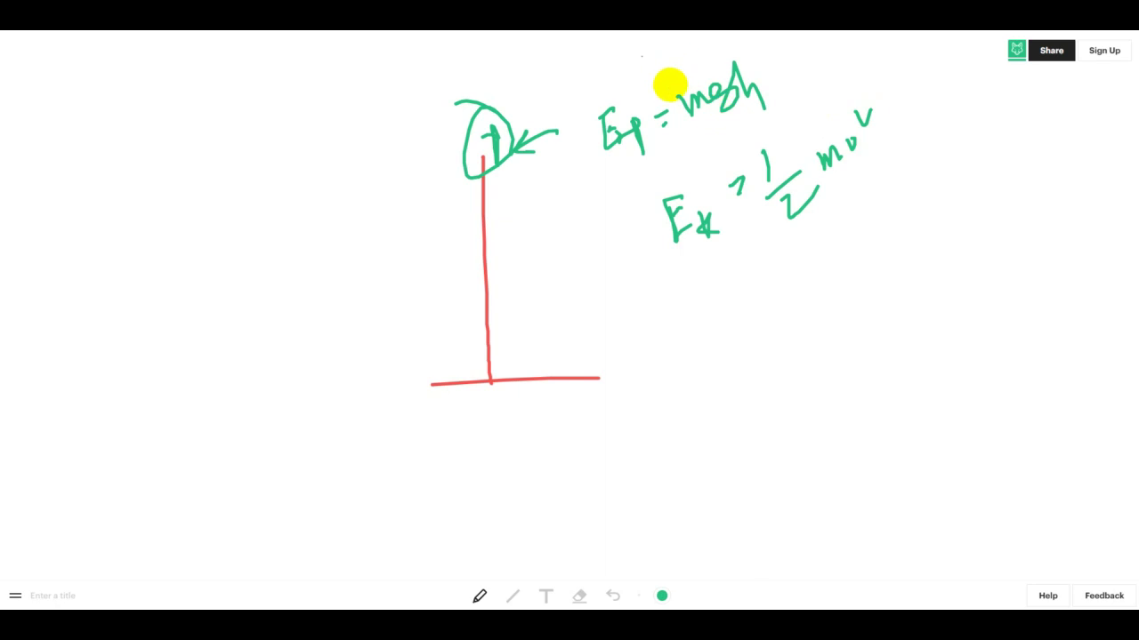
# Step: Line across the pole top, finish Ek = ½mv² = 0, and draw a green T-shaped pole at left
pyautogui.moveTo(394, 166); pyautogui.dragTo(496, 163)
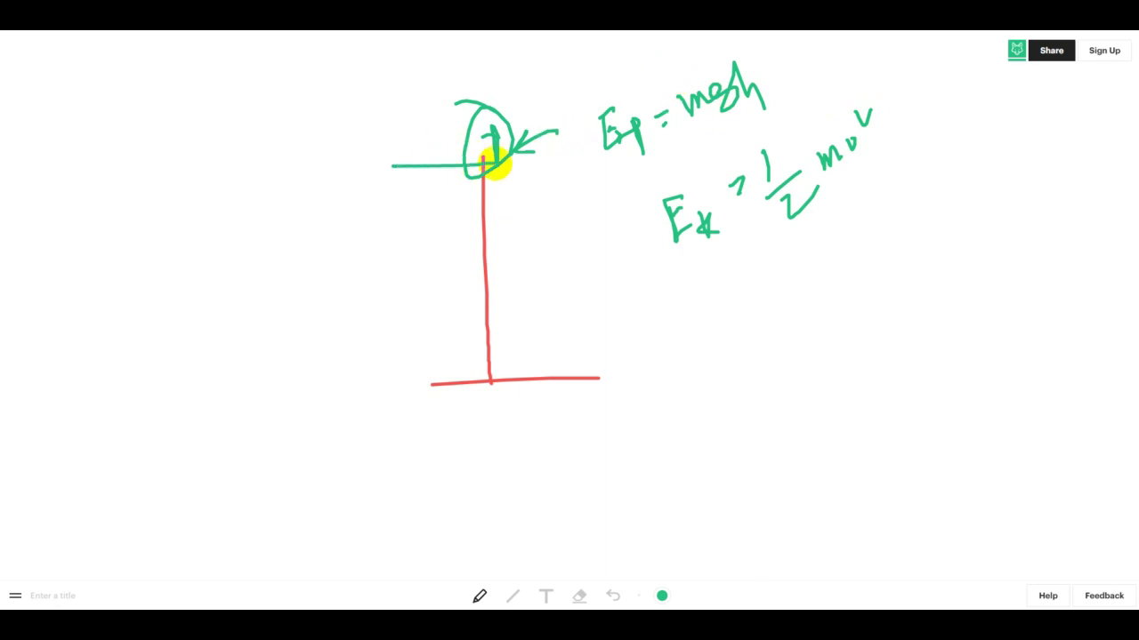
pyautogui.moveTo(879, 140); pyautogui.dragTo(895, 135)
pyautogui.moveTo(918, 110)
pyautogui.mouseDown()
pyautogui.moveTo(920, 127)
pyautogui.moveTo(921, 111)
pyautogui.mouseUp()
pyautogui.moveTo(236, 411)
pyautogui.mouseDown()
pyautogui.moveTo(223, 190)
pyautogui.moveTo(273, 177)
pyautogui.mouseUp()
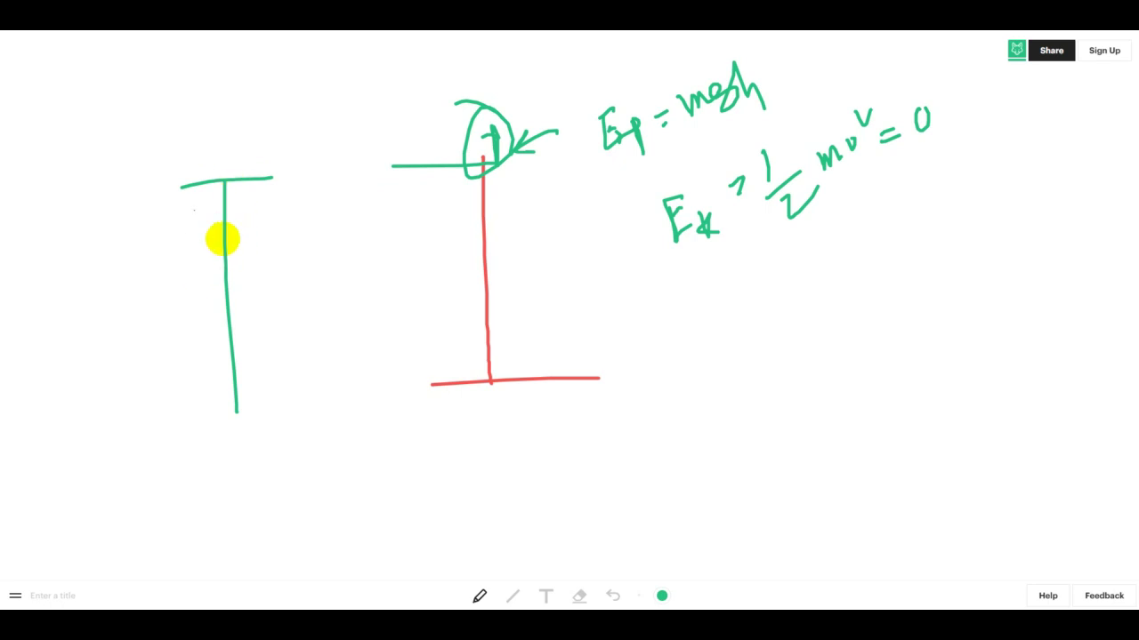
# Step: Add an upward arrowhead and v=0 on the left pole, plus an arrow line at the red pole's top
pyautogui.moveTo(213, 195); pyautogui.dragTo(239, 187)
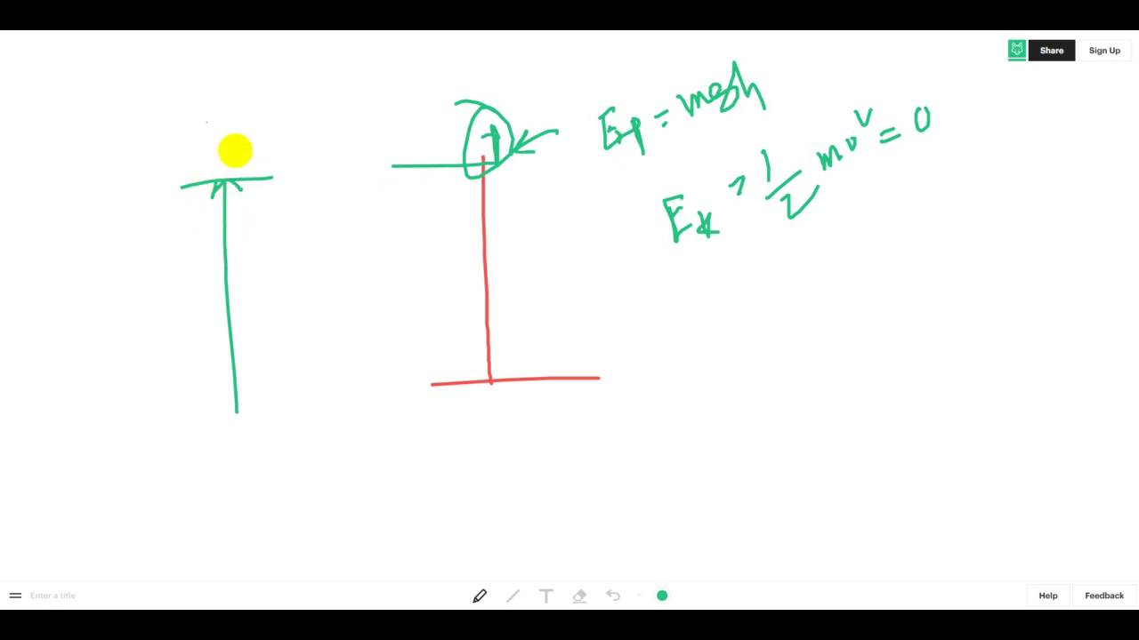
pyautogui.moveTo(234, 138)
pyautogui.mouseDown()
pyautogui.moveTo(246, 145)
pyautogui.moveTo(250, 133)
pyautogui.mouseUp()
pyautogui.moveTo(255, 136); pyautogui.dragTo(272, 114)
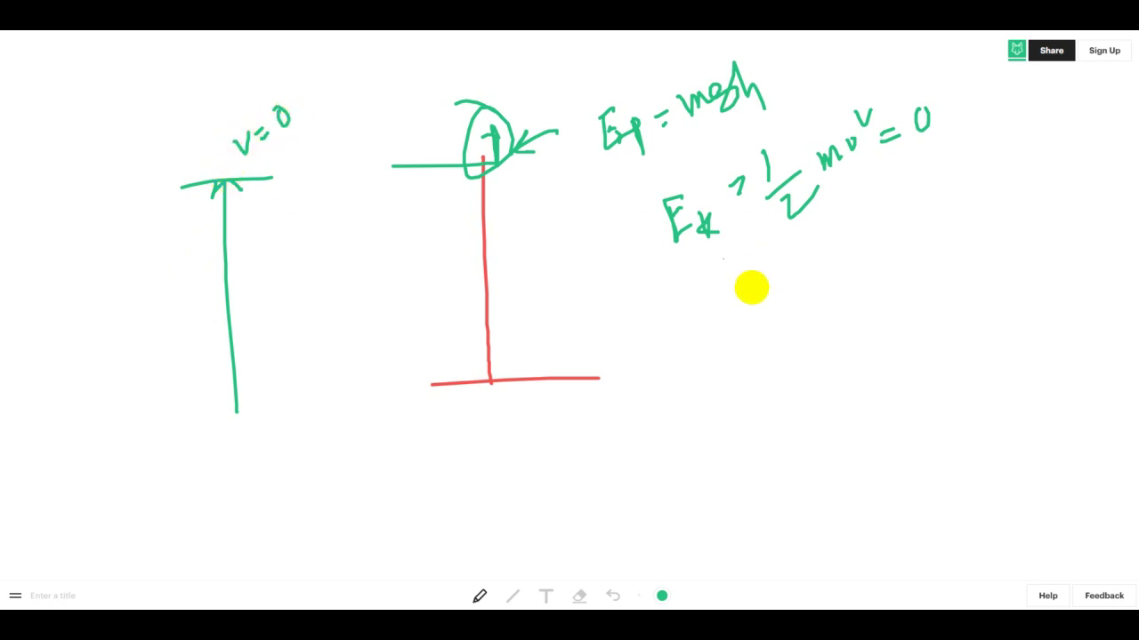
pyautogui.moveTo(471, 169)
pyautogui.mouseDown()
pyautogui.moveTo(536, 181)
pyautogui.moveTo(511, 186)
pyautogui.mouseUp()
# Step: Write the Ek = 0 line, circle h beside the pole, and curve an arrow to the base labelled Ep
pyautogui.moveTo(739, 327)
pyautogui.mouseDown()
pyautogui.moveTo(741, 351)
pyautogui.moveTo(750, 322)
pyautogui.moveTo(770, 340)
pyautogui.moveTo(795, 303)
pyautogui.moveTo(837, 287)
pyautogui.moveTo(829, 263)
pyautogui.mouseUp()
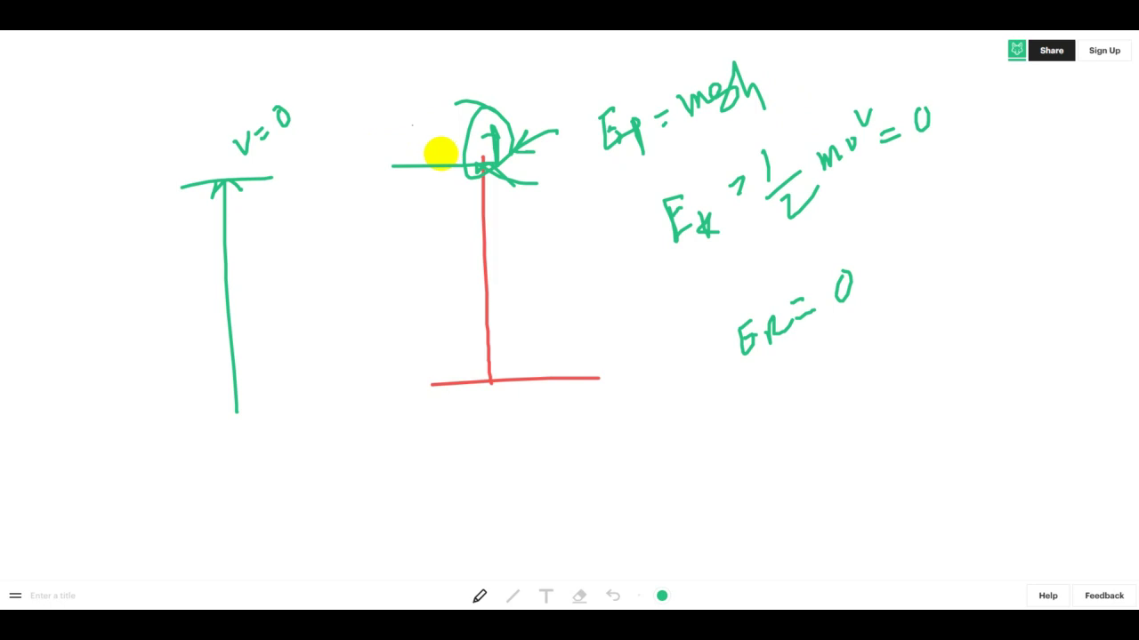
pyautogui.moveTo(408, 252)
pyautogui.mouseDown()
pyautogui.moveTo(437, 283)
pyautogui.moveTo(427, 257)
pyautogui.mouseUp()
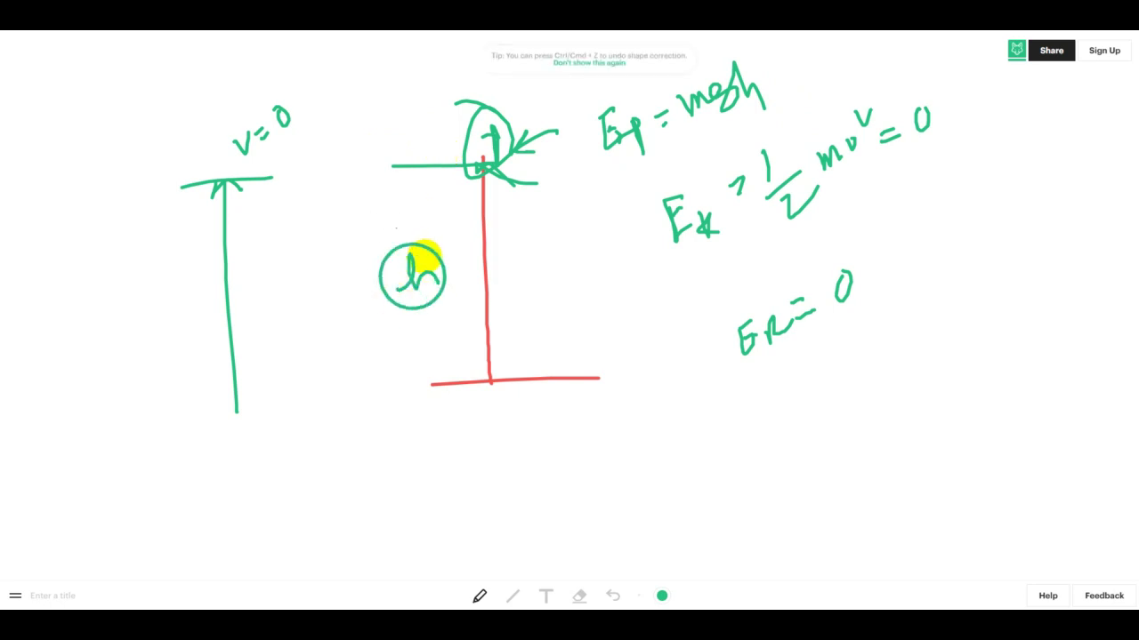
pyautogui.moveTo(539, 173); pyautogui.dragTo(492, 165)
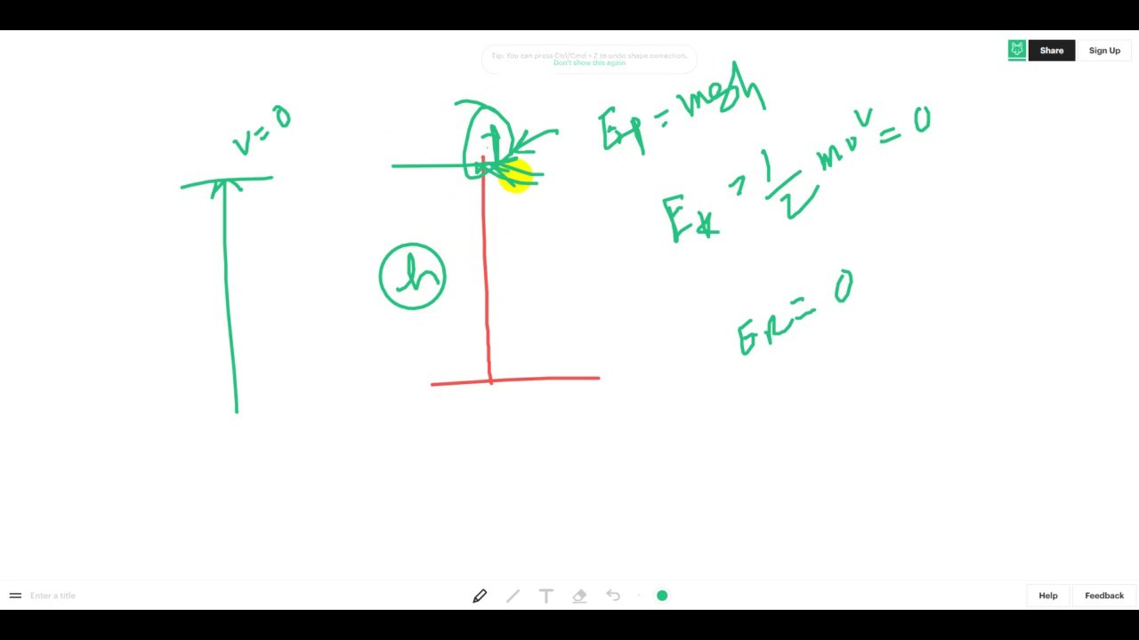
pyautogui.moveTo(656, 351)
pyautogui.mouseDown()
pyautogui.moveTo(501, 382)
pyautogui.moveTo(539, 385)
pyautogui.mouseUp()
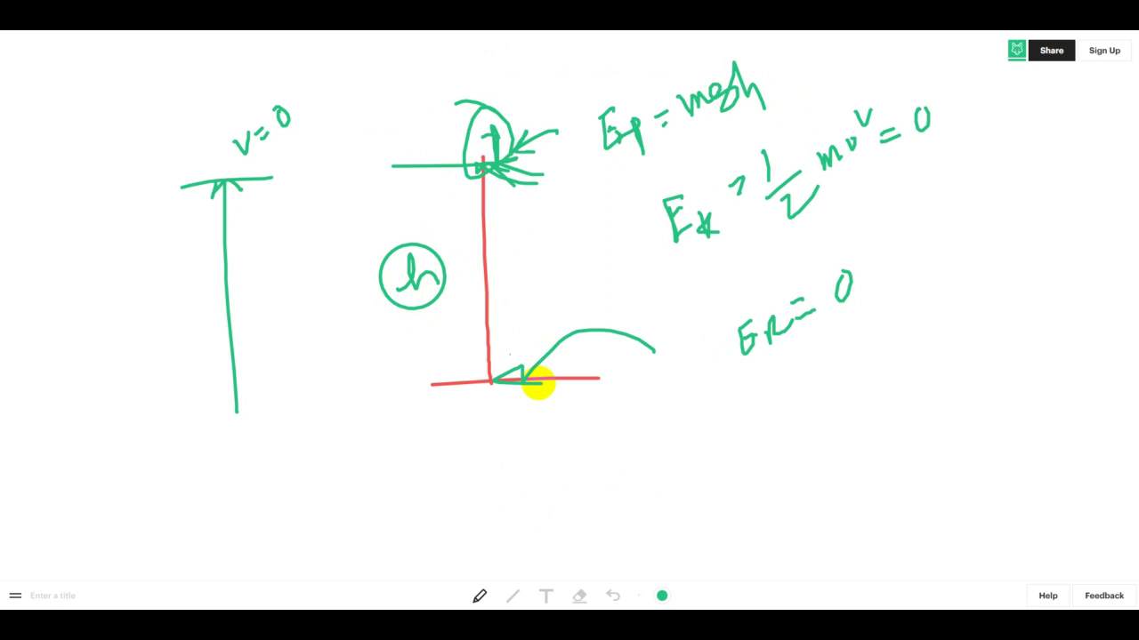
pyautogui.moveTo(576, 421)
pyautogui.mouseDown()
pyautogui.moveTo(574, 445)
pyautogui.moveTo(585, 427)
pyautogui.moveTo(610, 445)
pyautogui.moveTo(620, 483)
pyautogui.moveTo(674, 496)
pyautogui.mouseUp()
# Step: In blue, circle Ep and Ek, arrow along the green arc, trace the red lines, and underline mgh
pyautogui.click(661, 596)
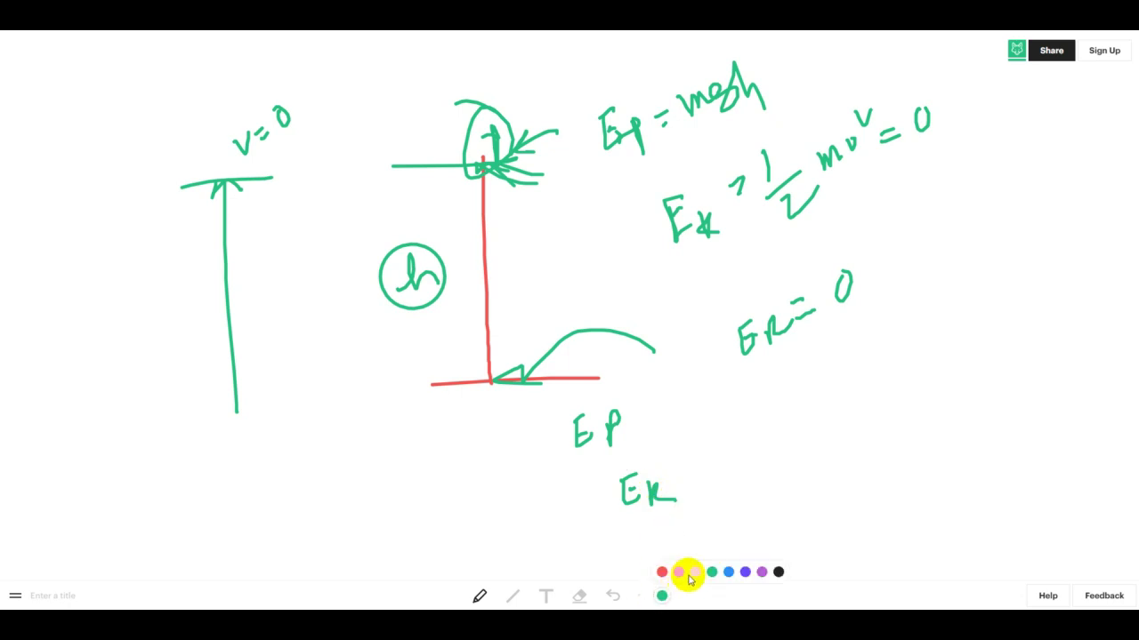
pyautogui.click(729, 571)
pyautogui.moveTo(573, 352); pyautogui.dragTo(523, 383)
pyautogui.moveTo(585, 460)
pyautogui.mouseDown()
pyautogui.moveTo(579, 440)
pyautogui.moveTo(596, 510)
pyautogui.moveTo(606, 456)
pyautogui.mouseUp()
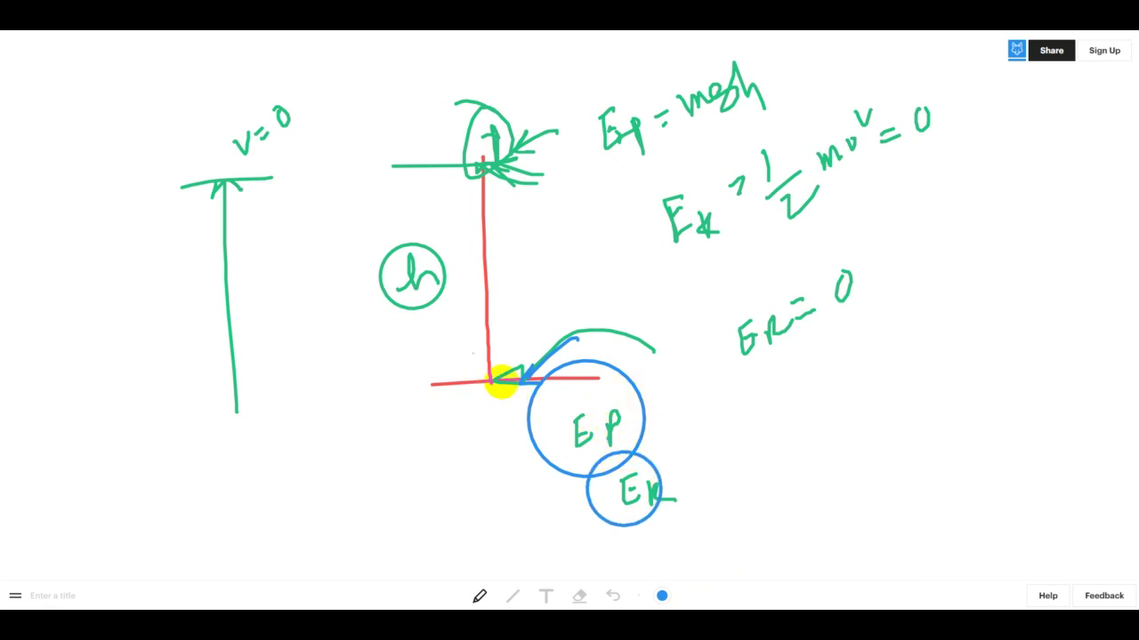
pyautogui.moveTo(435, 383)
pyautogui.mouseDown()
pyautogui.moveTo(483, 359)
pyautogui.moveTo(483, 343)
pyautogui.moveTo(478, 369)
pyautogui.mouseUp()
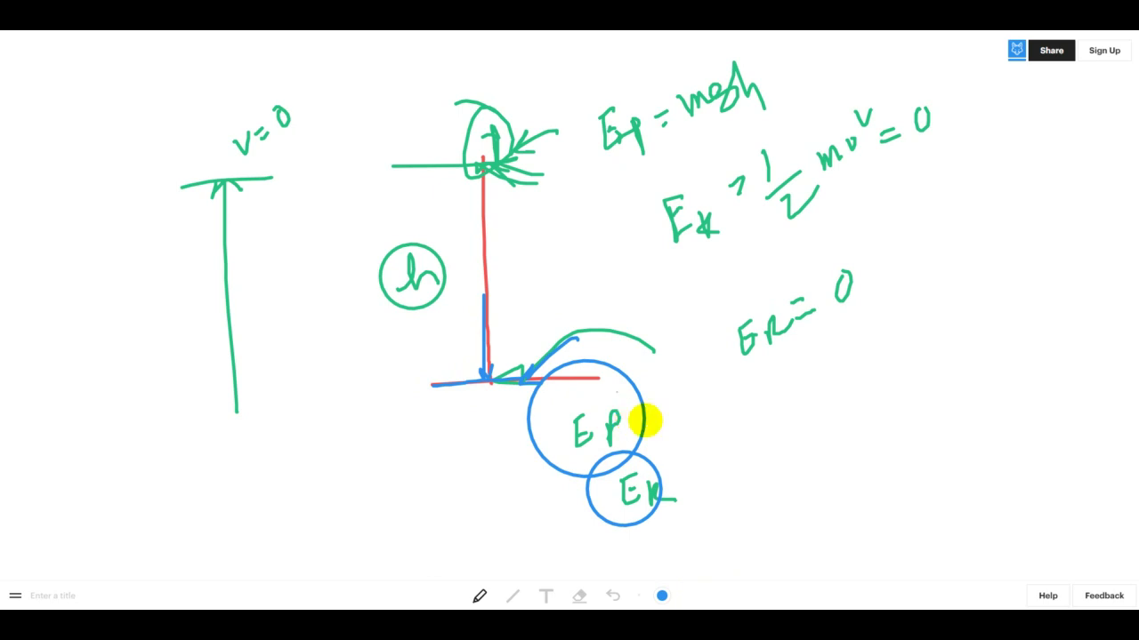
pyautogui.moveTo(682, 136); pyautogui.dragTo(763, 108)
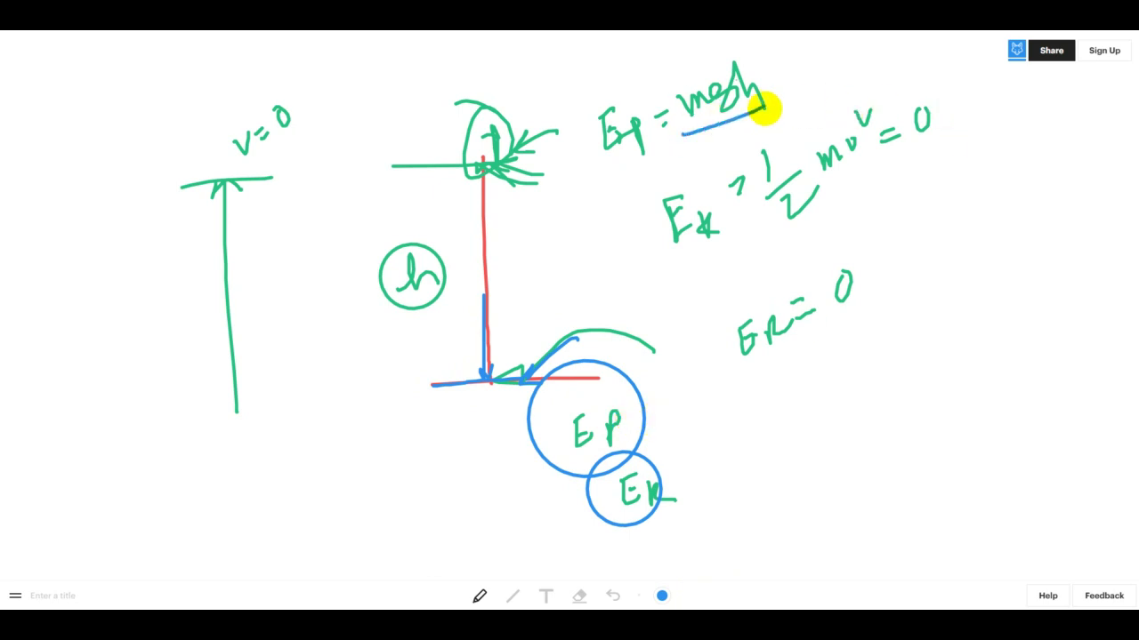
# Step: Add a blue ground line and up/down arrows, loop the 5, and write Ep = mgh = 0 below Ek = 0
pyautogui.moveTo(293, 522)
pyautogui.mouseDown()
pyautogui.moveTo(370, 516)
pyautogui.moveTo(315, 439)
pyautogui.moveTo(348, 437)
pyautogui.mouseUp()
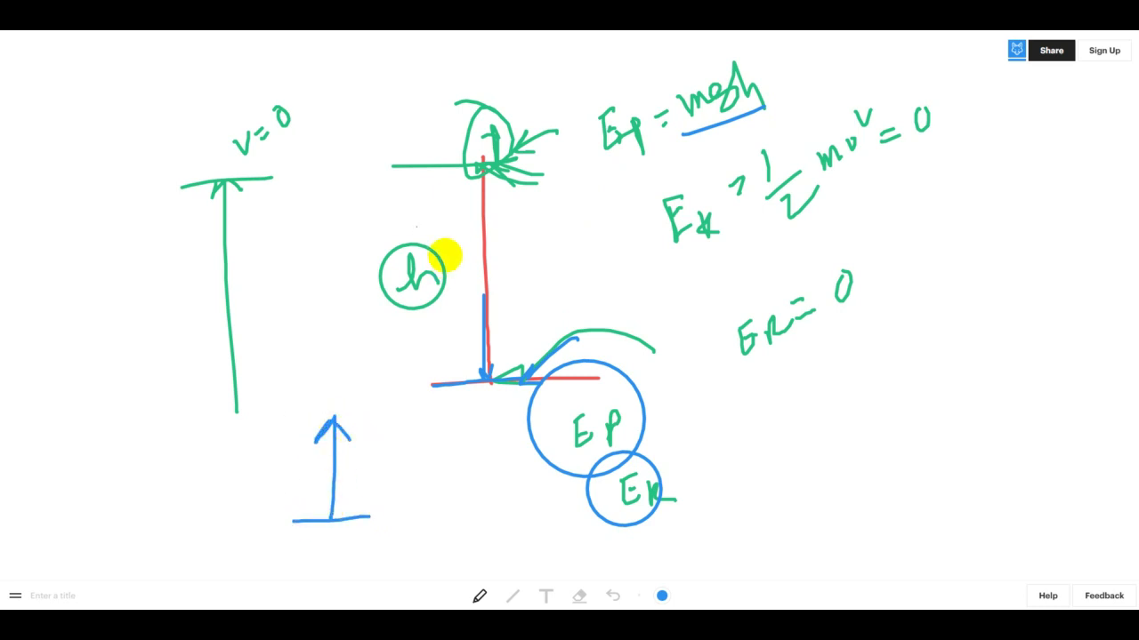
pyautogui.moveTo(452, 377)
pyautogui.mouseDown()
pyautogui.moveTo(452, 160)
pyautogui.moveTo(460, 178)
pyautogui.mouseUp()
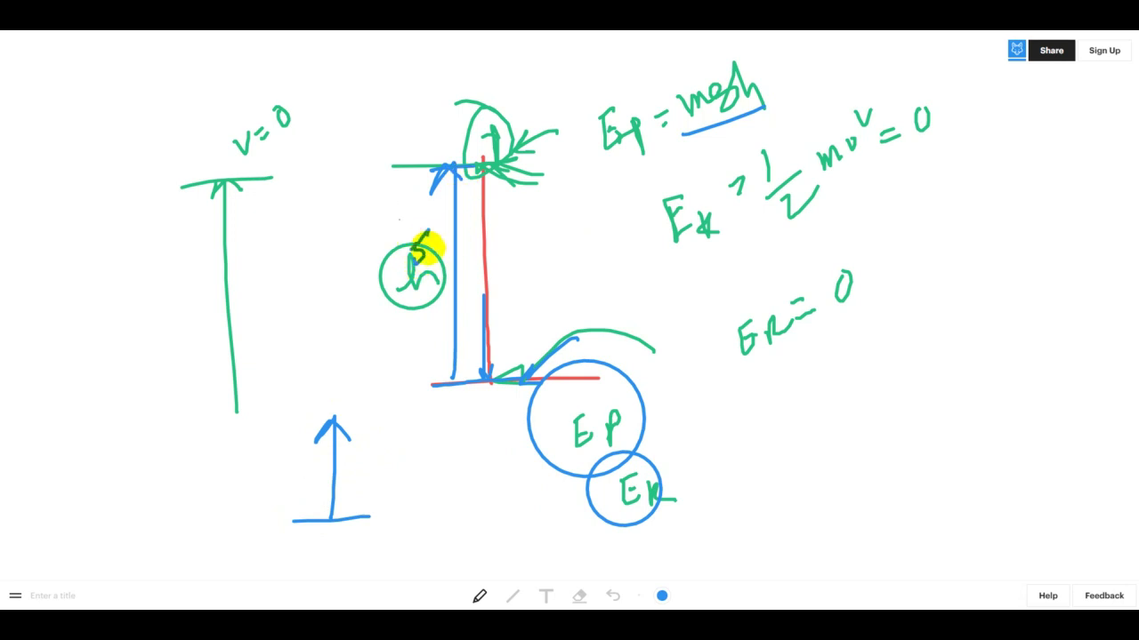
pyautogui.moveTo(450, 224)
pyautogui.mouseDown()
pyautogui.moveTo(437, 198)
pyautogui.moveTo(447, 215)
pyautogui.mouseUp()
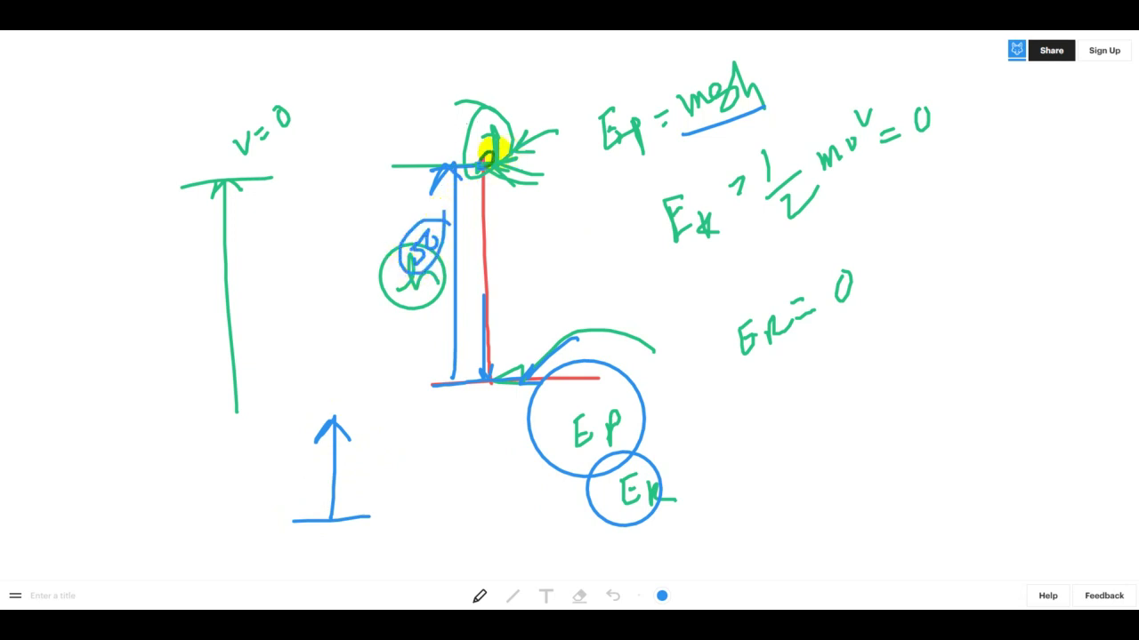
pyautogui.moveTo(573, 314)
pyautogui.mouseDown()
pyautogui.moveTo(570, 356)
pyautogui.moveTo(582, 366)
pyautogui.mouseUp()
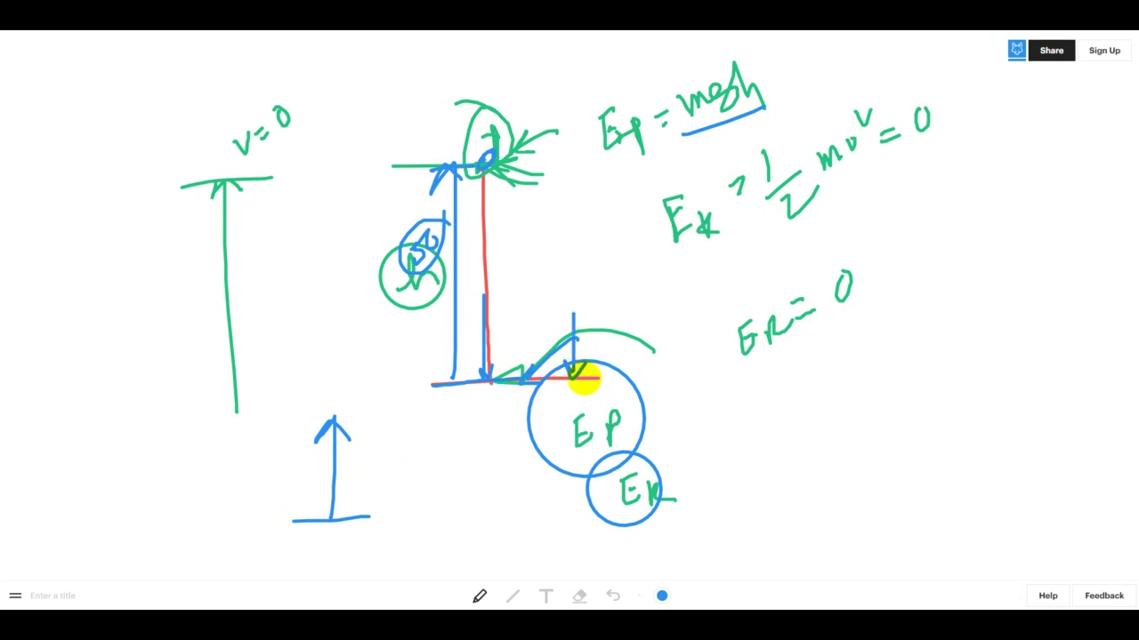
pyautogui.moveTo(733, 411)
pyautogui.mouseDown()
pyautogui.moveTo(738, 445)
pyautogui.moveTo(777, 397)
pyautogui.moveTo(850, 383)
pyautogui.moveTo(885, 289)
pyautogui.moveTo(846, 478)
pyautogui.mouseUp()
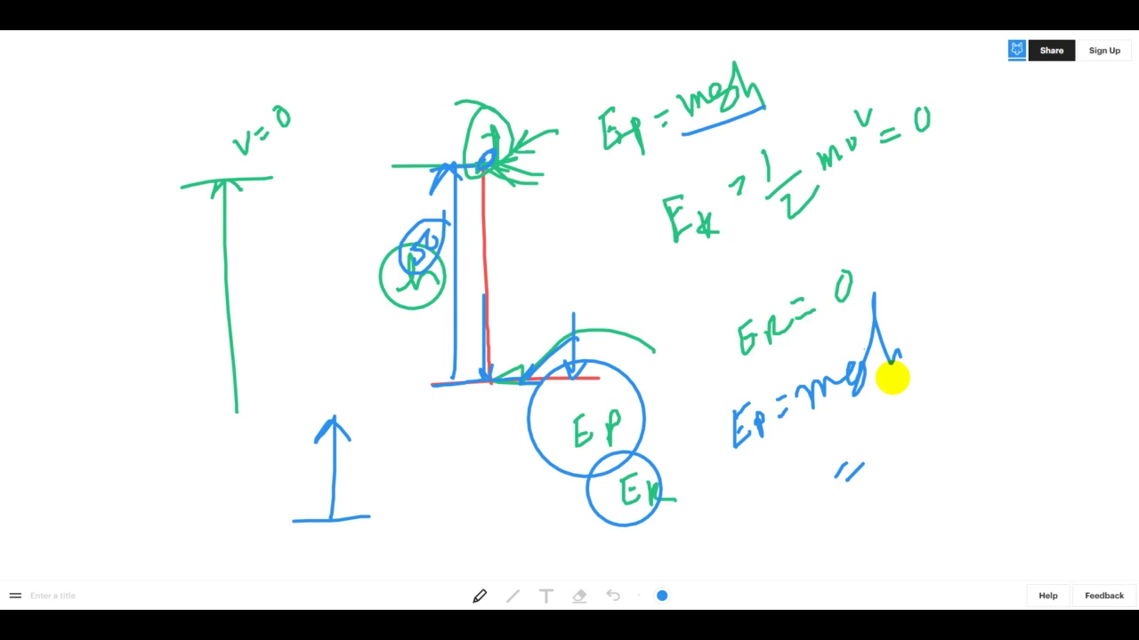
pyautogui.moveTo(874, 445)
pyautogui.mouseDown()
pyautogui.moveTo(900, 452)
pyautogui.moveTo(890, 442)
pyautogui.mouseUp()
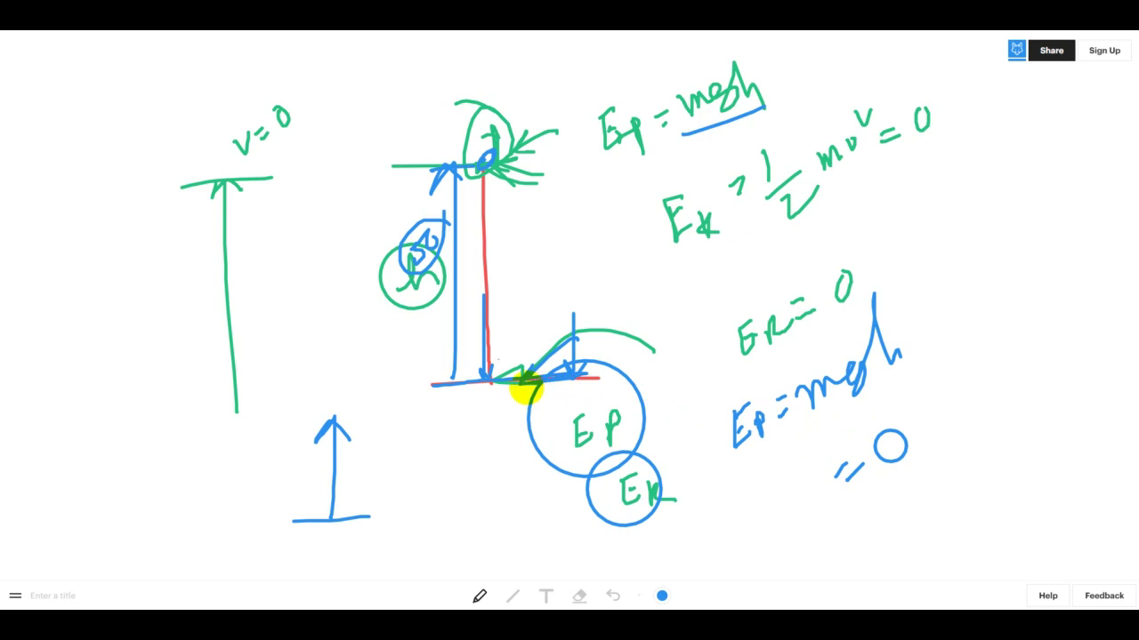
# Step: Switch to purple, circle the top junction and write Ek above it
pyautogui.click(662, 596)
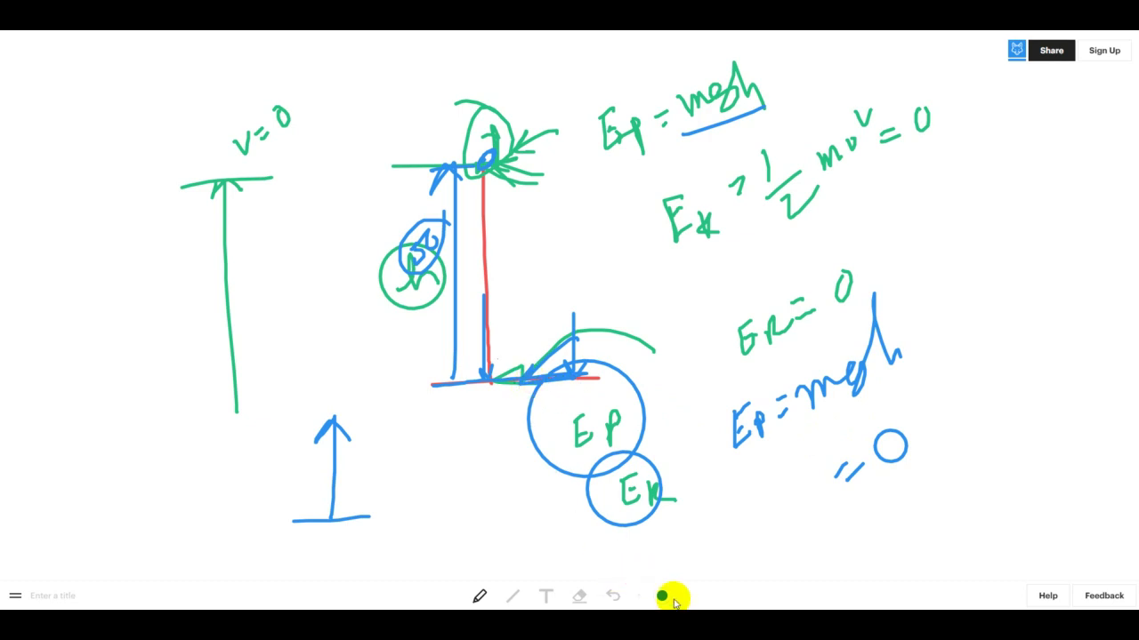
pyautogui.click(663, 596)
pyautogui.click(755, 572)
pyautogui.moveTo(428, 122)
pyautogui.mouseDown()
pyautogui.moveTo(493, 142)
pyautogui.moveTo(483, 145)
pyautogui.mouseUp()
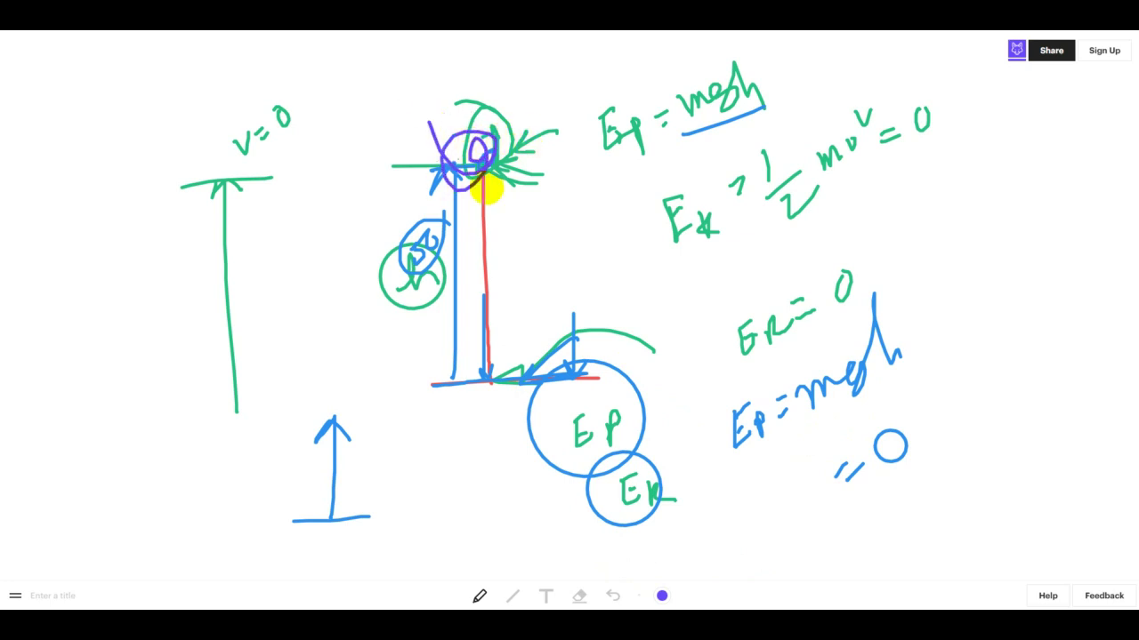
pyautogui.moveTo(397, 100)
pyautogui.mouseDown()
pyautogui.moveTo(445, 89)
pyautogui.moveTo(459, 101)
pyautogui.mouseUp()
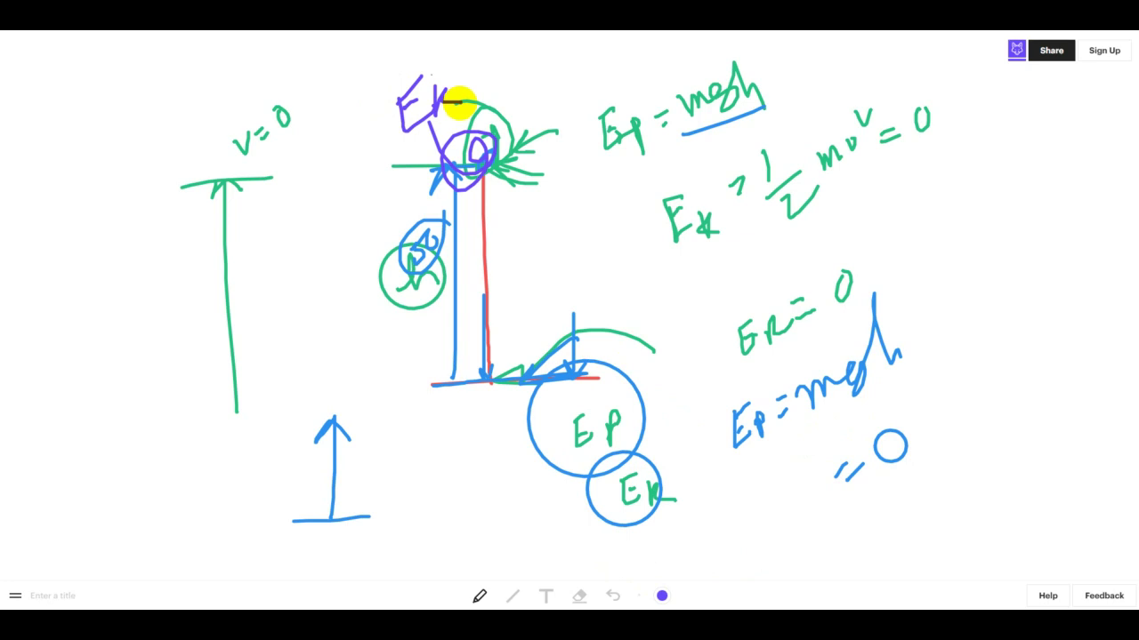
# Step: Draw a purple arc toward the bottom junction labelled Ep and a short mark left of the circle
pyautogui.moveTo(402, 398); pyautogui.dragTo(457, 371)
pyautogui.click(372, 392)
pyautogui.moveTo(372, 412)
pyautogui.mouseDown()
pyautogui.moveTo(368, 388)
pyautogui.moveTo(406, 393)
pyautogui.mouseUp()
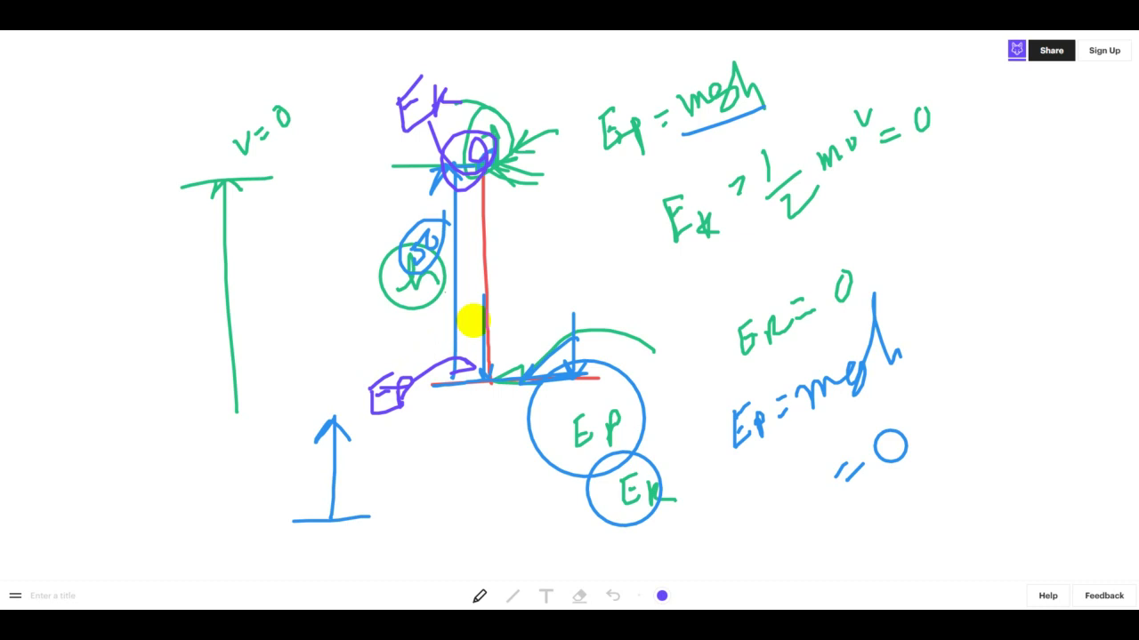
pyautogui.moveTo(385, 170); pyautogui.dragTo(444, 169)
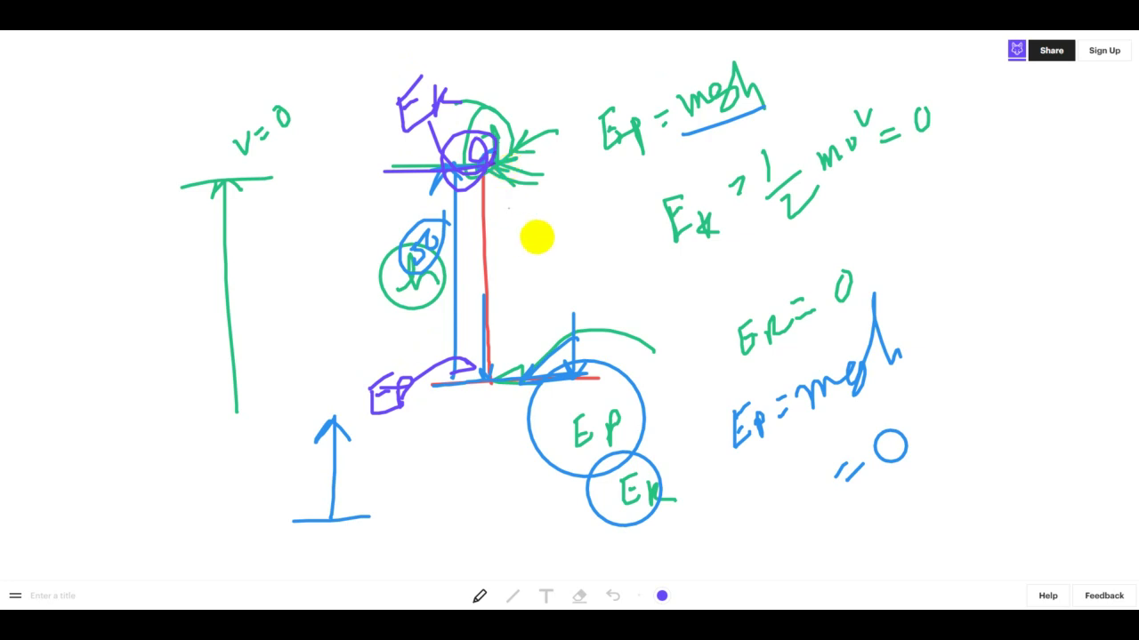
# Step: In blank space, draw a purple height line with top and bottom bars, labelling Ep and Ek = 0 at top
pyautogui.scroll(-5, 536, 236)
pyautogui.moveTo(501, 221); pyautogui.dragTo(510, 474)
pyautogui.moveTo(465, 224); pyautogui.dragTo(528, 212)
pyautogui.moveTo(539, 192); pyautogui.dragTo(559, 206)
pyautogui.moveTo(574, 199)
pyautogui.mouseDown()
pyautogui.moveTo(579, 226)
pyautogui.moveTo(587, 204)
pyautogui.mouseUp()
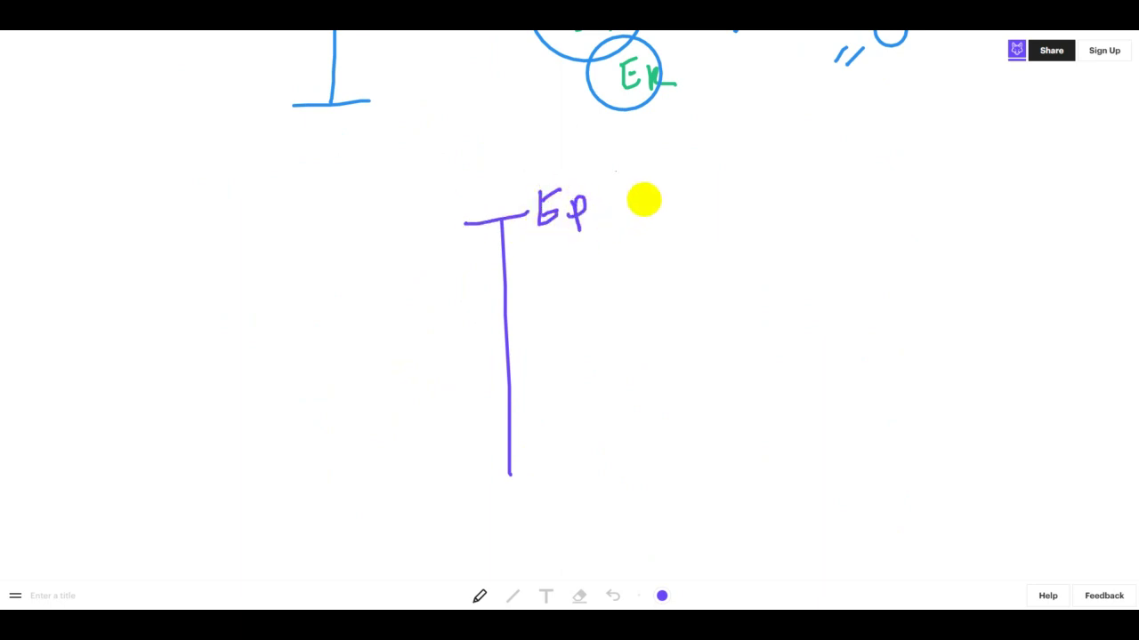
pyautogui.moveTo(662, 173); pyautogui.dragTo(662, 224)
pyautogui.moveTo(688, 187)
pyautogui.mouseDown()
pyautogui.moveTo(698, 200)
pyautogui.moveTo(724, 180)
pyautogui.moveTo(752, 183)
pyautogui.moveTo(755, 169)
pyautogui.mouseUp()
pyautogui.moveTo(447, 492); pyautogui.dragTo(586, 477)
# Step: Switch to orange and write Ep = 0 and Ek at the bottom bar
pyautogui.click(662, 596)
pyautogui.click(676, 573)
pyautogui.moveTo(639, 433)
pyautogui.mouseDown()
pyautogui.moveTo(619, 475)
pyautogui.moveTo(635, 455)
pyautogui.moveTo(669, 448)
pyautogui.mouseUp()
pyautogui.moveTo(676, 445); pyautogui.dragTo(691, 444)
pyautogui.moveTo(699, 422); pyautogui.dragTo(703, 437)
pyautogui.moveTo(772, 389); pyautogui.dragTo(770, 455)
pyautogui.moveTo(804, 405); pyautogui.dragTo(836, 425)
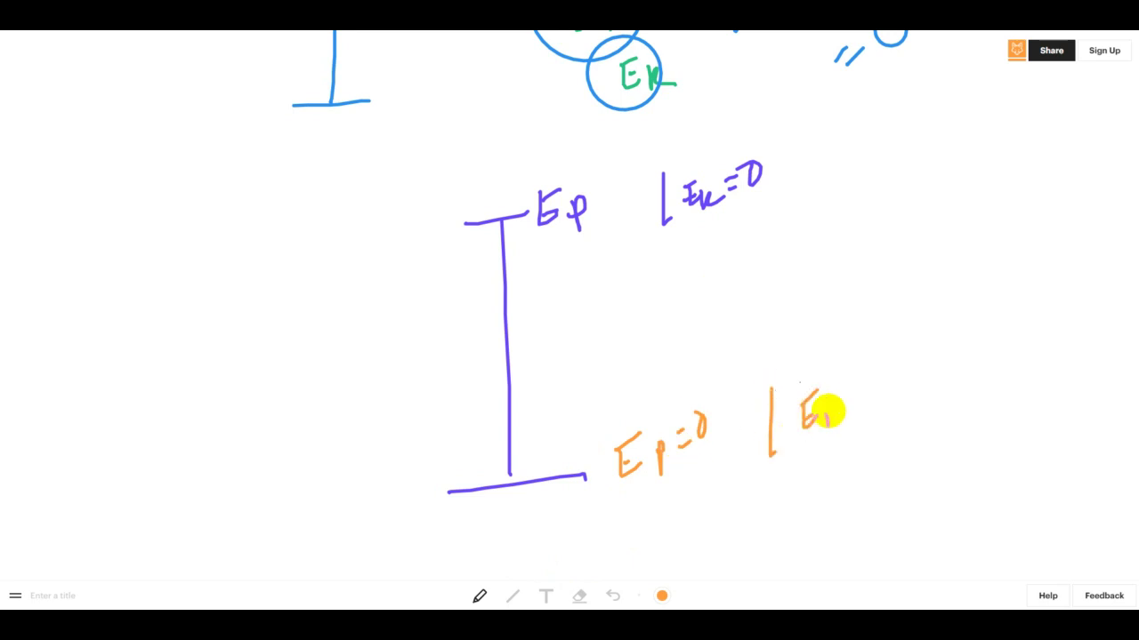
# Step: Mark a point partway up, brace the full height as 50, and label the lower part 30
pyautogui.moveTo(450, 332); pyautogui.dragTo(528, 321)
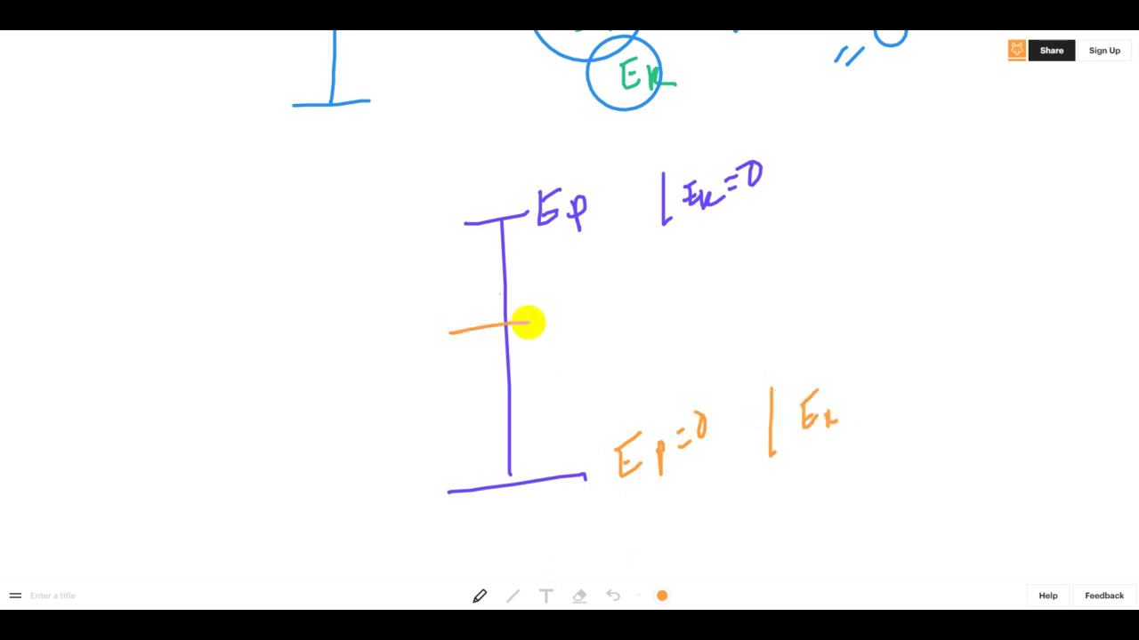
pyautogui.moveTo(433, 233)
pyautogui.mouseDown()
pyautogui.moveTo(422, 356)
pyautogui.moveTo(471, 447)
pyautogui.mouseUp()
pyautogui.moveTo(335, 363)
pyautogui.mouseDown()
pyautogui.moveTo(348, 394)
pyautogui.moveTo(363, 361)
pyautogui.moveTo(368, 376)
pyautogui.mouseUp()
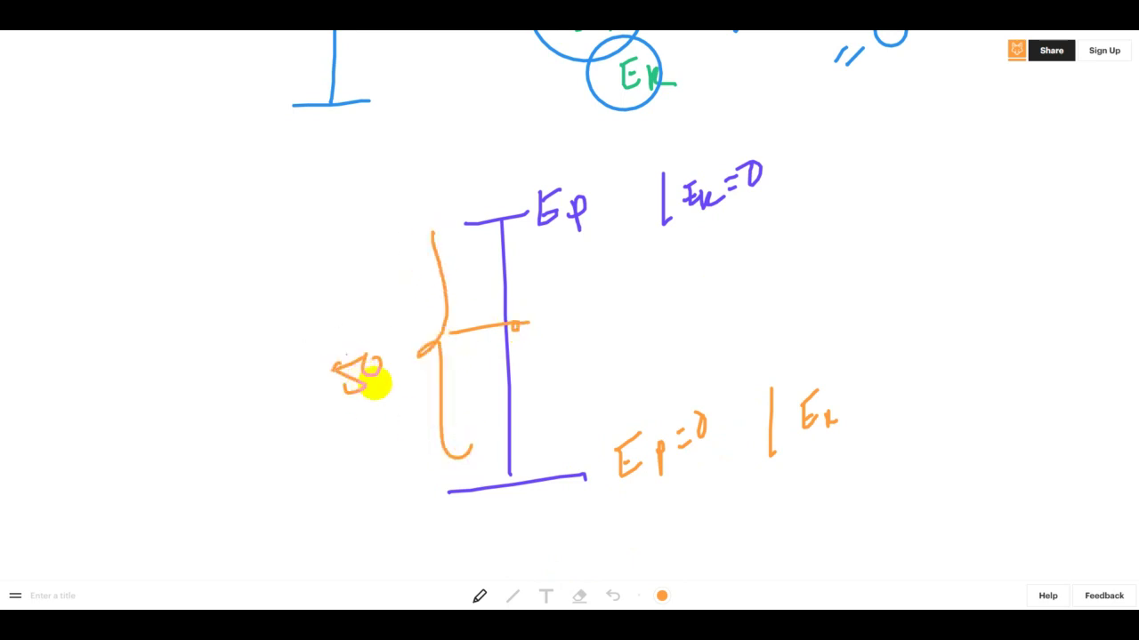
pyautogui.moveTo(548, 381); pyautogui.dragTo(559, 393)
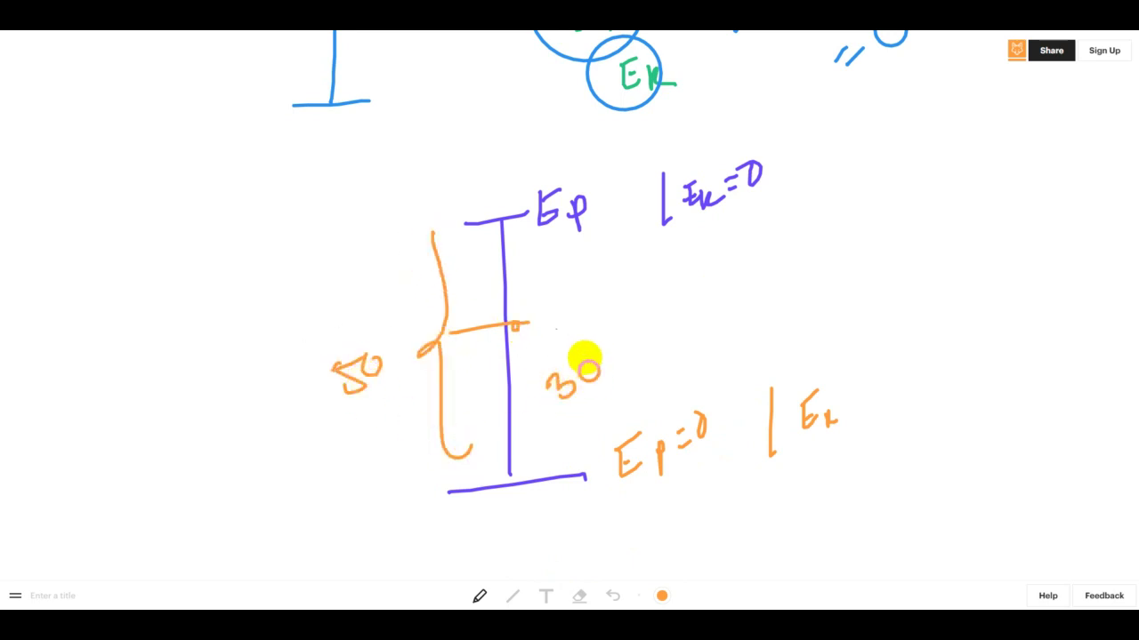
pyautogui.moveTo(514, 327); pyautogui.dragTo(676, 314)
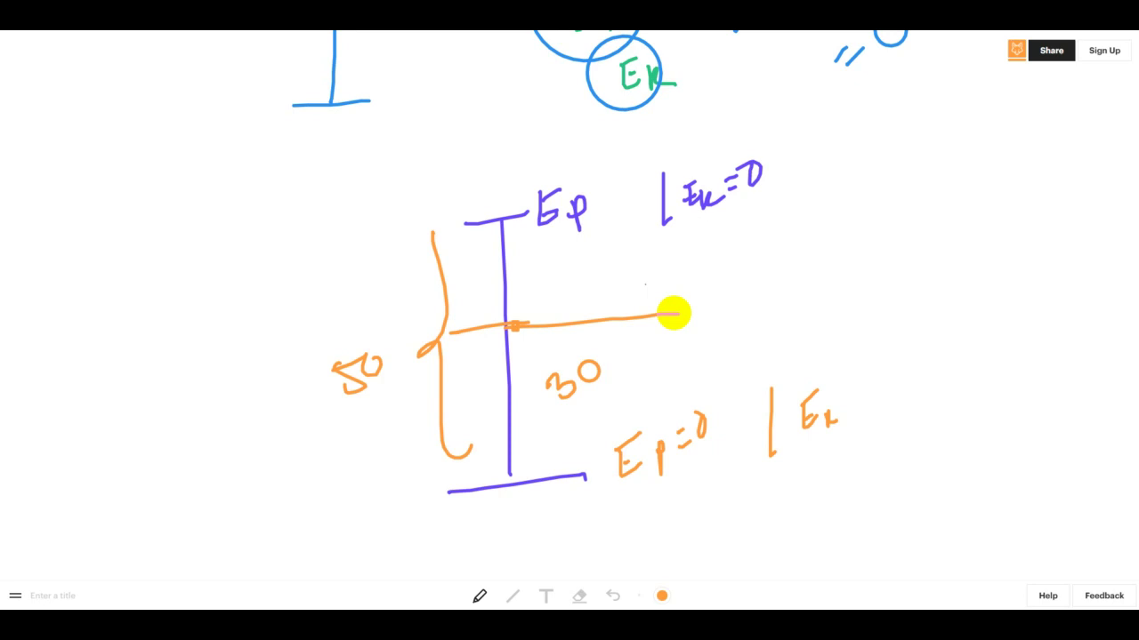
pyautogui.moveTo(704, 289); pyautogui.dragTo(682, 307)
# Step: Write Ep = mgh = m × g beside the point, arrow up to the 30 mark, and label it B
pyautogui.moveTo(723, 273)
pyautogui.mouseDown()
pyautogui.moveTo(723, 297)
pyautogui.moveTo(739, 255)
pyautogui.moveTo(746, 277)
pyautogui.moveTo(785, 237)
pyautogui.moveTo(820, 235)
pyautogui.moveTo(839, 190)
pyautogui.moveTo(864, 222)
pyautogui.moveTo(846, 234)
pyautogui.mouseUp()
pyautogui.moveTo(780, 309); pyautogui.dragTo(805, 294)
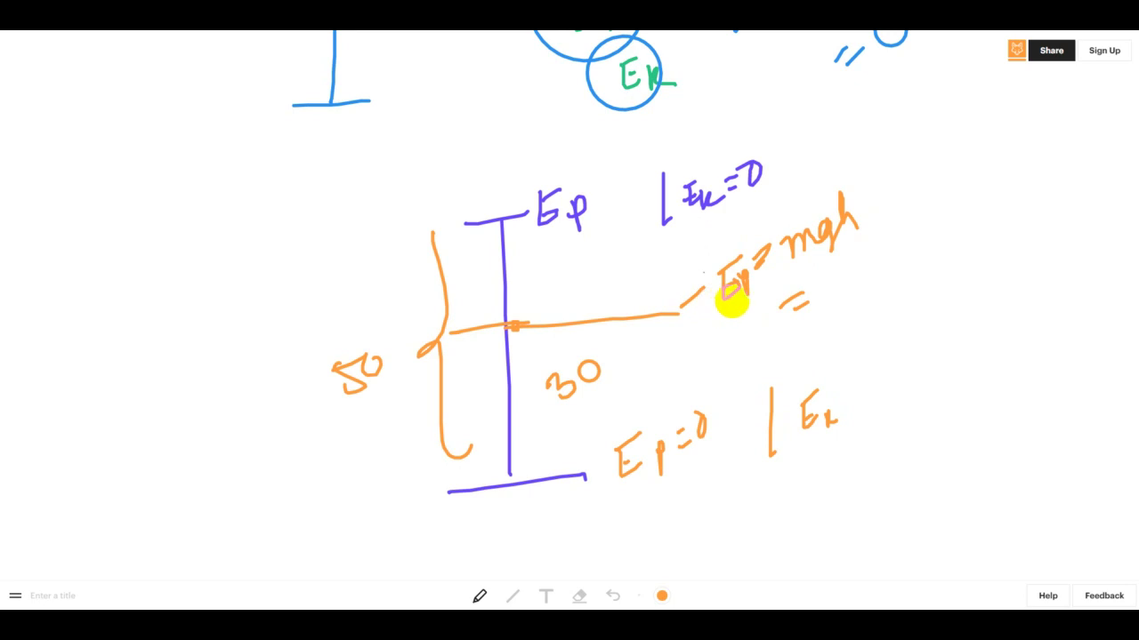
pyautogui.moveTo(896, 201); pyautogui.dragTo(858, 201)
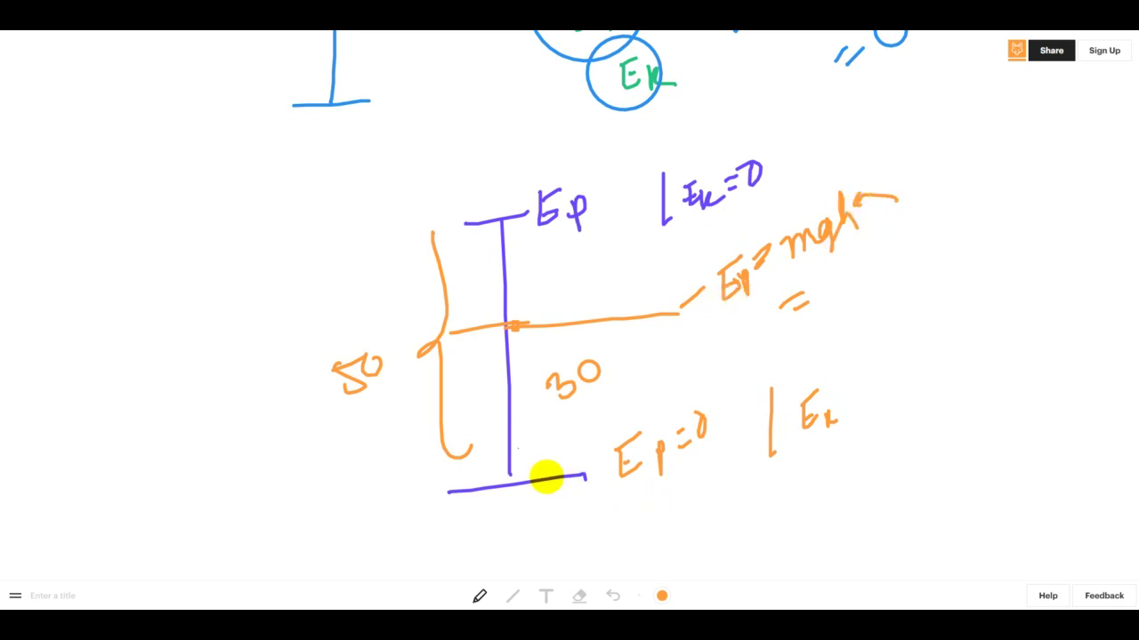
pyautogui.moveTo(542, 474)
pyautogui.mouseDown()
pyautogui.moveTo(531, 325)
pyautogui.moveTo(542, 330)
pyautogui.moveTo(526, 346)
pyautogui.mouseUp()
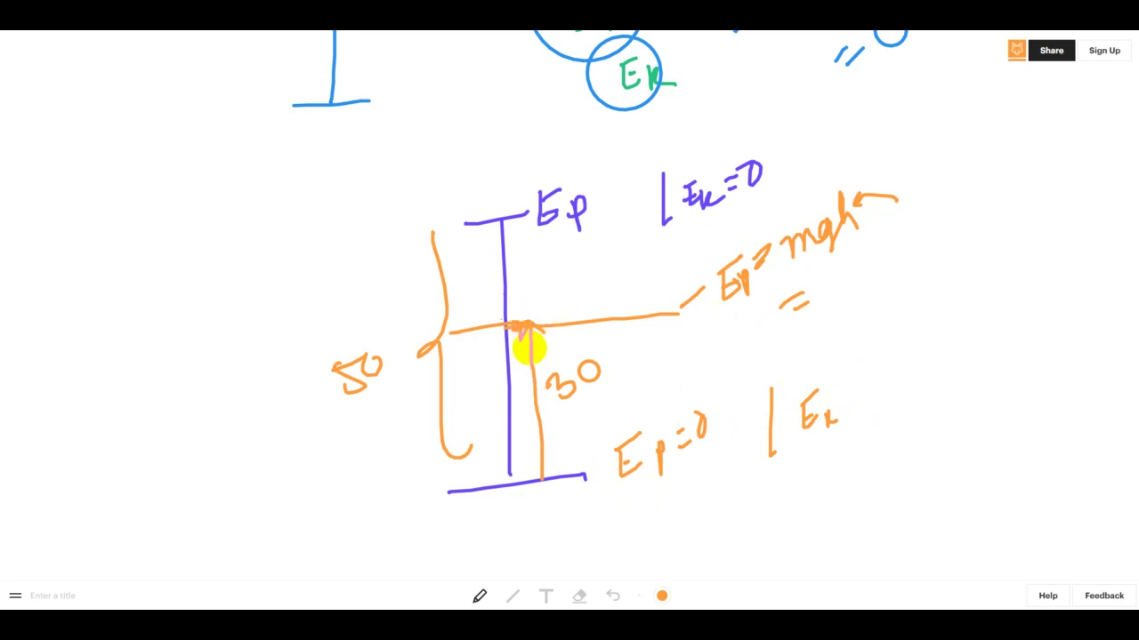
pyautogui.moveTo(600, 287)
pyautogui.mouseDown()
pyautogui.moveTo(599, 307)
pyautogui.moveTo(614, 311)
pyautogui.mouseUp()
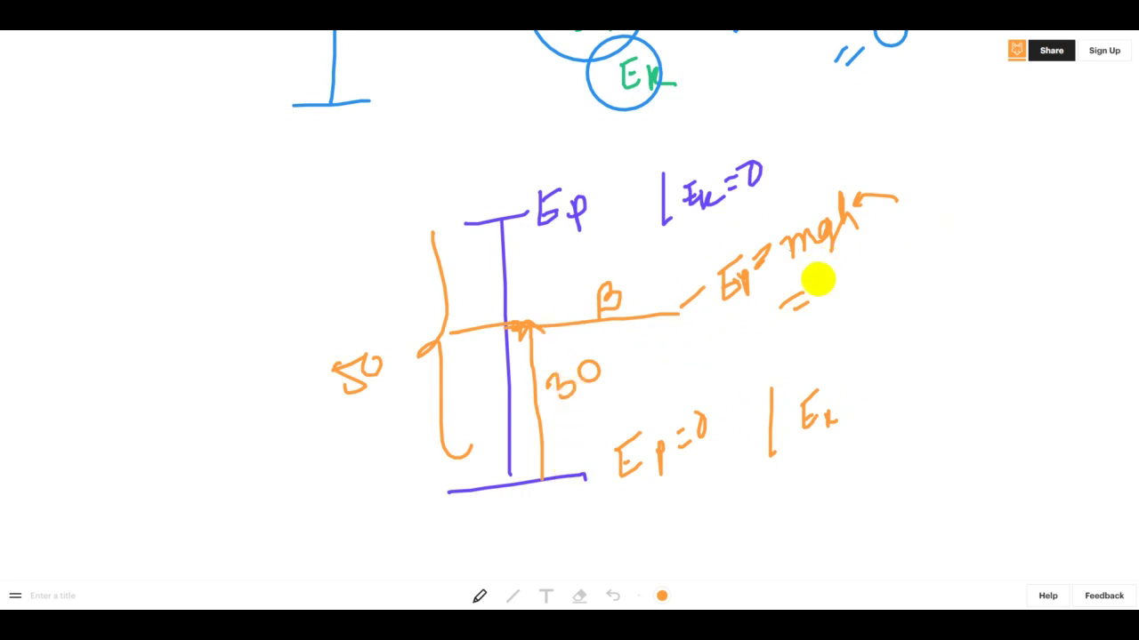
pyautogui.moveTo(836, 274)
pyautogui.mouseDown()
pyautogui.moveTo(884, 241)
pyautogui.moveTo(892, 251)
pyautogui.moveTo(913, 238)
pyautogui.moveTo(938, 204)
pyautogui.moveTo(940, 223)
pyautogui.moveTo(960, 198)
pyautogui.moveTo(940, 209)
pyautogui.mouseUp()
# Step: In red, mark point B, write Ek = ½mv² at left joined by a curve, and circle v
pyautogui.click(663, 595)
pyautogui.click(658, 571)
pyautogui.moveTo(494, 329); pyautogui.dragTo(541, 324)
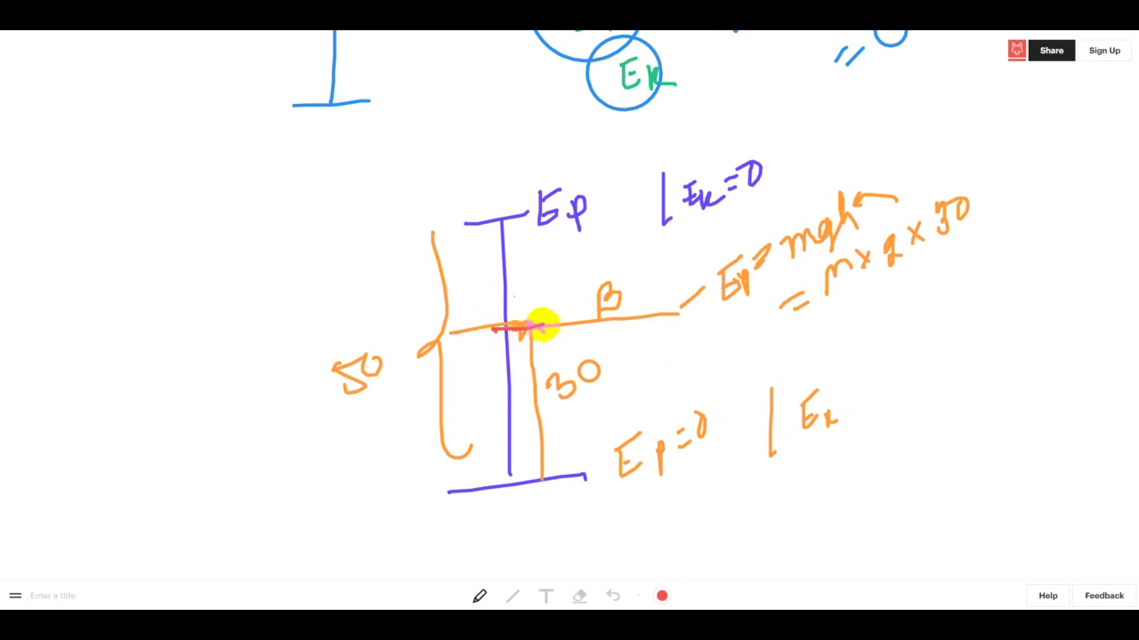
pyautogui.moveTo(850, 381); pyautogui.dragTo(799, 384)
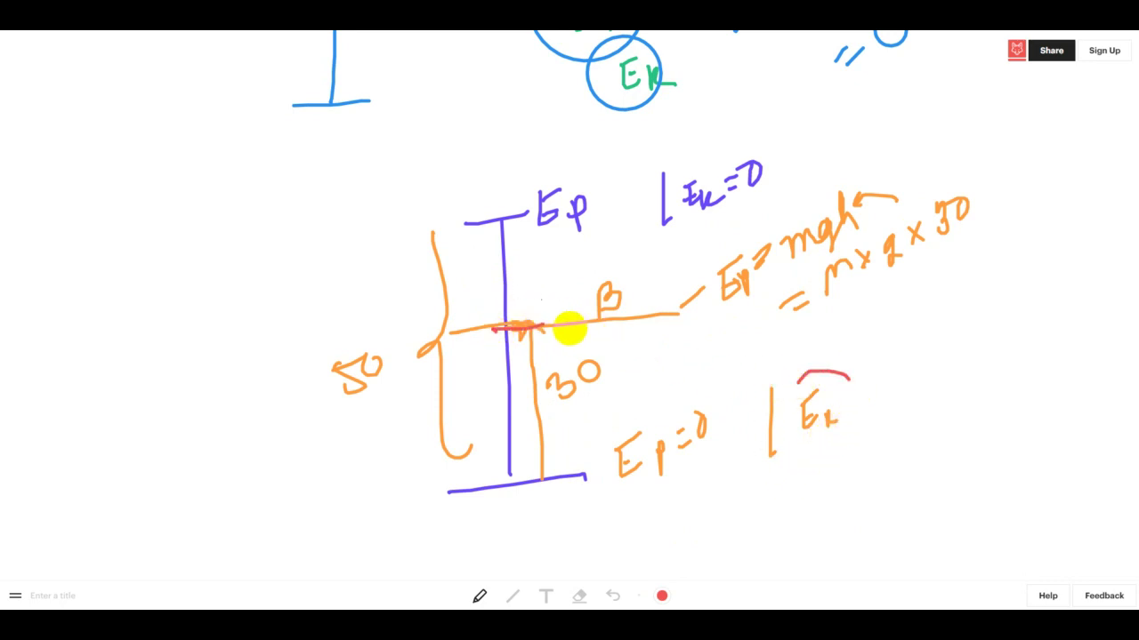
pyautogui.moveTo(535, 324); pyautogui.dragTo(312, 292)
pyautogui.moveTo(206, 285)
pyautogui.mouseDown()
pyautogui.moveTo(209, 272)
pyautogui.moveTo(203, 284)
pyautogui.moveTo(237, 279)
pyautogui.moveTo(255, 254)
pyautogui.moveTo(344, 223)
pyautogui.moveTo(386, 178)
pyautogui.moveTo(437, 170)
pyautogui.mouseUp()
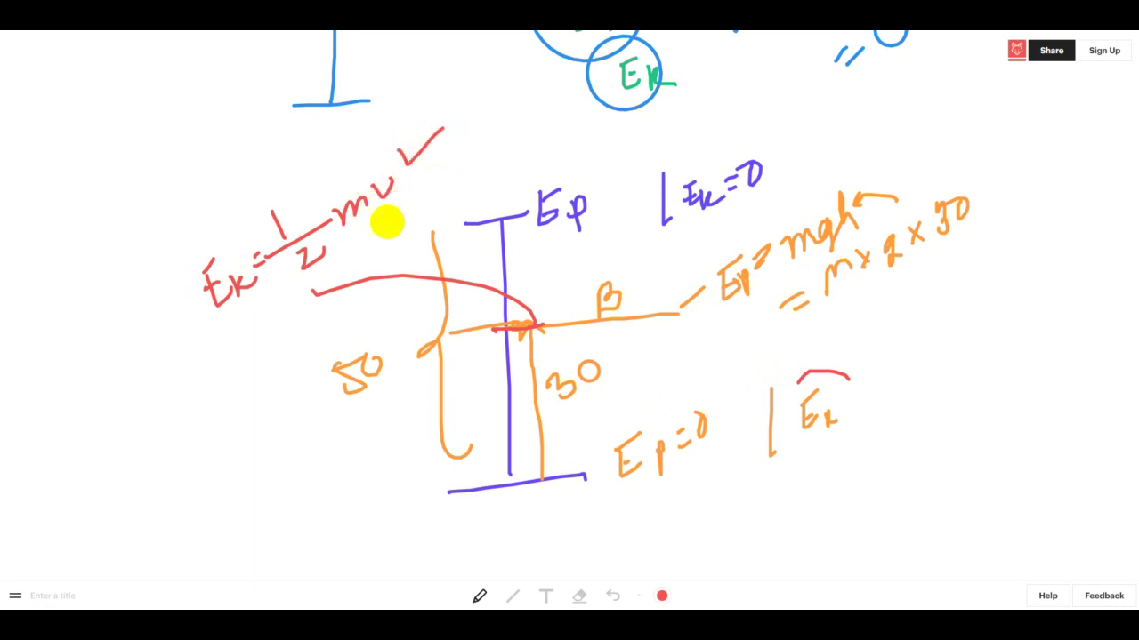
pyautogui.moveTo(552, 311)
pyautogui.mouseDown()
pyautogui.moveTo(534, 329)
pyautogui.moveTo(556, 309)
pyautogui.mouseUp()
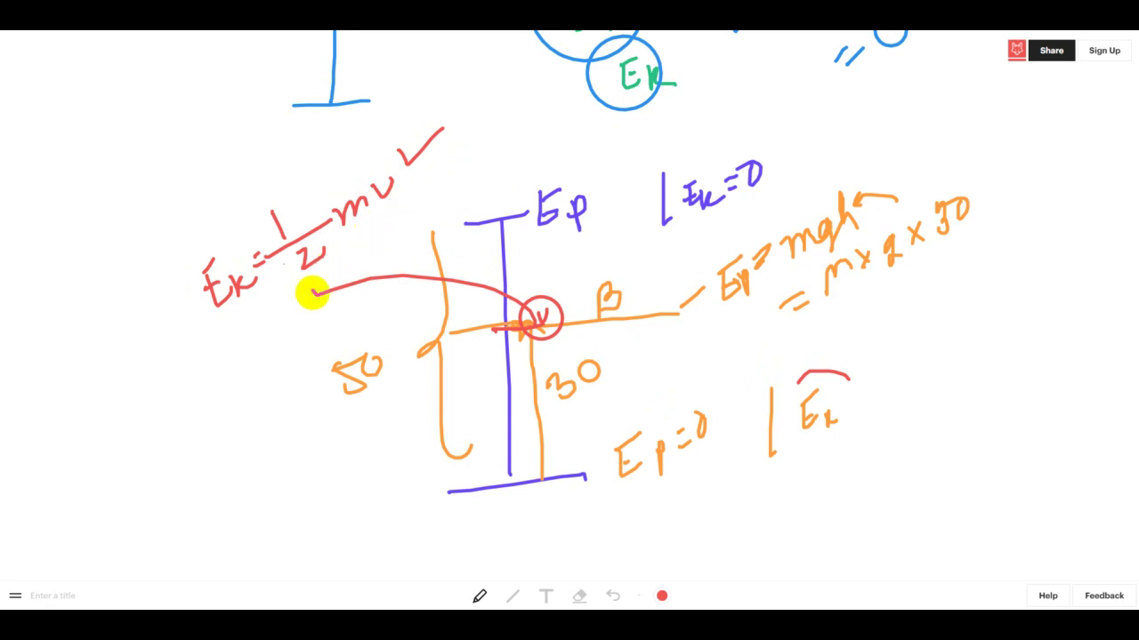
# Step: Draw red lines linking the Ek formula to the circled v and extending downward
pyautogui.scroll(-5, 526, 293)
pyautogui.scroll(3, 386, 234)
pyautogui.moveTo(309, 230); pyautogui.dragTo(252, 338)
pyautogui.moveTo(217, 457); pyautogui.dragTo(216, 532)
# Step: Write Ek = ½mv² in red below the diagram
pyautogui.scroll(-4, 208, 465)
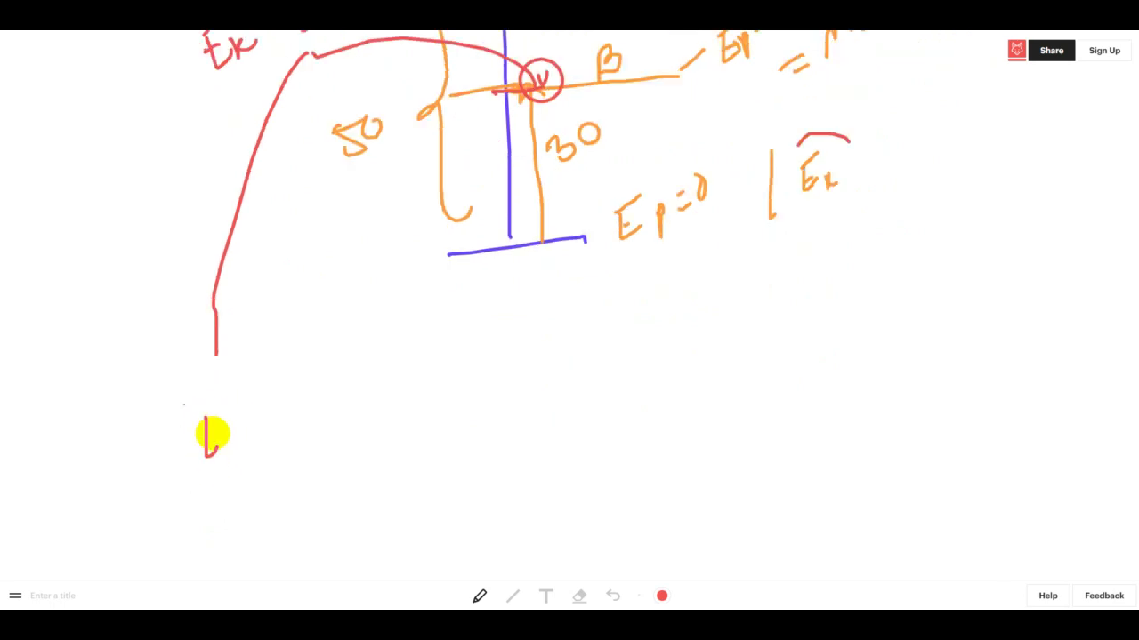
pyautogui.moveTo(207, 436)
pyautogui.mouseDown()
pyautogui.moveTo(242, 445)
pyautogui.moveTo(260, 421)
pyautogui.mouseUp()
pyautogui.moveTo(251, 434); pyautogui.dragTo(262, 430)
pyautogui.moveTo(290, 382); pyautogui.dragTo(290, 405)
pyautogui.moveTo(281, 430)
pyautogui.mouseDown()
pyautogui.moveTo(329, 412)
pyautogui.moveTo(327, 446)
pyautogui.moveTo(411, 359)
pyautogui.mouseUp()
# Step: Continue the line as = ½m(u² + 2gh), substituting for v²
pyautogui.scroll(-1, 391, 382)
pyautogui.moveTo(286, 458); pyautogui.dragTo(318, 450)
pyautogui.moveTo(288, 474); pyautogui.dragTo(322, 463)
pyautogui.moveTo(341, 415)
pyautogui.mouseDown()
pyautogui.moveTo(341, 436)
pyautogui.moveTo(405, 434)
pyautogui.mouseUp()
pyautogui.moveTo(352, 476); pyautogui.dragTo(365, 492)
pyautogui.moveTo(418, 439); pyautogui.dragTo(452, 424)
pyautogui.moveTo(473, 386)
pyautogui.mouseDown()
pyautogui.moveTo(479, 409)
pyautogui.moveTo(508, 401)
pyautogui.mouseUp()
pyautogui.moveTo(495, 354); pyautogui.dragTo(509, 345)
pyautogui.moveTo(521, 391)
pyautogui.mouseDown()
pyautogui.moveTo(541, 383)
pyautogui.moveTo(534, 400)
pyautogui.moveTo(571, 384)
pyautogui.mouseUp()
pyautogui.moveTo(592, 306)
pyautogui.mouseDown()
pyautogui.moveTo(589, 383)
pyautogui.moveTo(612, 340)
pyautogui.mouseUp()
pyautogui.moveTo(483, 348); pyautogui.dragTo(521, 338)
pyautogui.moveTo(607, 280); pyautogui.dragTo(650, 402)
# Step: Mark the m×g×30 result with a red stroke
pyautogui.scroll(2, 613, 348)
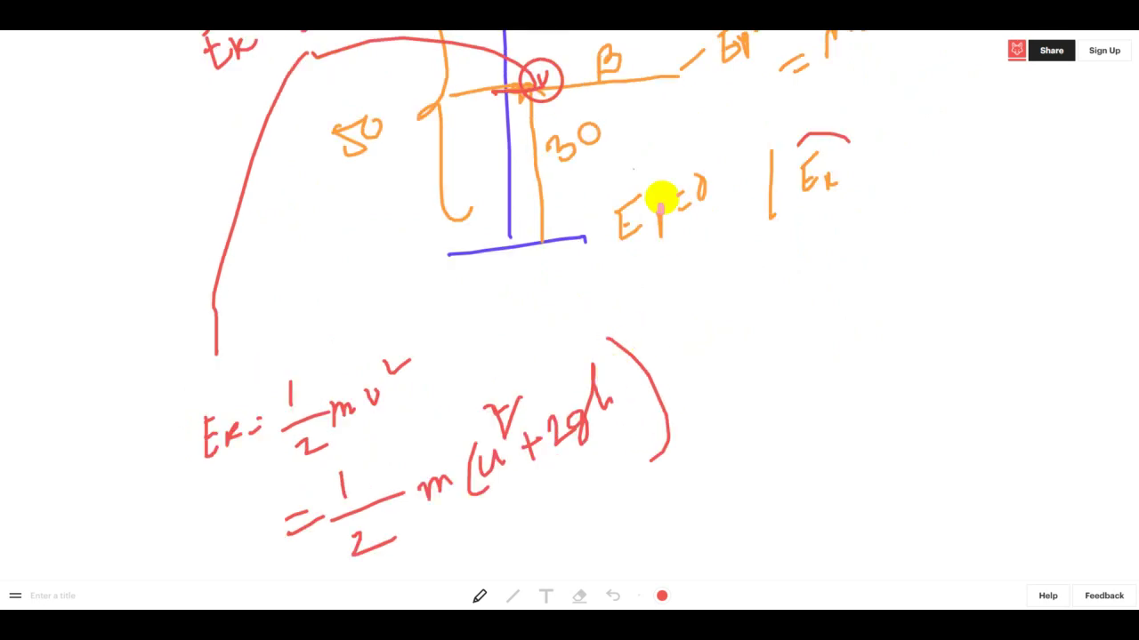
pyautogui.scroll(1, 920, 109)
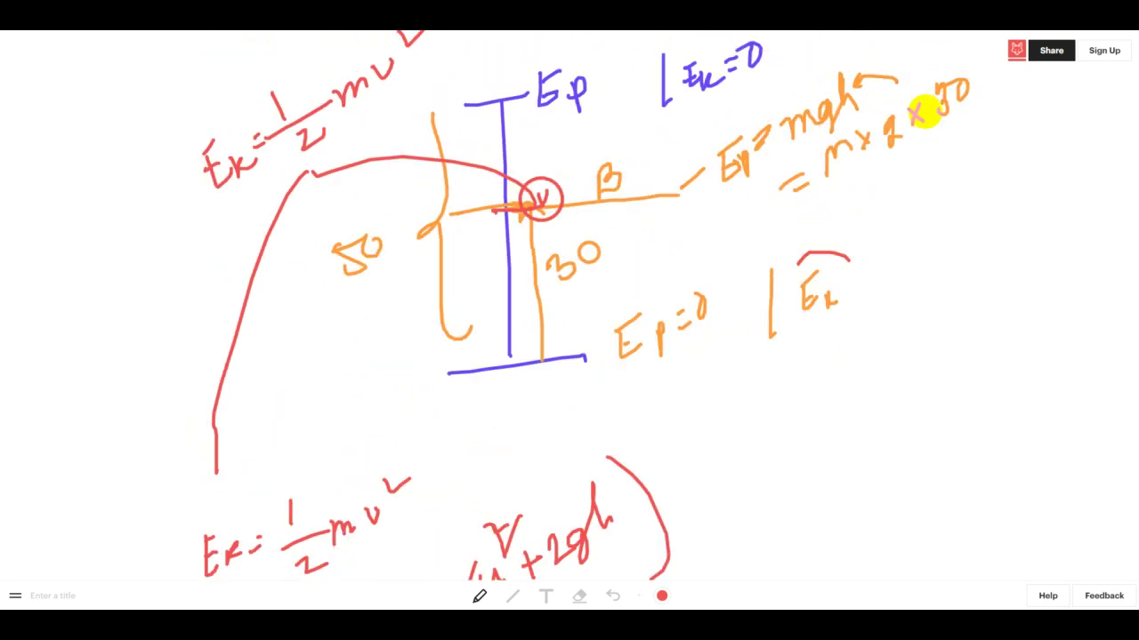
pyautogui.moveTo(993, 98); pyautogui.dragTo(935, 148)
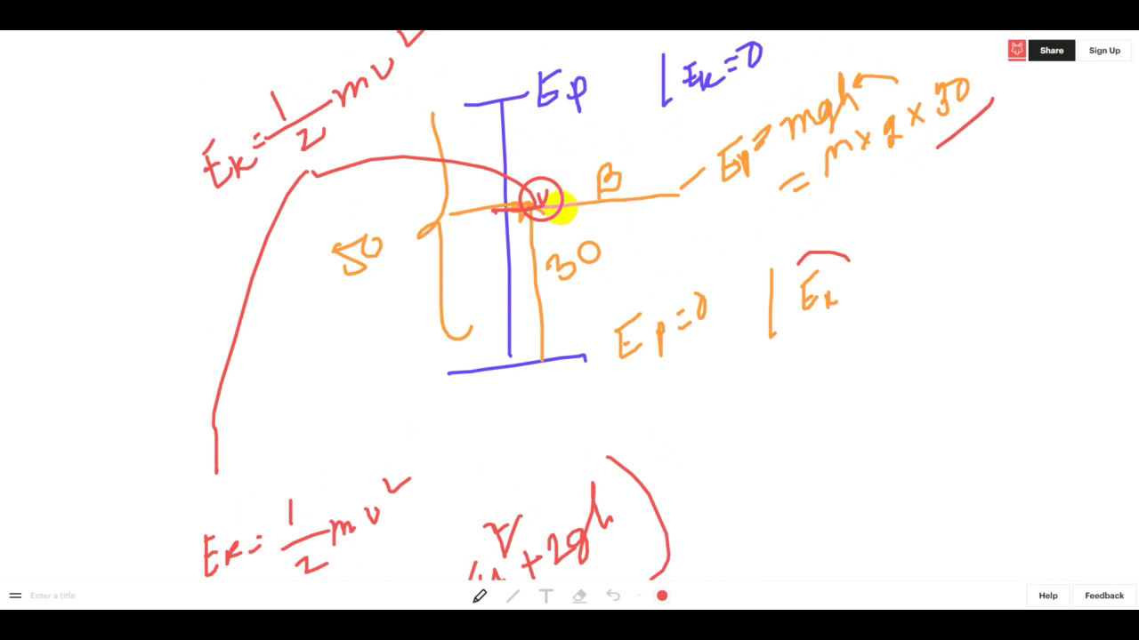
pyautogui.scroll(-1, 732, 211)
pyautogui.scroll(1, 801, 178)
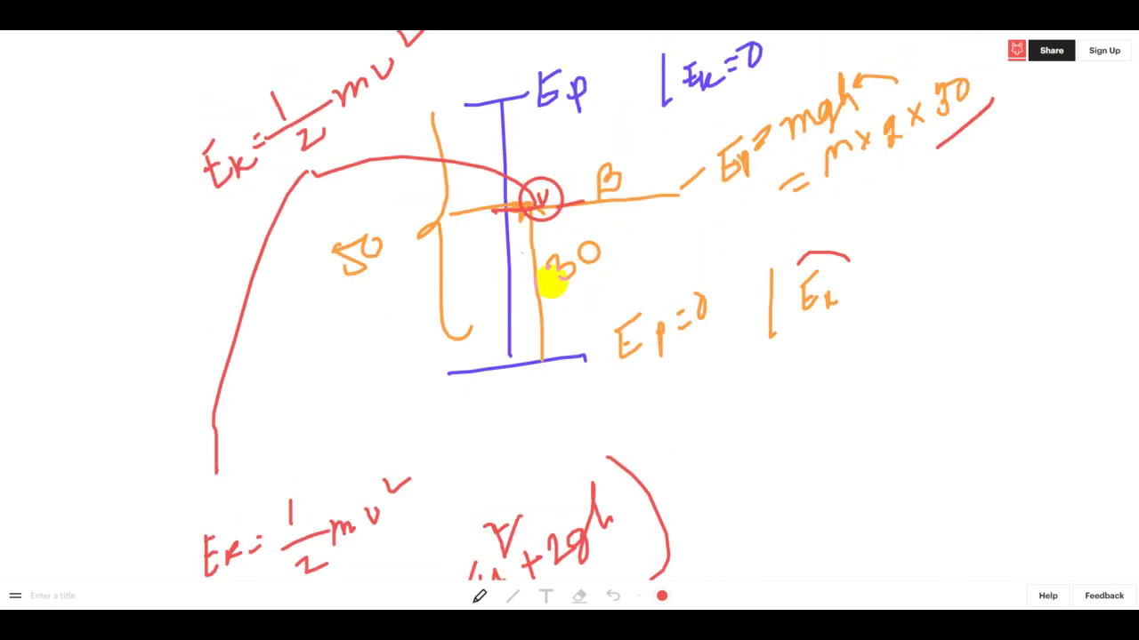
pyautogui.scroll(-2, 552, 283)
pyautogui.scroll(1, 610, 432)
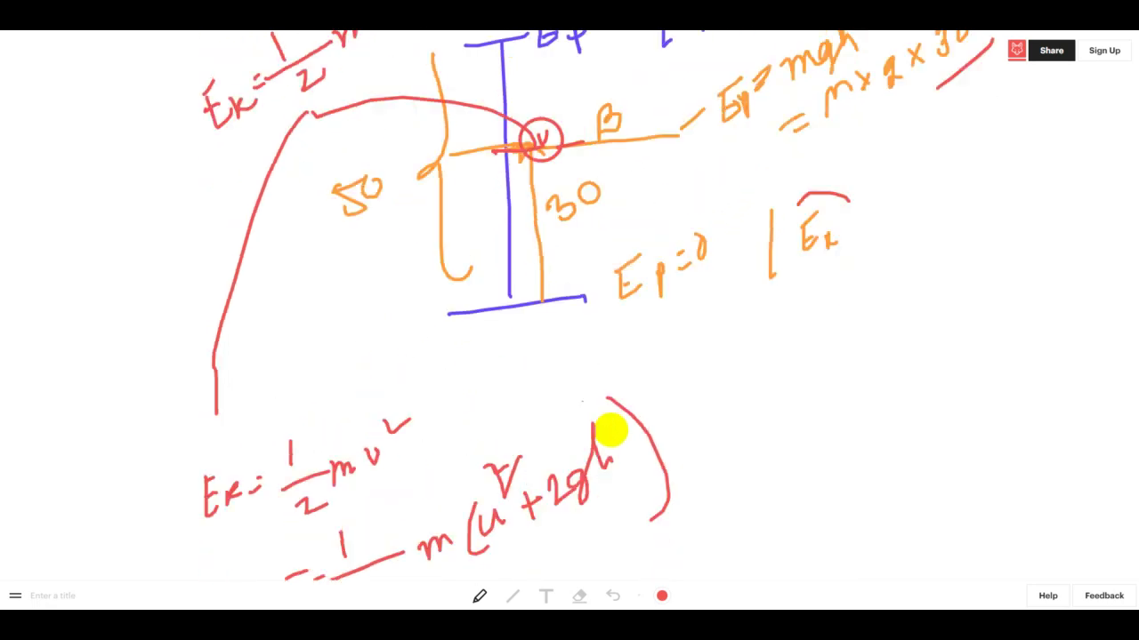
pyautogui.scroll(1, 611, 432)
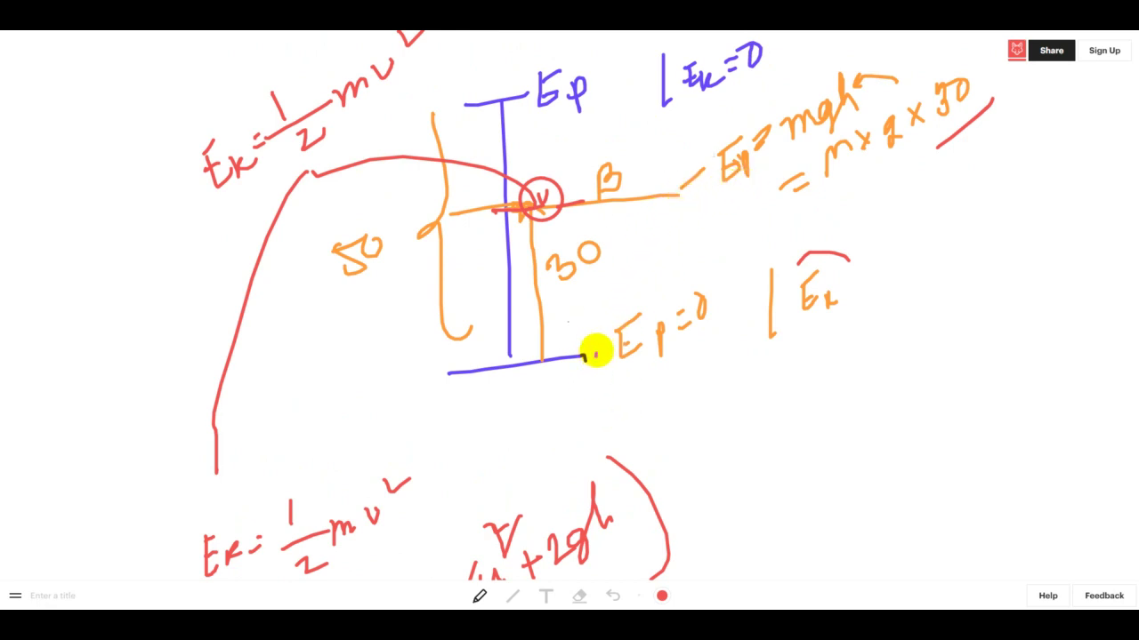
# Step: Draw an arc up to B, the fall trace, and red height lines along the 50 side and beside Ep=0
pyautogui.moveTo(595, 356); pyautogui.dragTo(563, 208)
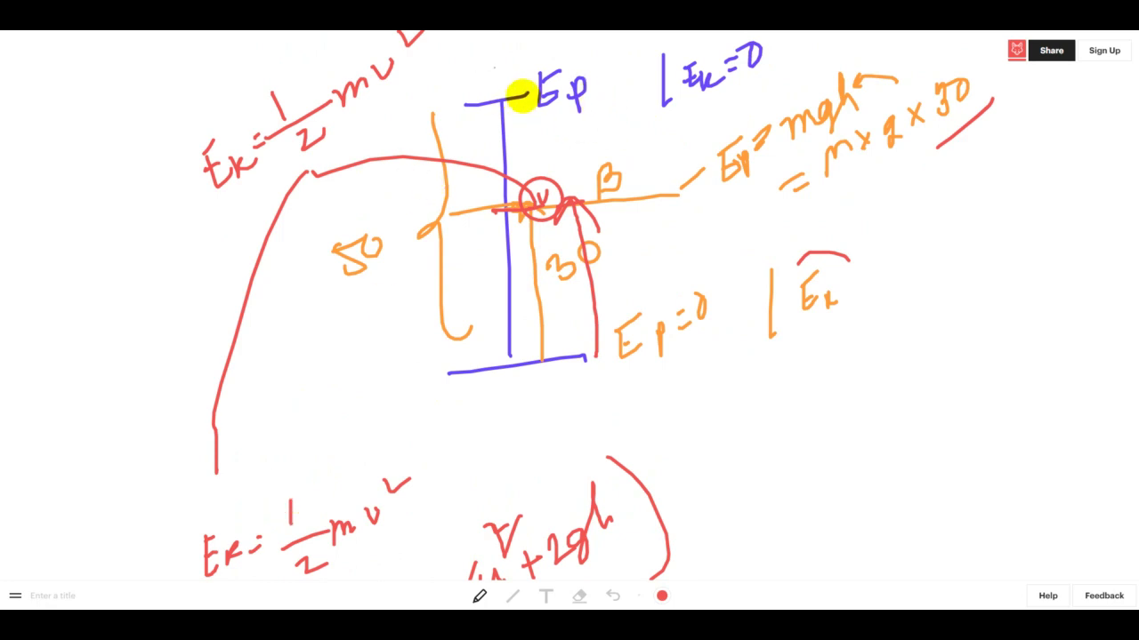
pyautogui.moveTo(523, 111); pyautogui.dragTo(530, 188)
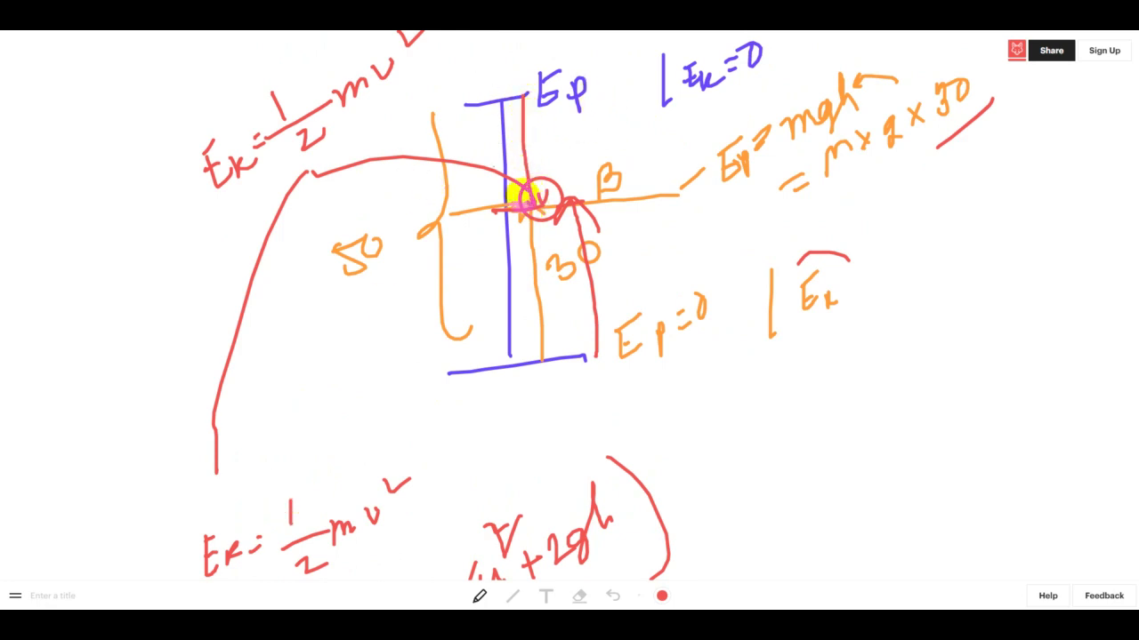
pyautogui.moveTo(437, 102); pyautogui.dragTo(436, 356)
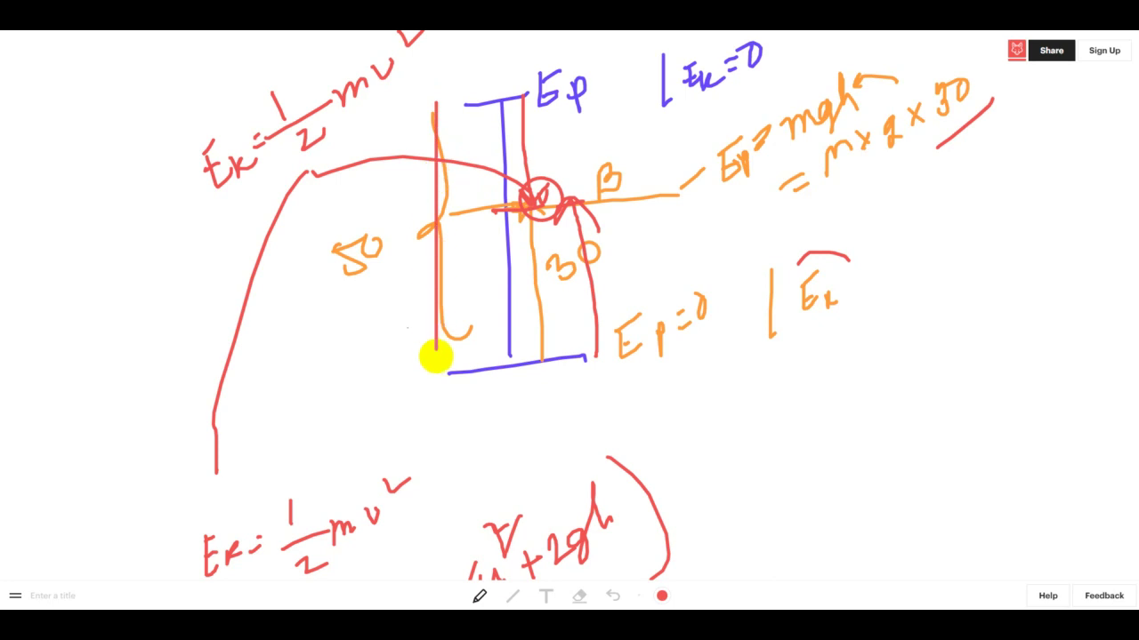
pyautogui.moveTo(604, 197); pyautogui.dragTo(605, 347)
pyautogui.moveTo(564, 133)
pyautogui.mouseDown()
pyautogui.moveTo(578, 153)
pyautogui.moveTo(587, 117)
pyautogui.mouseUp()
pyautogui.scroll(-2, 561, 256)
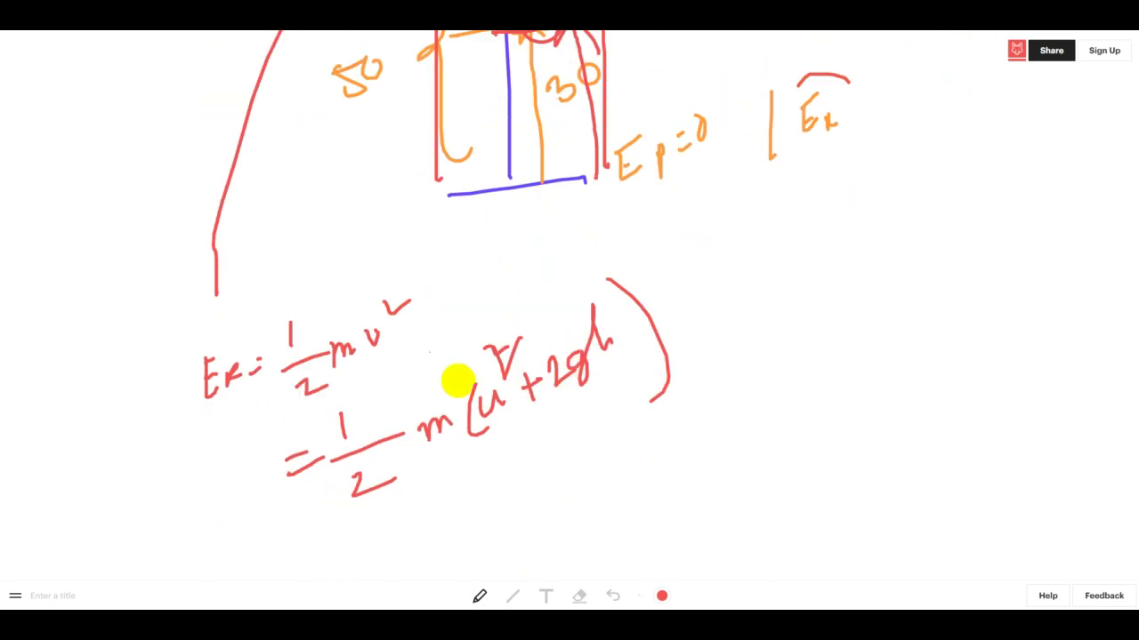
# Step: Write 20 under the bracket and sketch a new diagram with 30 and 50 height braces
pyautogui.moveTo(615, 454); pyautogui.dragTo(654, 415)
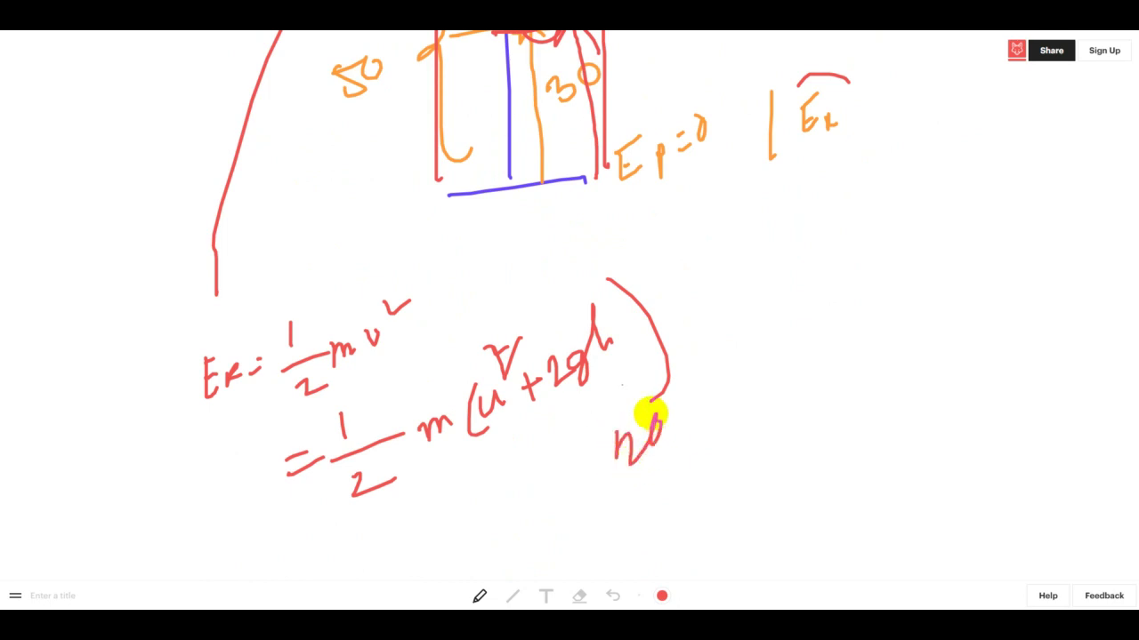
pyautogui.moveTo(838, 239)
pyautogui.mouseDown()
pyautogui.moveTo(845, 483)
pyautogui.moveTo(886, 478)
pyautogui.mouseUp()
pyautogui.moveTo(829, 337)
pyautogui.mouseDown()
pyautogui.moveTo(913, 337)
pyautogui.moveTo(944, 451)
pyautogui.mouseUp()
pyautogui.moveTo(970, 400)
pyautogui.mouseDown()
pyautogui.moveTo(973, 420)
pyautogui.moveTo(997, 396)
pyautogui.mouseUp()
pyautogui.moveTo(767, 245)
pyautogui.mouseDown()
pyautogui.moveTo(767, 356)
pyautogui.moveTo(806, 478)
pyautogui.mouseUp()
pyautogui.moveTo(731, 389)
pyautogui.mouseDown()
pyautogui.moveTo(735, 411)
pyautogui.moveTo(753, 390)
pyautogui.mouseUp()
# Step: Write and circle Ep and h beside the 30 height, and begin Ek = at upper right
pyautogui.moveTo(1007, 338)
pyautogui.mouseDown()
pyautogui.moveTo(995, 361)
pyautogui.moveTo(1019, 364)
pyautogui.mouseUp()
pyautogui.moveTo(1016, 342)
pyautogui.mouseDown()
pyautogui.moveTo(1028, 349)
pyautogui.moveTo(1047, 325)
pyautogui.mouseUp()
pyautogui.moveTo(1046, 391)
pyautogui.mouseDown()
pyautogui.moveTo(1067, 419)
pyautogui.moveTo(1070, 387)
pyautogui.mouseUp()
pyautogui.moveTo(1052, 447); pyautogui.dragTo(1066, 391)
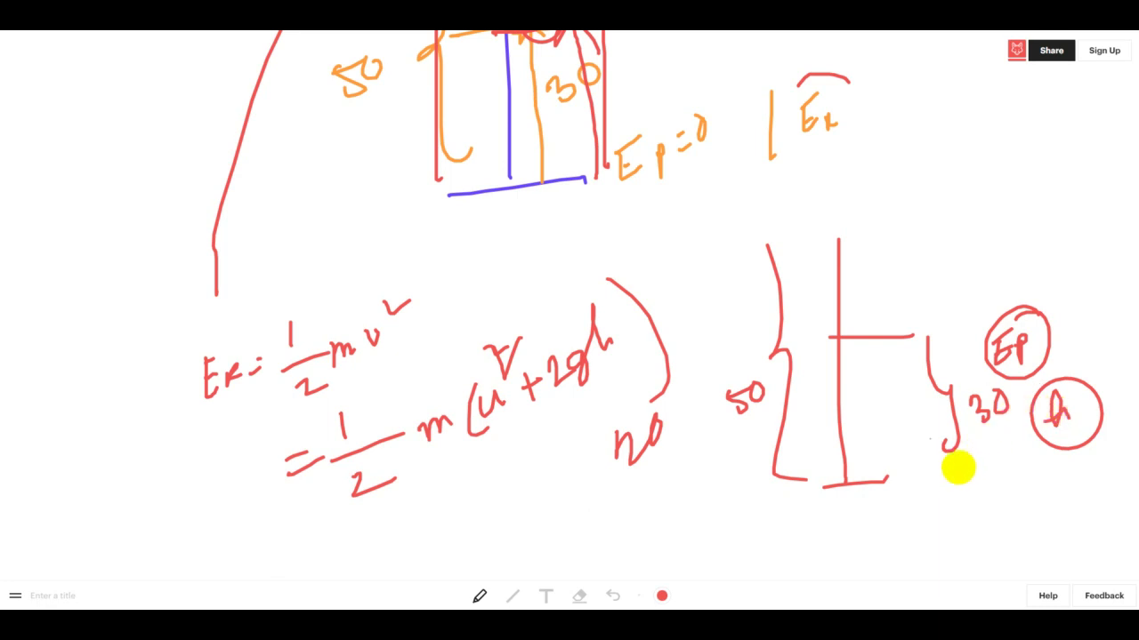
pyautogui.moveTo(976, 204)
pyautogui.mouseDown()
pyautogui.moveTo(981, 229)
pyautogui.moveTo(1029, 207)
pyautogui.mouseUp()
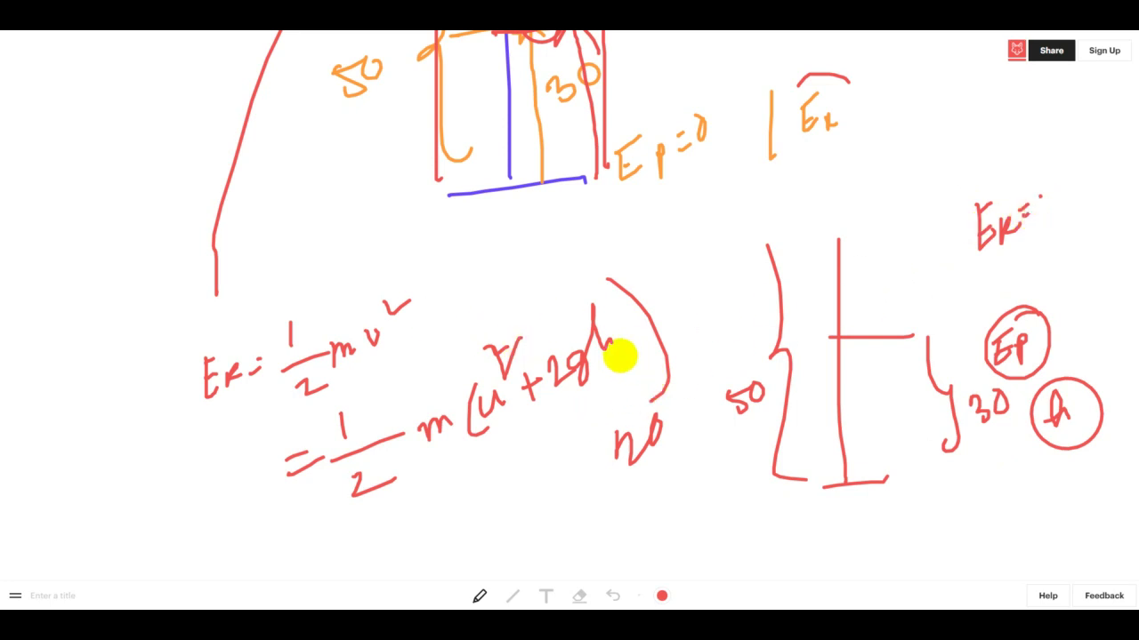
# Step: Add the diagram's top line, label the drop arrow 20, and start a fraction line below the equation
pyautogui.moveTo(799, 237)
pyautogui.mouseDown()
pyautogui.moveTo(906, 237)
pyautogui.moveTo(886, 327)
pyautogui.moveTo(901, 317)
pyautogui.mouseUp()
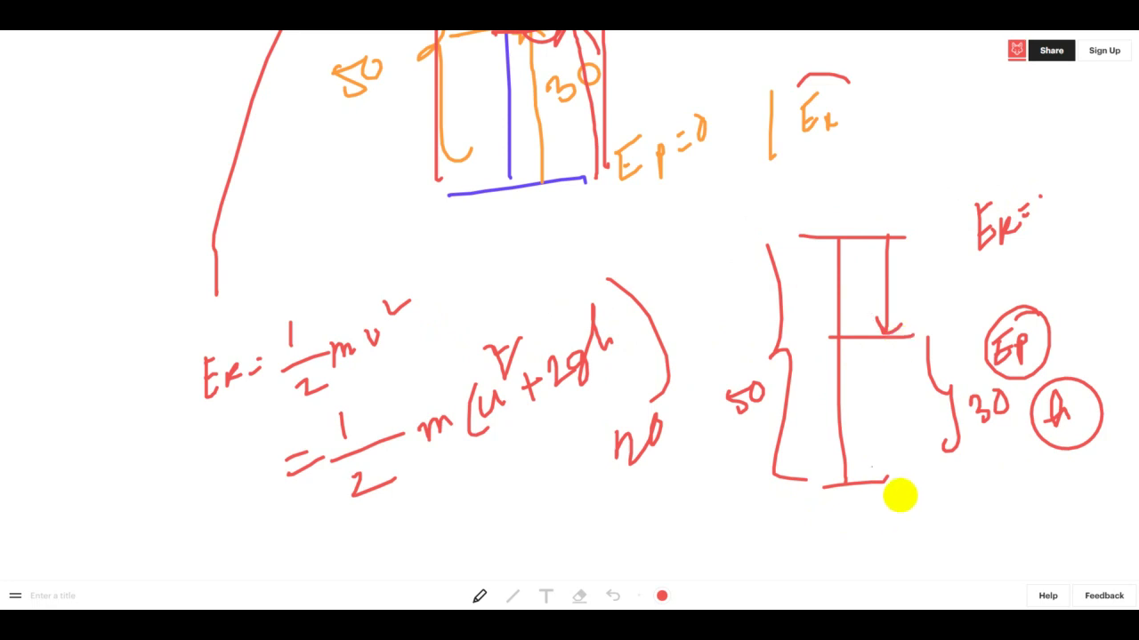
pyautogui.moveTo(909, 273)
pyautogui.mouseDown()
pyautogui.moveTo(919, 293)
pyautogui.moveTo(921, 271)
pyautogui.mouseUp()
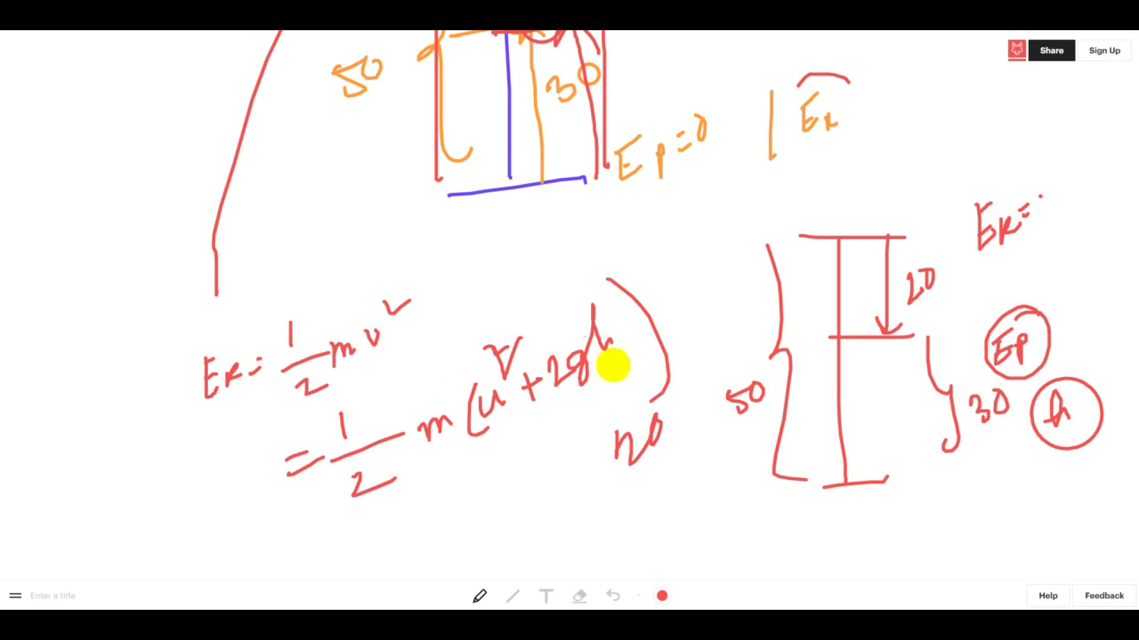
pyautogui.moveTo(358, 537); pyautogui.dragTo(365, 548)
pyautogui.moveTo(456, 525); pyautogui.dragTo(591, 484)
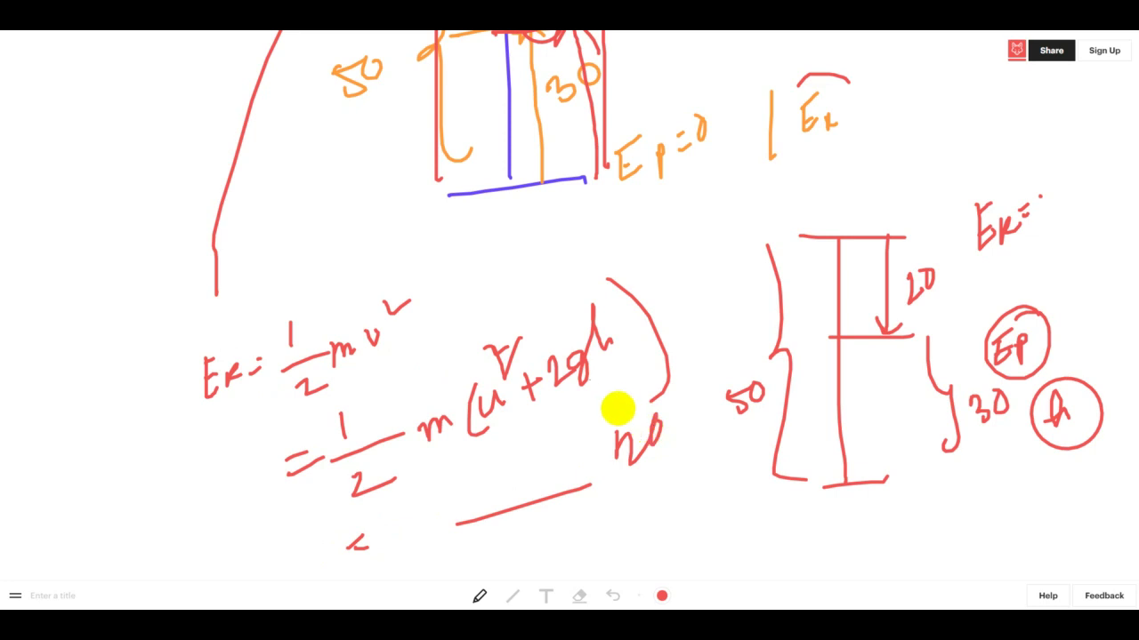
pyautogui.scroll(5, 610, 394)
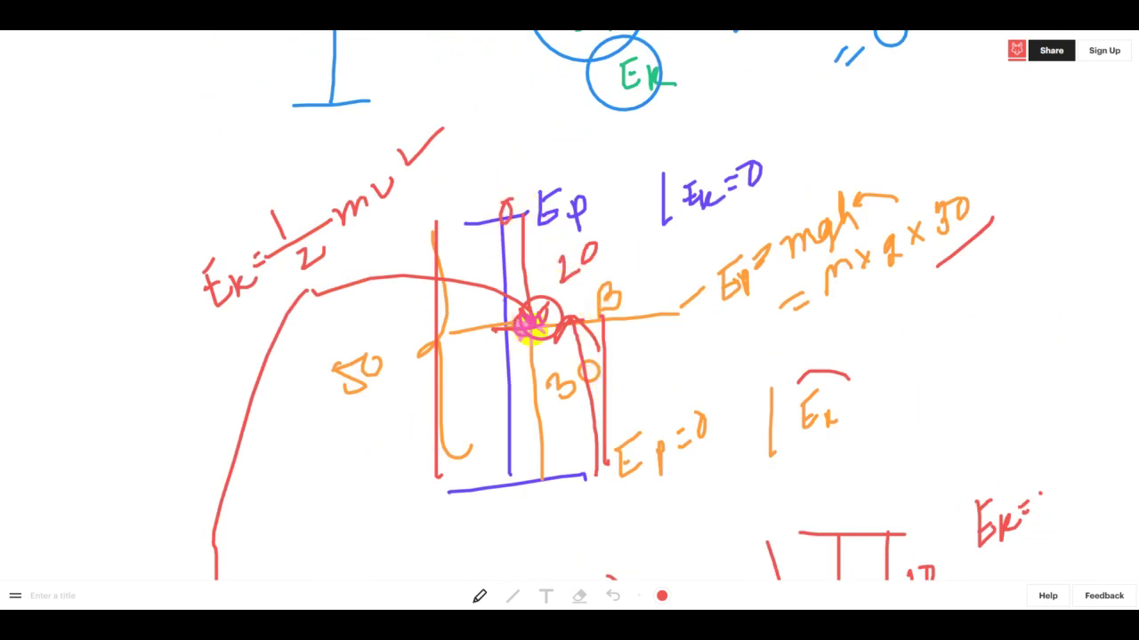
pyautogui.moveTo(543, 483)
pyautogui.mouseDown()
pyautogui.moveTo(526, 483)
pyautogui.moveTo(541, 480)
pyautogui.mouseUp()
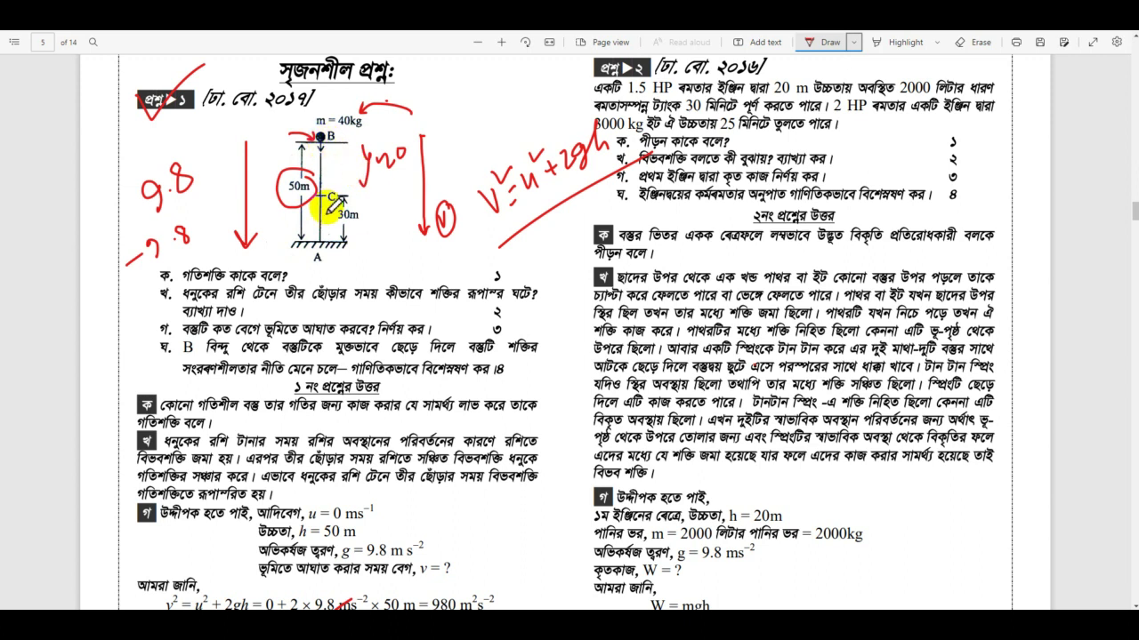
# Step: Scroll past page 5 to page 6, showing question 3 about the 0.25 kg mango
pyautogui.scroll(-5, 247, 204)
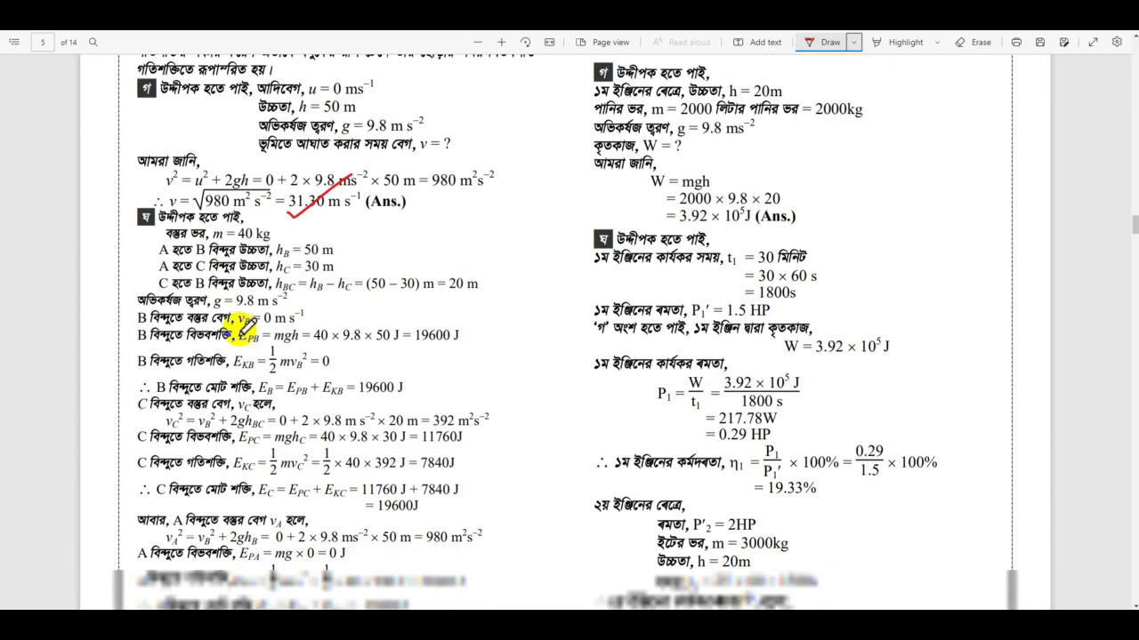
pyautogui.scroll(3, 290, 317)
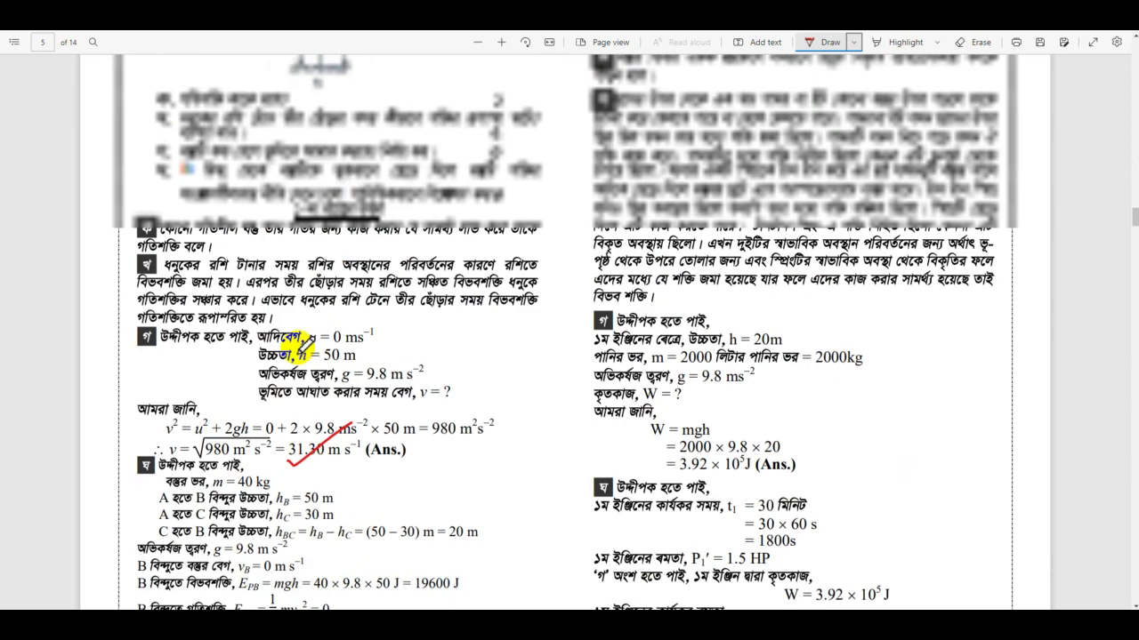
pyautogui.scroll(2, 319, 286)
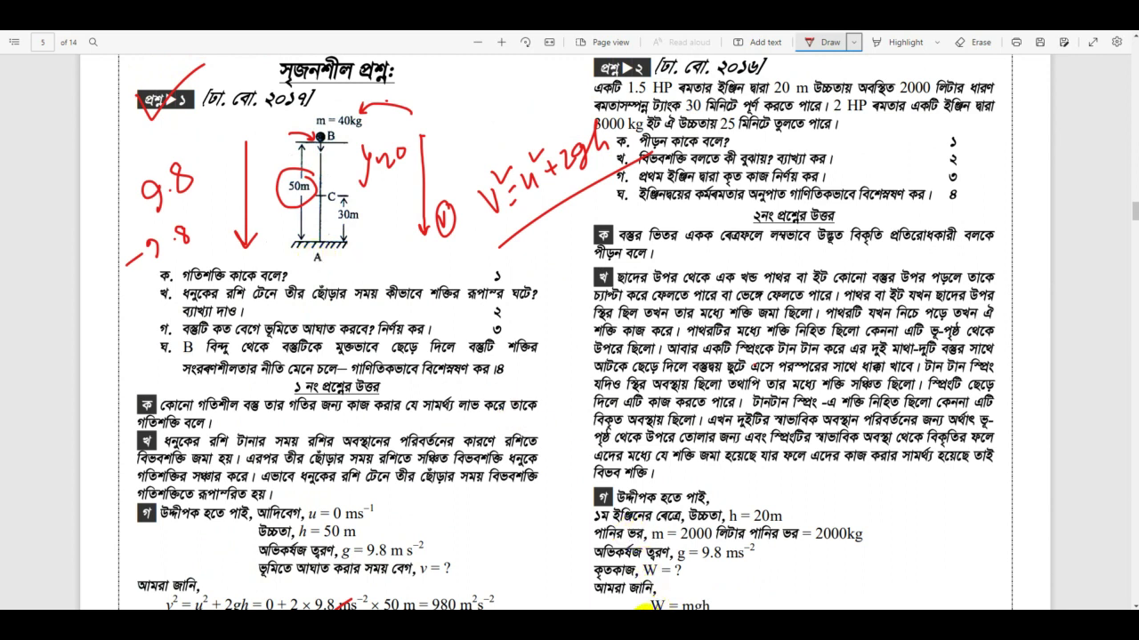
pyautogui.scroll(-10, 431, 229)
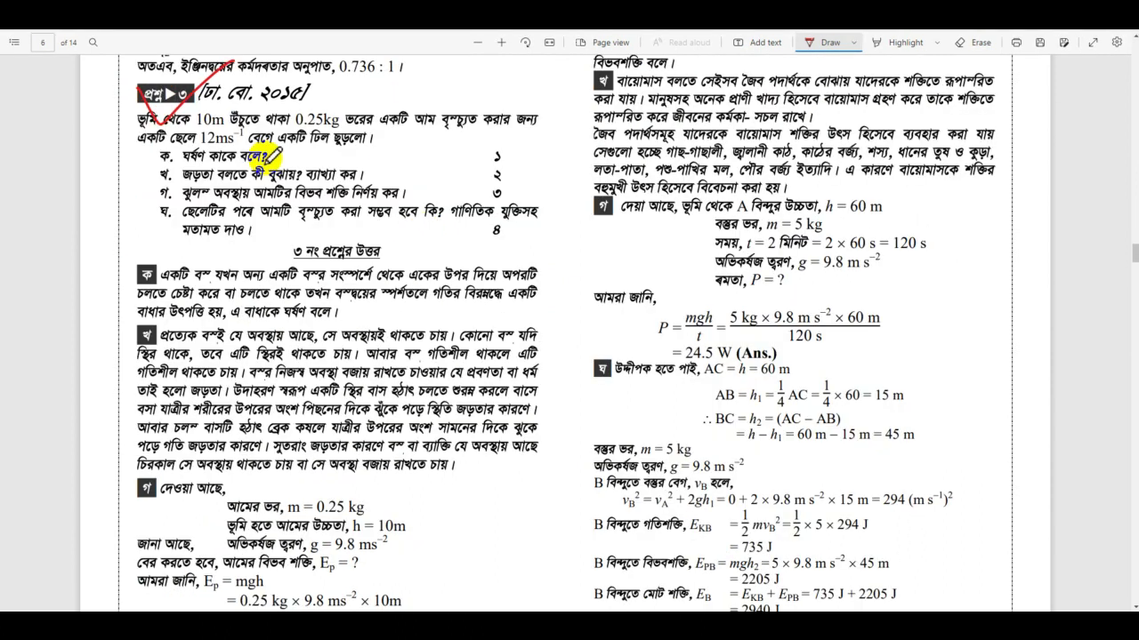
# Step: Underline question 3's board-year tag, sketch a height line labelled 10, and mute the speaker
pyautogui.moveTo(273, 109); pyautogui.dragTo(338, 107)
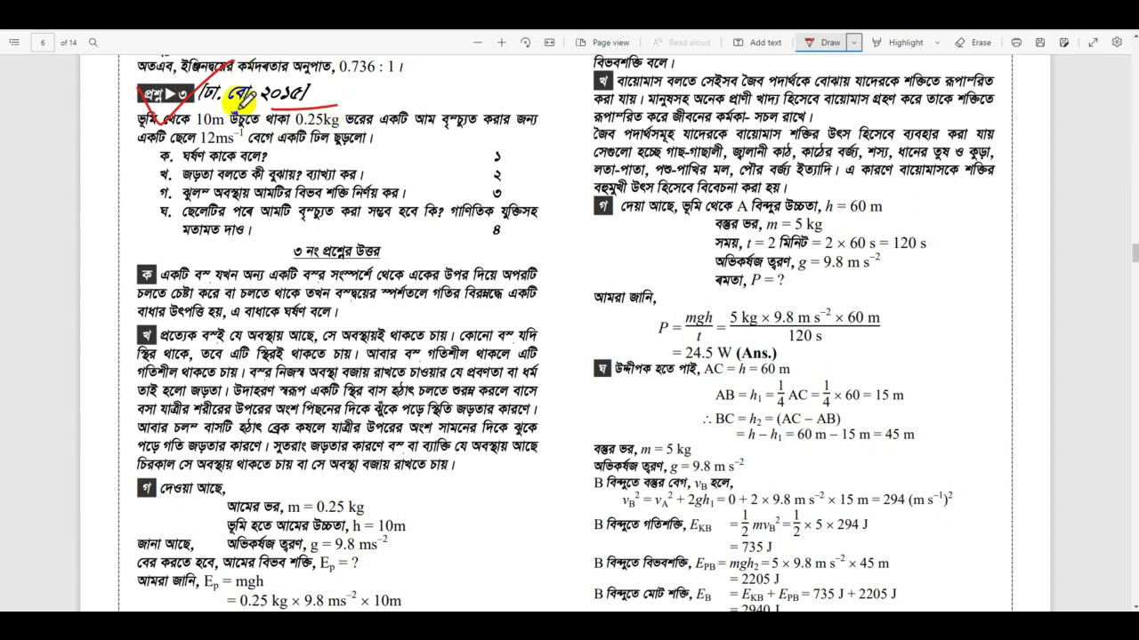
pyautogui.moveTo(550, 277)
pyautogui.mouseDown()
pyautogui.moveTo(589, 278)
pyautogui.moveTo(595, 156)
pyautogui.moveTo(615, 144)
pyautogui.mouseUp()
pyautogui.moveTo(603, 218)
pyautogui.mouseDown()
pyautogui.moveTo(601, 241)
pyautogui.moveTo(623, 217)
pyautogui.mouseUp()
pyautogui.press('XF86AudioMute')
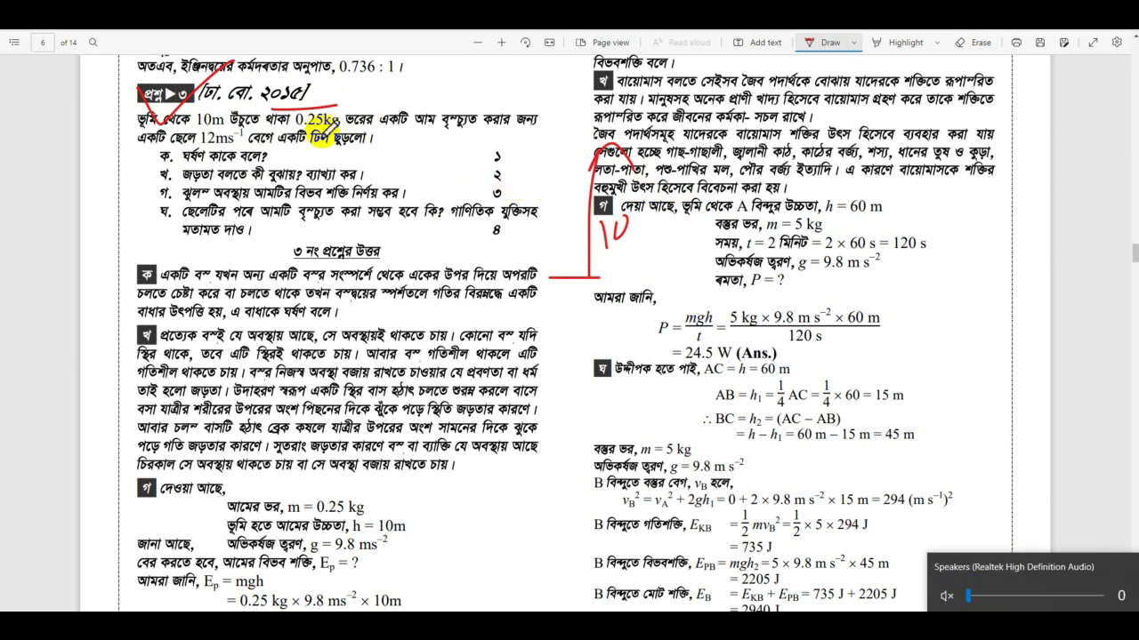
# Step: Circle 0.25kg with a pointing arrow and underline the potential energy phrase in part গ
pyautogui.moveTo(351, 105)
pyautogui.mouseDown()
pyautogui.moveTo(294, 120)
pyautogui.moveTo(356, 100)
pyautogui.mouseUp()
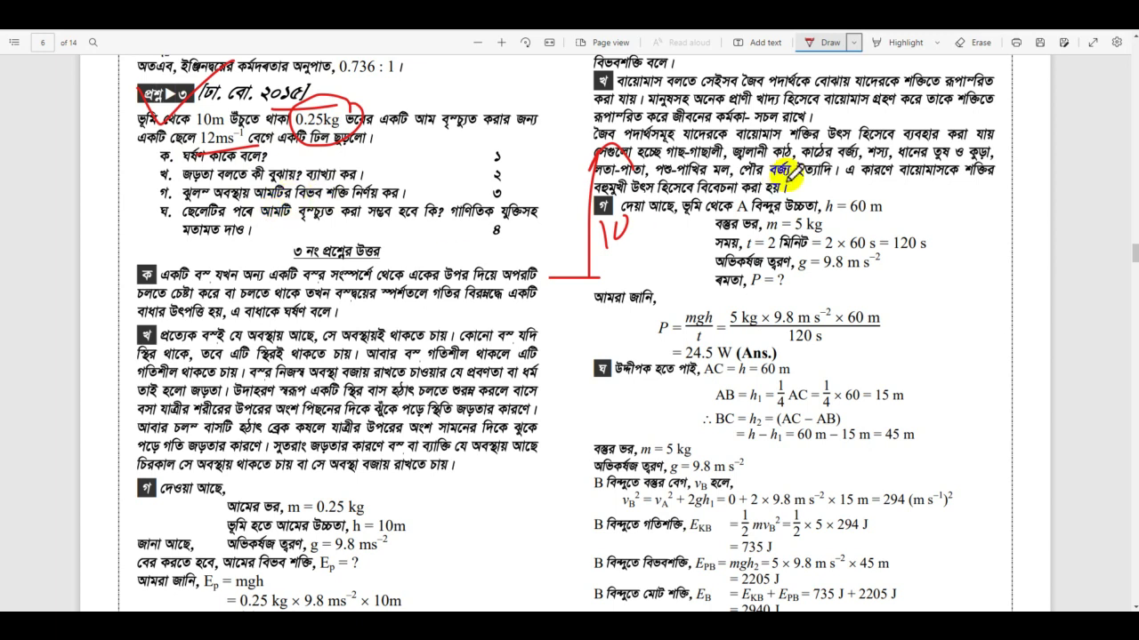
pyautogui.moveTo(598, 159)
pyautogui.mouseDown()
pyautogui.moveTo(731, 144)
pyautogui.moveTo(656, 206)
pyautogui.mouseUp()
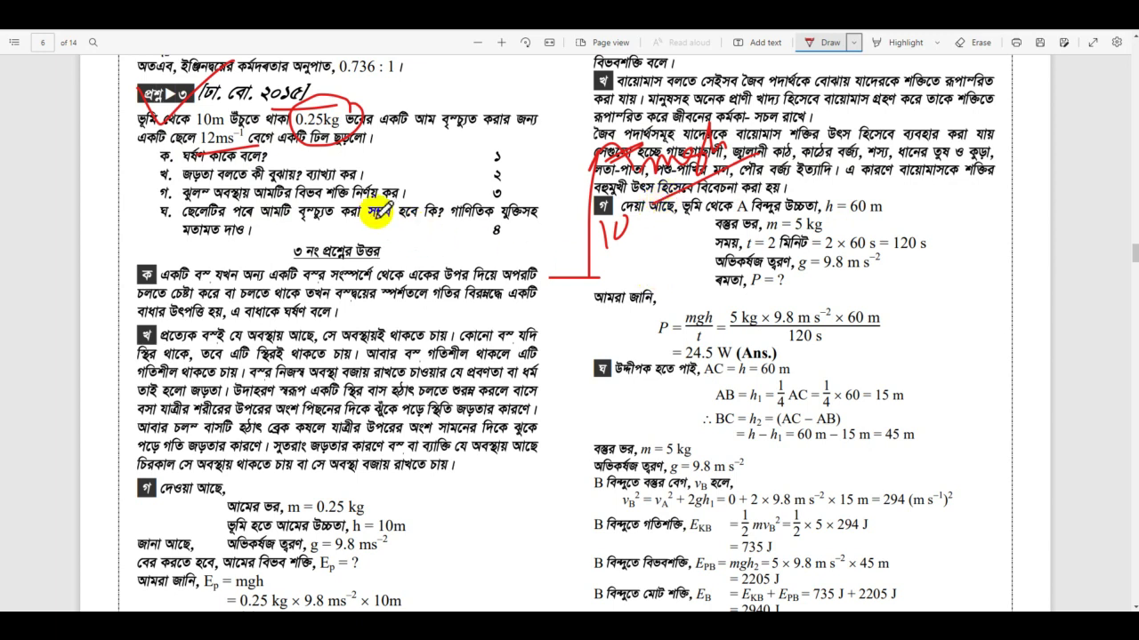
pyautogui.moveTo(305, 196); pyautogui.dragTo(391, 187)
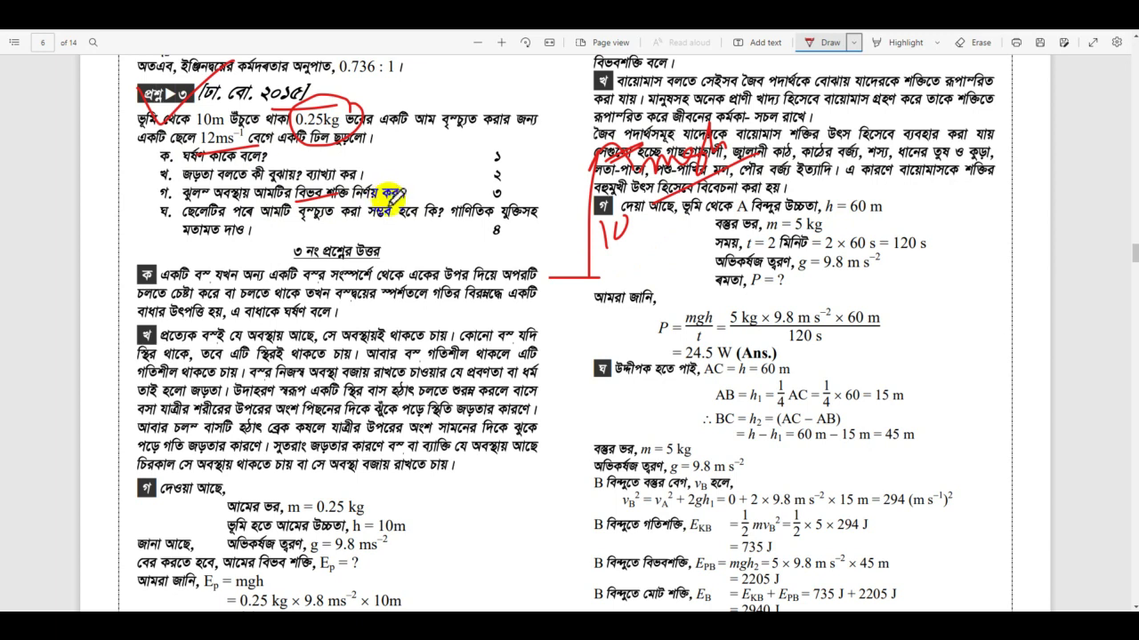
pyautogui.moveTo(411, 89)
pyautogui.mouseDown()
pyautogui.moveTo(374, 99)
pyautogui.moveTo(389, 107)
pyautogui.mouseUp()
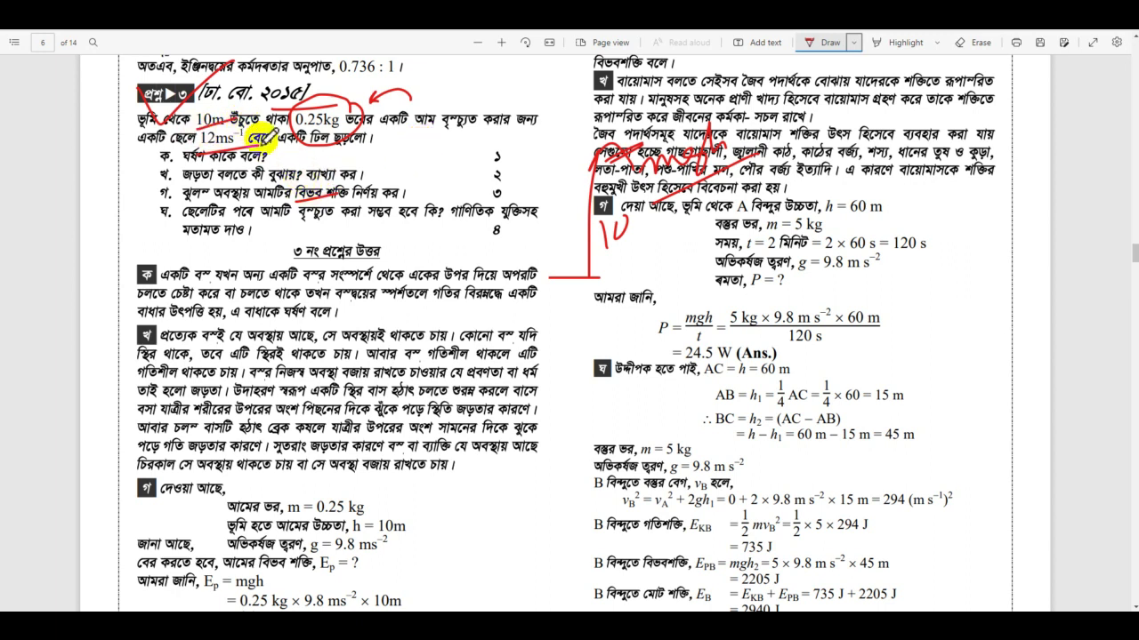
pyautogui.scroll(-3, 401, 292)
# Step: Sketch the upward throw beside question 3 with its arrow labelled 12 m/s
pyautogui.scroll(3, 405, 293)
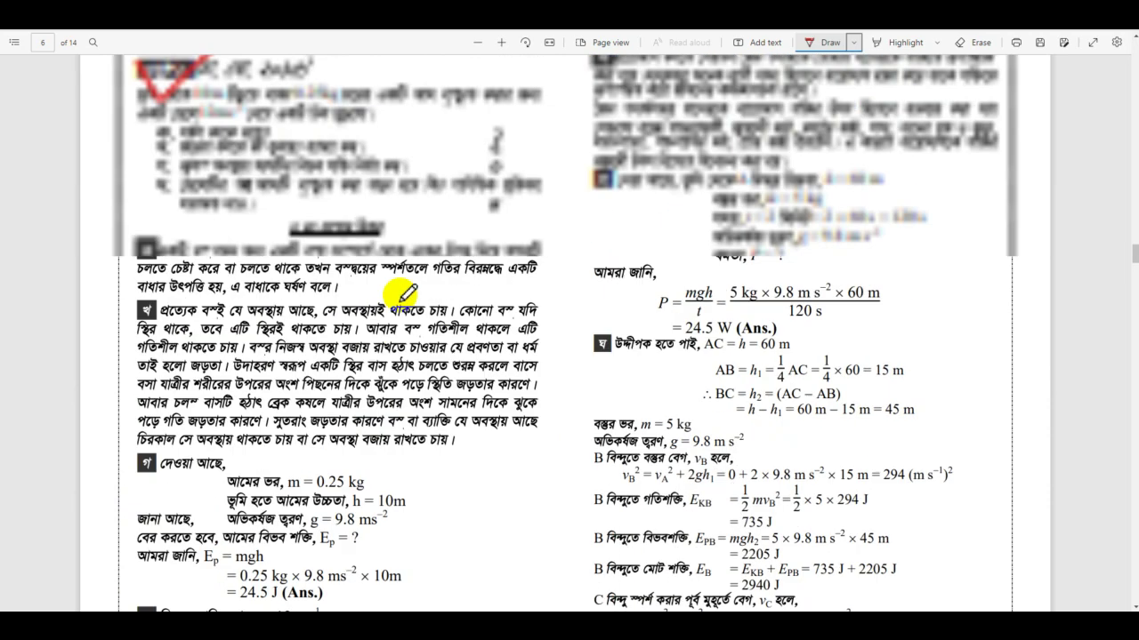
pyautogui.scroll(1, 352, 255)
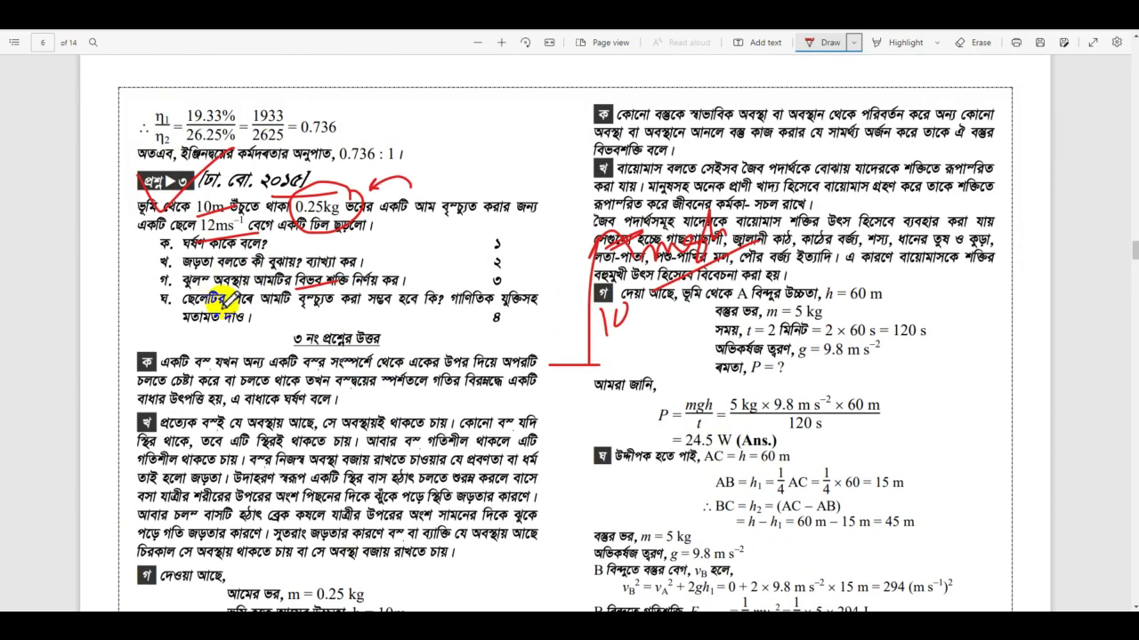
pyautogui.moveTo(298, 298); pyautogui.dragTo(320, 300)
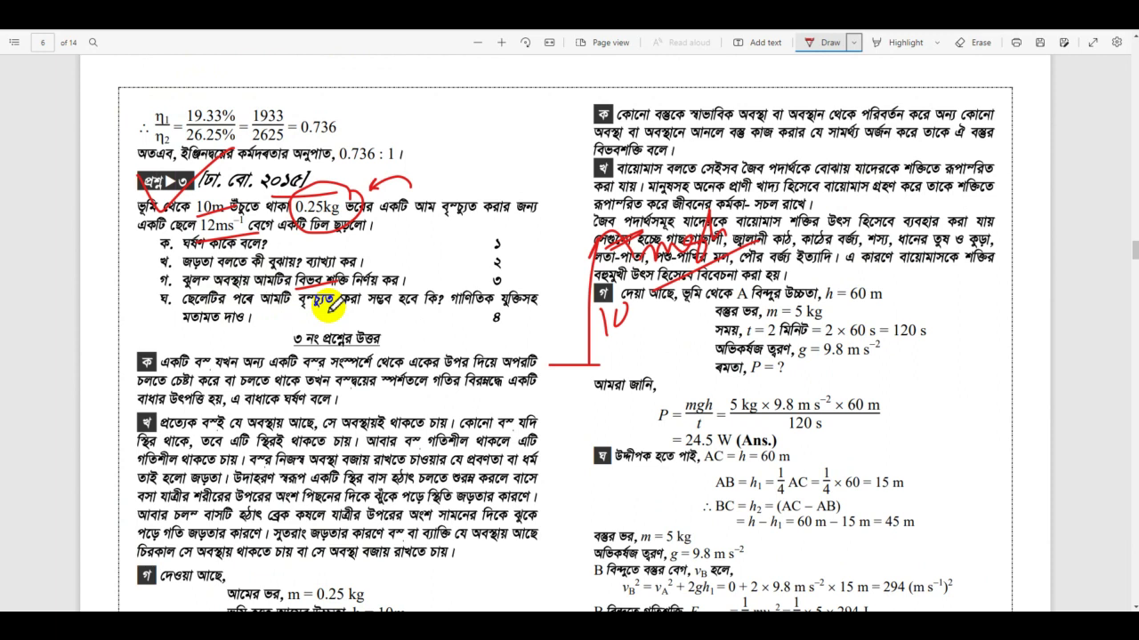
pyautogui.moveTo(418, 334)
pyautogui.mouseDown()
pyautogui.moveTo(495, 332)
pyautogui.moveTo(461, 233)
pyautogui.moveTo(481, 230)
pyautogui.moveTo(512, 283)
pyautogui.moveTo(551, 265)
pyautogui.mouseUp()
pyautogui.moveTo(562, 235)
pyautogui.mouseDown()
pyautogui.moveTo(553, 267)
pyautogui.moveTo(566, 263)
pyautogui.mouseUp()
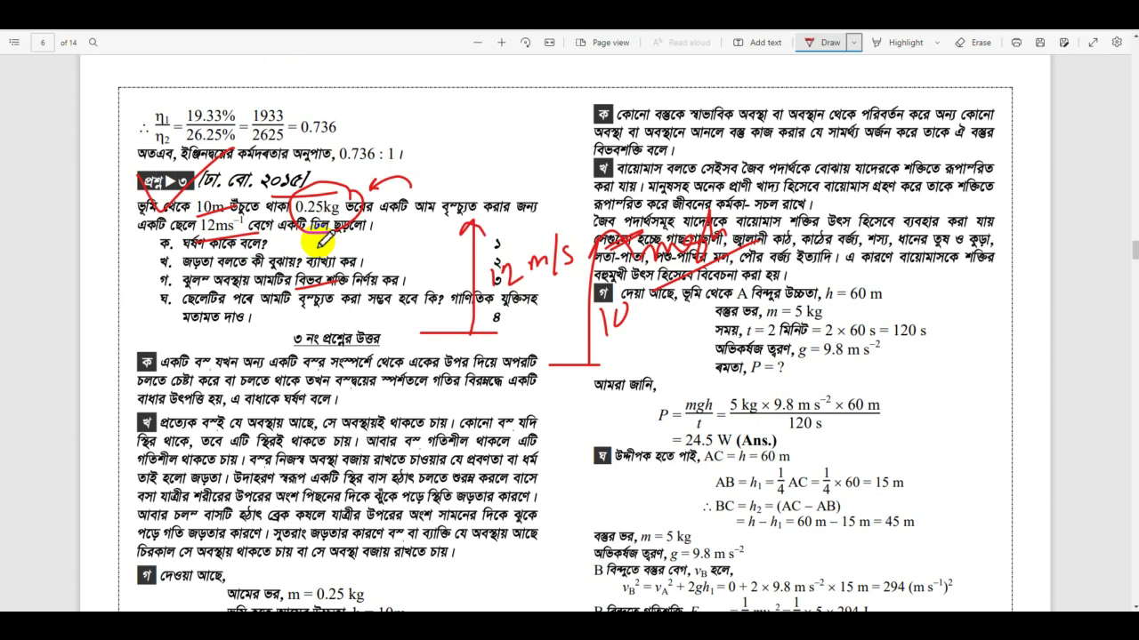
# Step: Mark যুক্তিসহ in part ঘ, tick the given values, and label the throw height h
pyautogui.moveTo(498, 309); pyautogui.dragTo(543, 285)
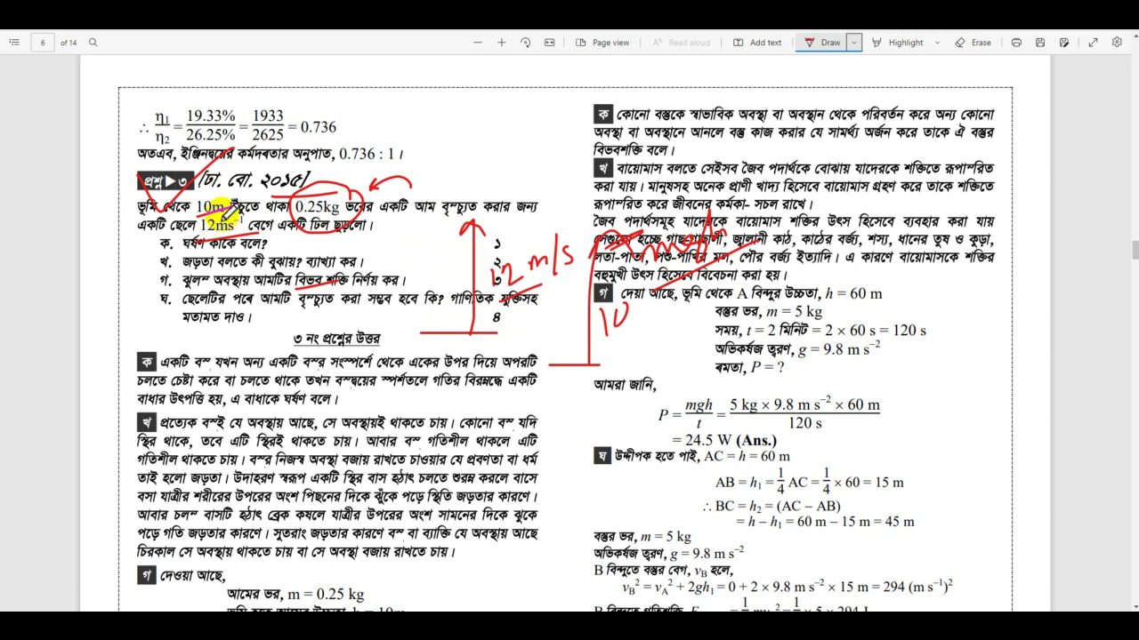
pyautogui.moveTo(191, 241); pyautogui.dragTo(215, 237)
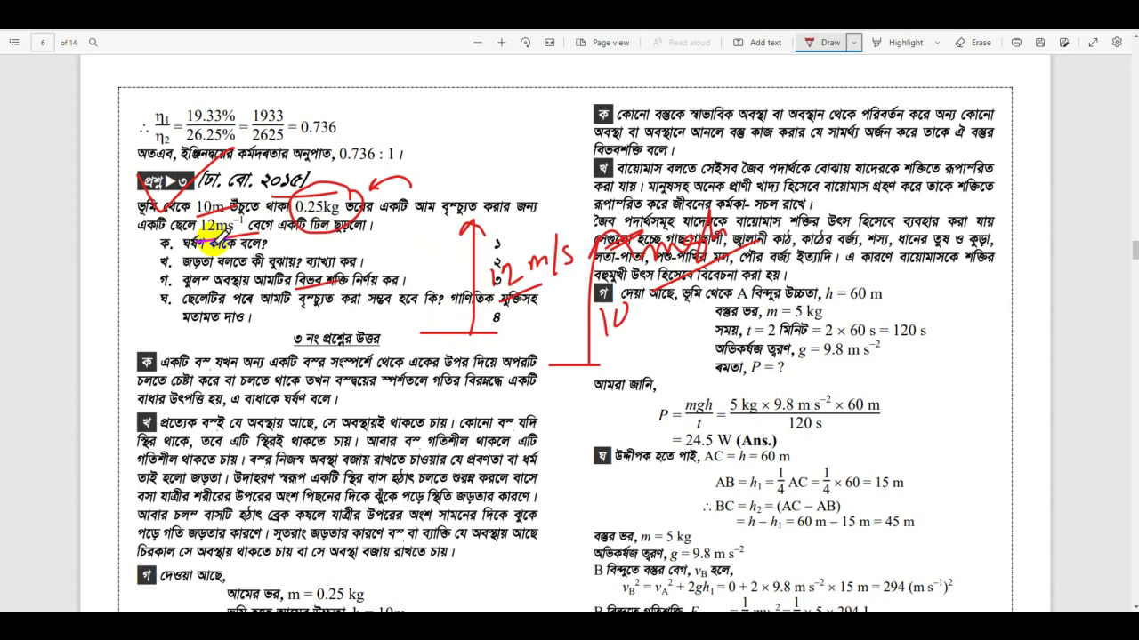
pyautogui.moveTo(510, 127)
pyautogui.mouseDown()
pyautogui.moveTo(532, 167)
pyautogui.moveTo(559, 153)
pyautogui.mouseUp()
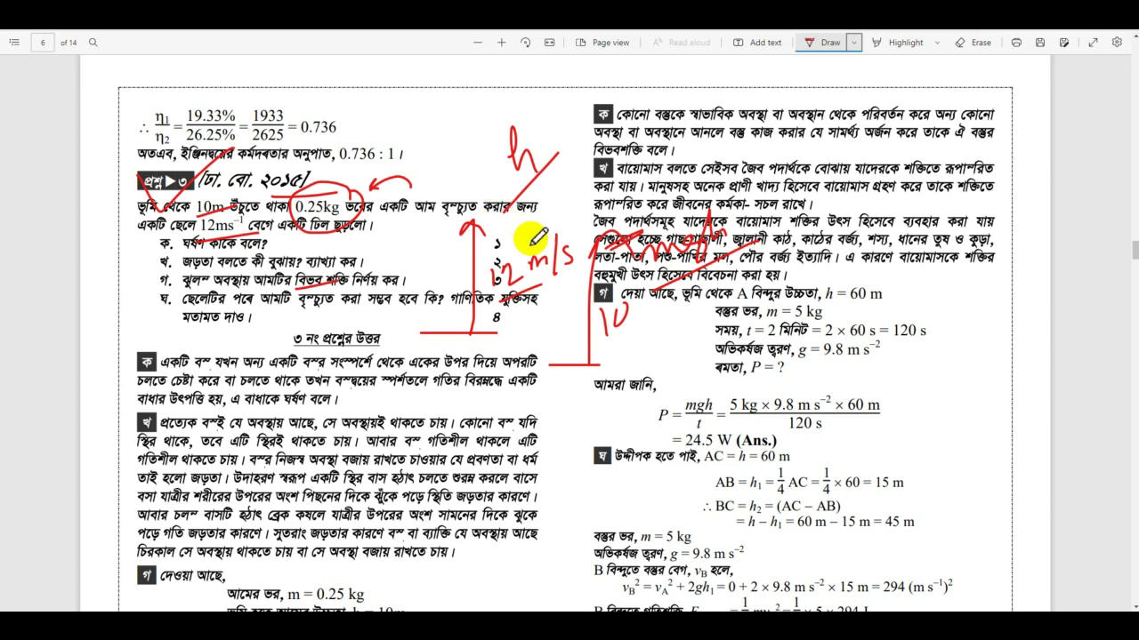
pyautogui.scroll(-2, 525, 249)
pyautogui.moveTo(568, 362); pyautogui.dragTo(586, 359)
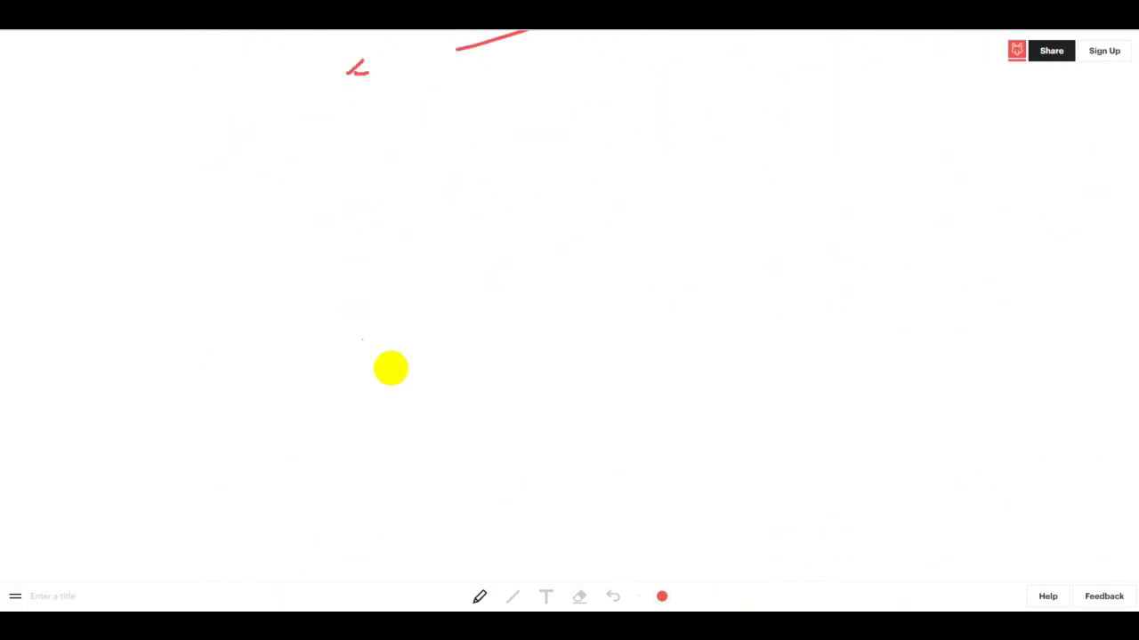
# Step: Write the equation of motion v² = u² + 2gh in red
pyautogui.moveTo(335, 260); pyautogui.dragTo(370, 268)
pyautogui.moveTo(366, 223)
pyautogui.mouseDown()
pyautogui.moveTo(388, 238)
pyautogui.moveTo(407, 217)
pyautogui.mouseUp()
pyautogui.moveTo(407, 253)
pyautogui.mouseDown()
pyautogui.moveTo(420, 246)
pyautogui.moveTo(433, 258)
pyautogui.mouseUp()
pyautogui.moveTo(440, 229); pyautogui.dragTo(461, 252)
pyautogui.moveTo(470, 178); pyautogui.dragTo(492, 176)
pyautogui.moveTo(514, 213)
pyautogui.mouseDown()
pyautogui.moveTo(514, 231)
pyautogui.moveTo(532, 216)
pyautogui.moveTo(568, 239)
pyautogui.mouseUp()
pyautogui.moveTo(581, 167); pyautogui.dragTo(612, 214)
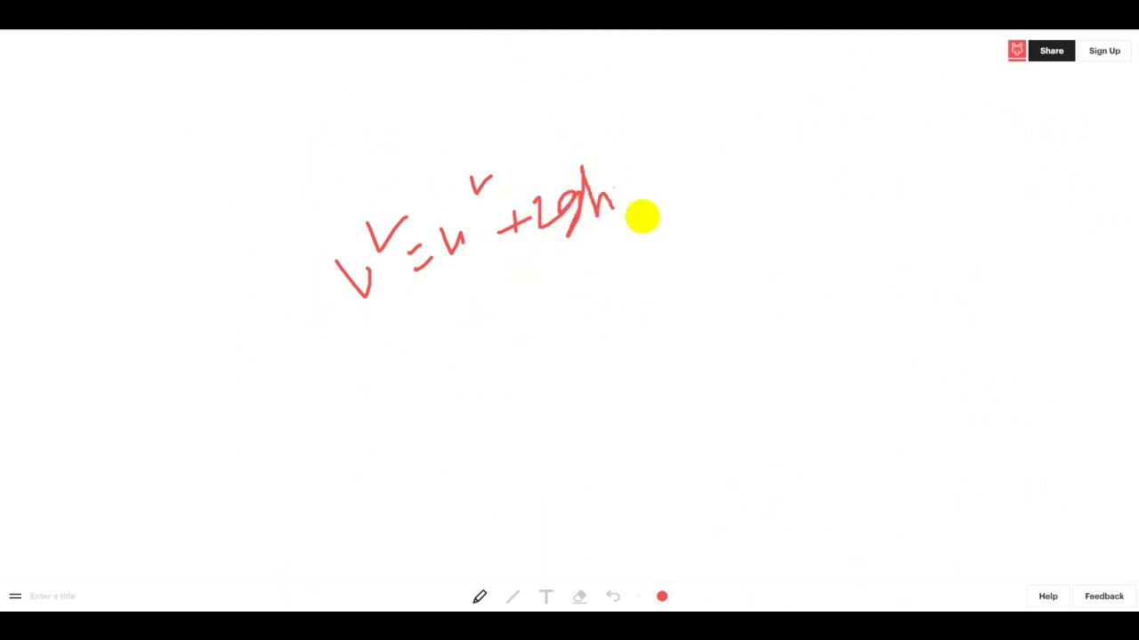
# Step: Draw the throw diagram with an underlined 12 m/s arrow and v = 0 at the highest point
pyautogui.moveTo(790, 375)
pyautogui.mouseDown()
pyautogui.moveTo(854, 362)
pyautogui.moveTo(834, 170)
pyautogui.moveTo(851, 178)
pyautogui.mouseUp()
pyautogui.moveTo(860, 308)
pyautogui.mouseDown()
pyautogui.moveTo(861, 337)
pyautogui.moveTo(925, 279)
pyautogui.mouseUp()
pyautogui.moveTo(935, 239); pyautogui.dragTo(934, 294)
pyautogui.moveTo(952, 260); pyautogui.dragTo(959, 281)
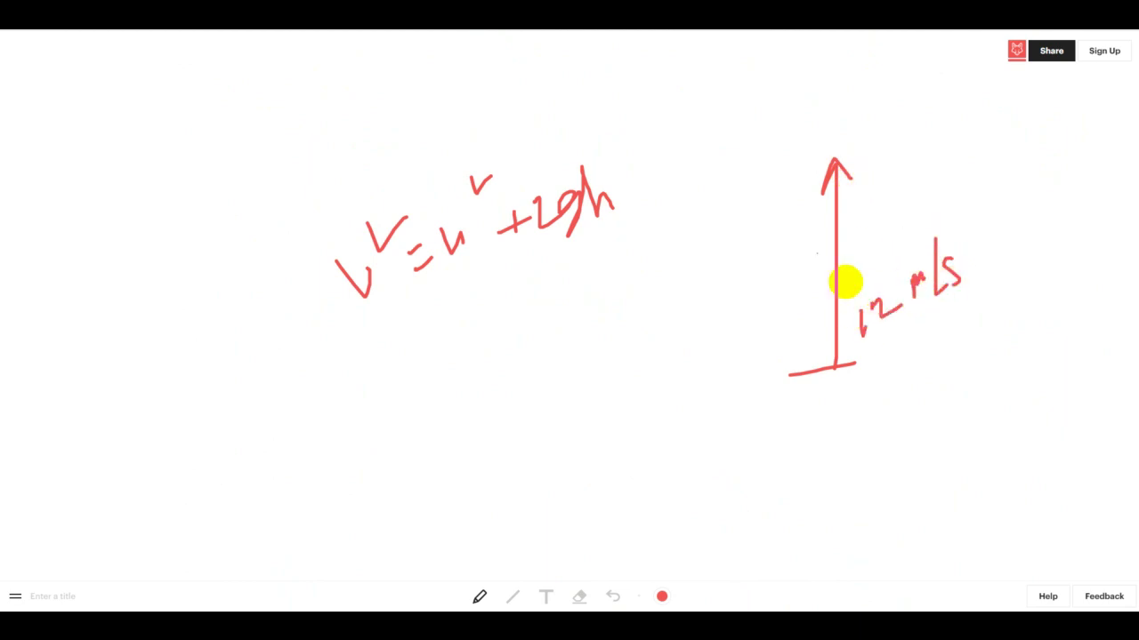
pyautogui.moveTo(453, 310); pyautogui.dragTo(465, 308)
pyautogui.moveTo(455, 319); pyautogui.dragTo(467, 317)
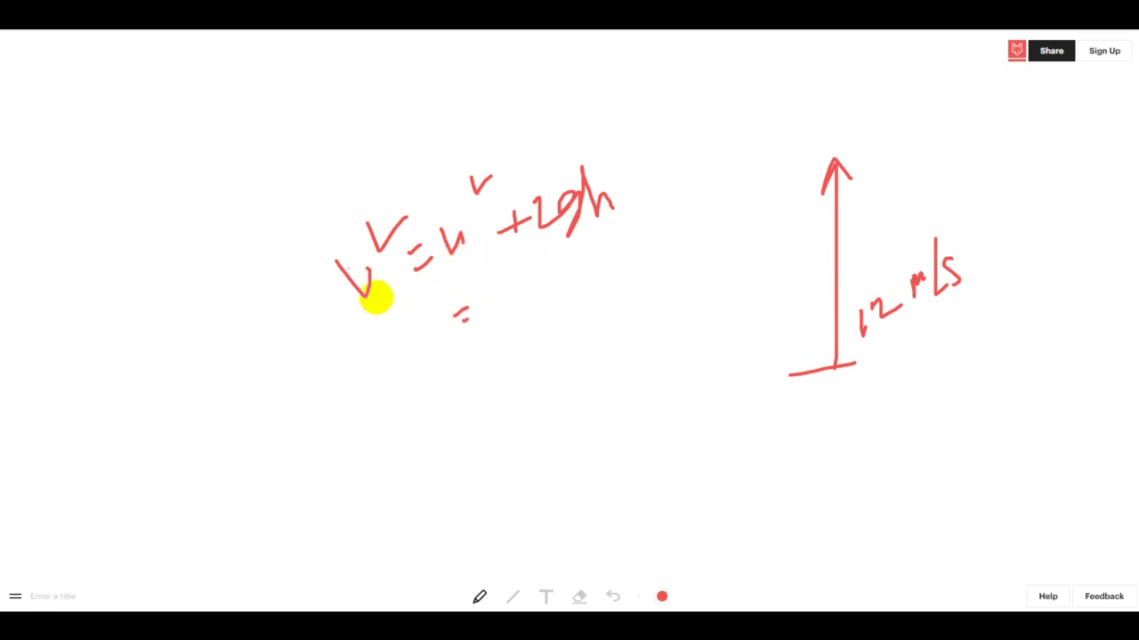
pyautogui.moveTo(861, 347); pyautogui.dragTo(907, 329)
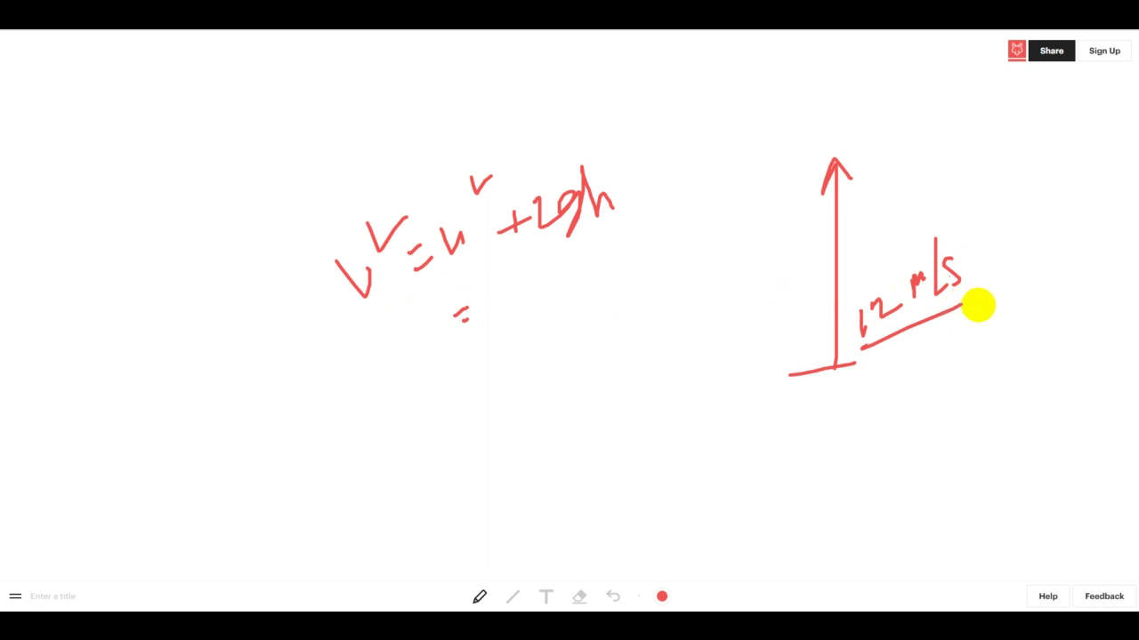
pyautogui.moveTo(780, 161); pyautogui.dragTo(822, 160)
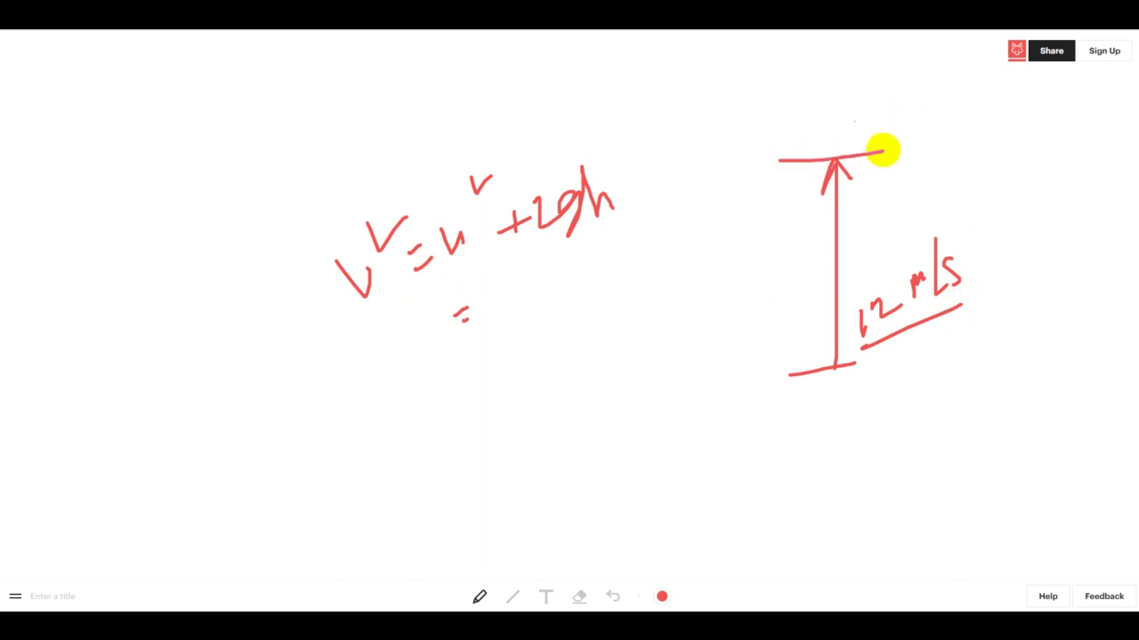
pyautogui.moveTo(907, 160); pyautogui.dragTo(938, 162)
pyautogui.moveTo(930, 173); pyautogui.dragTo(956, 146)
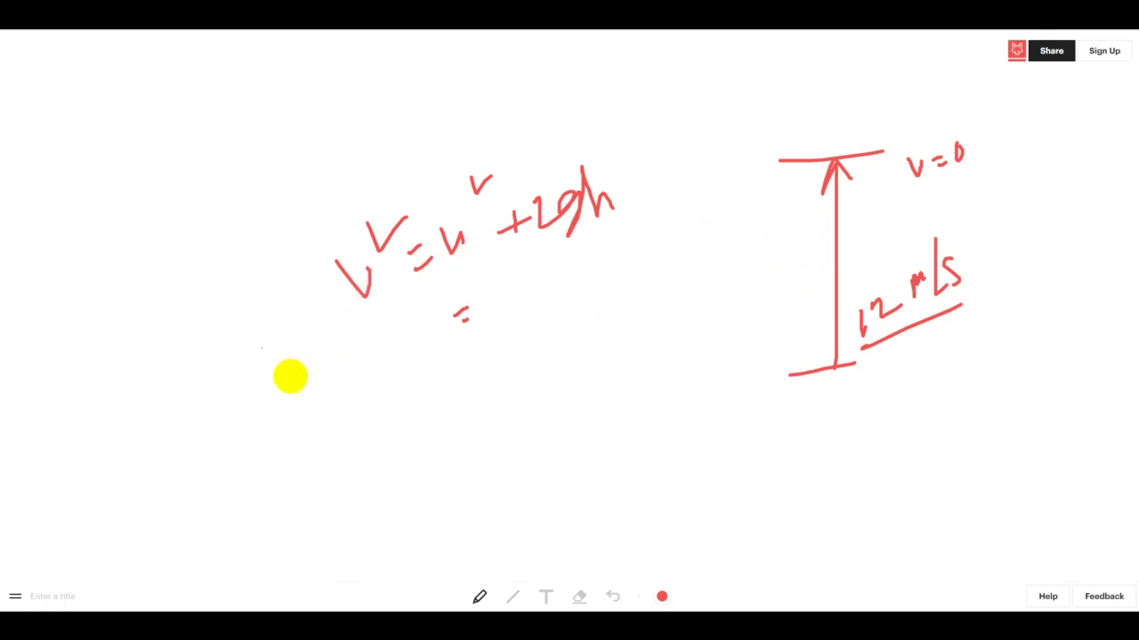
# Step: Rewrite the equation as u² + 2gh = v², then 2gh = v² − u²
pyautogui.moveTo(284, 401)
pyautogui.mouseDown()
pyautogui.moveTo(308, 400)
pyautogui.moveTo(347, 370)
pyautogui.moveTo(368, 388)
pyautogui.mouseUp()
pyautogui.moveTo(358, 380)
pyautogui.mouseDown()
pyautogui.moveTo(360, 400)
pyautogui.moveTo(389, 364)
pyautogui.moveTo(394, 376)
pyautogui.moveTo(427, 351)
pyautogui.mouseUp()
pyautogui.moveTo(489, 298); pyautogui.dragTo(534, 260)
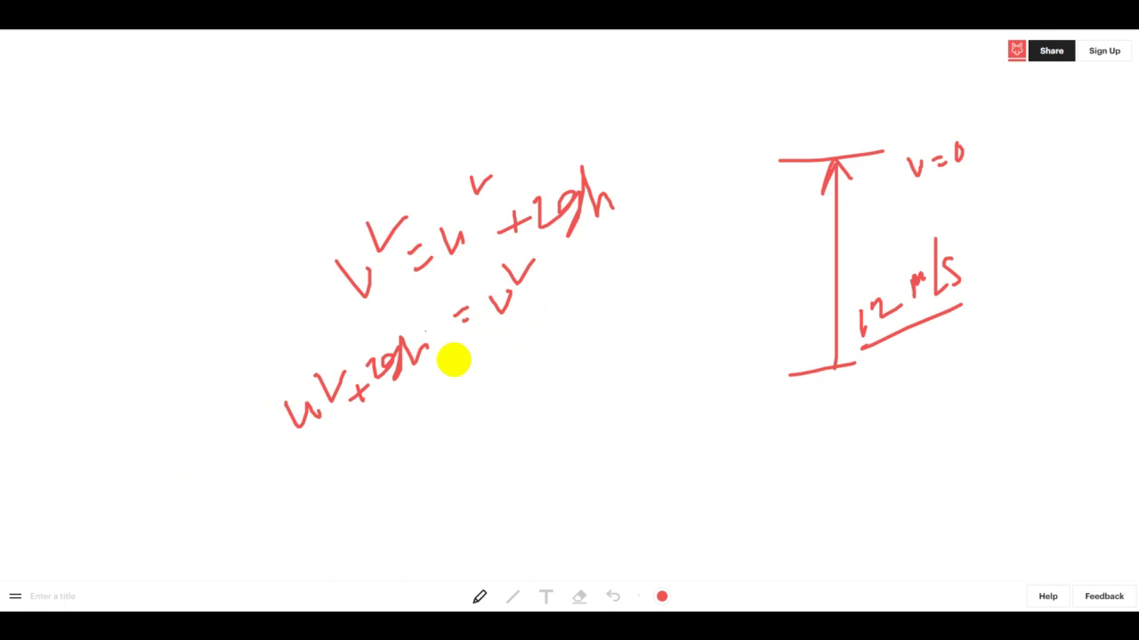
pyautogui.moveTo(317, 493); pyautogui.dragTo(354, 500)
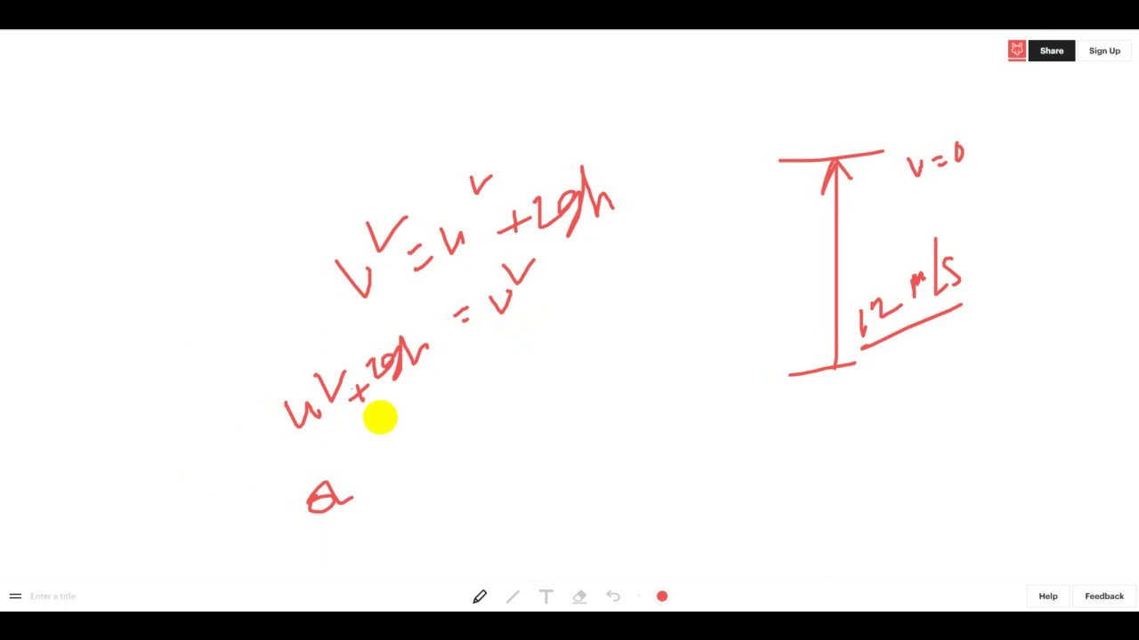
pyautogui.moveTo(391, 450)
pyautogui.mouseDown()
pyautogui.moveTo(426, 429)
pyautogui.moveTo(427, 442)
pyautogui.moveTo(460, 401)
pyautogui.moveTo(479, 399)
pyautogui.moveTo(560, 333)
pyautogui.moveTo(569, 290)
pyautogui.mouseUp()
pyautogui.scroll(-1, 400, 489)
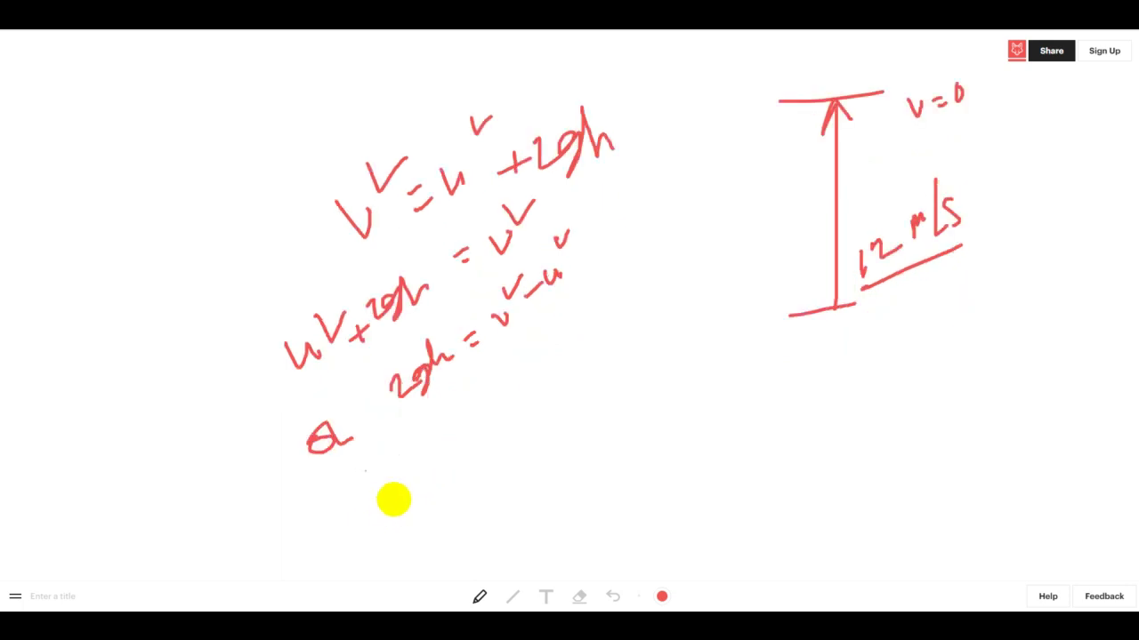
pyautogui.moveTo(401, 483); pyautogui.dragTo(432, 496)
# Step: Solve for h as (v² − u²)/2g
pyautogui.moveTo(455, 427); pyautogui.dragTo(510, 430)
pyautogui.moveTo(532, 393)
pyautogui.mouseDown()
pyautogui.moveTo(539, 348)
pyautogui.moveTo(569, 361)
pyautogui.moveTo(595, 350)
pyautogui.mouseUp()
pyautogui.moveTo(544, 429); pyautogui.dragTo(625, 364)
pyautogui.moveTo(575, 411)
pyautogui.mouseDown()
pyautogui.moveTo(594, 434)
pyautogui.moveTo(600, 416)
pyautogui.moveTo(606, 427)
pyautogui.mouseUp()
# Step: Substitute the values as (0 − 12²)/(2×(−9.8))
pyautogui.scroll(-3, 658, 382)
pyautogui.moveTo(613, 361)
pyautogui.mouseDown()
pyautogui.moveTo(640, 331)
pyautogui.moveTo(719, 317)
pyautogui.mouseUp()
pyautogui.moveTo(697, 265); pyautogui.dragTo(724, 260)
pyautogui.moveTo(637, 409); pyautogui.dragTo(774, 318)
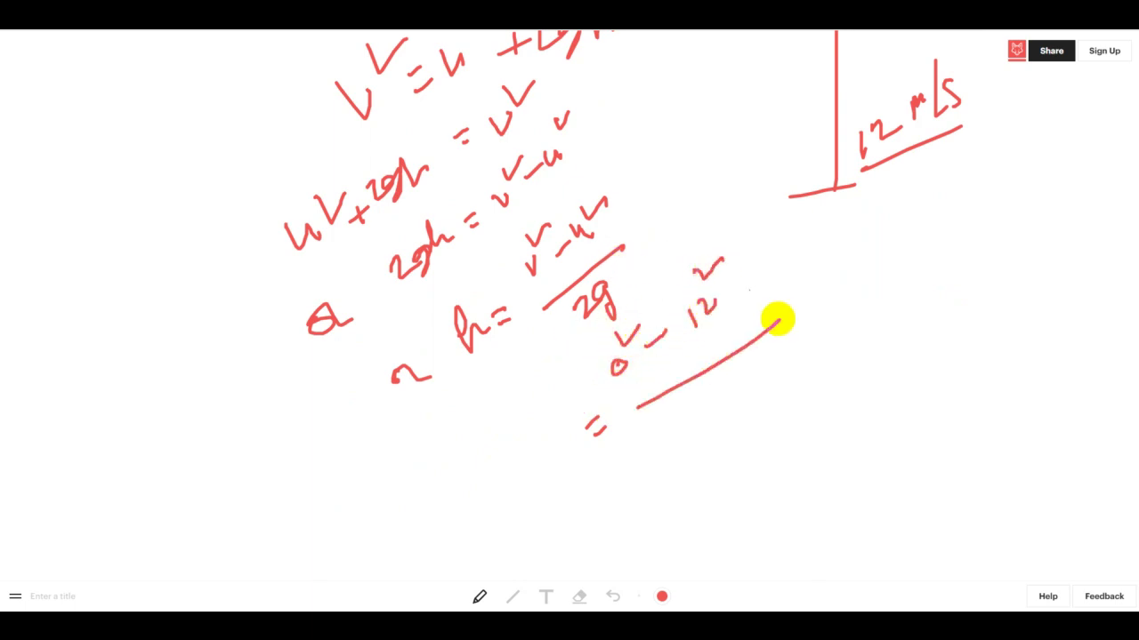
pyautogui.moveTo(688, 412)
pyautogui.mouseDown()
pyautogui.moveTo(709, 419)
pyautogui.moveTo(735, 398)
pyautogui.moveTo(756, 356)
pyautogui.moveTo(773, 374)
pyautogui.moveTo(790, 337)
pyautogui.moveTo(787, 358)
pyautogui.moveTo(811, 363)
pyautogui.mouseUp()
pyautogui.moveTo(685, 529); pyautogui.dragTo(706, 525)
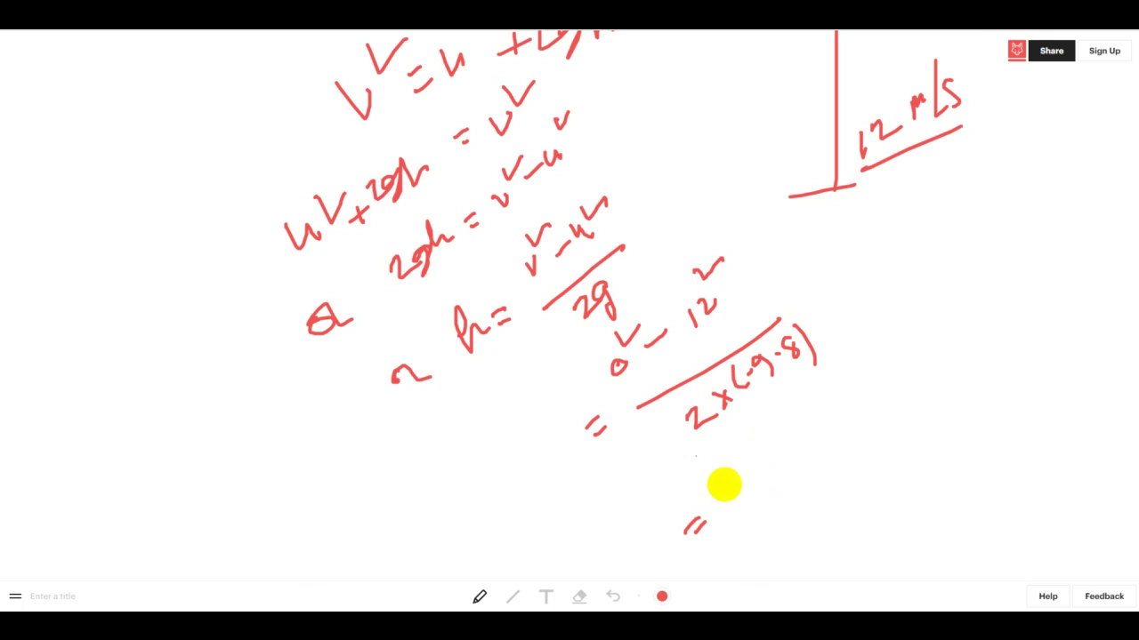
# Step: Launch Calculator via search and compute 12 × 12 = 144
pyautogui.press('super')
pyautogui.write('calc')
pyautogui.press('Return')
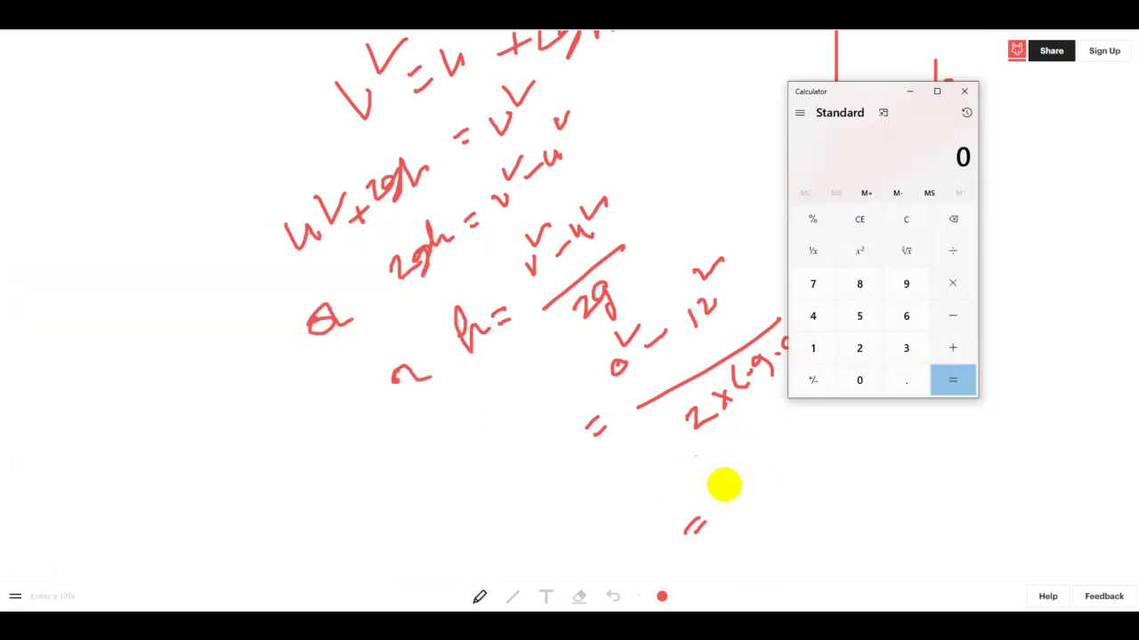
pyautogui.write('12')
pyautogui.press('Return')
# Step: Write −144/19.6 on the board, compute 144 ÷ 19.6 = 7.3469, and record 7.3
pyautogui.moveTo(716, 483)
pyautogui.mouseDown()
pyautogui.moveTo(755, 433)
pyautogui.moveTo(770, 455)
pyautogui.mouseUp()
pyautogui.moveTo(725, 504); pyautogui.dragTo(805, 446)
pyautogui.moveTo(759, 503)
pyautogui.mouseDown()
pyautogui.moveTo(802, 482)
pyautogui.moveTo(774, 551)
pyautogui.moveTo(790, 553)
pyautogui.mouseUp()
pyautogui.click(241, 625)
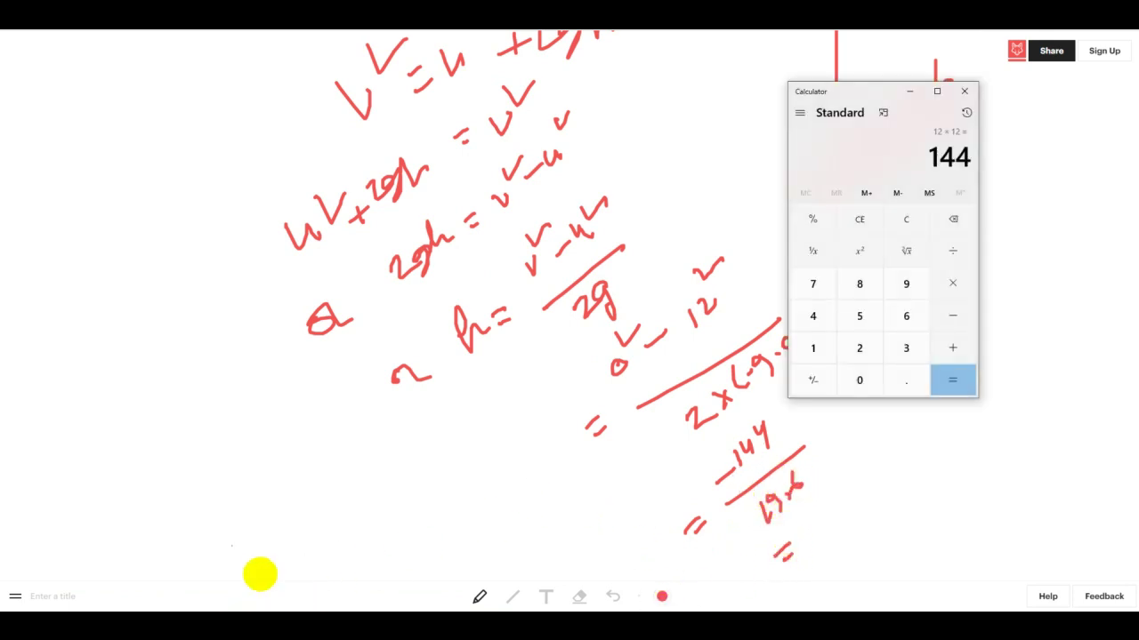
pyautogui.press('+')
pyautogui.press('4')
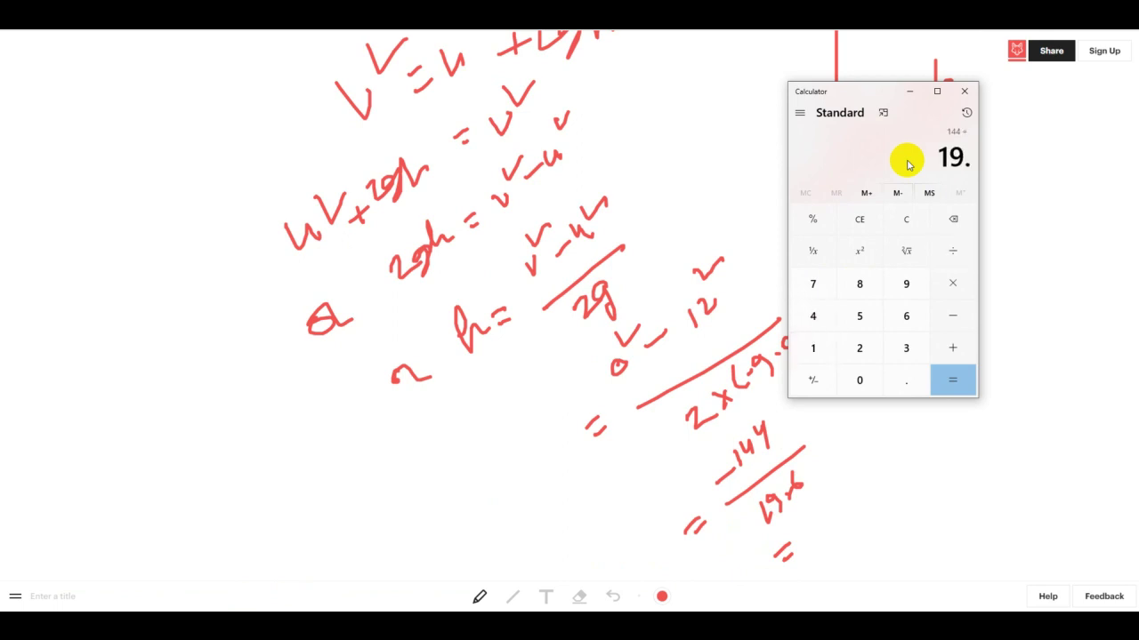
pyautogui.press('6')
pyautogui.press('Return')
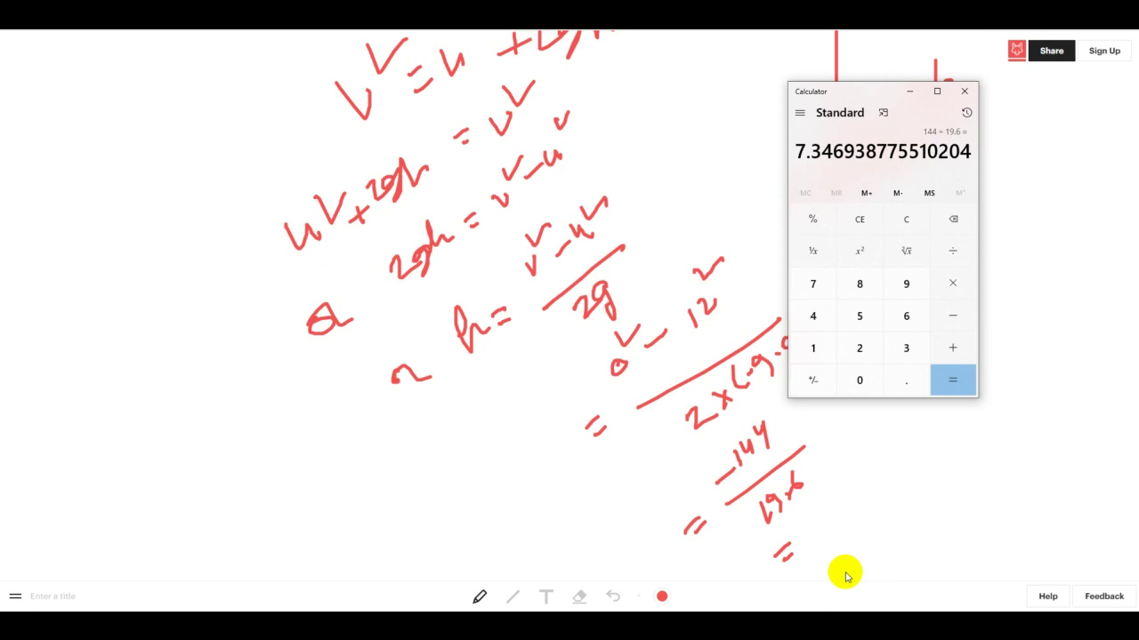
pyautogui.moveTo(811, 528)
pyautogui.mouseDown()
pyautogui.moveTo(828, 529)
pyautogui.moveTo(854, 488)
pyautogui.moveTo(866, 498)
pyautogui.mouseUp()
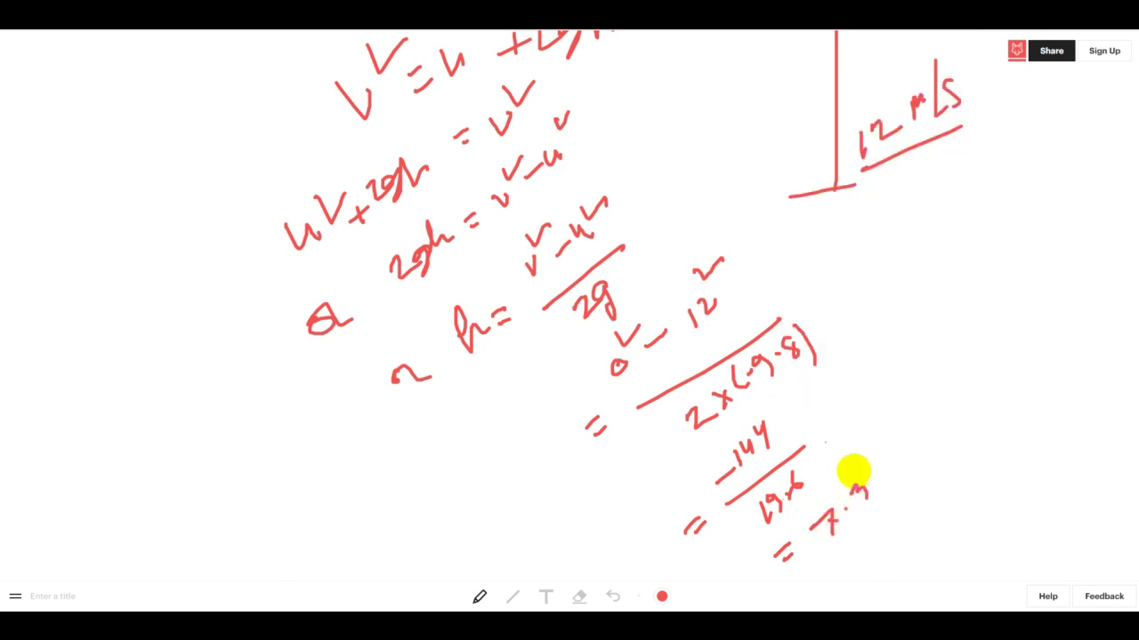
pyautogui.click(237, 614)
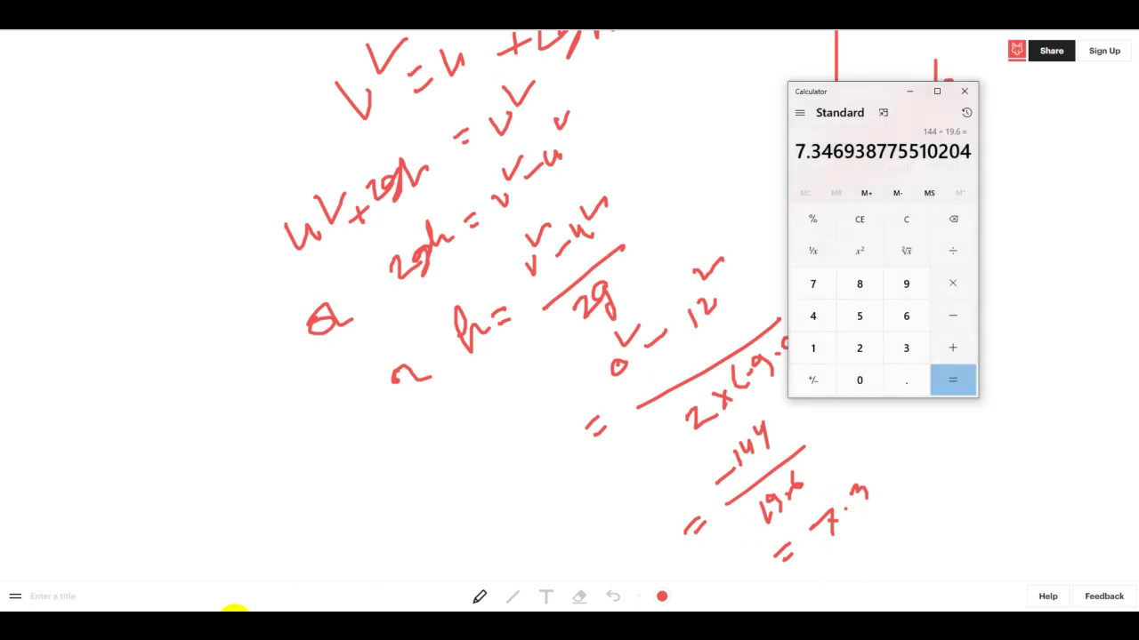
# Step: Append a 5 to the height, circle the key word in question 3's answer (7.347 m < 10 m), reach question 4
pyautogui.moveTo(879, 473); pyautogui.dragTo(887, 466)
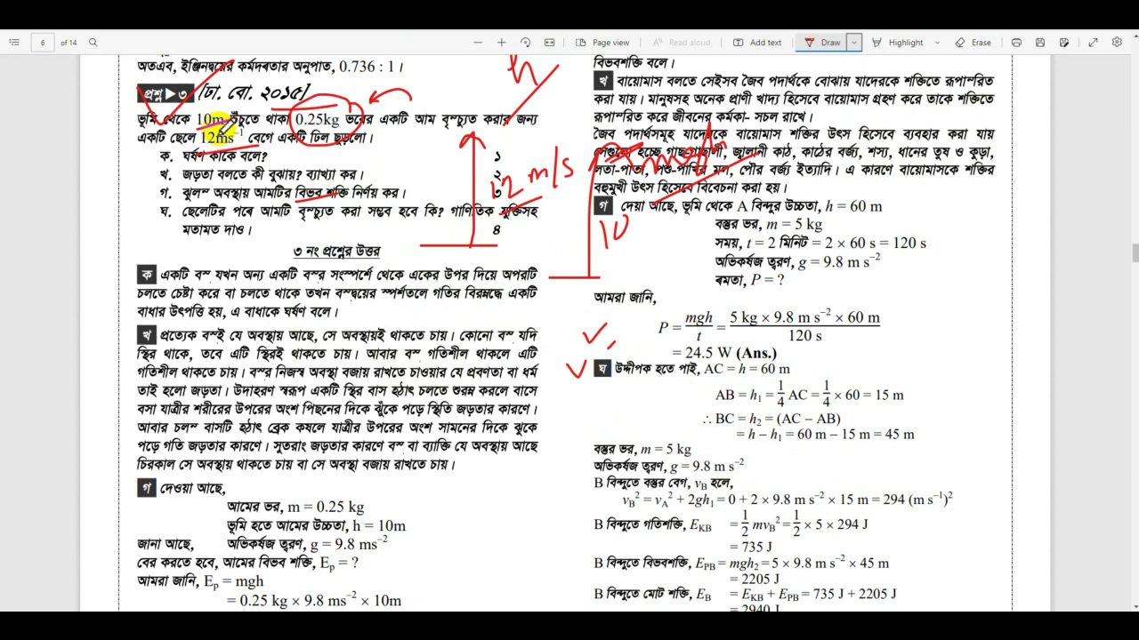
pyautogui.scroll(-8, 412, 389)
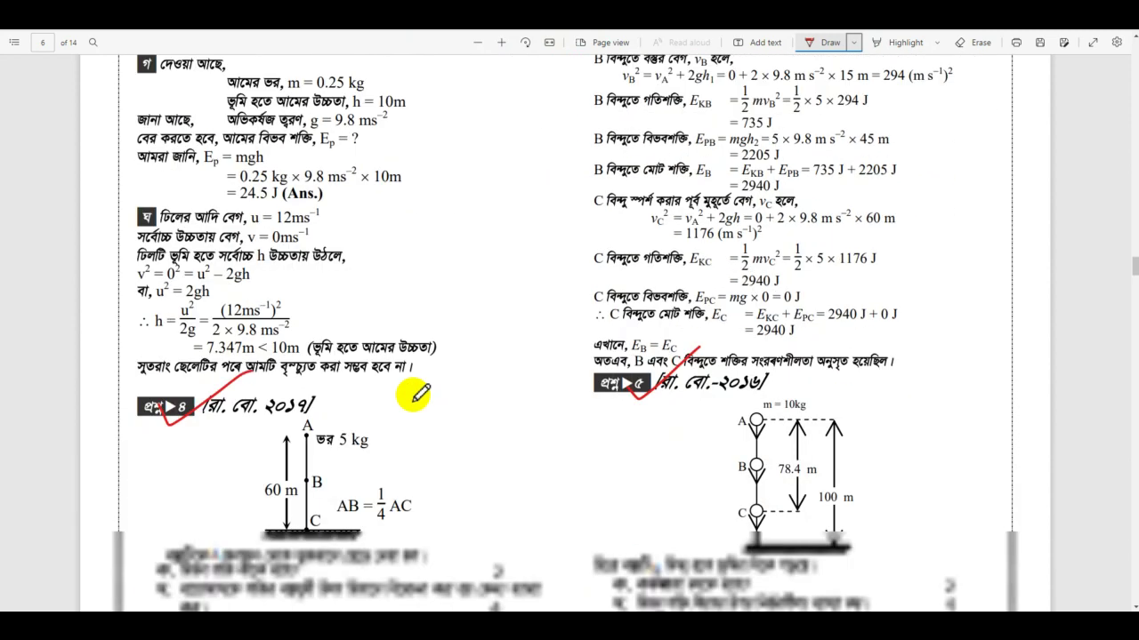
pyautogui.scroll(3, 394, 305)
pyautogui.moveTo(302, 356)
pyautogui.mouseDown()
pyautogui.moveTo(287, 363)
pyautogui.moveTo(312, 360)
pyautogui.mouseUp()
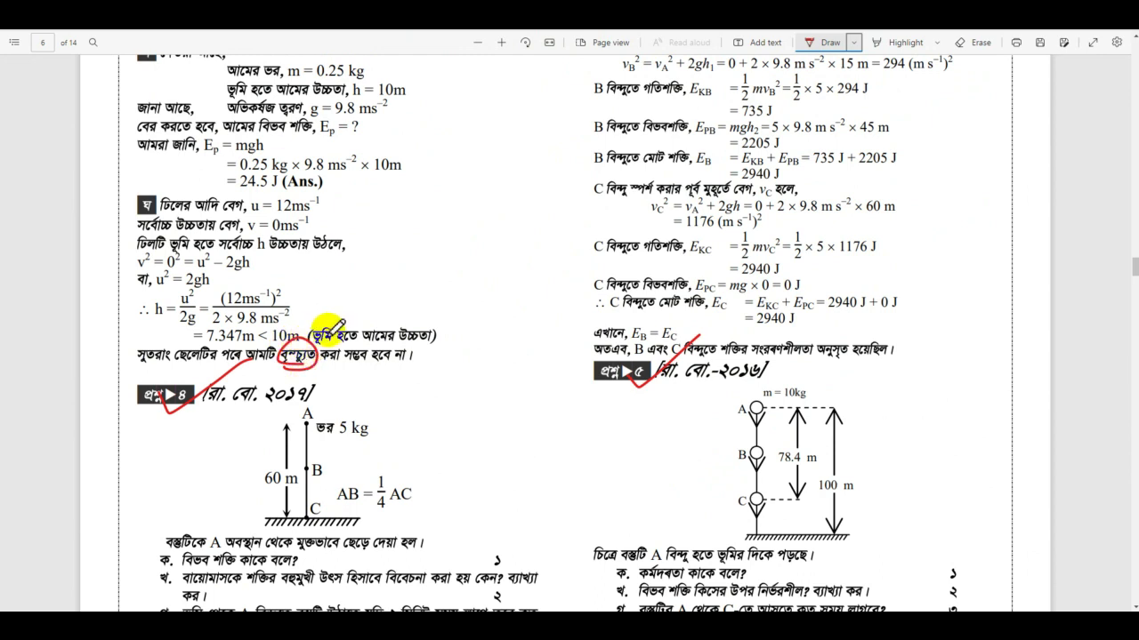
pyautogui.scroll(-3, 388, 333)
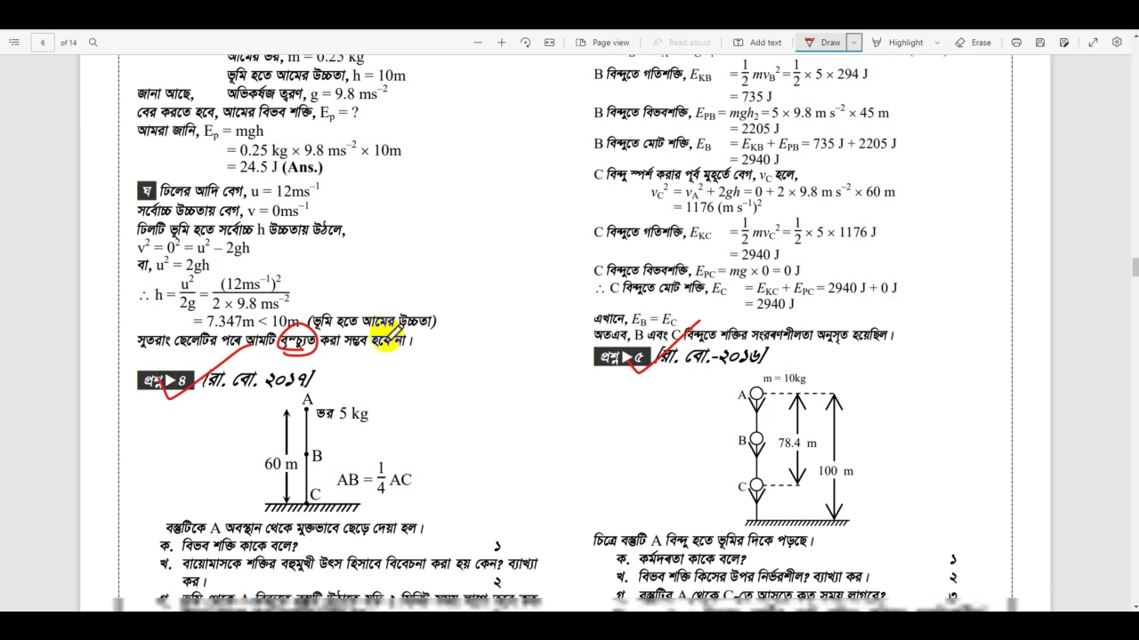
pyautogui.scroll(-1, 389, 335)
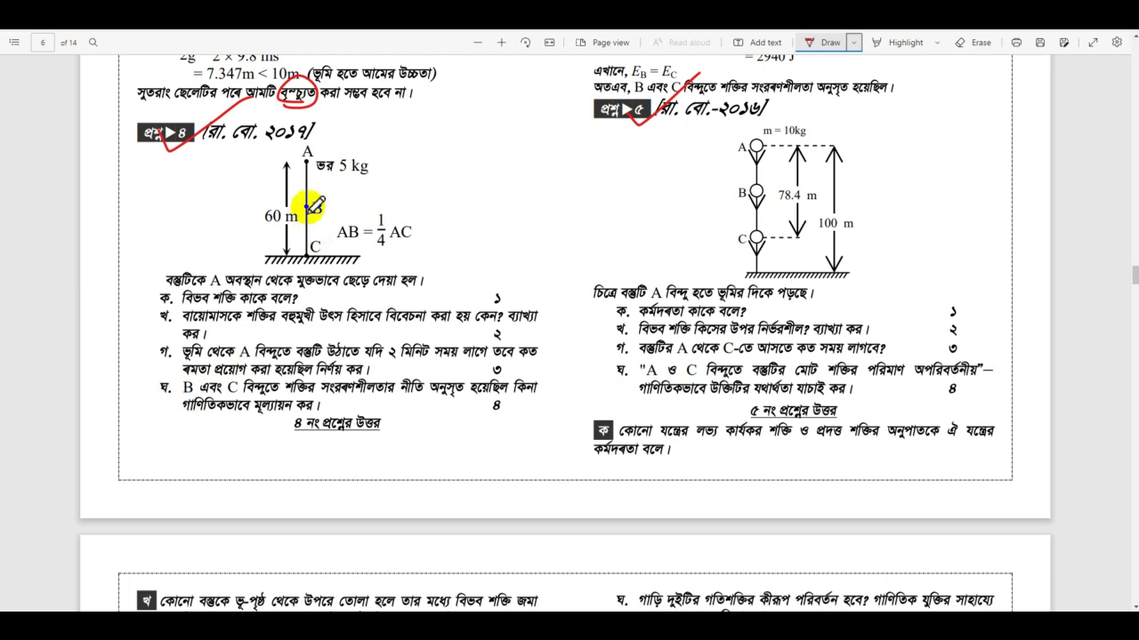
# Step: Mark points B and C and the 60 m height arrow on question 4's diagram
pyautogui.moveTo(310, 207); pyautogui.dragTo(331, 204)
pyautogui.moveTo(306, 255); pyautogui.dragTo(331, 267)
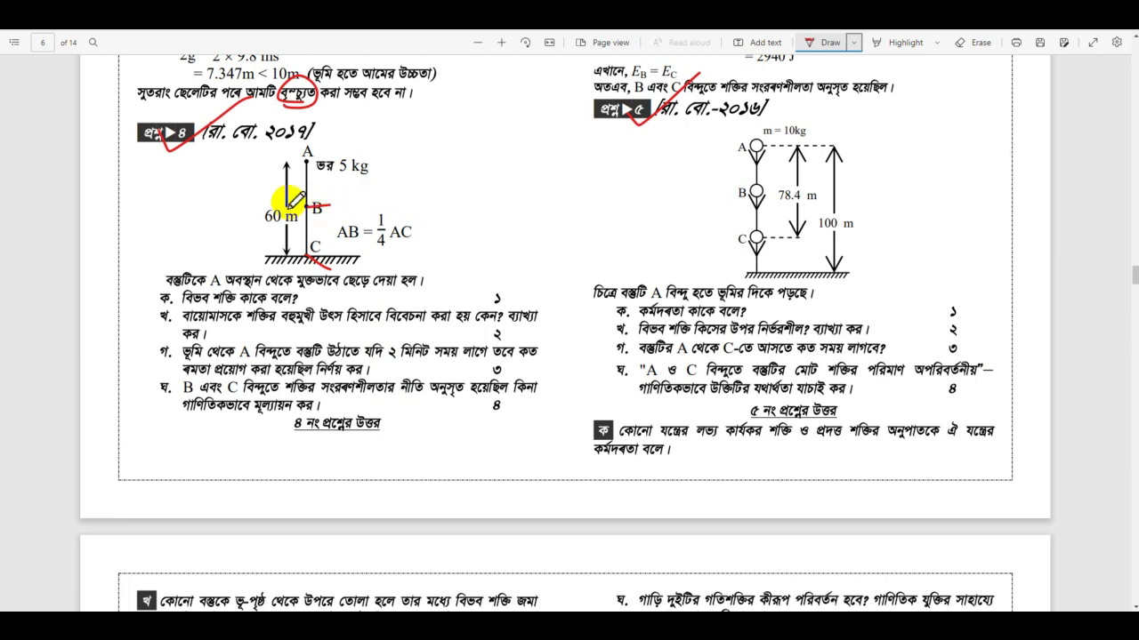
pyautogui.moveTo(279, 239); pyautogui.dragTo(293, 227)
# Step: Bracket and label AB as 15m and BC as 45m, with level lines from A and B
pyautogui.moveTo(378, 151); pyautogui.dragTo(380, 187)
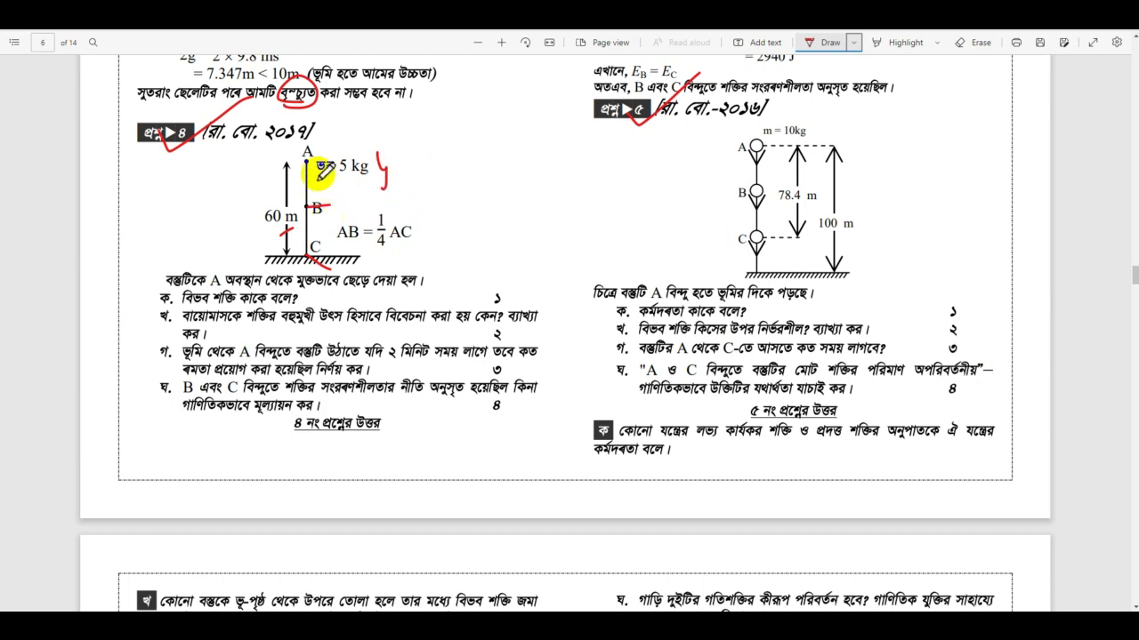
pyautogui.moveTo(392, 153)
pyautogui.mouseDown()
pyautogui.moveTo(405, 173)
pyautogui.moveTo(441, 160)
pyautogui.mouseUp()
pyautogui.moveTo(418, 201)
pyautogui.mouseDown()
pyautogui.moveTo(436, 234)
pyautogui.moveTo(454, 213)
pyautogui.moveTo(463, 222)
pyautogui.mouseUp()
pyautogui.moveTo(336, 160); pyautogui.dragTo(304, 164)
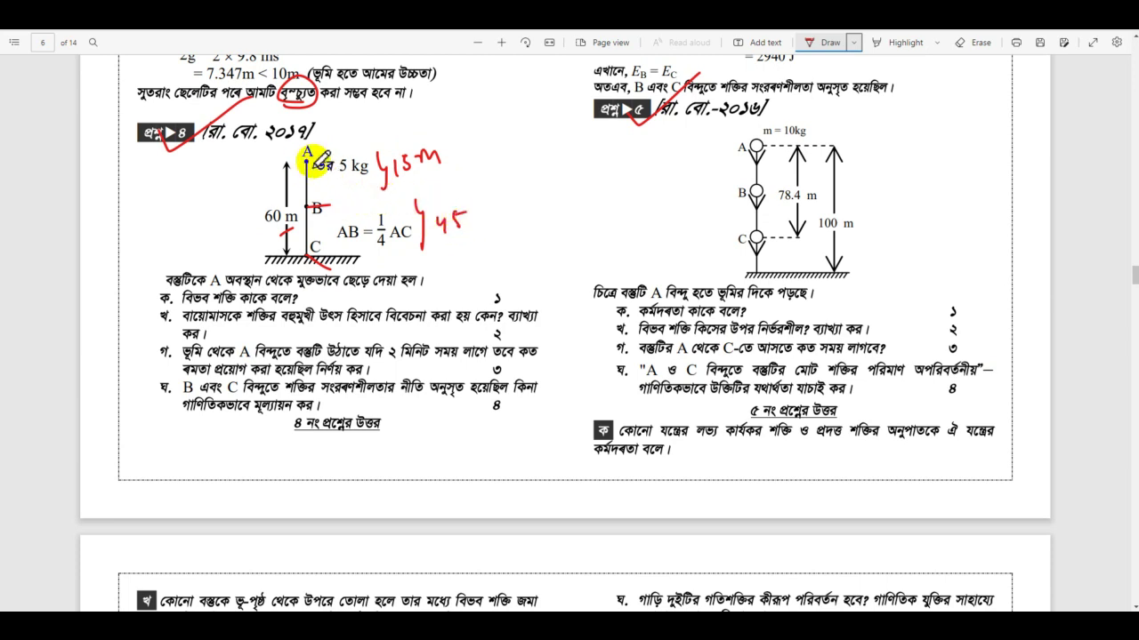
pyautogui.moveTo(354, 207); pyautogui.dragTo(374, 201)
pyautogui.moveTo(470, 213); pyautogui.dragTo(495, 210)
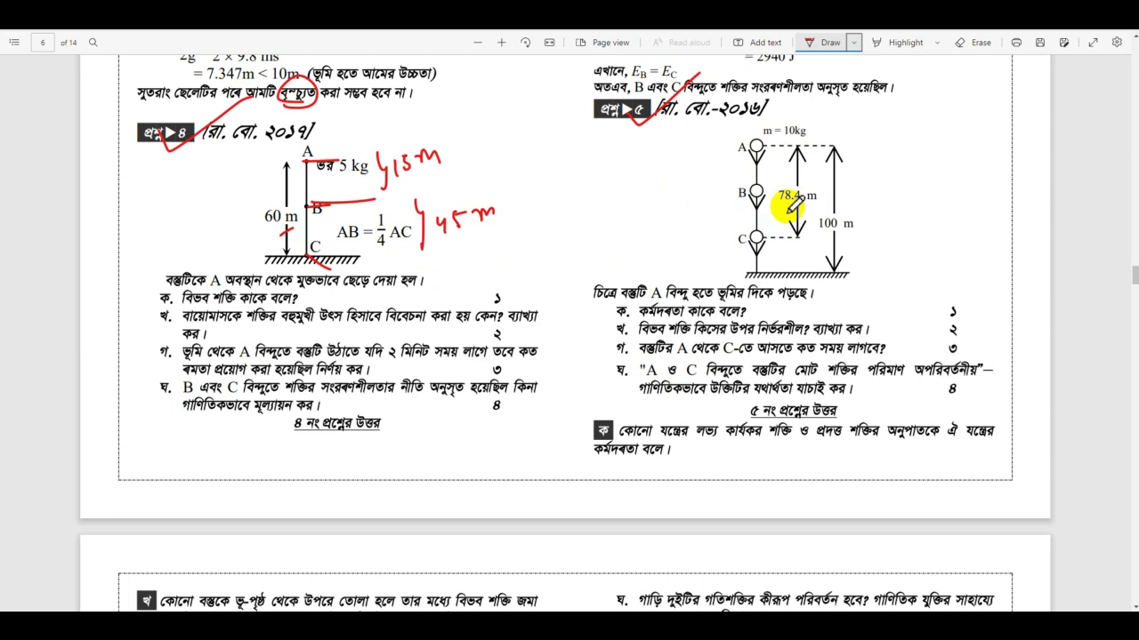
# Step: Ink a red arrow from A down to C, then write V²=u²+2gh and V=u+gt beside the 100 m arrow
pyautogui.moveTo(772, 148)
pyautogui.mouseDown()
pyautogui.moveTo(768, 240)
pyautogui.moveTo(796, 226)
pyautogui.mouseUp()
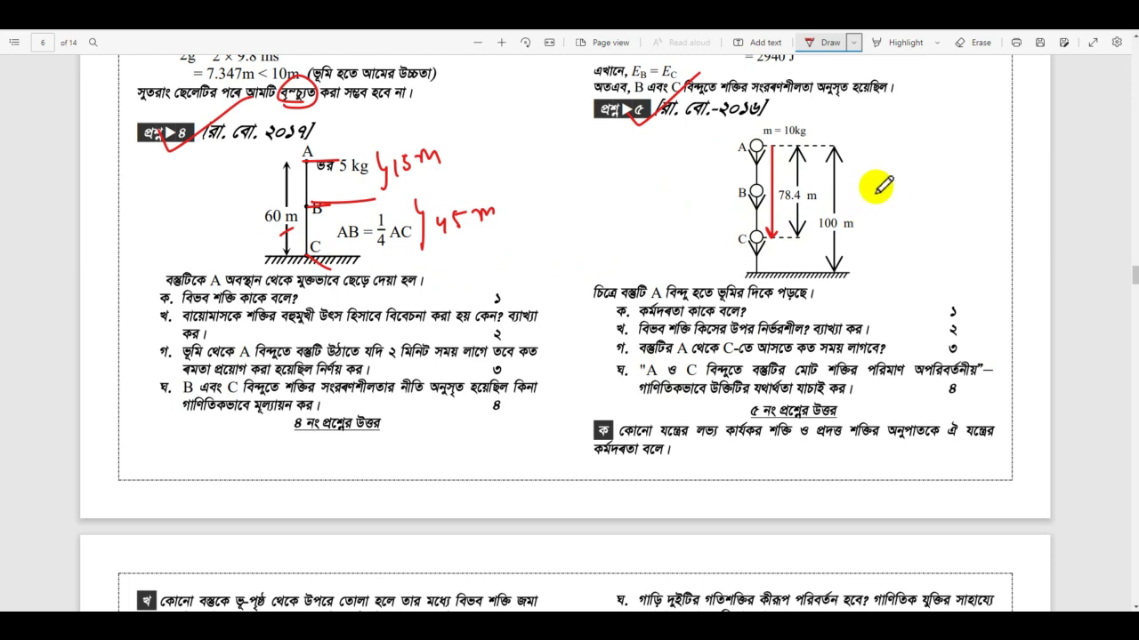
pyautogui.moveTo(877, 178)
pyautogui.mouseDown()
pyautogui.moveTo(966, 168)
pyautogui.moveTo(986, 149)
pyautogui.moveTo(998, 171)
pyautogui.moveTo(1014, 133)
pyautogui.mouseUp()
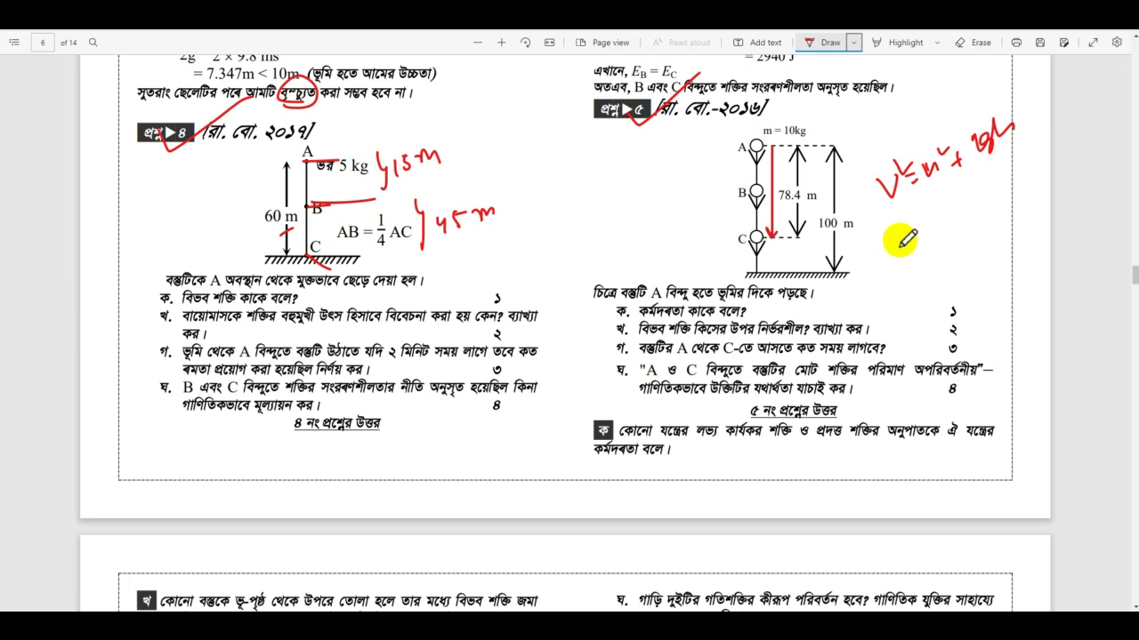
pyautogui.moveTo(893, 230); pyautogui.dragTo(925, 227)
pyautogui.moveTo(915, 237)
pyautogui.mouseDown()
pyautogui.moveTo(969, 225)
pyautogui.moveTo(996, 197)
pyautogui.mouseUp()
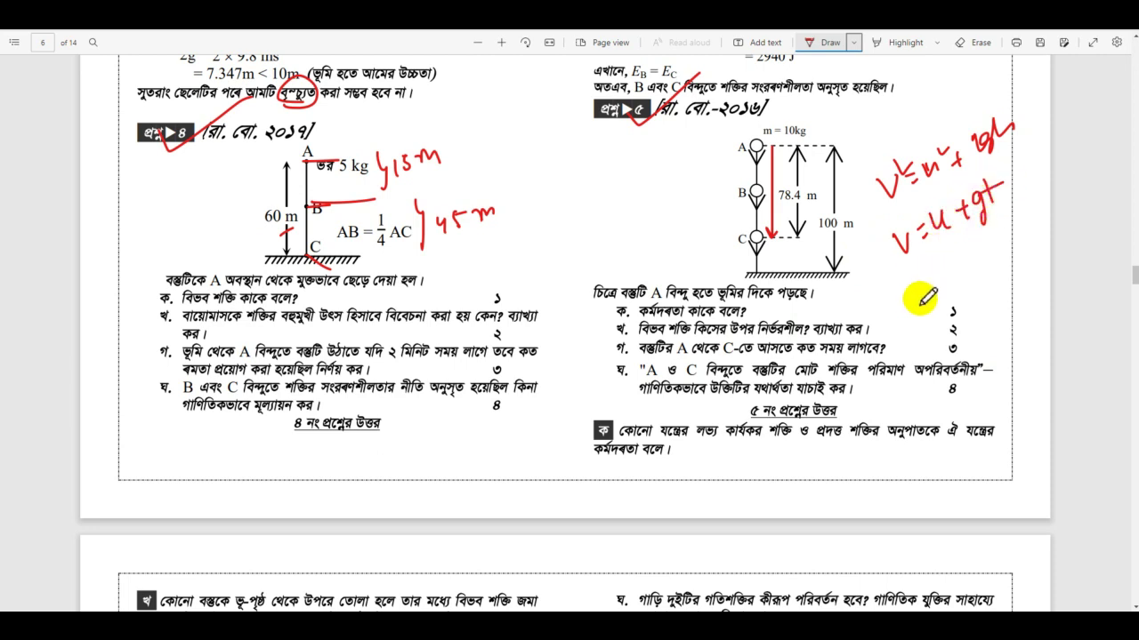
# Step: Write h=ut+½gt² below them and add dashes before the two lower equations
pyautogui.moveTo(923, 283)
pyautogui.mouseDown()
pyautogui.moveTo(934, 305)
pyautogui.moveTo(988, 265)
pyautogui.moveTo(982, 279)
pyautogui.mouseUp()
pyautogui.moveTo(1000, 233)
pyautogui.mouseDown()
pyautogui.moveTo(1004, 267)
pyautogui.moveTo(1041, 234)
pyautogui.moveTo(1041, 216)
pyautogui.mouseUp()
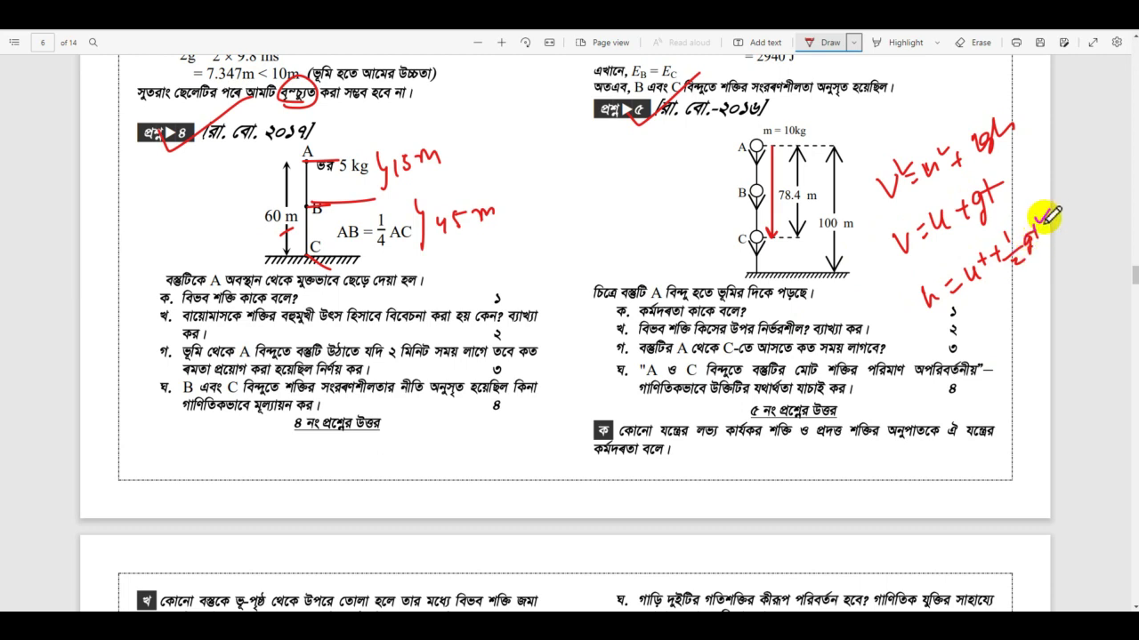
pyautogui.moveTo(863, 265); pyautogui.dragTo(877, 260)
pyautogui.moveTo(895, 310); pyautogui.dragTo(908, 304)
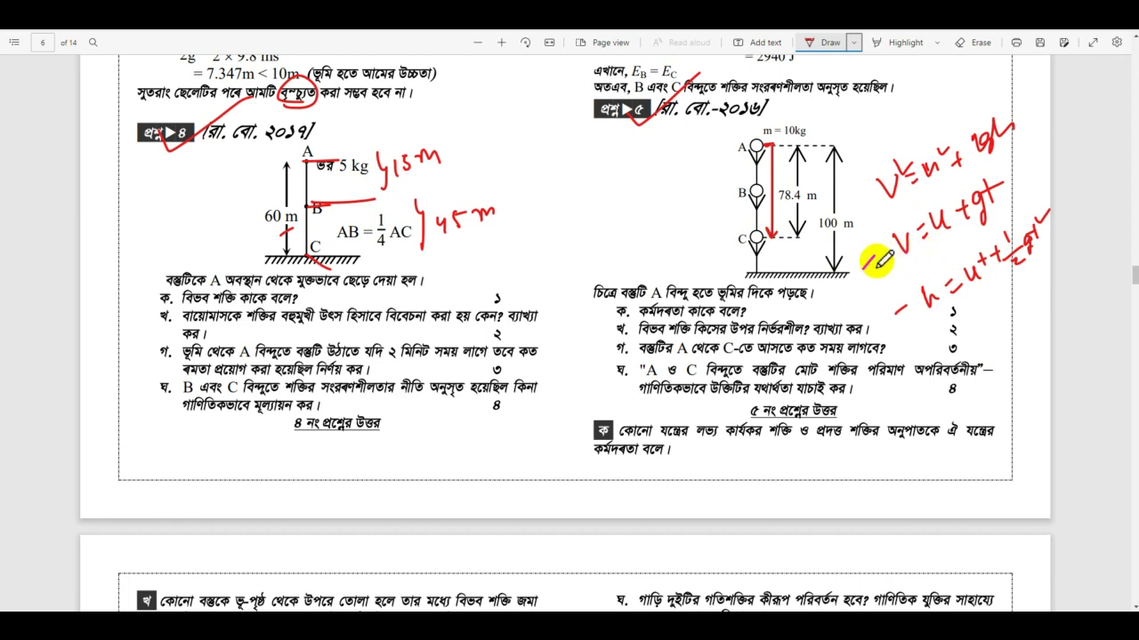
# Step: Mark beside the V² equation, circle h=ut+½gt², and write t=? beneath it
pyautogui.moveTo(875, 179); pyautogui.dragTo(868, 202)
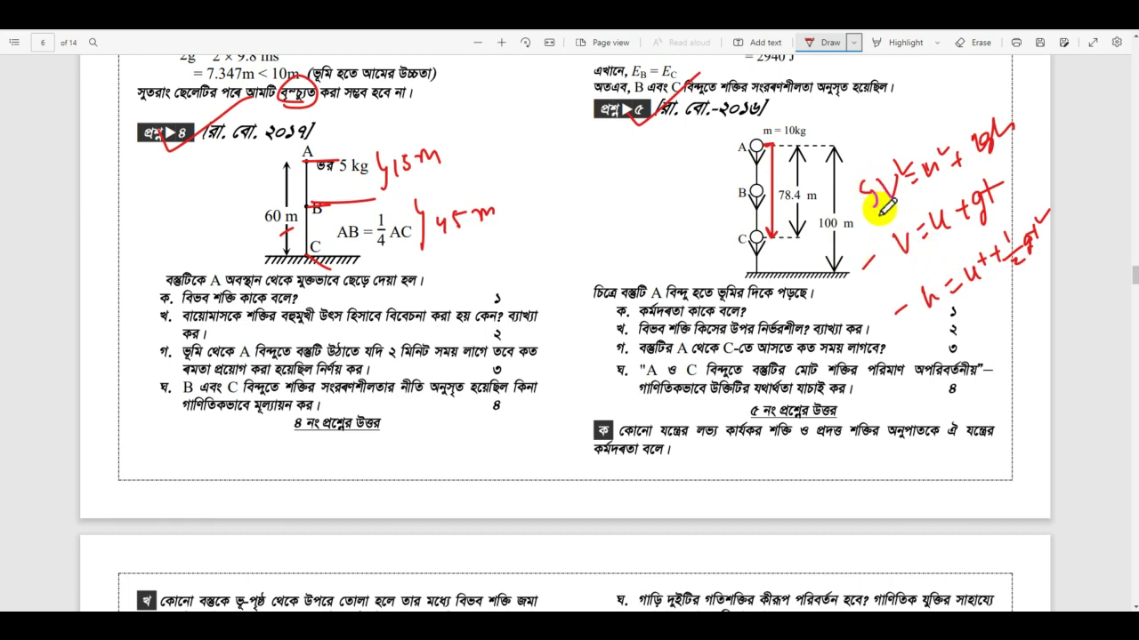
pyautogui.moveTo(881, 207)
pyautogui.mouseDown()
pyautogui.moveTo(877, 184)
pyautogui.moveTo(856, 200)
pyautogui.mouseUp()
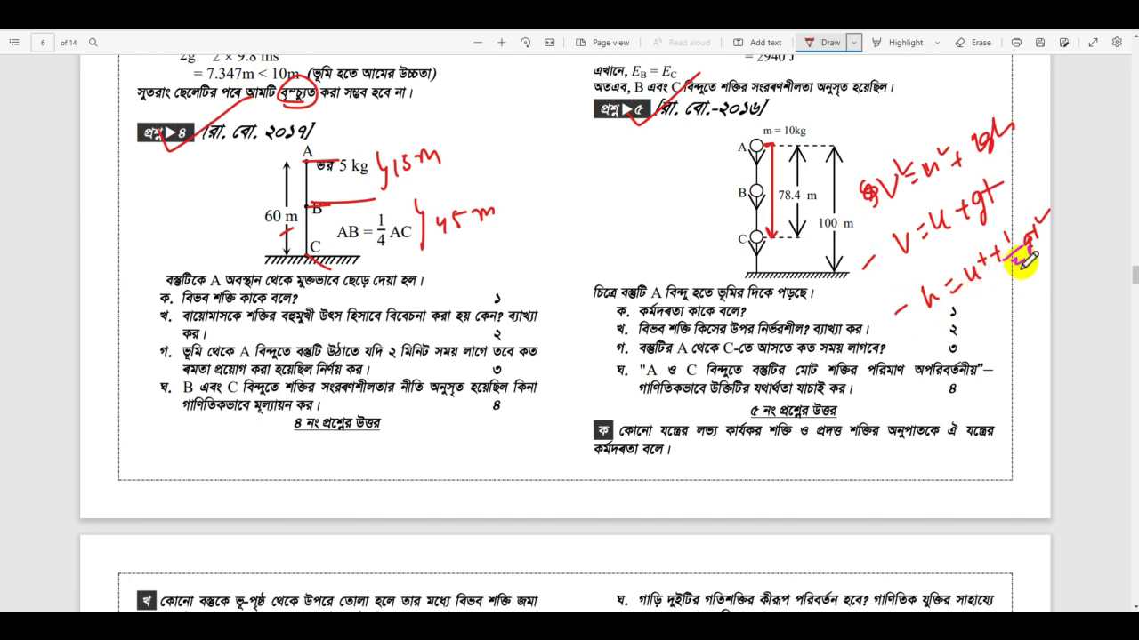
pyautogui.moveTo(1049, 256)
pyautogui.mouseDown()
pyautogui.moveTo(945, 318)
pyautogui.moveTo(1041, 246)
pyautogui.moveTo(929, 251)
pyautogui.moveTo(939, 307)
pyautogui.moveTo(985, 352)
pyautogui.moveTo(1003, 327)
pyautogui.moveTo(1014, 339)
pyautogui.mouseUp()
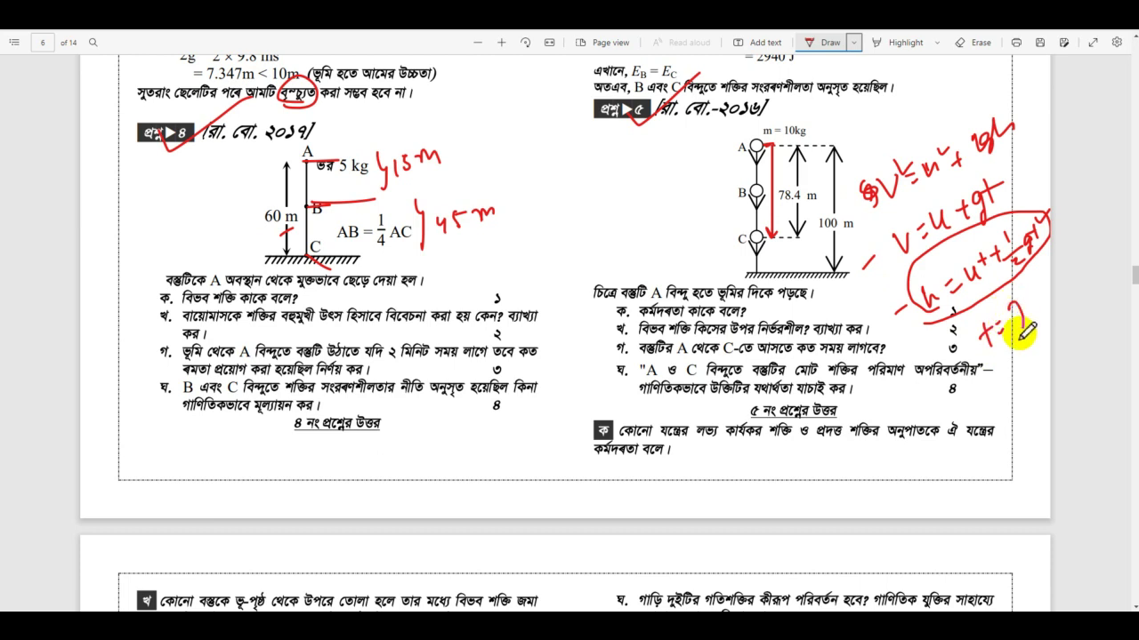
pyautogui.moveTo(925, 326); pyautogui.dragTo(878, 350)
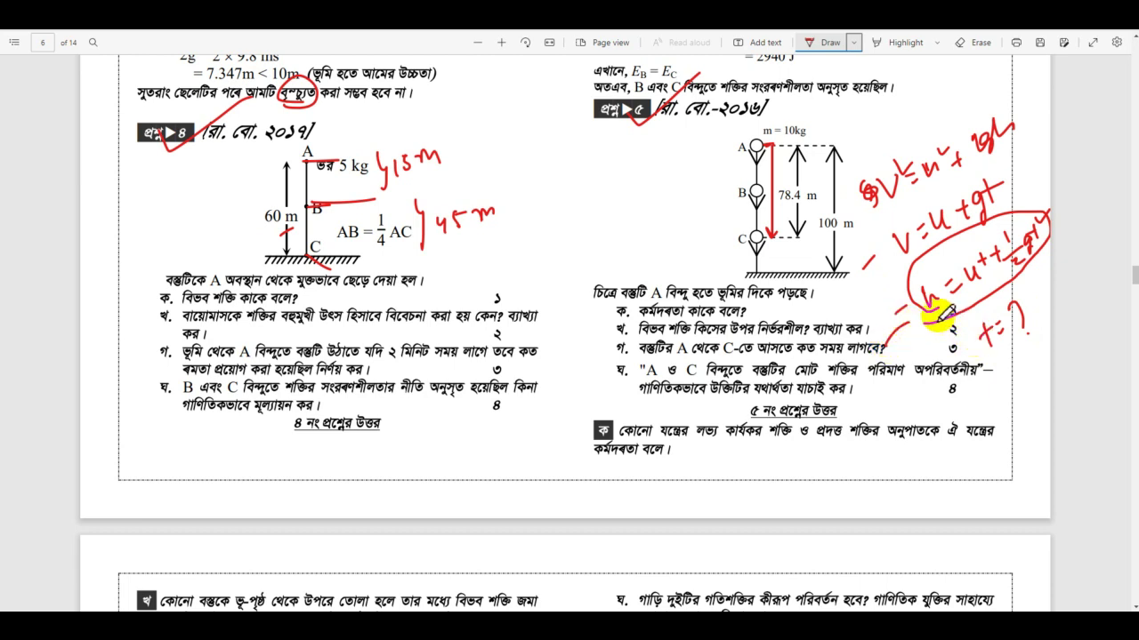
# Step: Undo the stray red strokes across the 78.4 m label and beside point A
pyautogui.moveTo(774, 207); pyautogui.dragTo(806, 198)
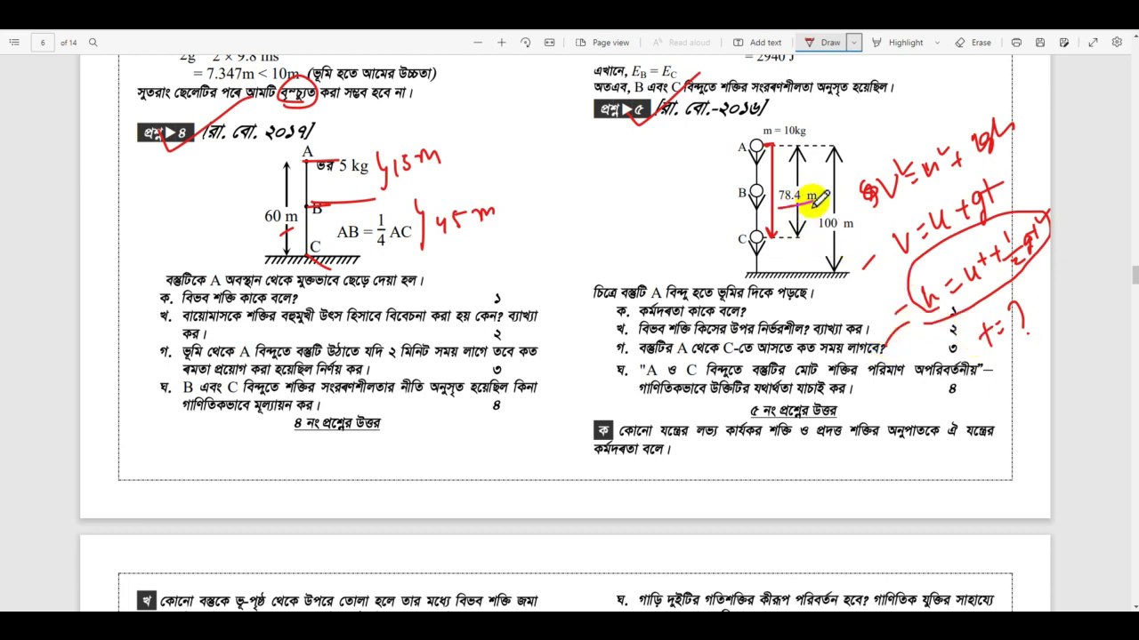
pyautogui.hotkey('ctrl', 'z')
pyautogui.moveTo(752, 152)
pyautogui.mouseDown()
pyautogui.moveTo(754, 216)
pyautogui.moveTo(779, 220)
pyautogui.moveTo(813, 202)
pyautogui.mouseUp()
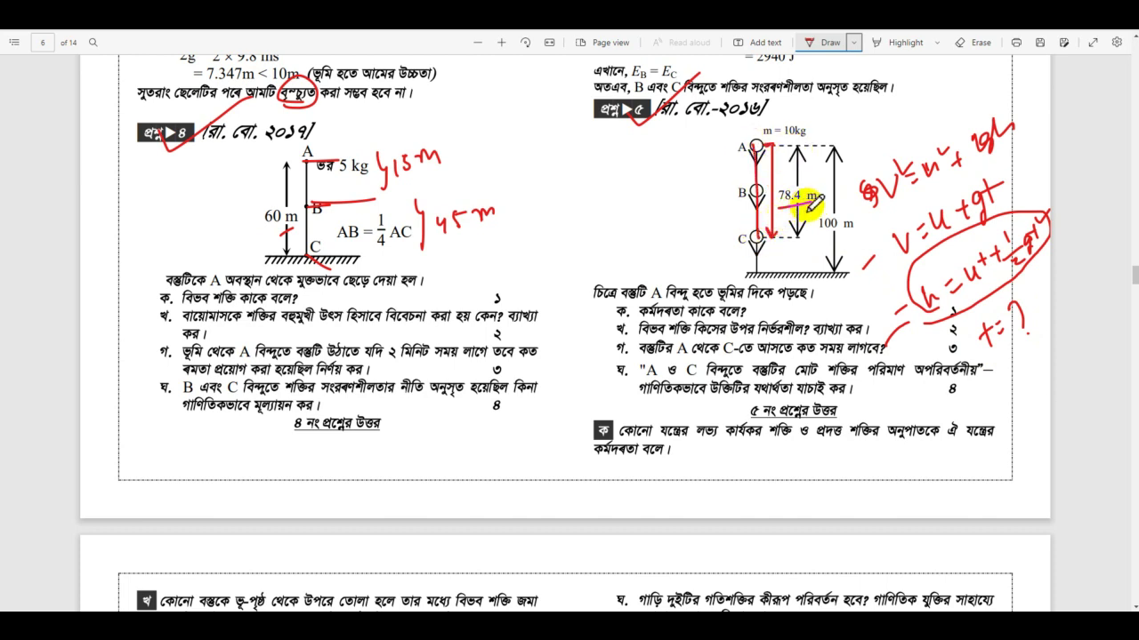
pyautogui.hotkey('ctrl', 'z')
pyautogui.moveTo(762, 145); pyautogui.dragTo(776, 141)
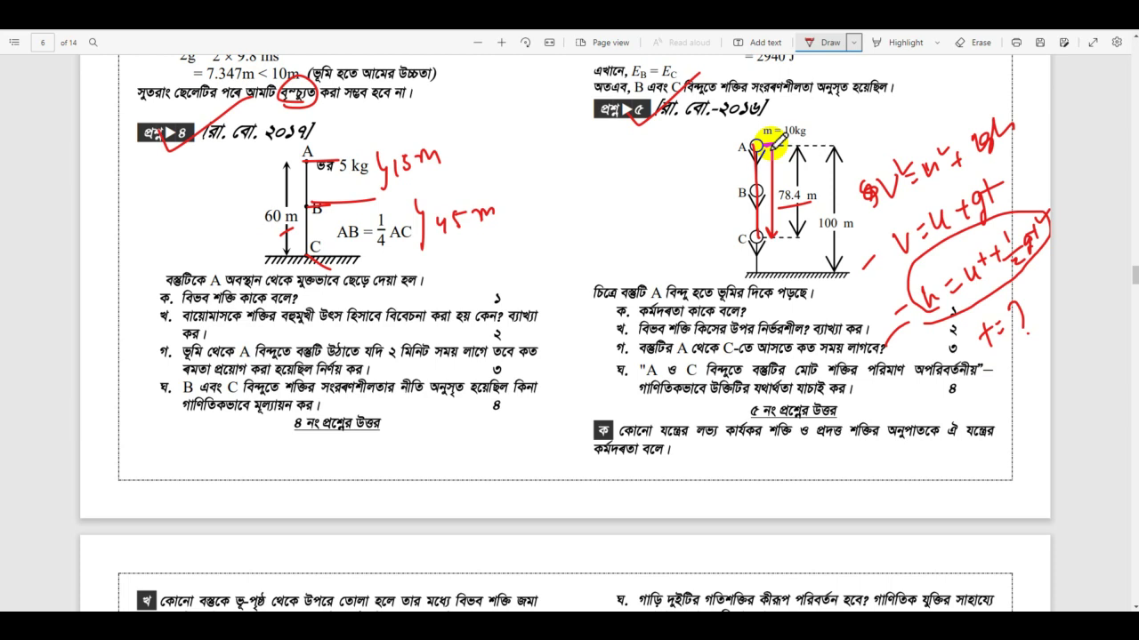
pyautogui.hotkey('ctrl', 'z')
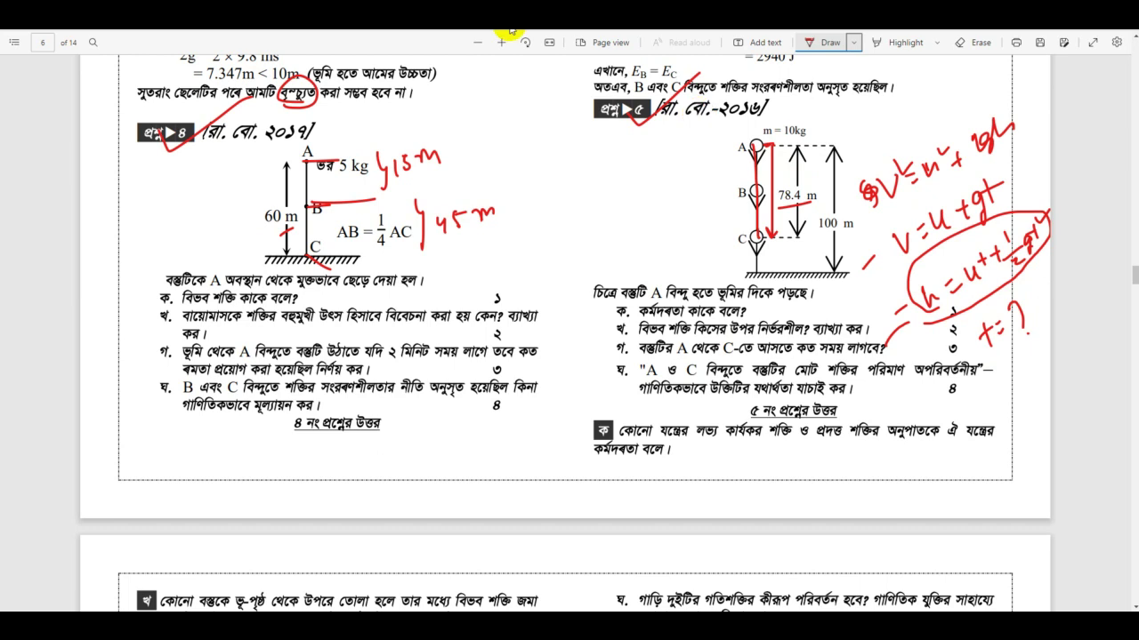
# Step: On Witeboard, write h = ut + ½gt² and underline the ut term
pyautogui.hotkey('alt', 'Tab')
pyautogui.scroll(-3, 468, 305)
pyautogui.moveTo(361, 367)
pyautogui.mouseDown()
pyautogui.moveTo(368, 318)
pyautogui.moveTo(401, 341)
pyautogui.moveTo(434, 342)
pyautogui.moveTo(475, 305)
pyautogui.moveTo(523, 328)
pyautogui.moveTo(537, 320)
pyautogui.moveTo(537, 339)
pyautogui.mouseUp()
pyautogui.moveTo(568, 283)
pyautogui.mouseDown()
pyautogui.moveTo(570, 336)
pyautogui.moveTo(635, 320)
pyautogui.moveTo(676, 279)
pyautogui.mouseUp()
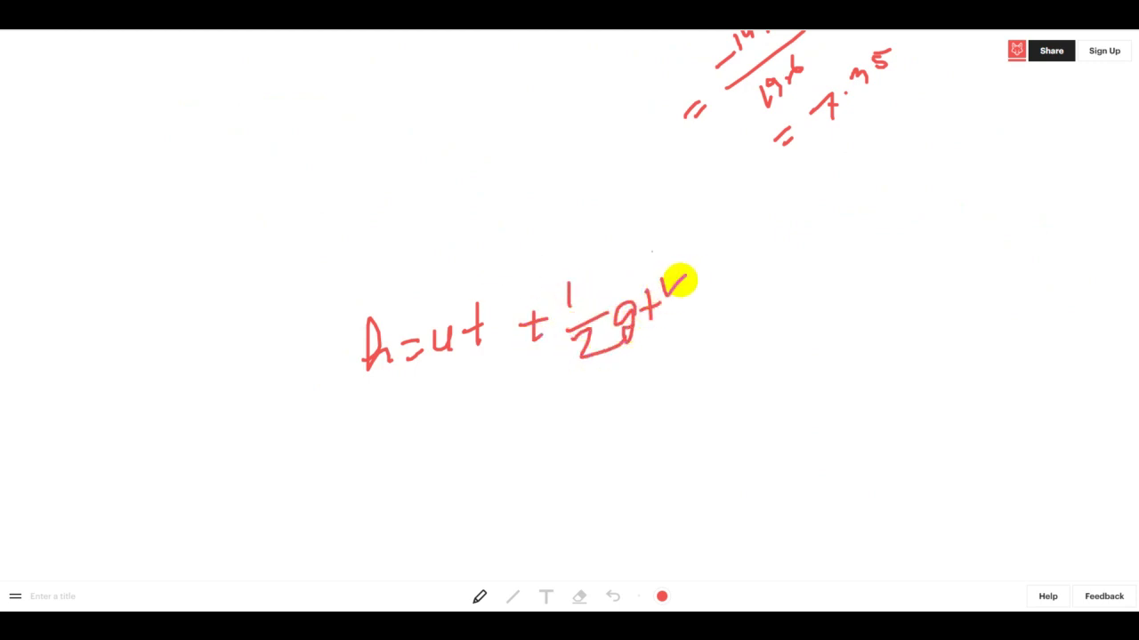
pyautogui.scroll(-3, 487, 349)
pyautogui.moveTo(318, 352)
pyautogui.mouseDown()
pyautogui.moveTo(302, 347)
pyautogui.moveTo(360, 363)
pyautogui.mouseUp()
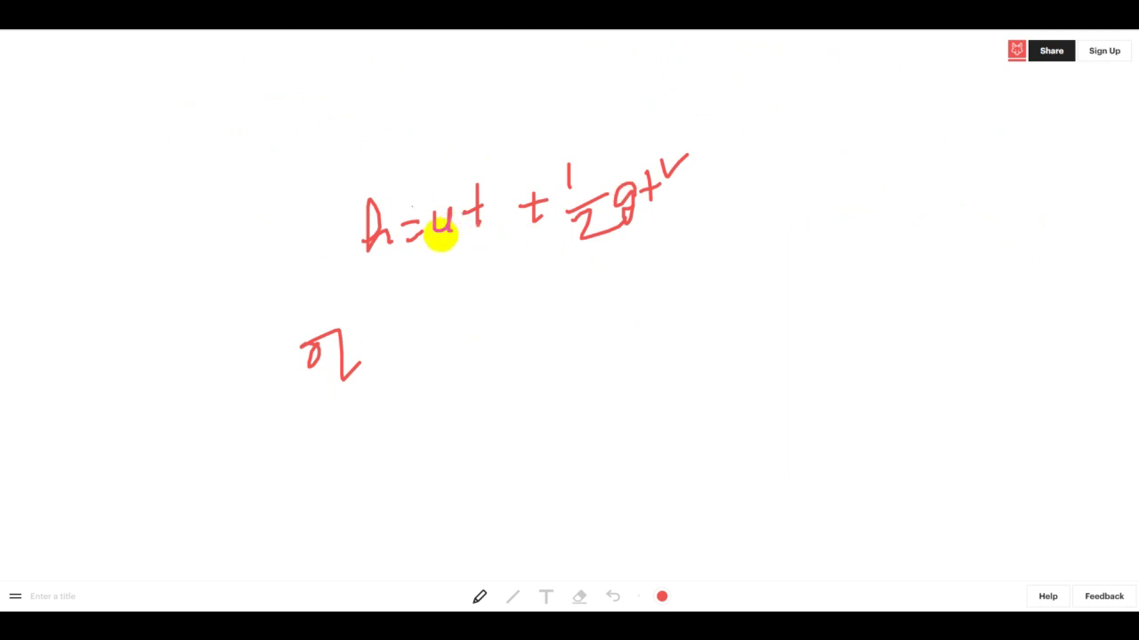
pyautogui.moveTo(450, 242); pyautogui.dragTo(498, 226)
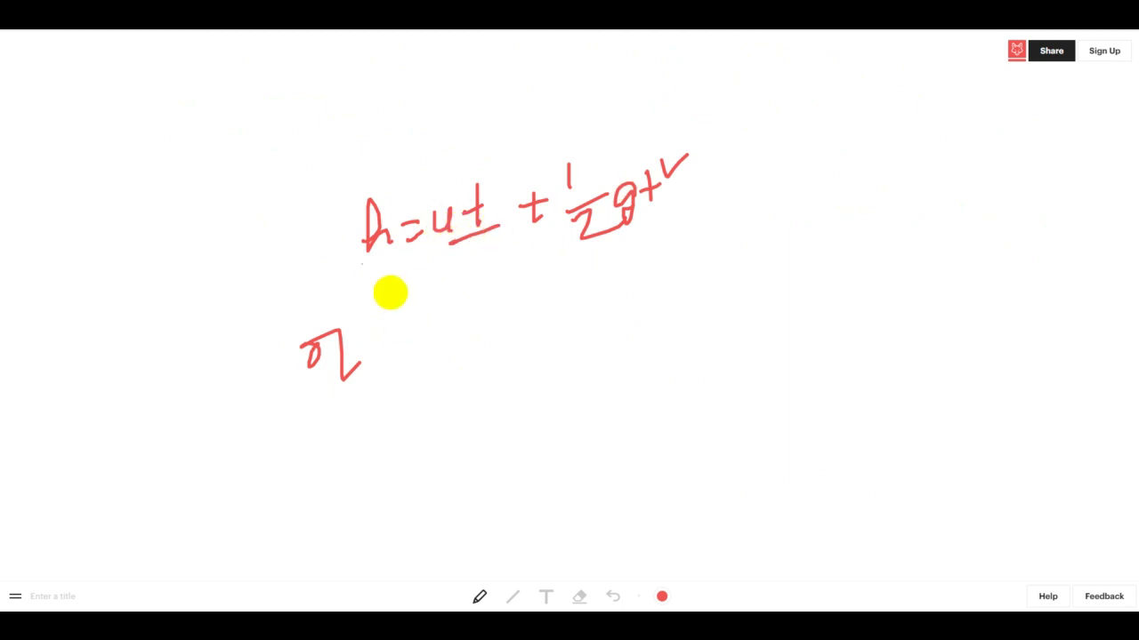
# Step: Write the reduced line h = ½gt² underneath
pyautogui.moveTo(413, 321)
pyautogui.mouseDown()
pyautogui.moveTo(407, 356)
pyautogui.moveTo(483, 332)
pyautogui.mouseUp()
pyautogui.moveTo(461, 346); pyautogui.dragTo(484, 343)
pyautogui.moveTo(514, 302)
pyautogui.mouseDown()
pyautogui.moveTo(516, 353)
pyautogui.moveTo(546, 361)
pyautogui.moveTo(564, 335)
pyautogui.moveTo(561, 351)
pyautogui.mouseUp()
pyautogui.moveTo(592, 304)
pyautogui.mouseDown()
pyautogui.moveTo(591, 316)
pyautogui.moveTo(602, 311)
pyautogui.mouseUp()
pyautogui.moveTo(605, 288); pyautogui.dragTo(629, 278)
# Step: Write the third line with ½g, erase a mistaken fourth-line start, and return to the red pen
pyautogui.moveTo(333, 474)
pyautogui.mouseDown()
pyautogui.moveTo(338, 454)
pyautogui.moveTo(377, 496)
pyautogui.mouseUp()
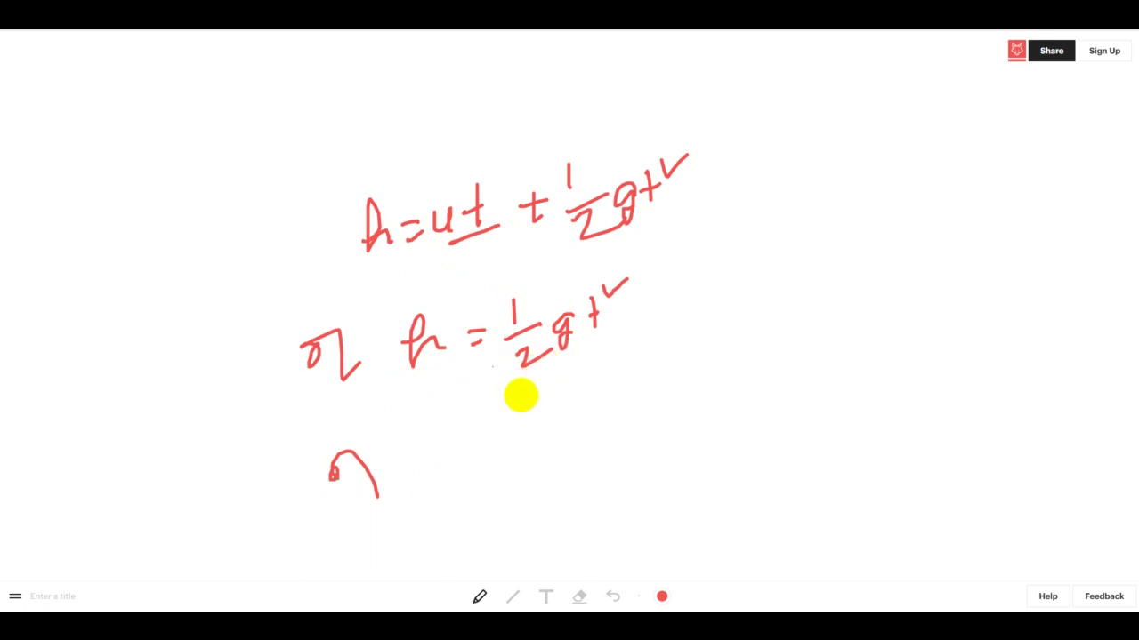
pyautogui.moveTo(425, 418); pyautogui.dragTo(428, 459)
pyautogui.moveTo(397, 483)
pyautogui.mouseDown()
pyautogui.moveTo(493, 470)
pyautogui.moveTo(548, 411)
pyautogui.moveTo(626, 448)
pyautogui.mouseUp()
pyautogui.scroll(-2, 501, 501)
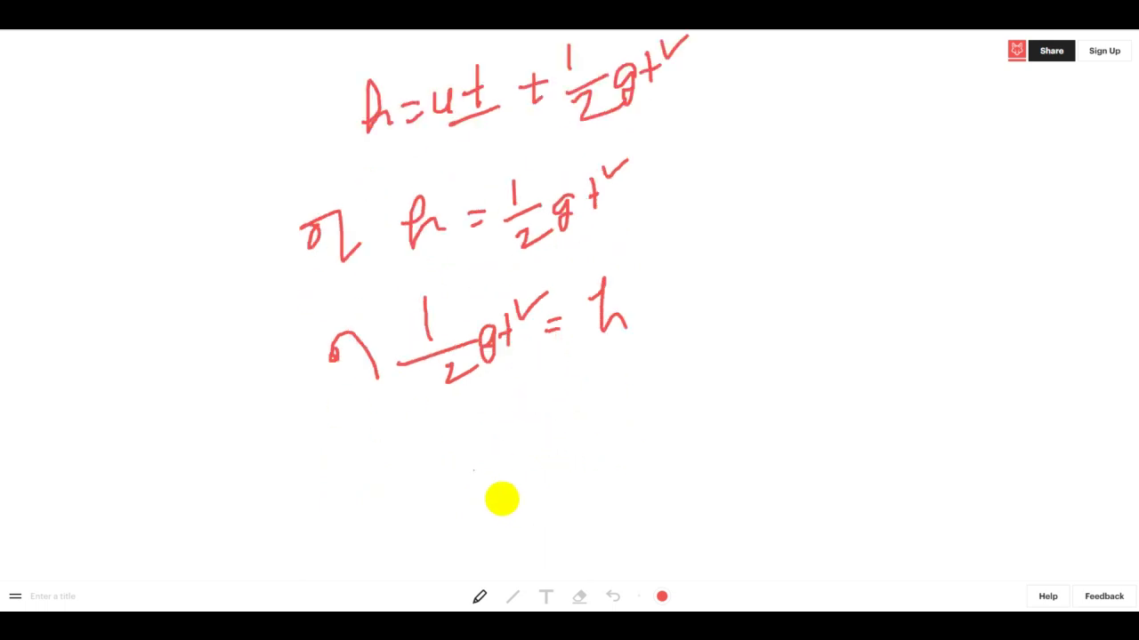
pyautogui.moveTo(394, 480); pyautogui.dragTo(430, 483)
pyautogui.moveTo(473, 425)
pyautogui.mouseDown()
pyautogui.moveTo(474, 445)
pyautogui.moveTo(518, 445)
pyautogui.mouseUp()
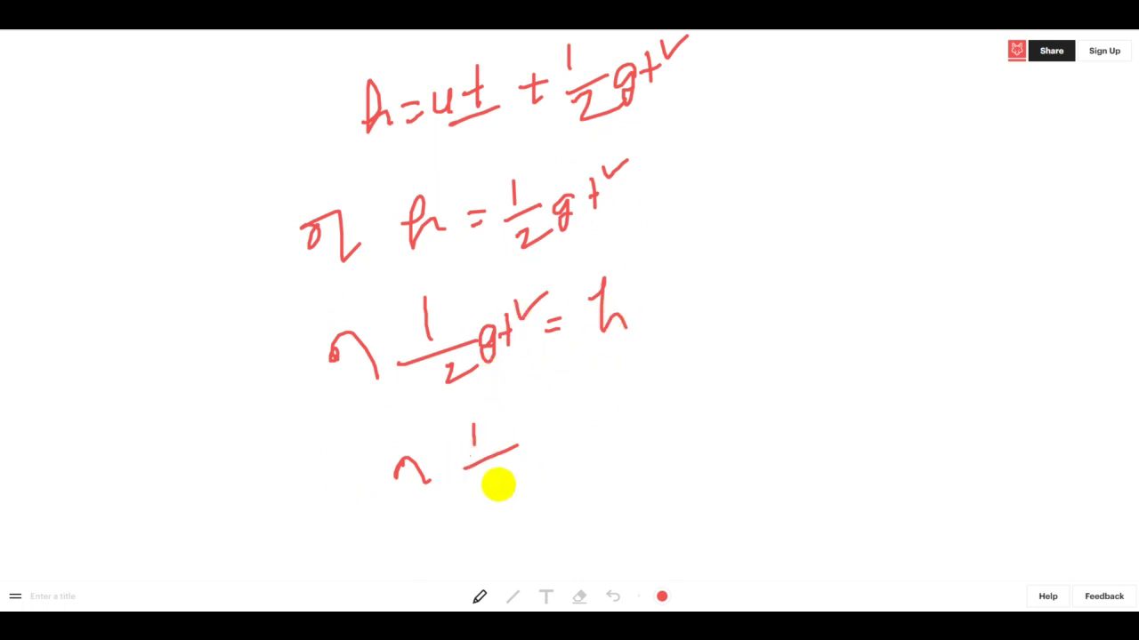
pyautogui.click(579, 596)
pyautogui.moveTo(445, 433)
pyautogui.mouseDown()
pyautogui.moveTo(450, 453)
pyautogui.moveTo(396, 485)
pyautogui.mouseUp()
pyautogui.click(478, 597)
# Step: Write the rearranged line t² = 2h/g
pyautogui.moveTo(448, 450); pyautogui.dragTo(463, 464)
pyautogui.moveTo(478, 418)
pyautogui.mouseDown()
pyautogui.moveTo(504, 410)
pyautogui.moveTo(538, 431)
pyautogui.mouseUp()
pyautogui.moveTo(525, 445); pyautogui.dragTo(544, 443)
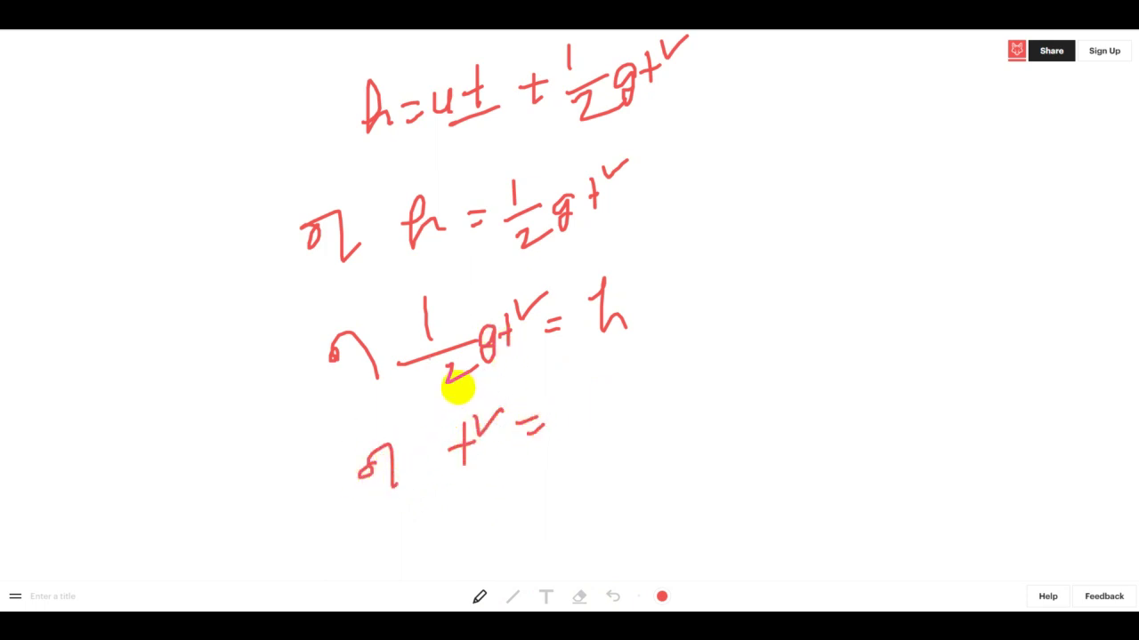
pyautogui.moveTo(593, 359)
pyautogui.mouseDown()
pyautogui.moveTo(621, 381)
pyautogui.moveTo(646, 359)
pyautogui.moveTo(651, 378)
pyautogui.mouseUp()
pyautogui.moveTo(607, 403); pyautogui.dragTo(633, 395)
pyautogui.moveTo(705, 374)
pyautogui.mouseDown()
pyautogui.moveTo(609, 401)
pyautogui.moveTo(657, 443)
pyautogui.mouseUp()
pyautogui.scroll(-2, 498, 458)
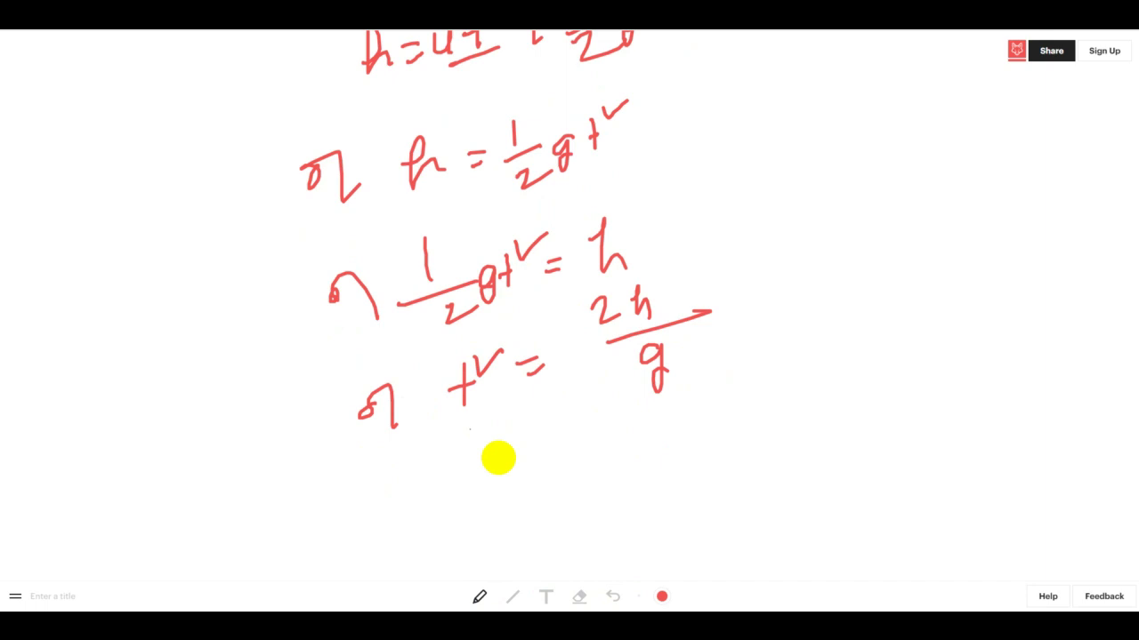
# Step: Write the final line t = √(2h/g) and sketch a downward arrow beside it
pyautogui.moveTo(407, 447); pyautogui.dragTo(415, 466)
pyautogui.moveTo(455, 420); pyautogui.dragTo(453, 453)
pyautogui.moveTo(440, 437); pyautogui.dragTo(501, 432)
pyautogui.moveTo(485, 445); pyautogui.dragTo(681, 338)
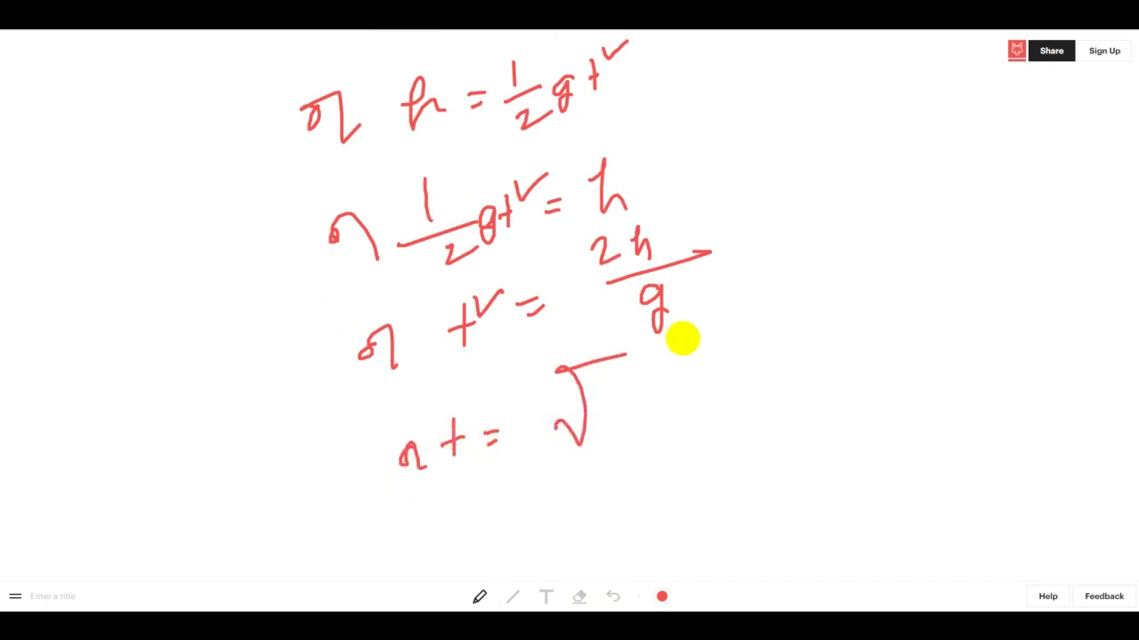
pyautogui.moveTo(610, 383); pyautogui.dragTo(646, 395)
pyautogui.moveTo(610, 422); pyautogui.dragTo(698, 389)
pyautogui.moveTo(663, 429); pyautogui.dragTo(640, 473)
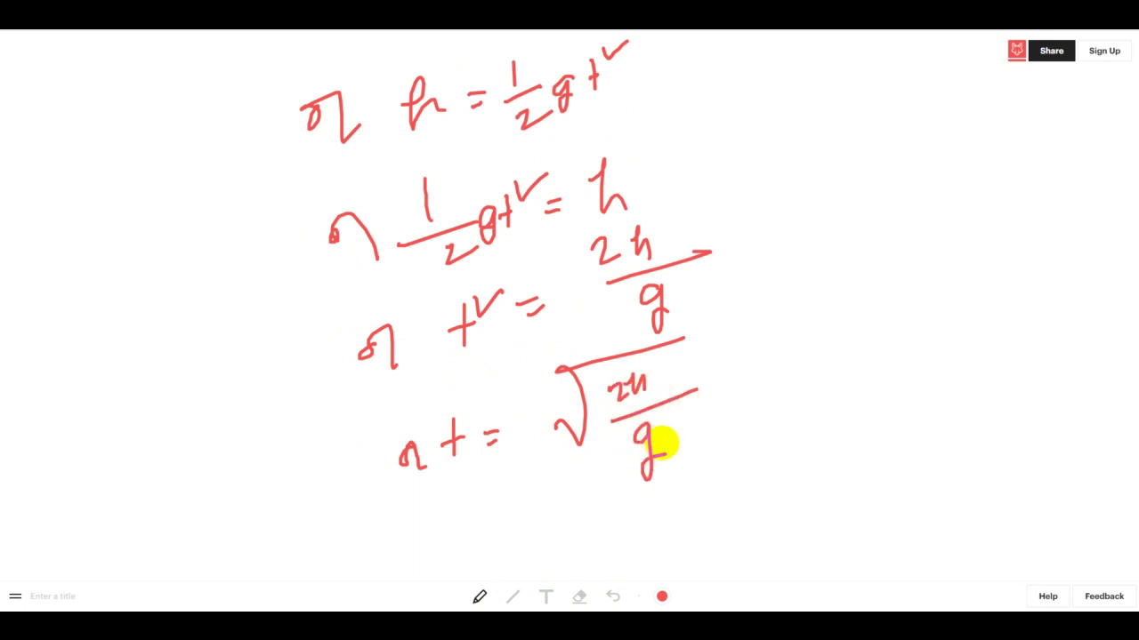
pyautogui.moveTo(909, 146); pyautogui.dragTo(917, 296)
pyautogui.moveTo(909, 271); pyautogui.dragTo(930, 275)
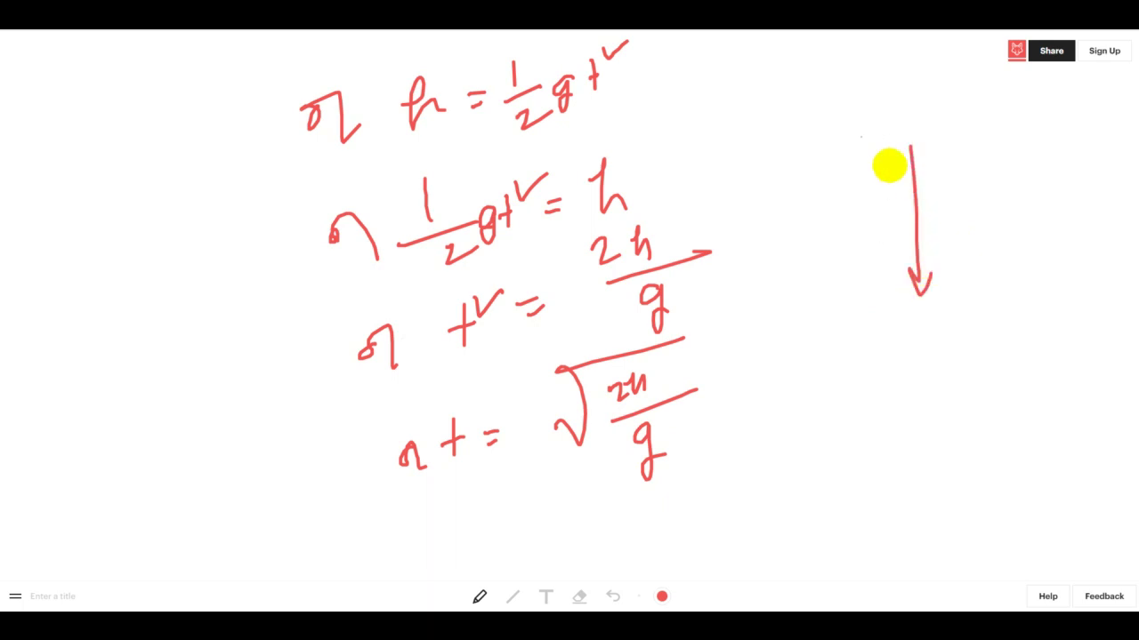
# Step: Back in the PDF, mark point A, then erase the old arrows and velocity formulas
pyautogui.hotkey('alt', 'Tab')
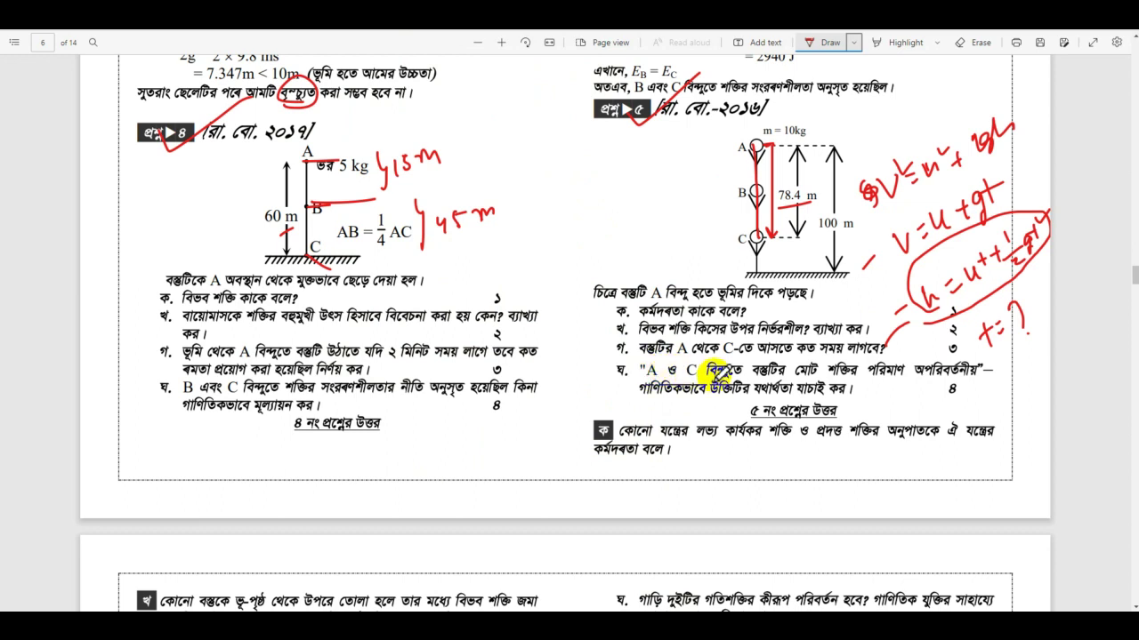
pyautogui.moveTo(709, 155); pyautogui.dragTo(752, 143)
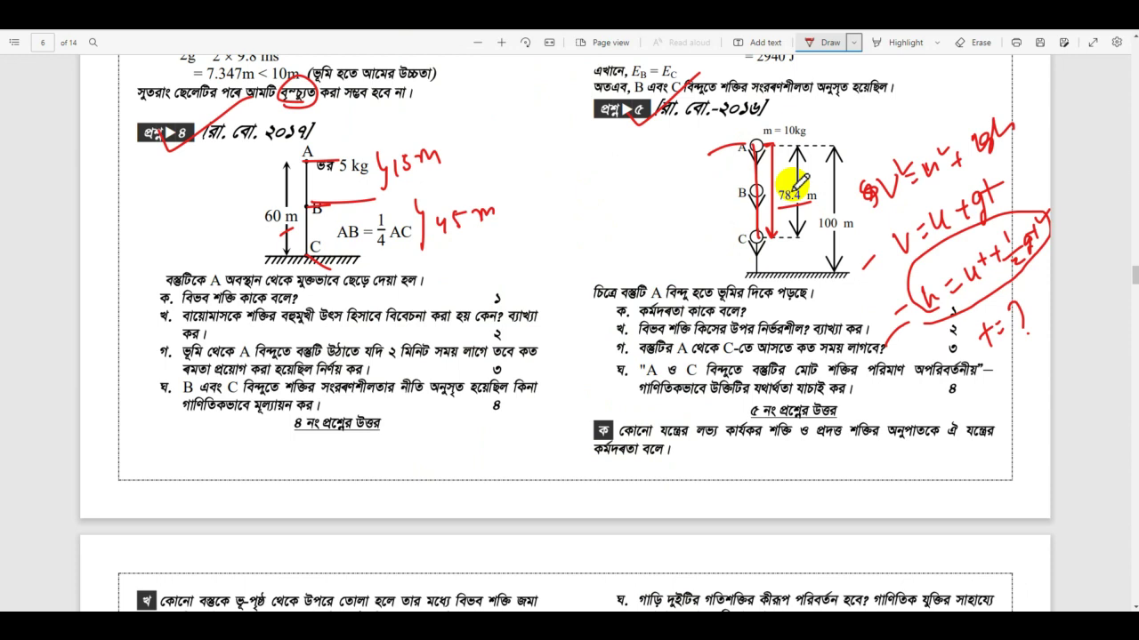
pyautogui.click(977, 43)
pyautogui.moveTo(774, 151)
pyautogui.mouseDown()
pyautogui.moveTo(753, 186)
pyautogui.moveTo(795, 217)
pyautogui.moveTo(953, 138)
pyautogui.moveTo(896, 186)
pyautogui.moveTo(1009, 121)
pyautogui.moveTo(878, 244)
pyautogui.moveTo(915, 249)
pyautogui.moveTo(870, 257)
pyautogui.moveTo(938, 311)
pyautogui.moveTo(1055, 205)
pyautogui.moveTo(993, 263)
pyautogui.moveTo(1001, 327)
pyautogui.moveTo(954, 363)
pyautogui.mouseUp()
# Step: With the red pen, mark A, write Ep=mgh at the right, and trace the ground and 100 m height lines
pyautogui.click(820, 42)
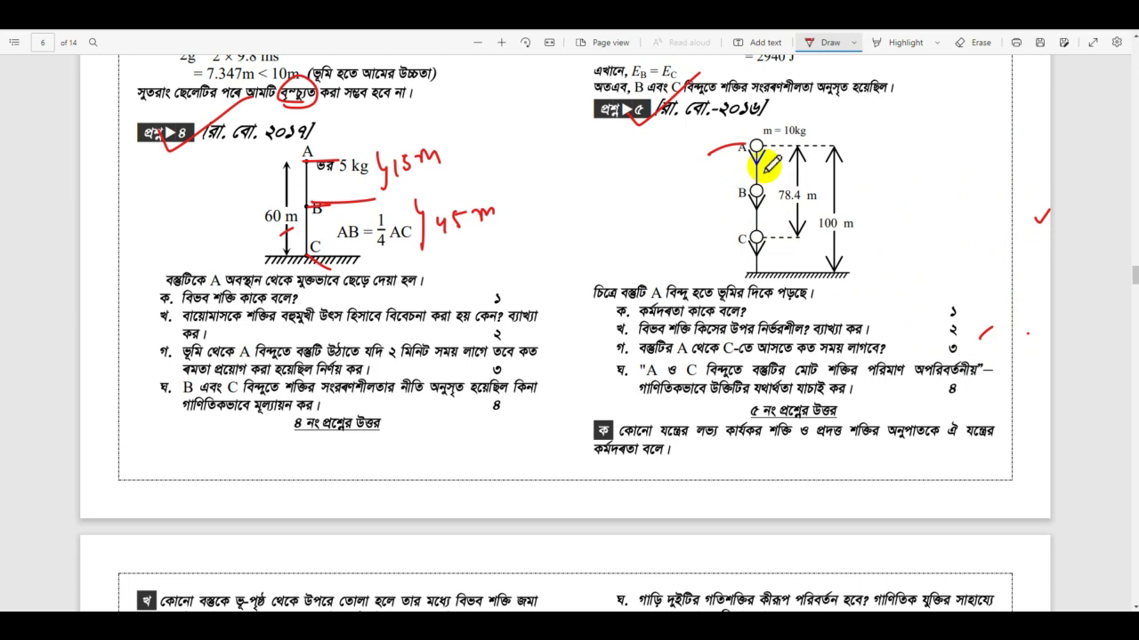
pyautogui.moveTo(745, 140); pyautogui.dragTo(762, 148)
pyautogui.moveTo(868, 112)
pyautogui.mouseDown()
pyautogui.moveTo(870, 135)
pyautogui.moveTo(961, 92)
pyautogui.moveTo(982, 104)
pyautogui.mouseUp()
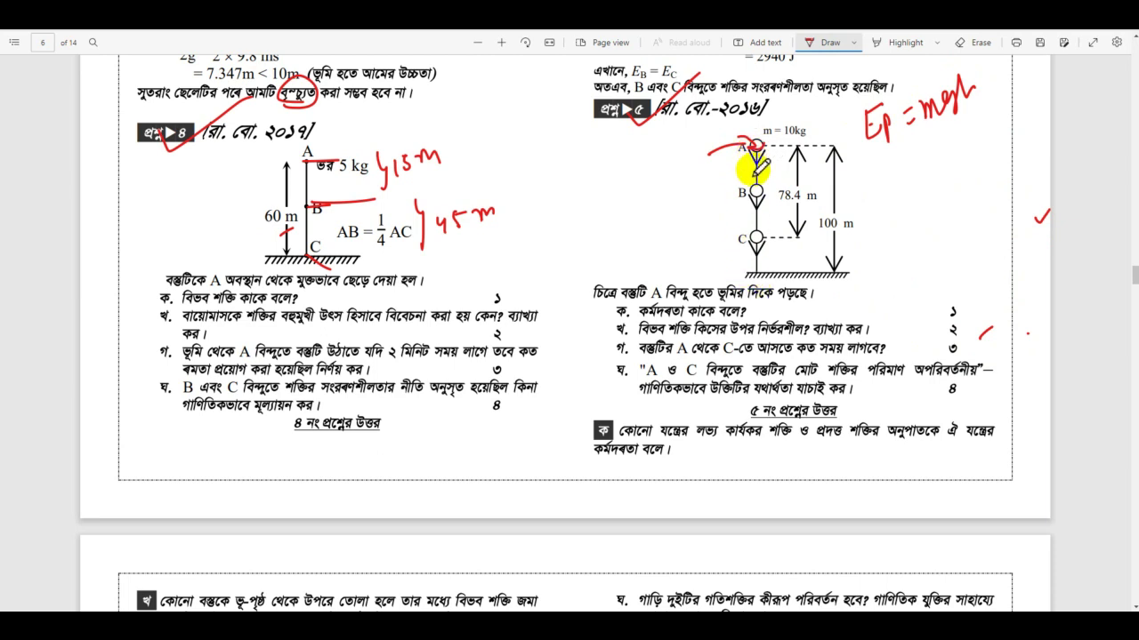
pyautogui.moveTo(841, 274); pyautogui.dragTo(880, 273)
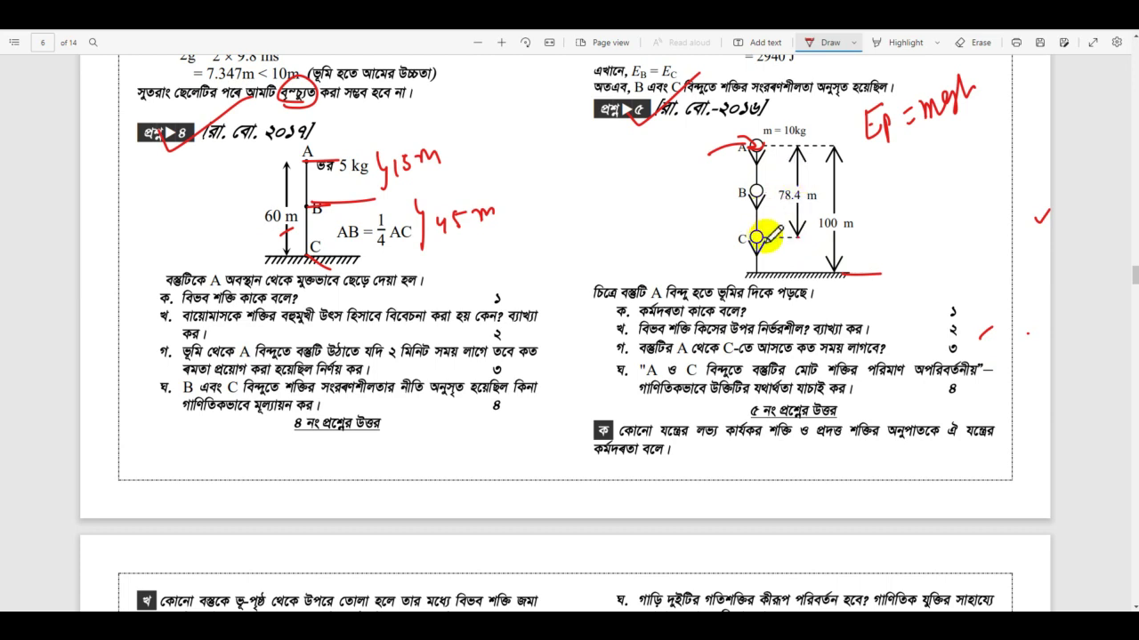
pyautogui.moveTo(862, 274); pyautogui.dragTo(852, 144)
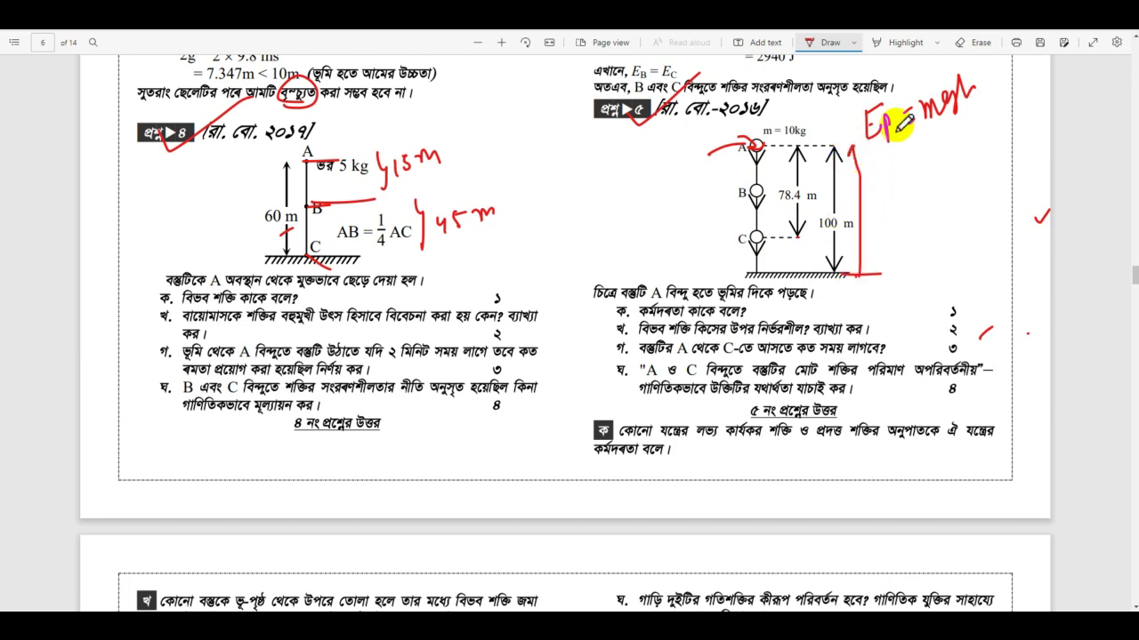
# Step: Write = 100 under Ep=mgh and mark the 10 kg mass
pyautogui.moveTo(925, 156); pyautogui.dragTo(937, 150)
pyautogui.moveTo(928, 166); pyautogui.dragTo(943, 158)
pyautogui.click(954, 149)
pyautogui.moveTo(978, 113)
pyautogui.mouseDown()
pyautogui.moveTo(976, 135)
pyautogui.moveTo(1000, 119)
pyautogui.mouseUp()
pyautogui.moveTo(790, 145)
pyautogui.mouseDown()
pyautogui.moveTo(825, 112)
pyautogui.moveTo(836, 129)
pyautogui.mouseUp()
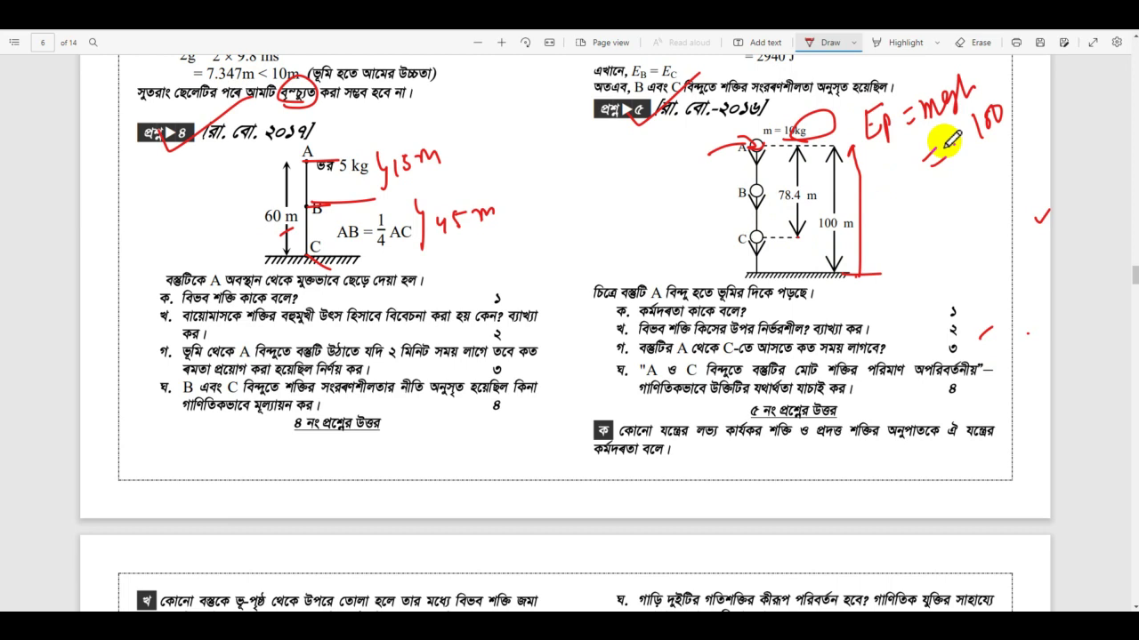
# Step: Add Ek=0 with a pointer from A, an arrow and level line at C, and begin 100 − 78.4 below C
pyautogui.moveTo(754, 145)
pyautogui.mouseDown()
pyautogui.moveTo(617, 204)
pyautogui.moveTo(667, 180)
pyautogui.mouseUp()
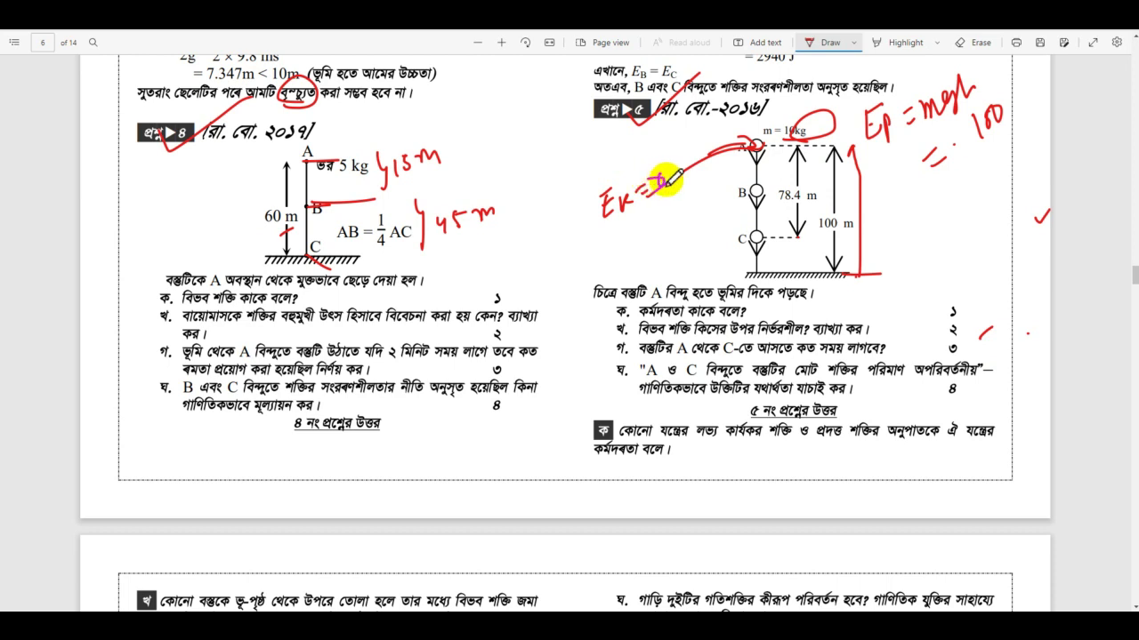
pyautogui.moveTo(710, 240); pyautogui.dragTo(735, 239)
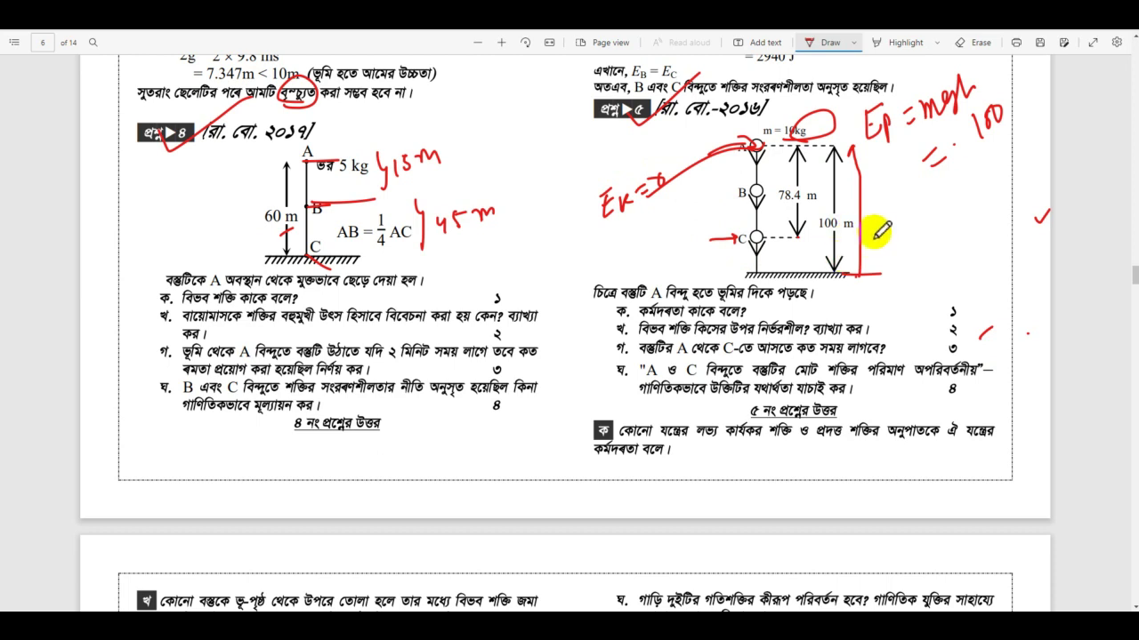
pyautogui.moveTo(825, 237); pyautogui.dragTo(882, 236)
pyautogui.moveTo(908, 219)
pyautogui.mouseDown()
pyautogui.moveTo(971, 222)
pyautogui.moveTo(1004, 178)
pyautogui.moveTo(1019, 198)
pyautogui.mouseUp()
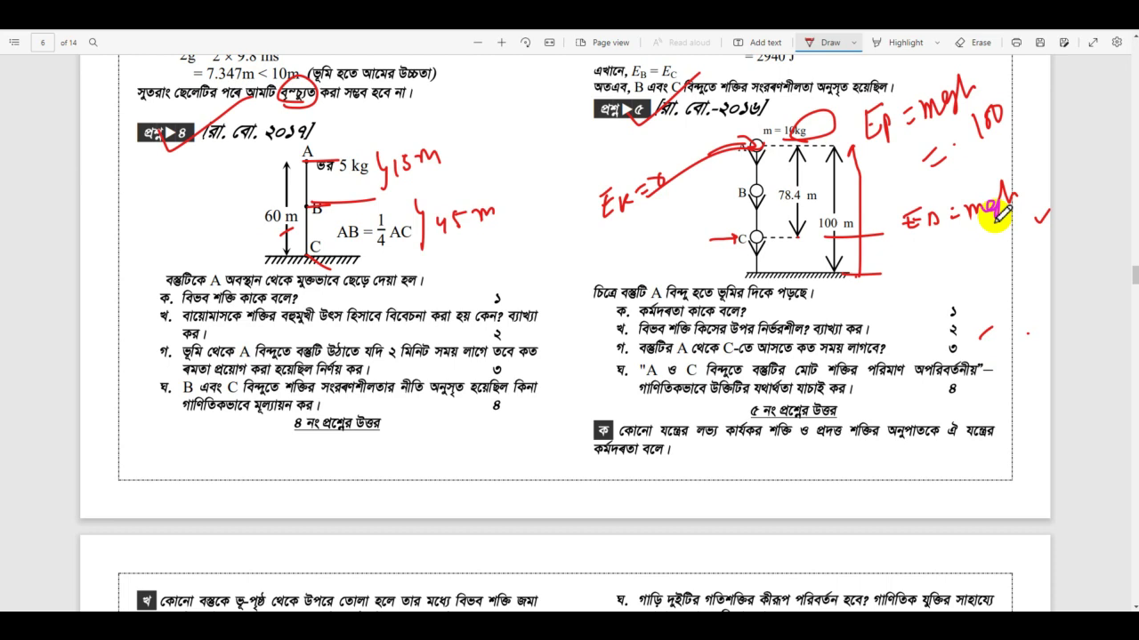
pyautogui.moveTo(766, 239); pyautogui.dragTo(779, 237)
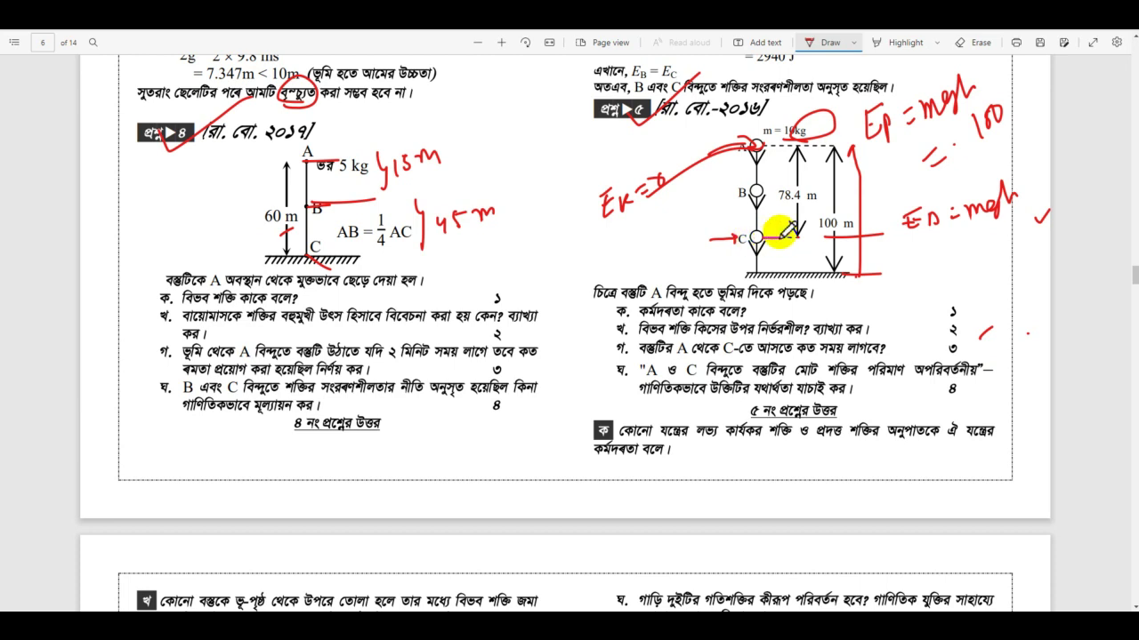
pyautogui.moveTo(793, 234); pyautogui.dragTo(796, 254)
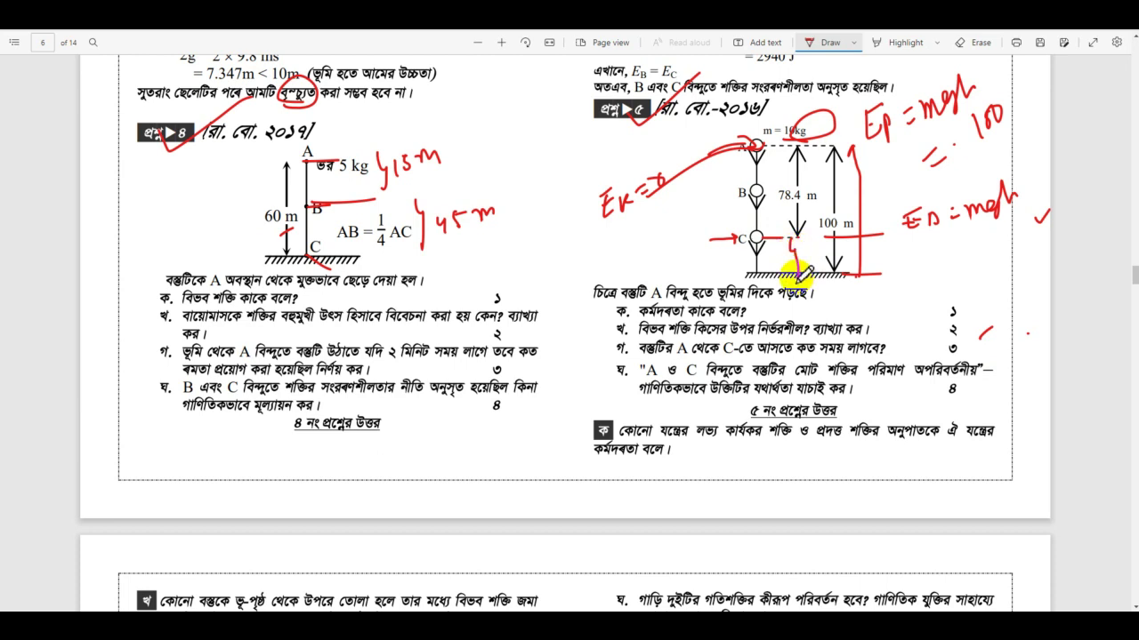
pyautogui.moveTo(817, 256); pyautogui.dragTo(867, 256)
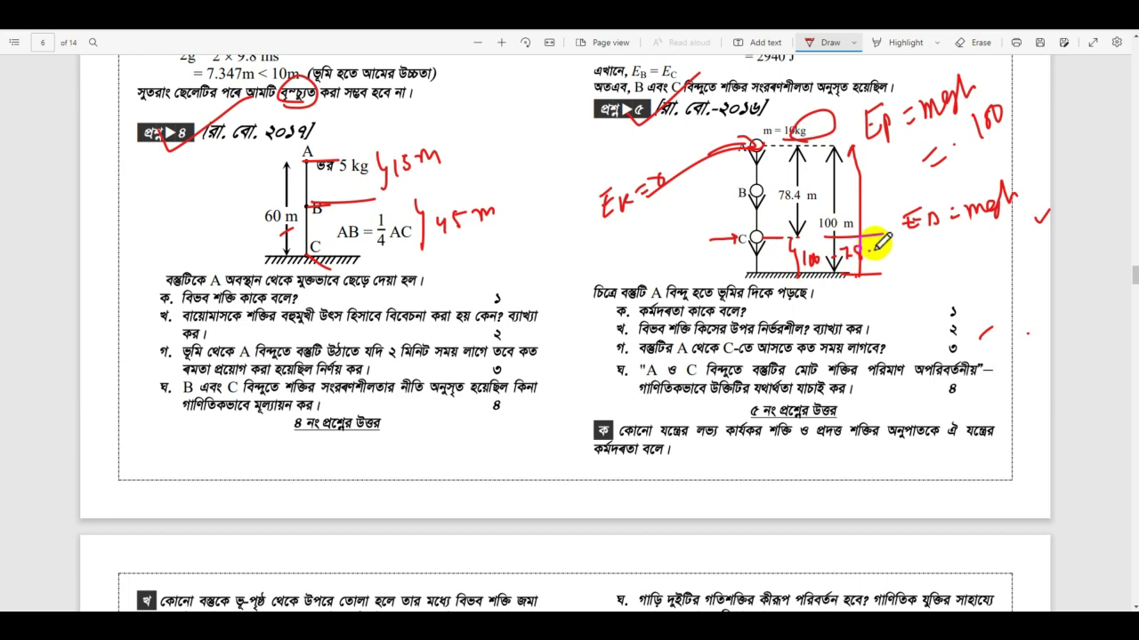
# Step: Compute 100 − 78.4 = 21.6 in Calculator and write = 21.6 under C's Ep = mgh
pyautogui.hotkey('alt', 'Tab')
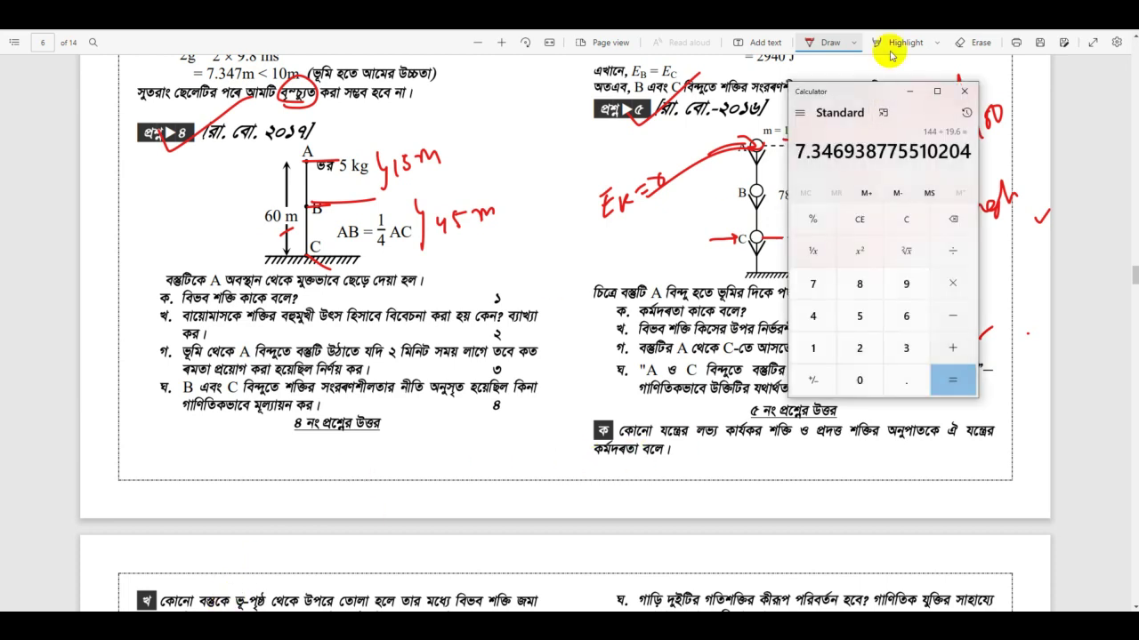
pyautogui.moveTo(858, 89); pyautogui.dragTo(635, 89)
pyautogui.press('Escape')
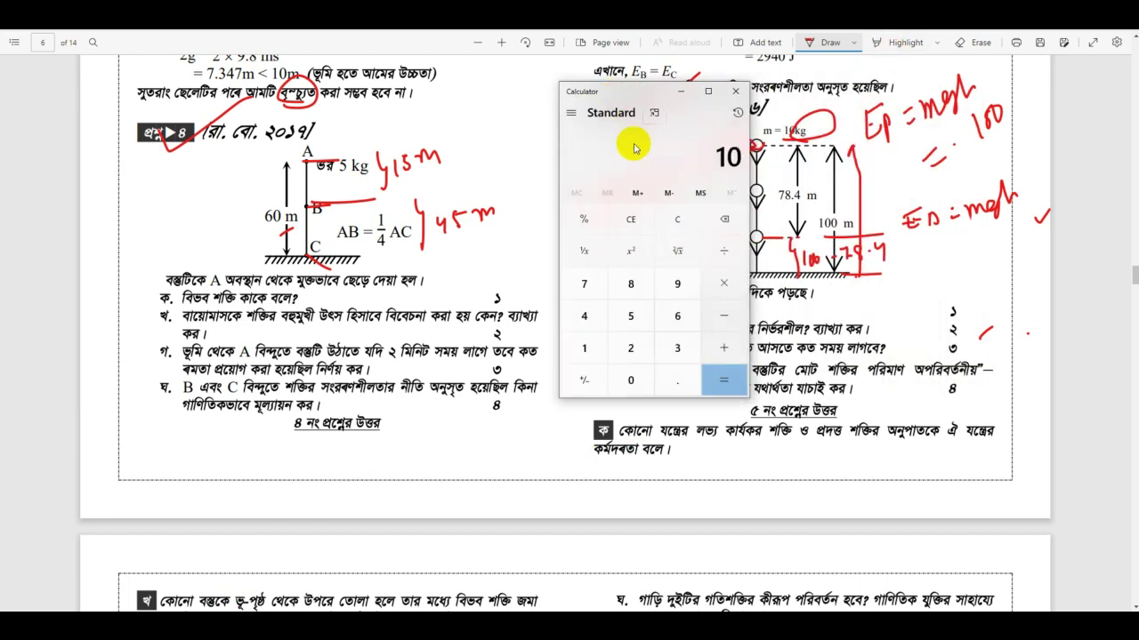
pyautogui.write('.4')
pyautogui.press('Return')
pyautogui.moveTo(655, 86); pyautogui.dragTo(425, 92)
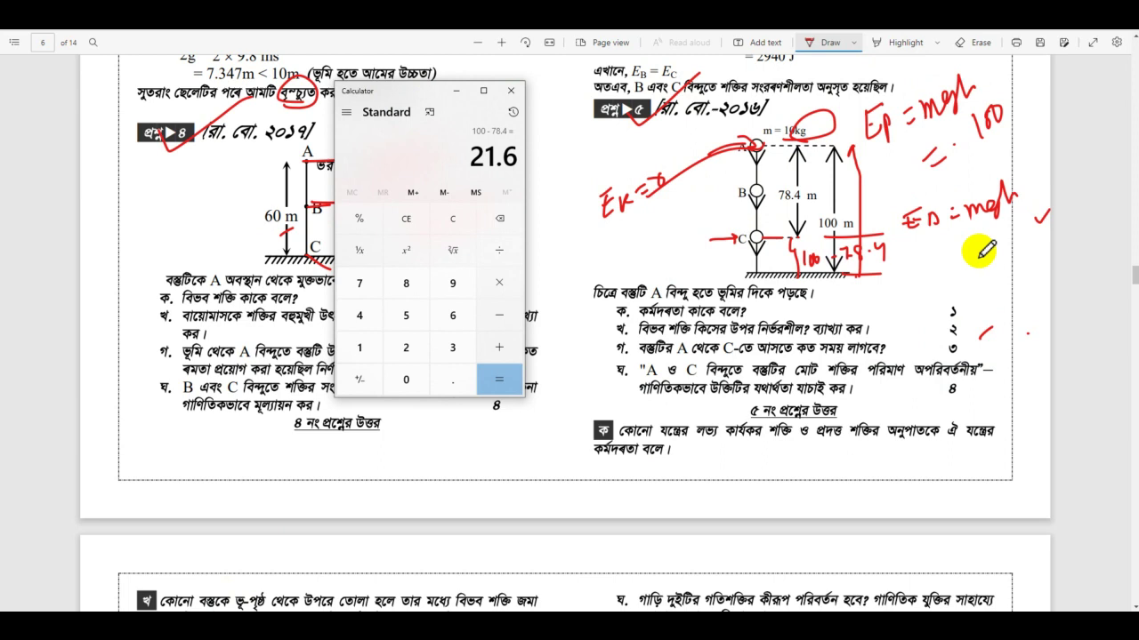
pyautogui.hotkey('alt', 'Tab')
pyautogui.moveTo(1003, 234); pyautogui.dragTo(1016, 243)
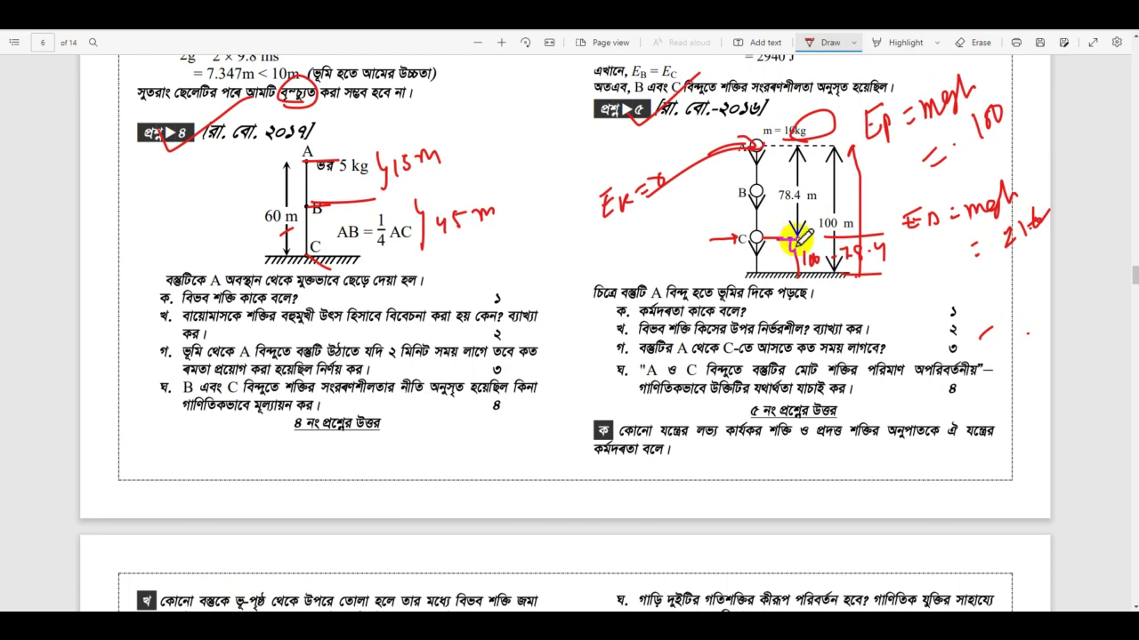
# Step: Write Ek = ½mv² beneath = 21.6 and circle the 78.4 m label
pyautogui.moveTo(872, 300)
pyautogui.mouseDown()
pyautogui.moveTo(881, 318)
pyautogui.moveTo(919, 326)
pyautogui.moveTo(935, 306)
pyautogui.moveTo(948, 317)
pyautogui.moveTo(1010, 298)
pyautogui.moveTo(1007, 316)
pyautogui.moveTo(987, 315)
pyautogui.moveTo(1027, 338)
pyautogui.moveTo(1014, 345)
pyautogui.moveTo(1023, 361)
pyautogui.mouseUp()
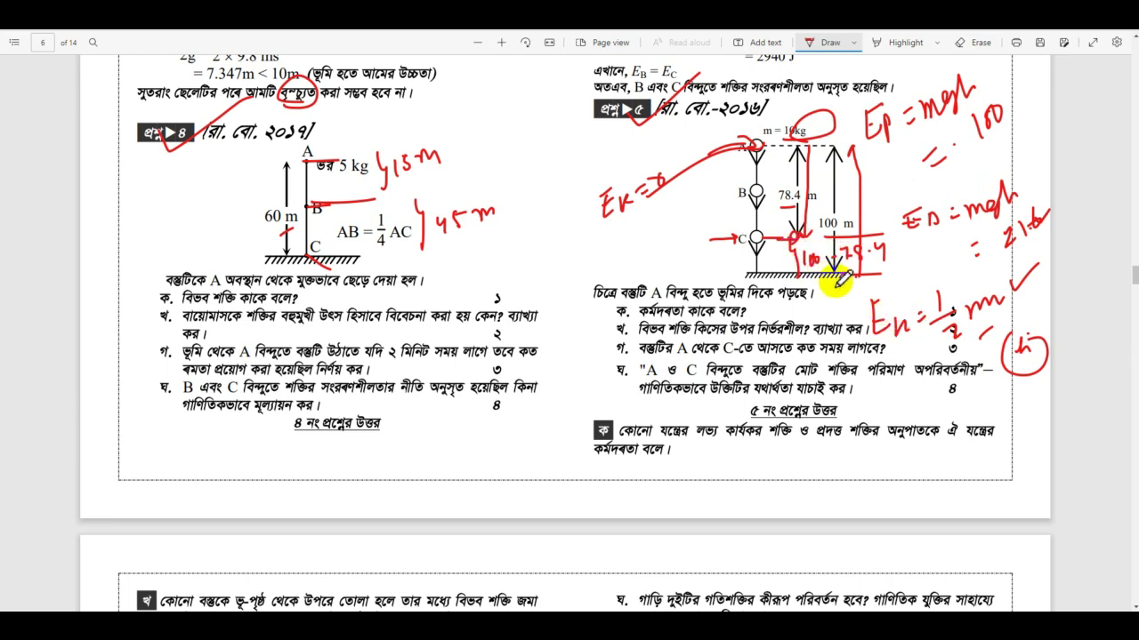
pyautogui.moveTo(805, 222)
pyautogui.mouseDown()
pyautogui.moveTo(800, 176)
pyautogui.moveTo(799, 209)
pyautogui.mouseUp()
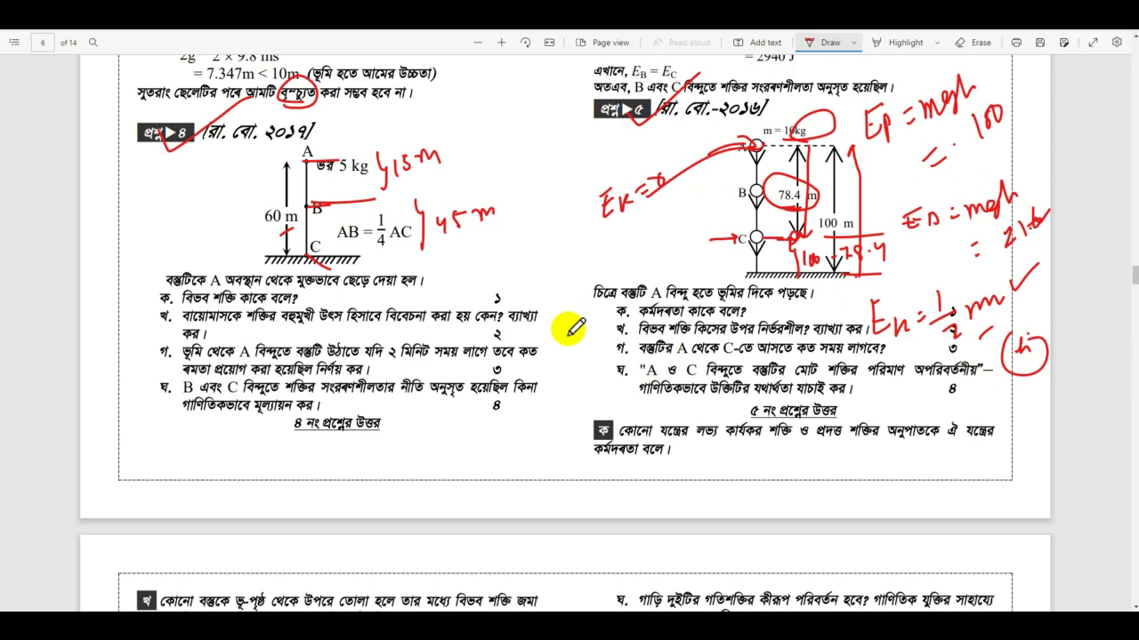
# Step: Scroll to problem 11 on page 9 and draw a red pointer from point B
pyautogui.scroll(-10, 529, 321)
pyautogui.scroll(-8, 529, 315)
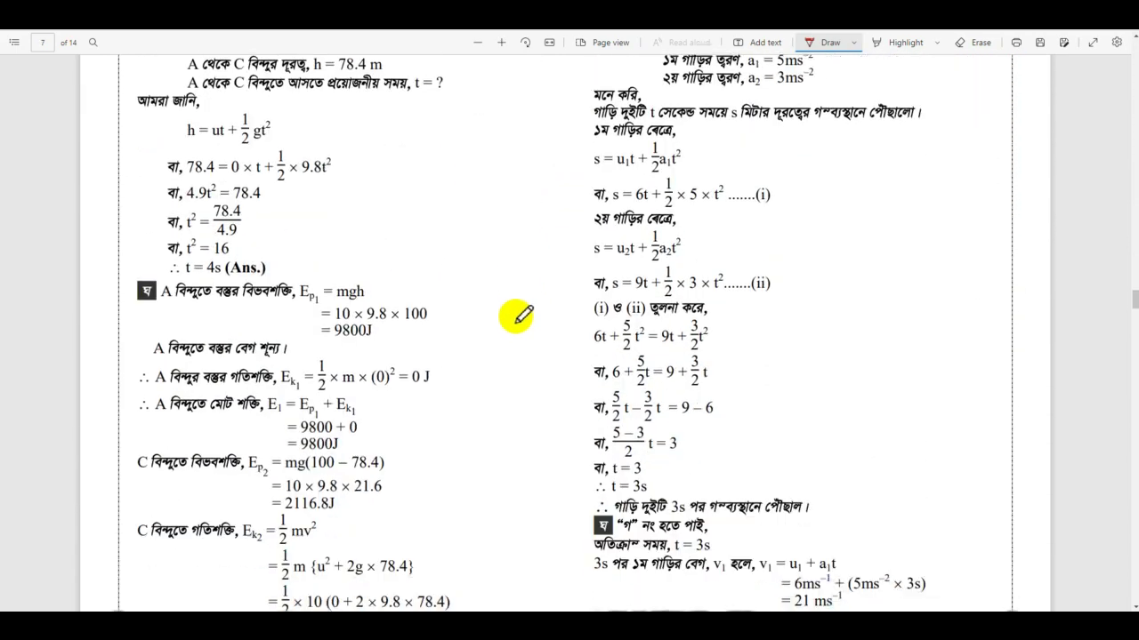
pyautogui.scroll(-10, 522, 315)
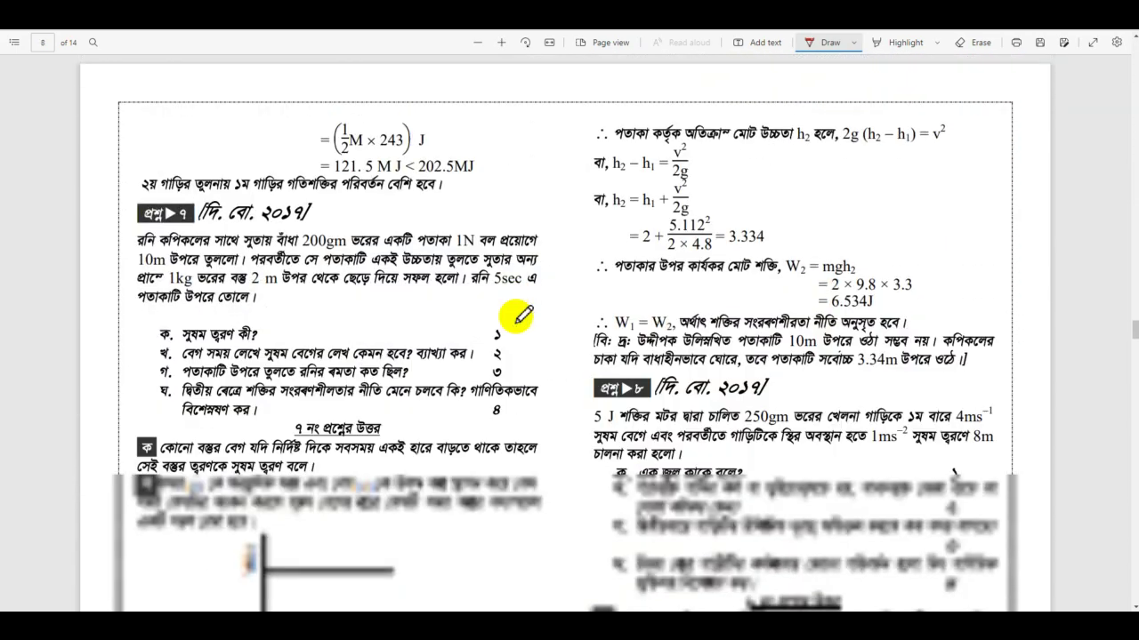
pyautogui.scroll(-10, 521, 315)
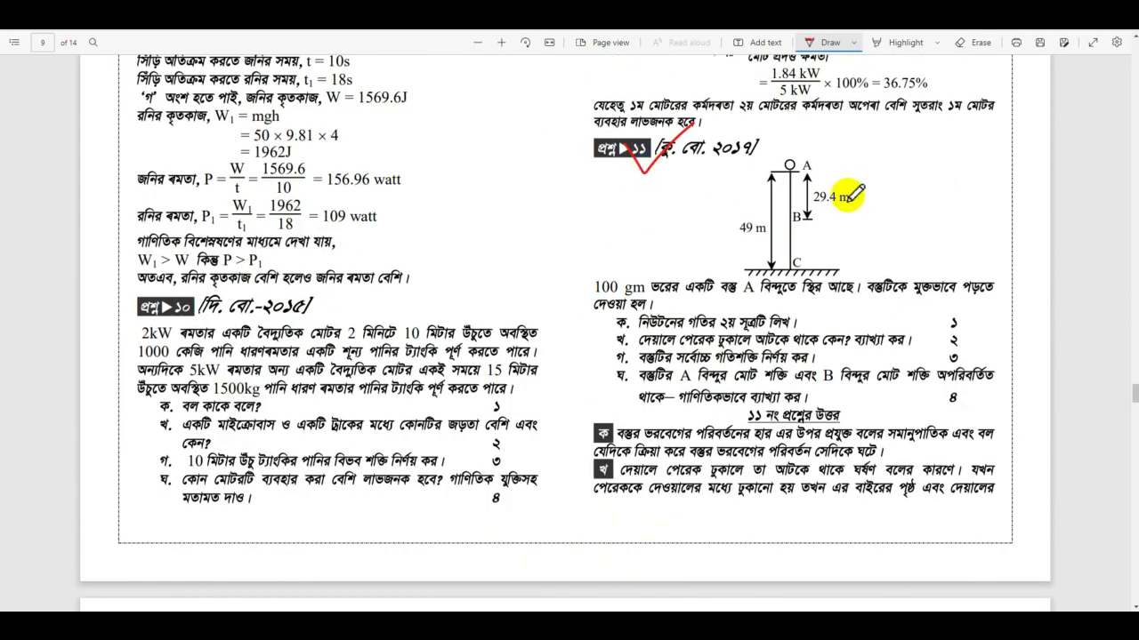
pyautogui.moveTo(818, 216); pyautogui.dragTo(881, 201)
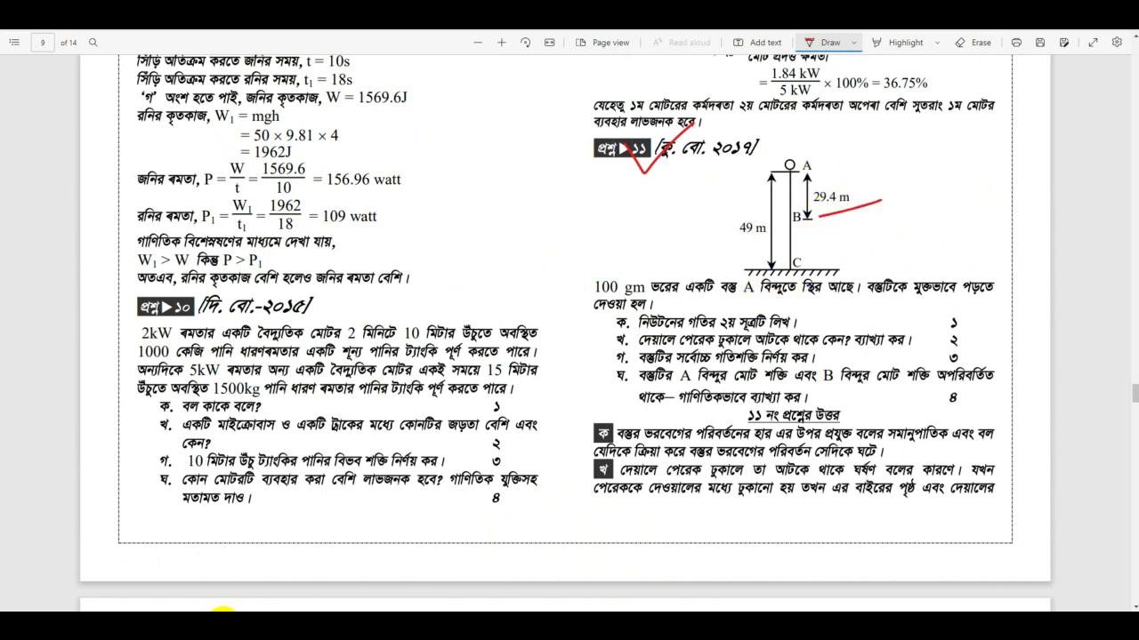
# Step: Calculate 49 − 29.4 = 19.6 in Calculator and write 19.6 beside the diagram
pyautogui.click(222, 614)
pyautogui.write('49')
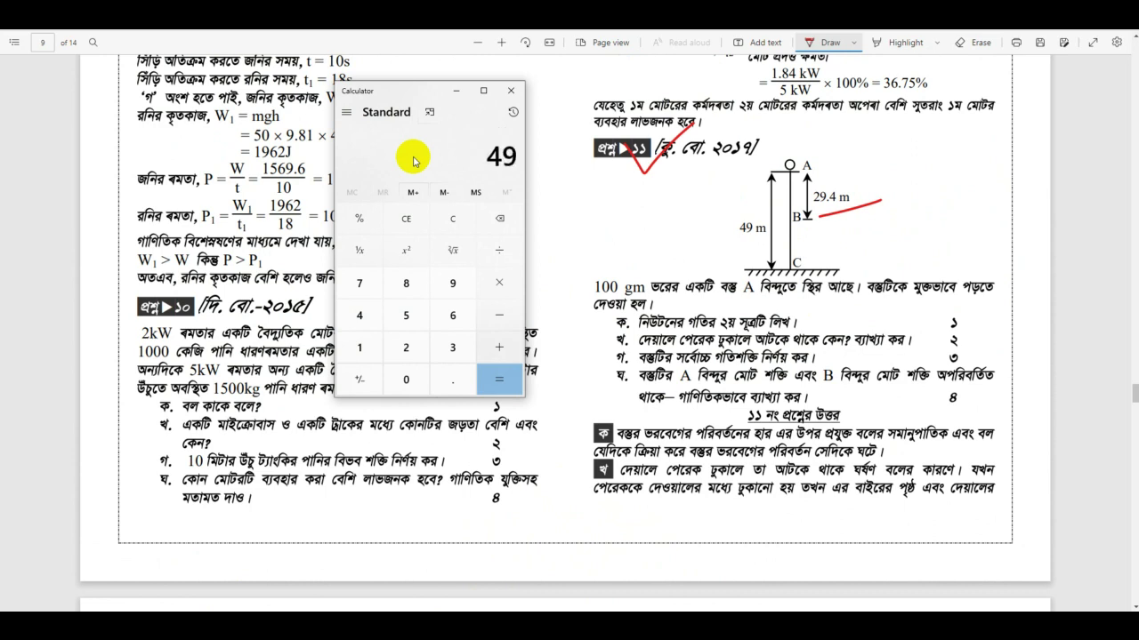
pyautogui.write('-83')
pyautogui.press('BackSpace')
pyautogui.press('BackSpace')
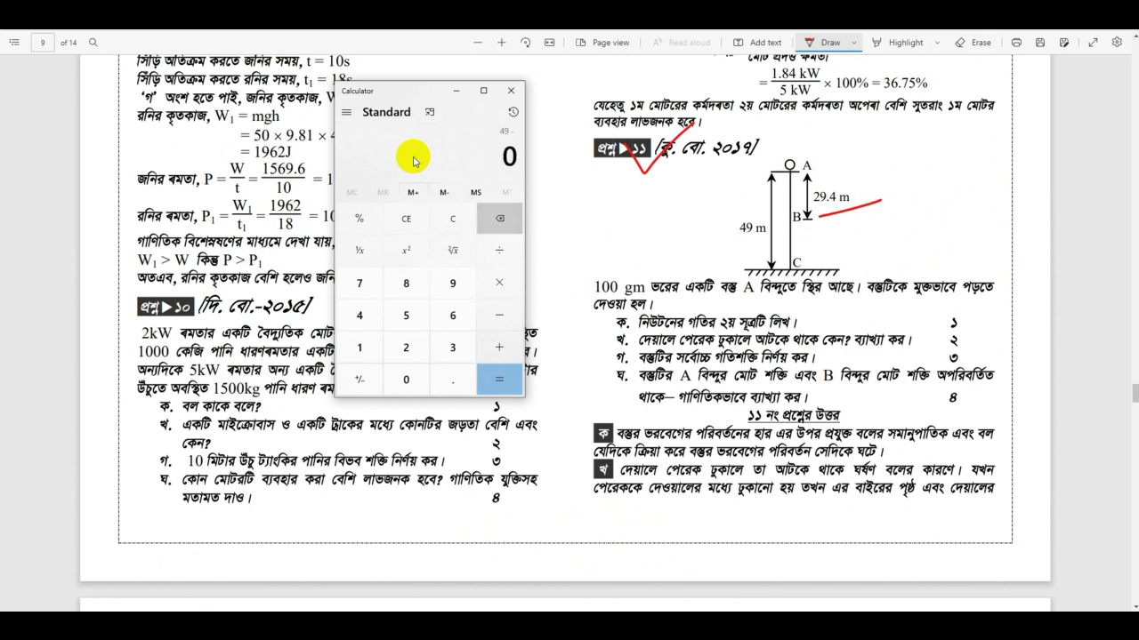
pyautogui.write('29.4')
pyautogui.press('Return')
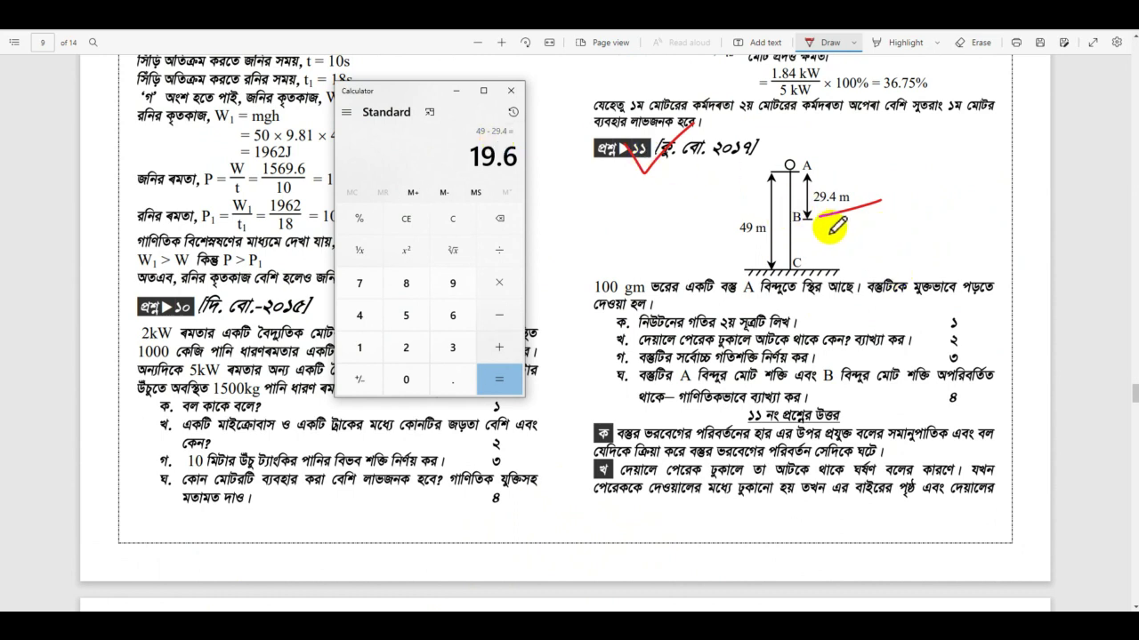
pyautogui.moveTo(829, 230)
pyautogui.mouseDown()
pyautogui.moveTo(832, 253)
pyautogui.moveTo(870, 240)
pyautogui.mouseUp()
pyautogui.click(861, 240)
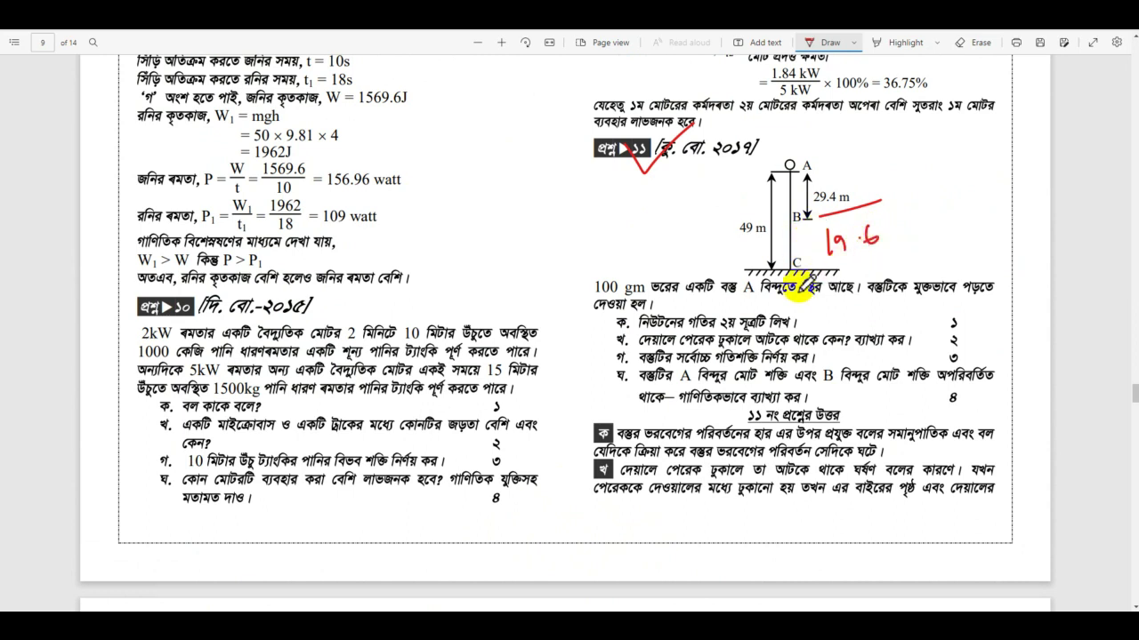
# Step: Underline the maximum kinetic energy phrase, draw an arrow down from A, and write v= beside it
pyautogui.moveTo(678, 365); pyautogui.dragTo(762, 361)
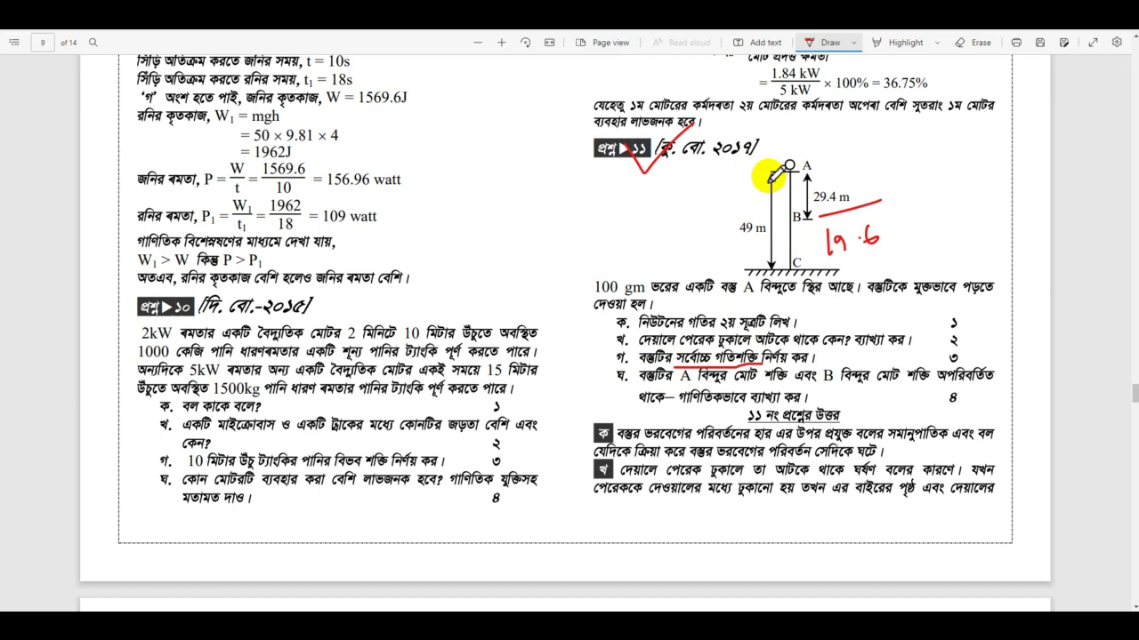
pyautogui.moveTo(858, 165)
pyautogui.mouseDown()
pyautogui.moveTo(907, 166)
pyautogui.moveTo(925, 255)
pyautogui.moveTo(925, 238)
pyautogui.mouseUp()
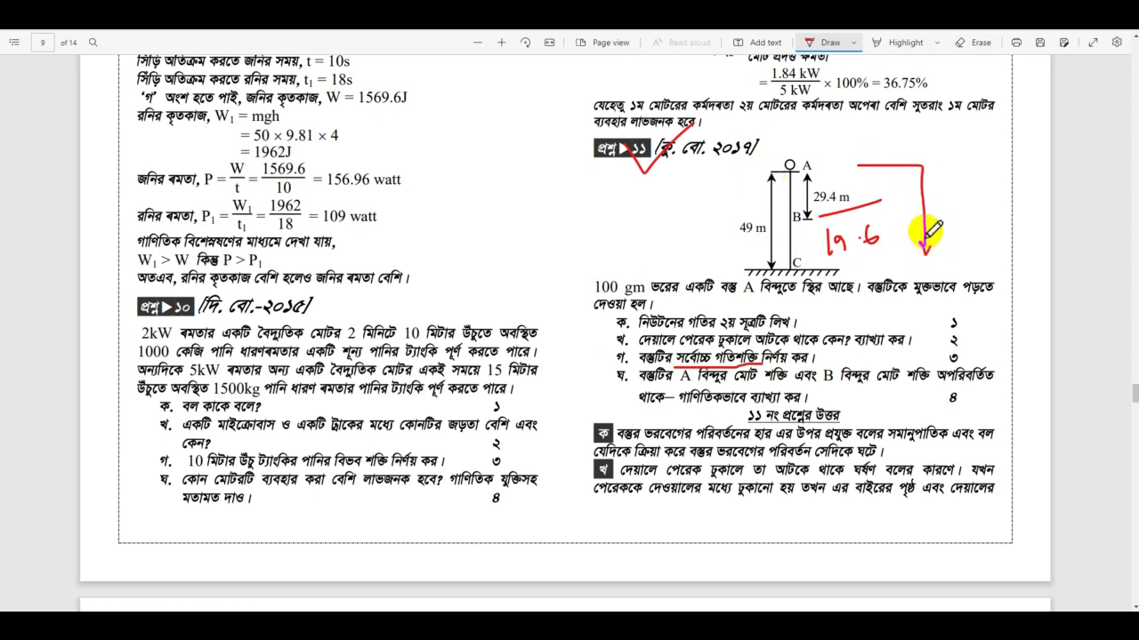
pyautogui.moveTo(925, 159); pyautogui.dragTo(962, 167)
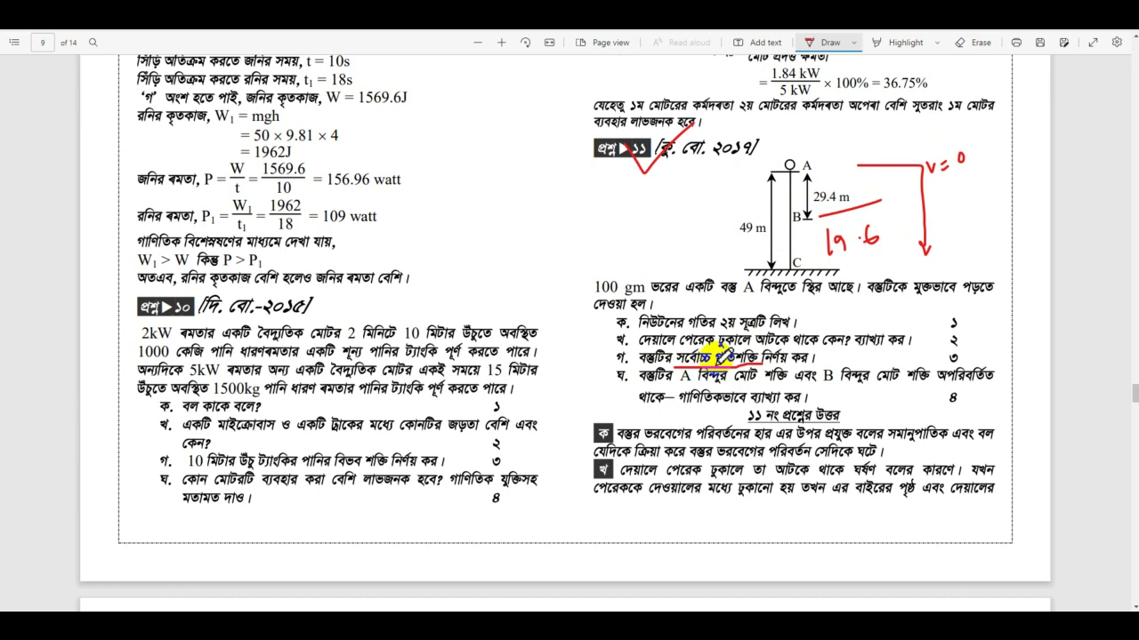
pyautogui.moveTo(903, 265); pyautogui.dragTo(940, 263)
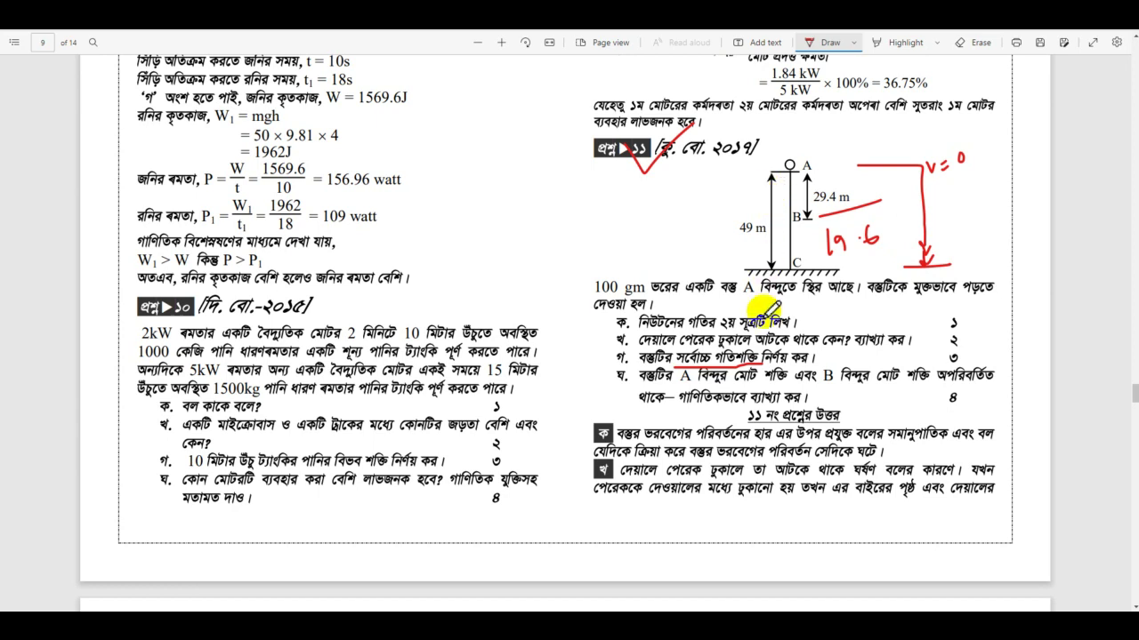
pyautogui.moveTo(952, 224)
pyautogui.mouseDown()
pyautogui.moveTo(960, 236)
pyautogui.moveTo(973, 208)
pyautogui.moveTo(984, 230)
pyautogui.moveTo(1011, 195)
pyautogui.moveTo(1021, 214)
pyautogui.moveTo(1027, 193)
pyautogui.moveTo(1052, 189)
pyautogui.mouseUp()
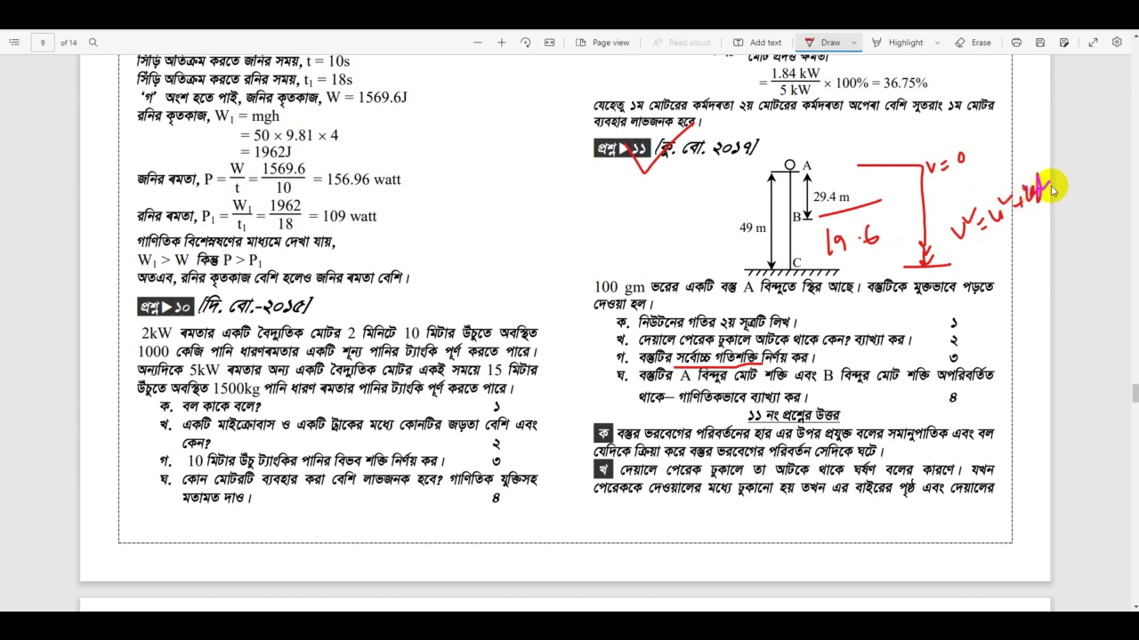
# Step: Add energy notes E and En, mv beside the questions, and circle the 29.4 m label
pyautogui.moveTo(746, 246); pyautogui.dragTo(778, 234)
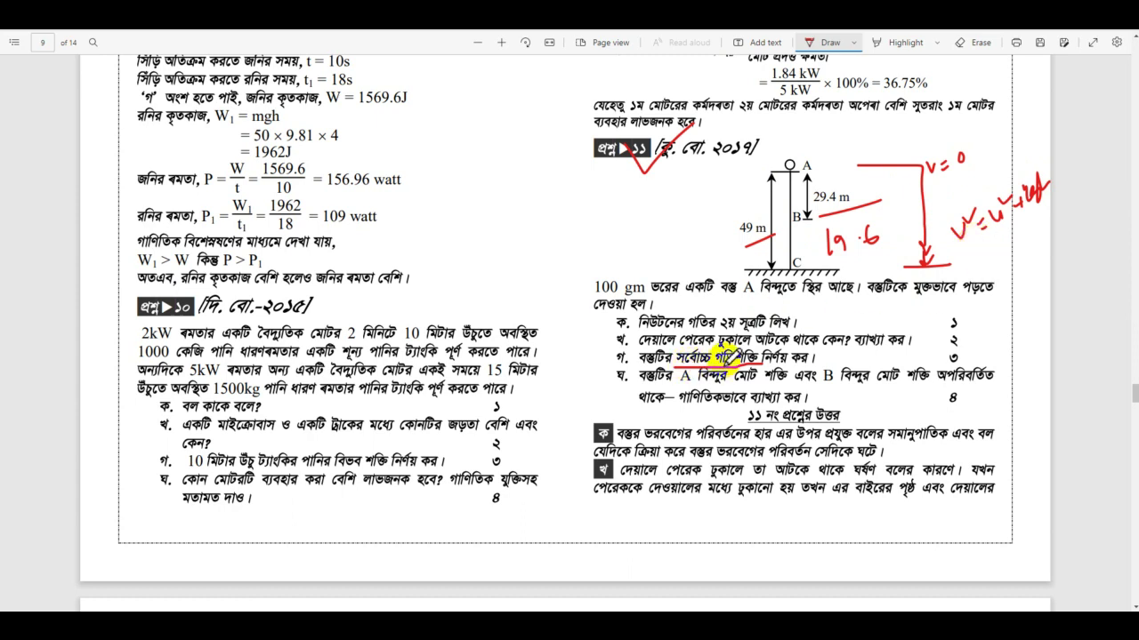
pyautogui.moveTo(950, 310); pyautogui.dragTo(977, 349)
pyautogui.moveTo(996, 312)
pyautogui.mouseDown()
pyautogui.moveTo(1023, 312)
pyautogui.moveTo(1048, 285)
pyautogui.moveTo(1043, 311)
pyautogui.moveTo(1019, 274)
pyautogui.mouseUp()
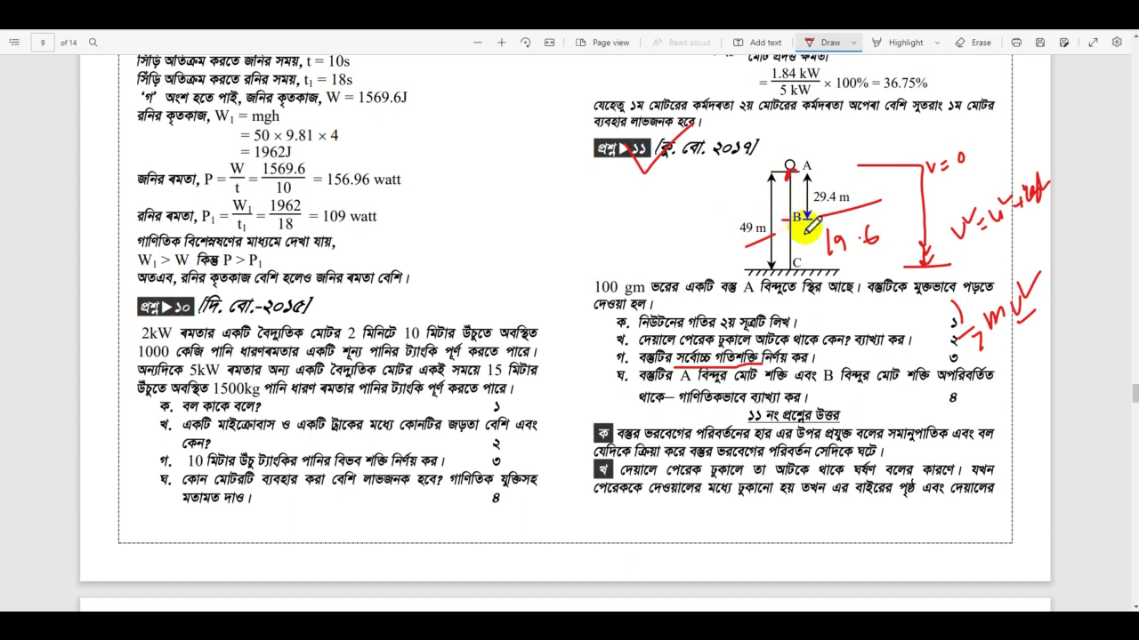
pyautogui.moveTo(650, 213)
pyautogui.mouseDown()
pyautogui.moveTo(637, 225)
pyautogui.moveTo(655, 235)
pyautogui.moveTo(663, 222)
pyautogui.mouseUp()
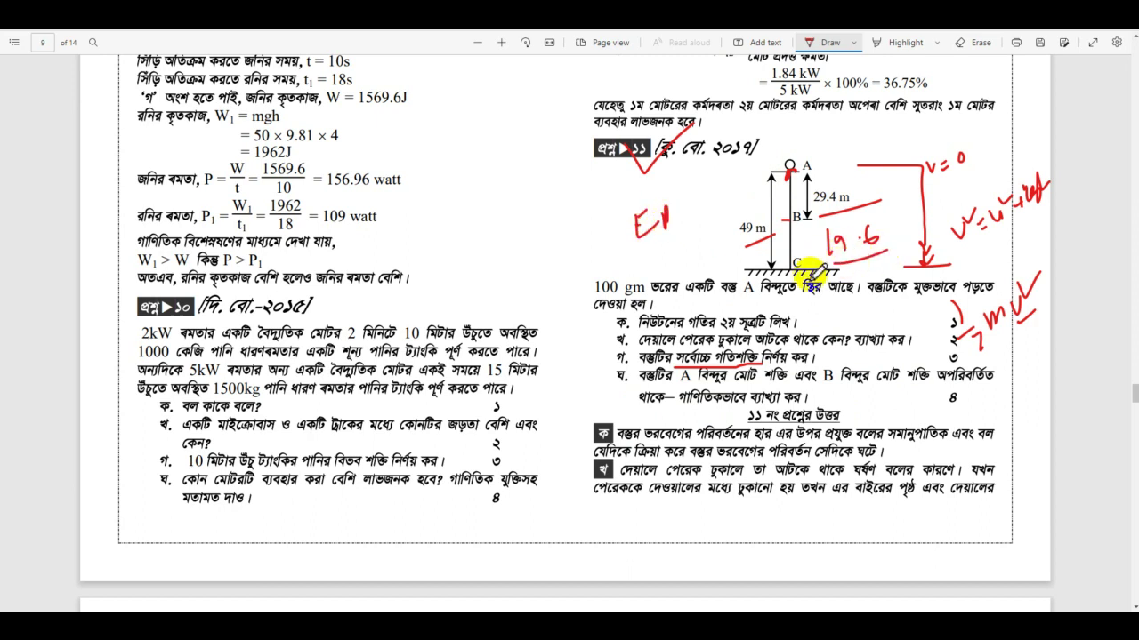
pyautogui.moveTo(808, 227); pyautogui.dragTo(807, 260)
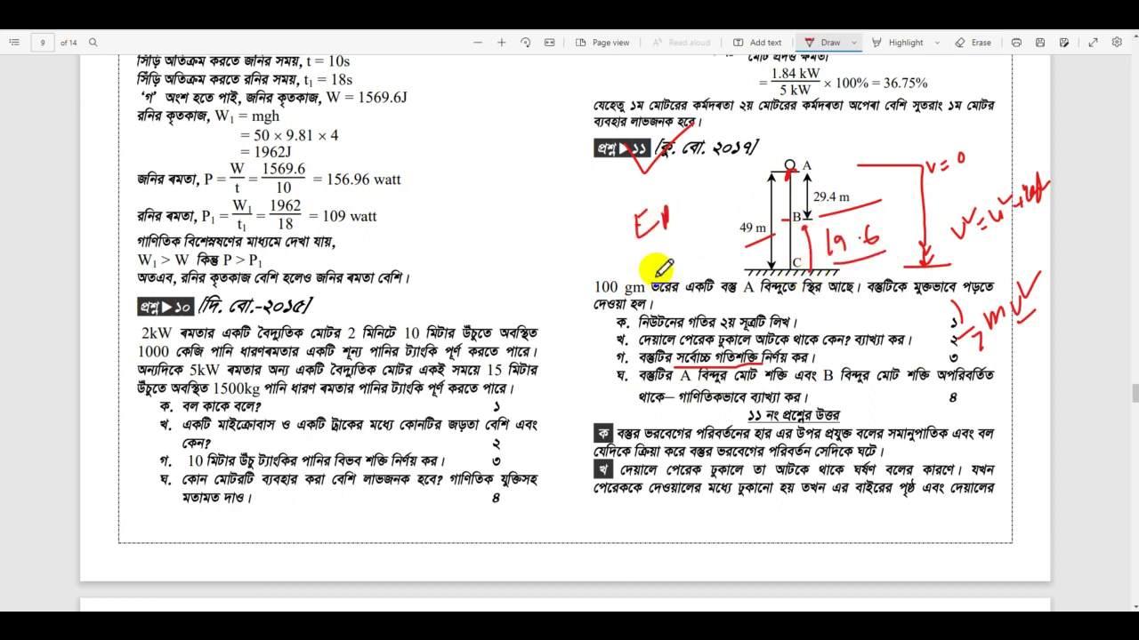
pyautogui.moveTo(658, 274); pyautogui.dragTo(686, 287)
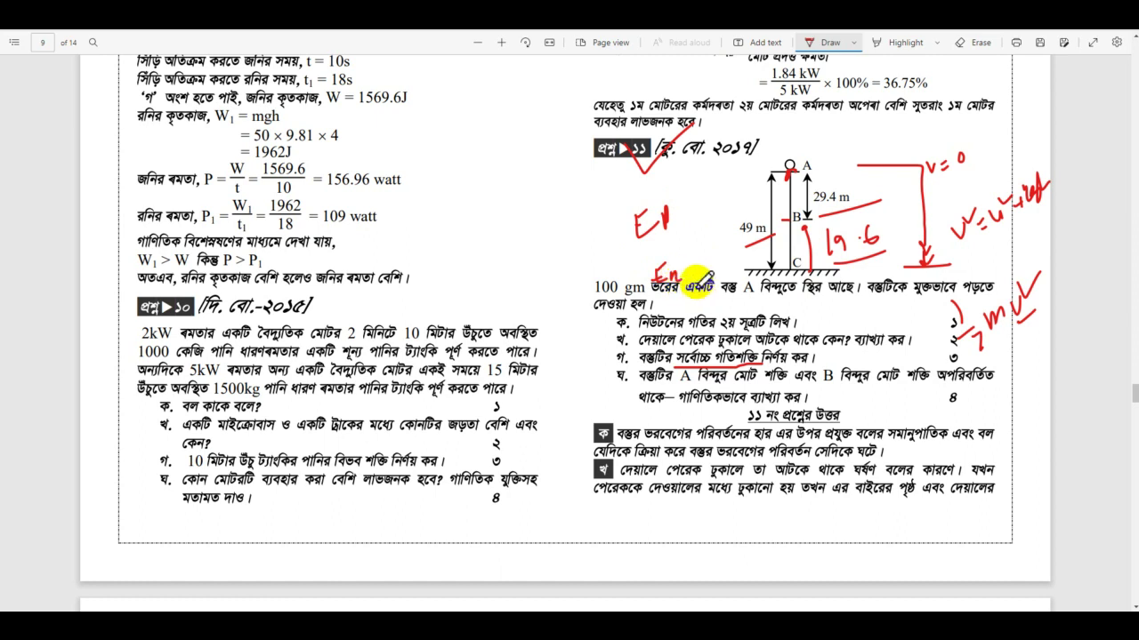
pyautogui.moveTo(839, 211)
pyautogui.mouseDown()
pyautogui.moveTo(851, 191)
pyautogui.moveTo(836, 189)
pyautogui.mouseUp()
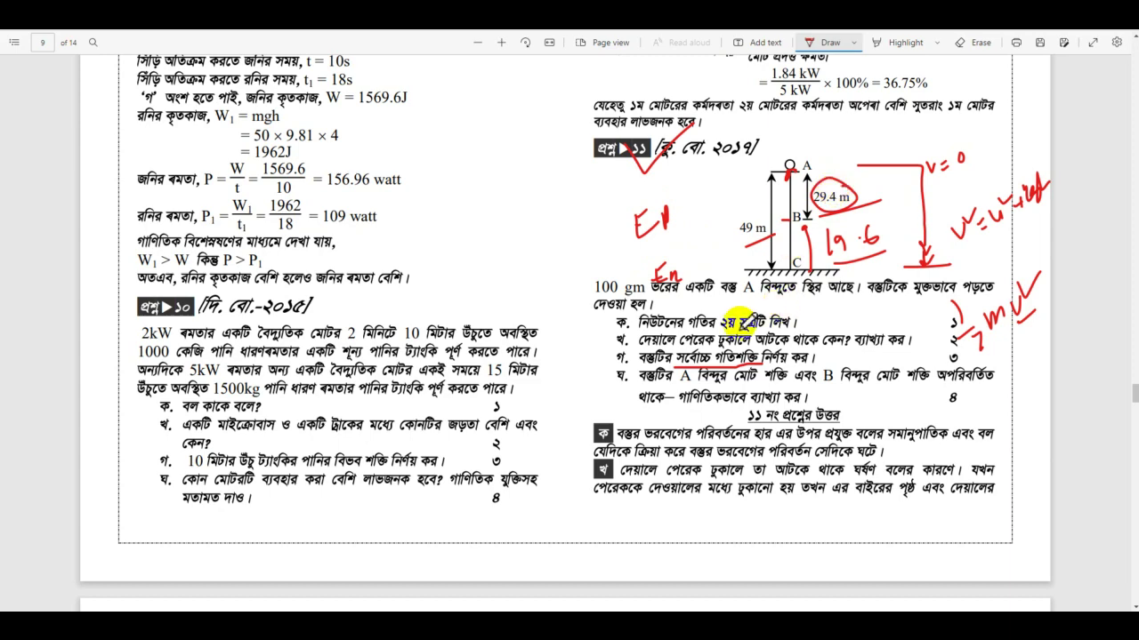
# Step: On problem 20, circle m = 10kg, underline h = 50 m, and mark the x = 20 m arrow's end
pyautogui.scroll(-5, 740, 323)
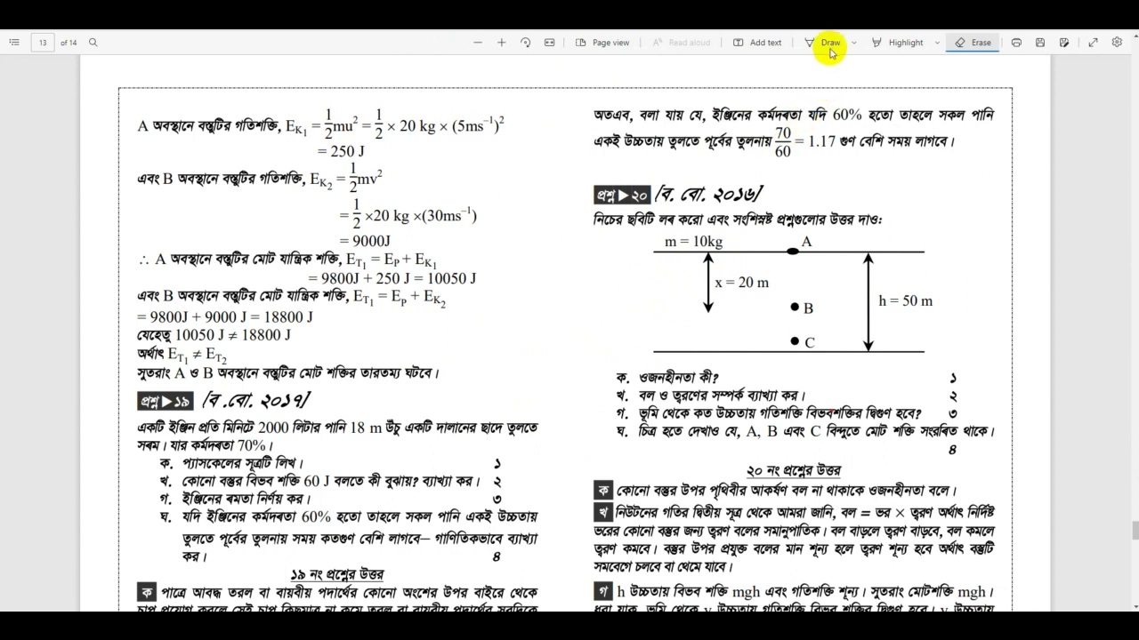
pyautogui.click(829, 45)
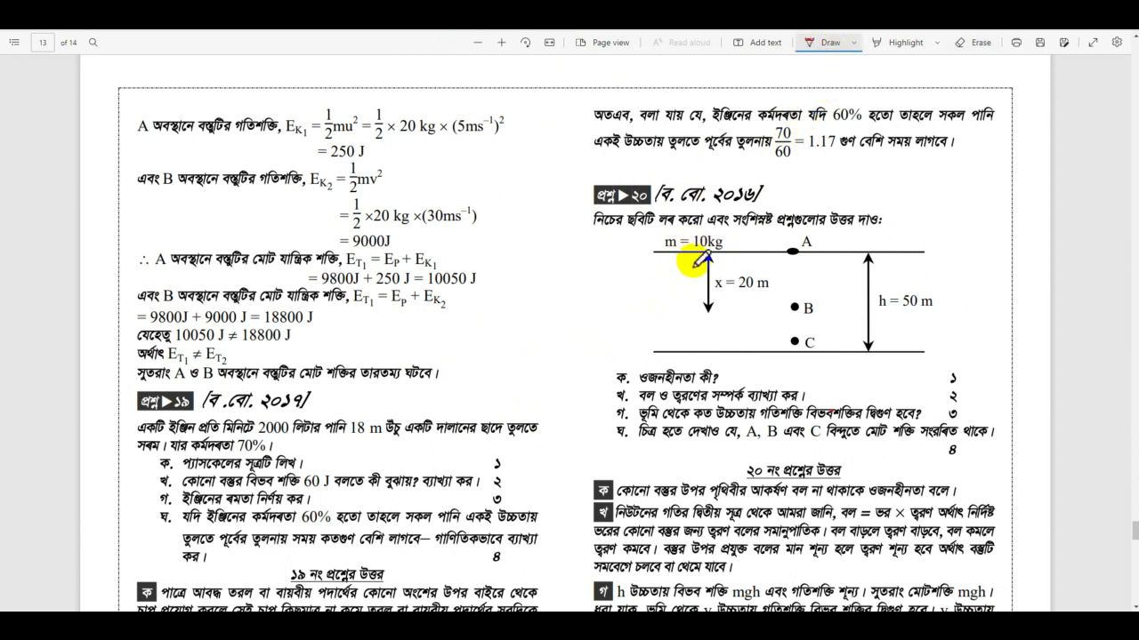
pyautogui.moveTo(686, 254)
pyautogui.mouseDown()
pyautogui.moveTo(737, 229)
pyautogui.moveTo(698, 265)
pyautogui.mouseUp()
pyautogui.moveTo(905, 316); pyautogui.dragTo(945, 302)
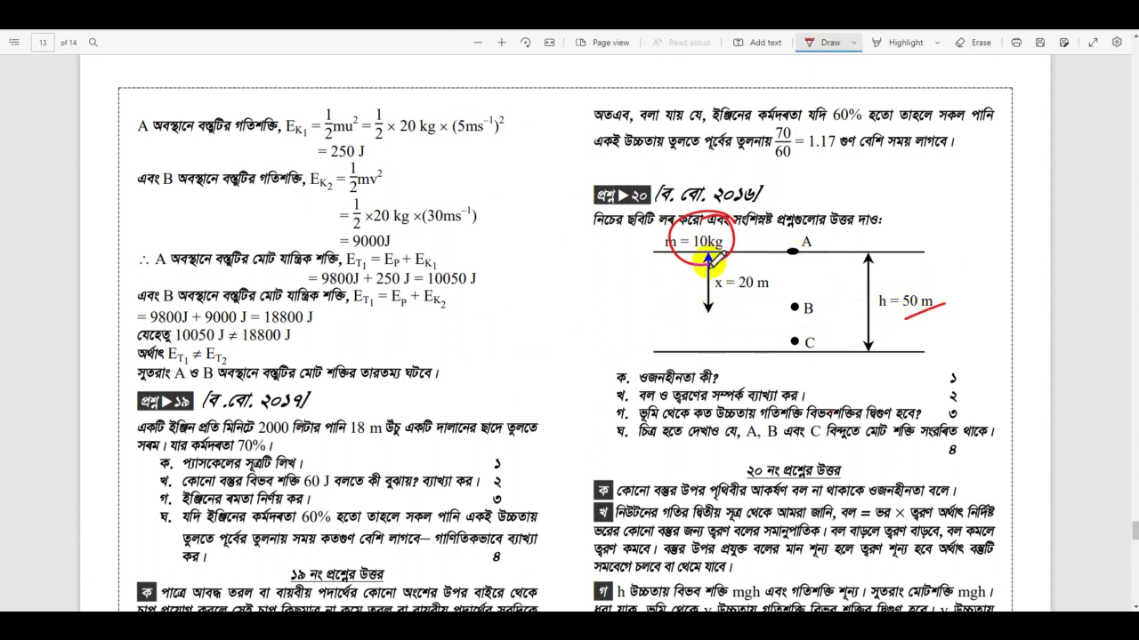
pyautogui.moveTo(700, 312); pyautogui.dragTo(728, 312)
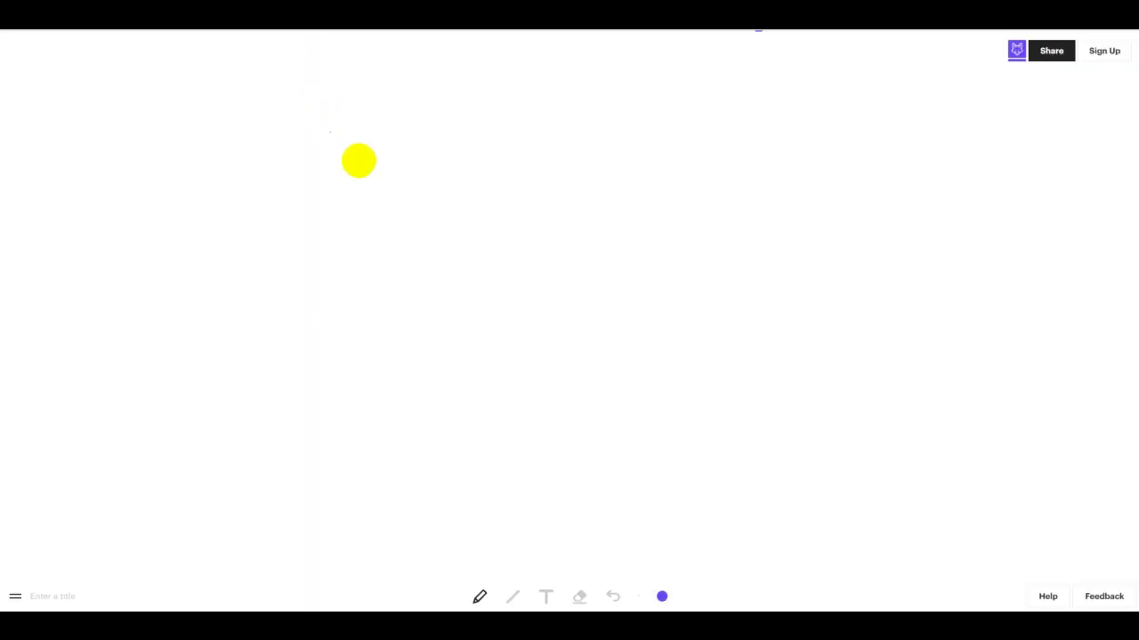
# Step: On Witeboard, write m = 10 kg and start h below it
pyautogui.moveTo(320, 203); pyautogui.dragTo(395, 164)
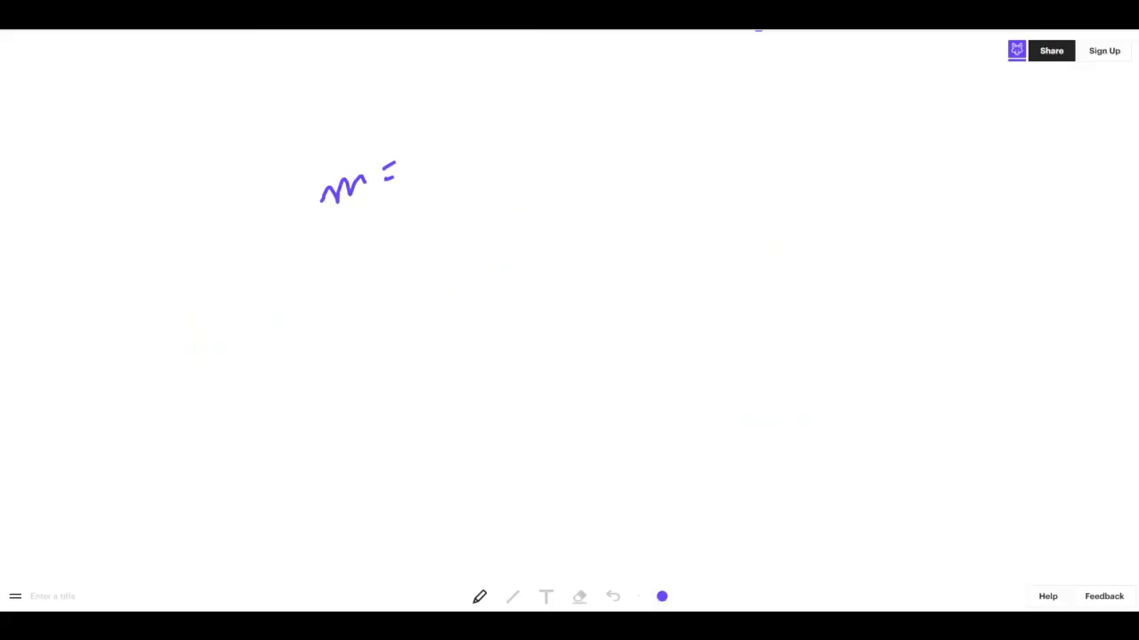
pyautogui.moveTo(425, 154)
pyautogui.mouseDown()
pyautogui.moveTo(445, 157)
pyautogui.moveTo(455, 127)
pyautogui.moveTo(504, 153)
pyautogui.moveTo(494, 135)
pyautogui.mouseUp()
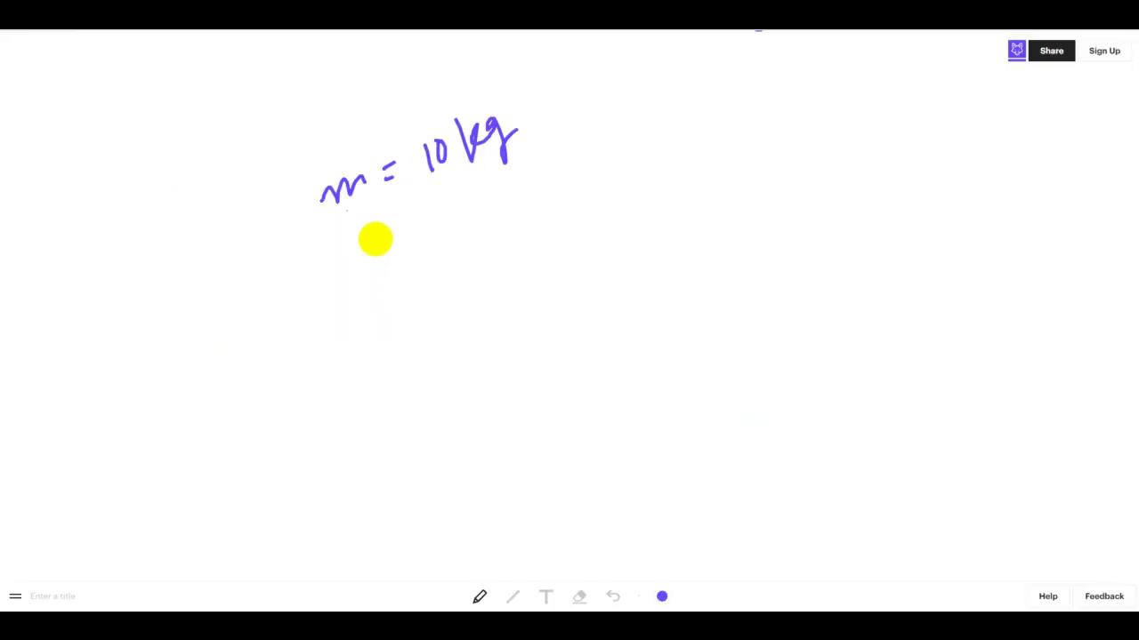
pyautogui.moveTo(375, 216)
pyautogui.mouseDown()
pyautogui.moveTo(410, 251)
pyautogui.moveTo(483, 208)
pyautogui.moveTo(485, 194)
pyautogui.mouseUp()
# Step: Finish writing h = 50 and draw a capped vertical height line for question 20
pyautogui.click(420, 228)
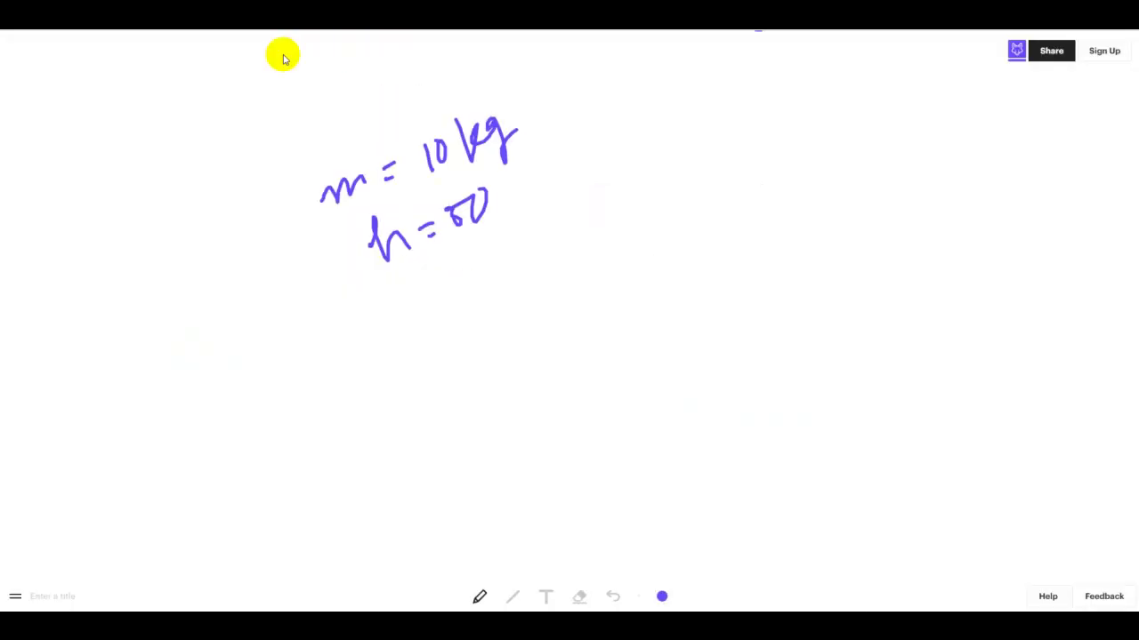
pyautogui.moveTo(638, 148)
pyautogui.mouseDown()
pyautogui.moveTo(651, 354)
pyautogui.moveTo(674, 343)
pyautogui.mouseUp()
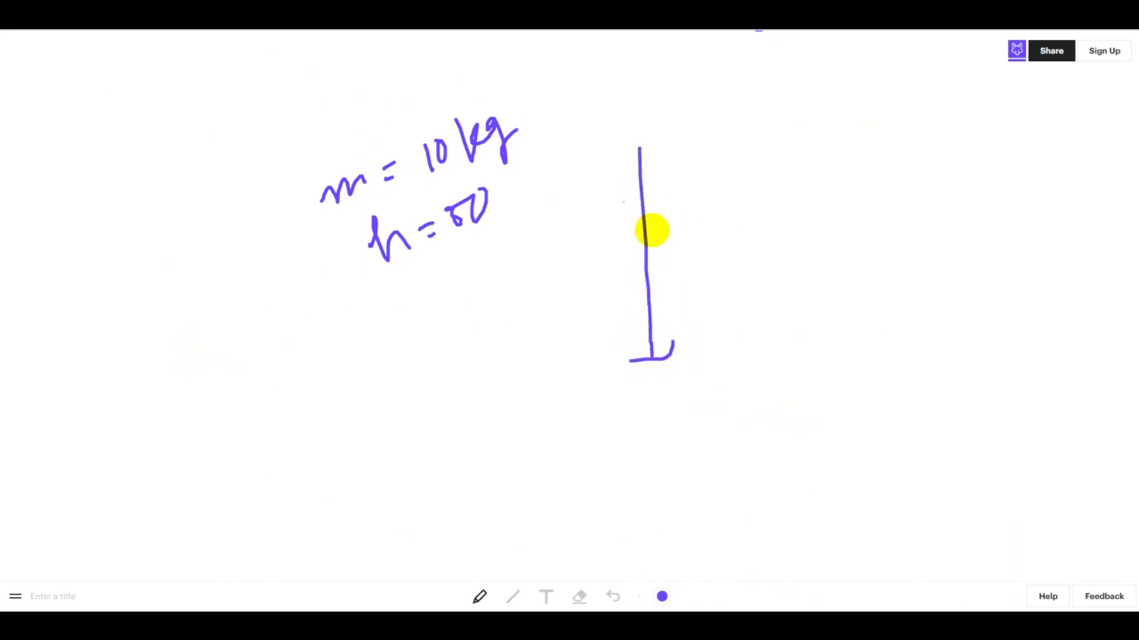
pyautogui.moveTo(615, 150); pyautogui.dragTo(661, 142)
# Step: In red, mark a dividing point on the height line and label the lower part x
pyautogui.click(661, 594)
pyautogui.click(661, 570)
pyautogui.moveTo(695, 236); pyautogui.dragTo(699, 224)
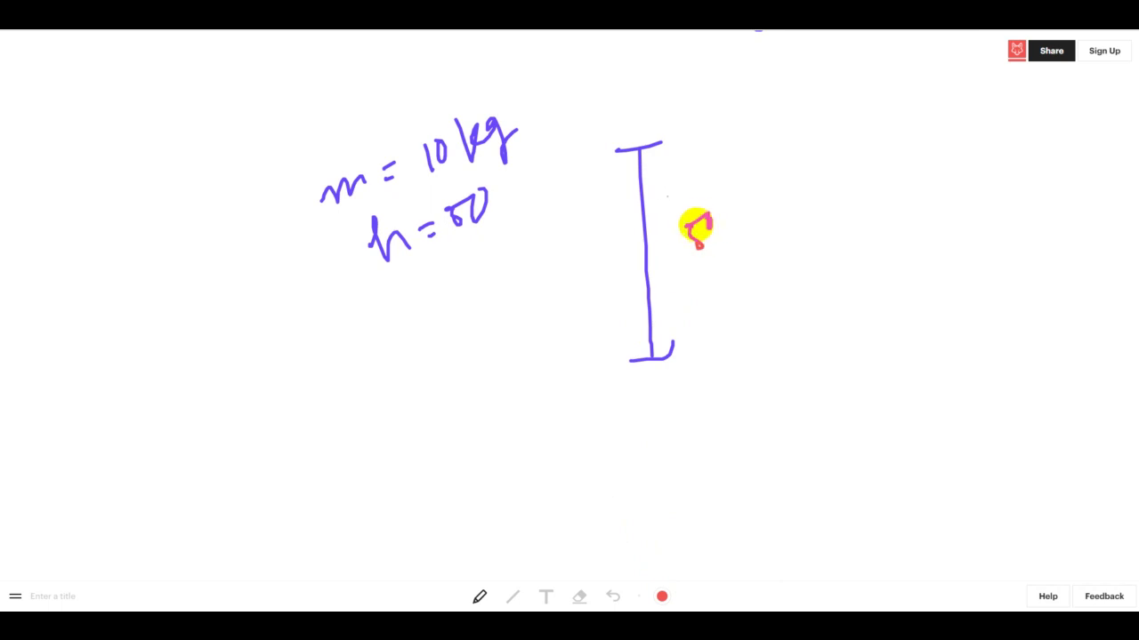
pyautogui.moveTo(619, 231); pyautogui.dragTo(652, 228)
pyautogui.moveTo(607, 293)
pyautogui.mouseDown()
pyautogui.moveTo(617, 279)
pyautogui.moveTo(629, 295)
pyautogui.mouseUp()
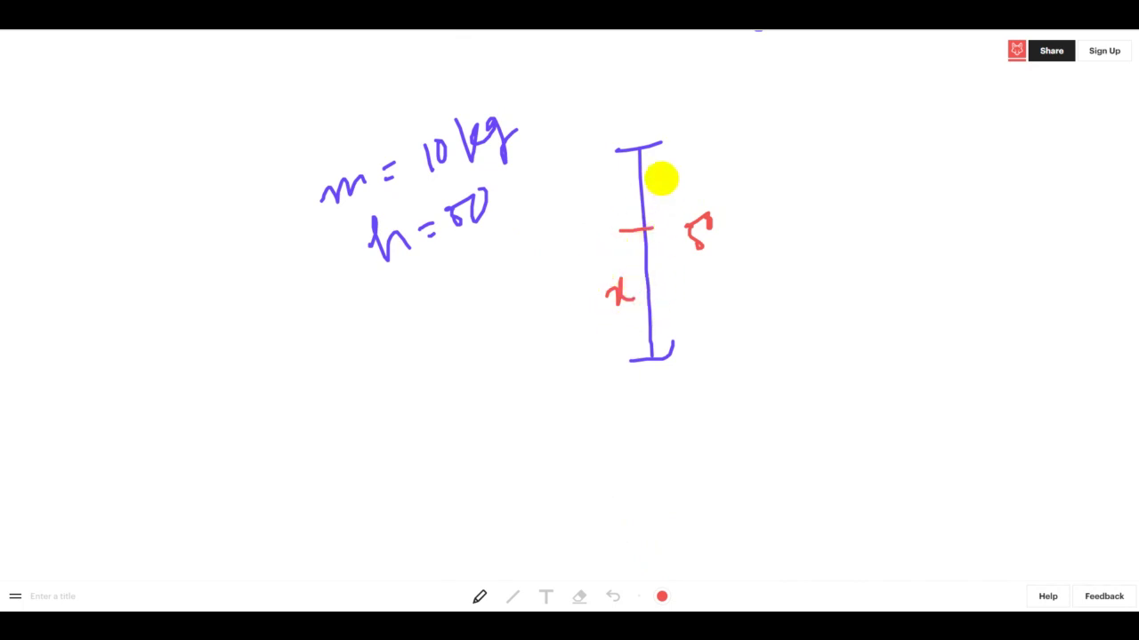
# Step: In green, label the upper part 50 − x and the lower part h1, then mark the PDF's potential-energy wording
pyautogui.click(663, 597)
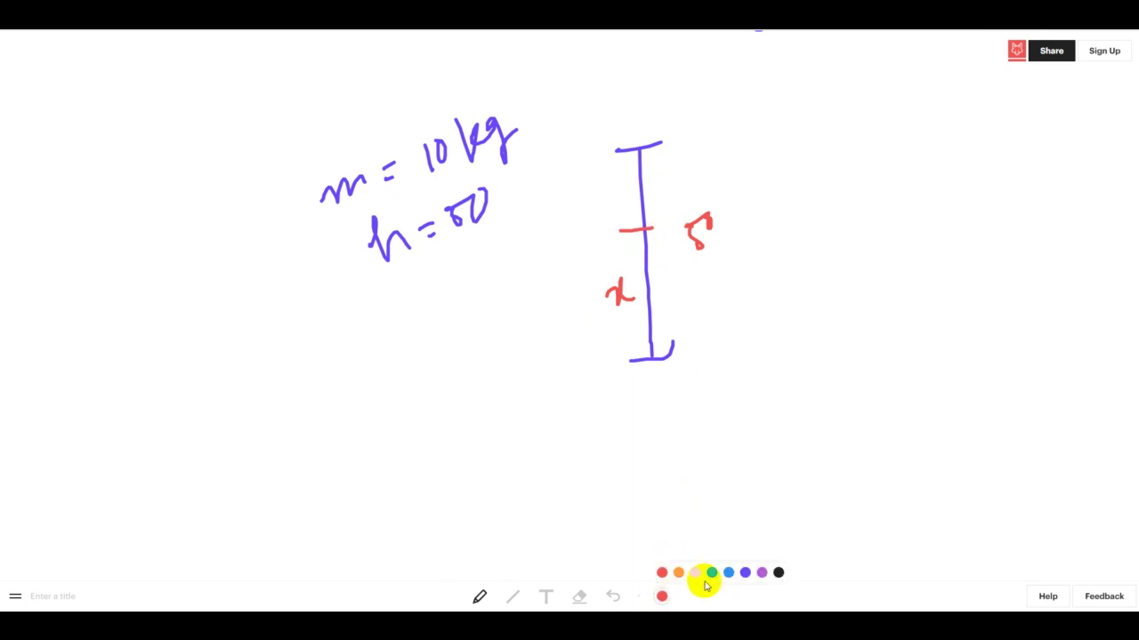
pyautogui.click(714, 572)
pyautogui.moveTo(656, 176)
pyautogui.mouseDown()
pyautogui.moveTo(659, 188)
pyautogui.moveTo(668, 168)
pyautogui.moveTo(717, 143)
pyautogui.moveTo(722, 158)
pyautogui.mouseUp()
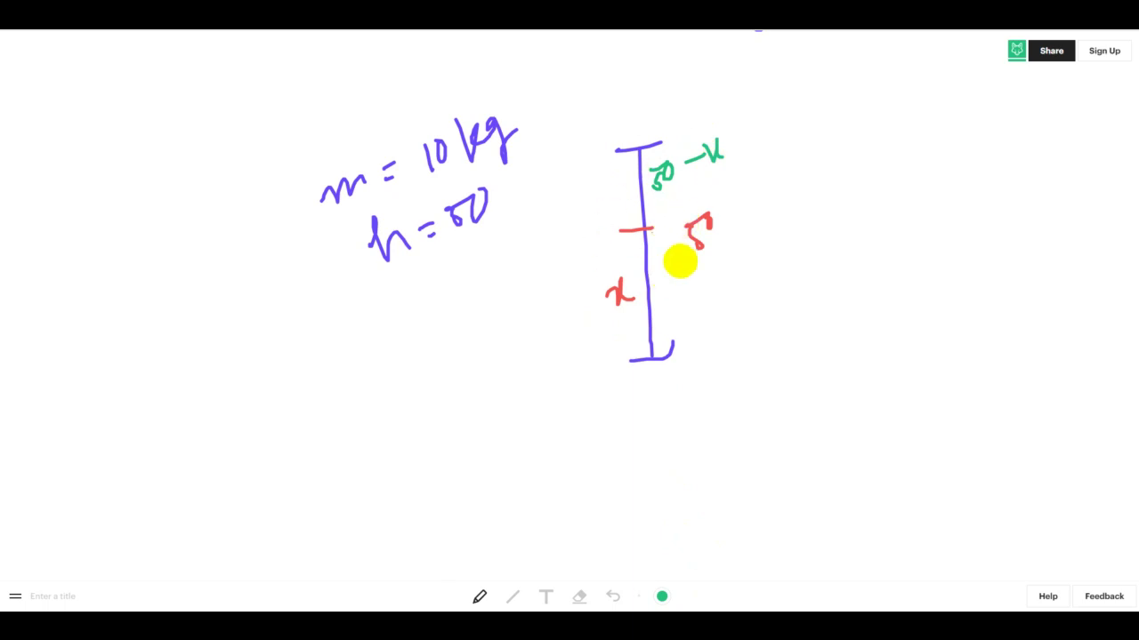
pyautogui.moveTo(662, 270); pyautogui.dragTo(662, 290)
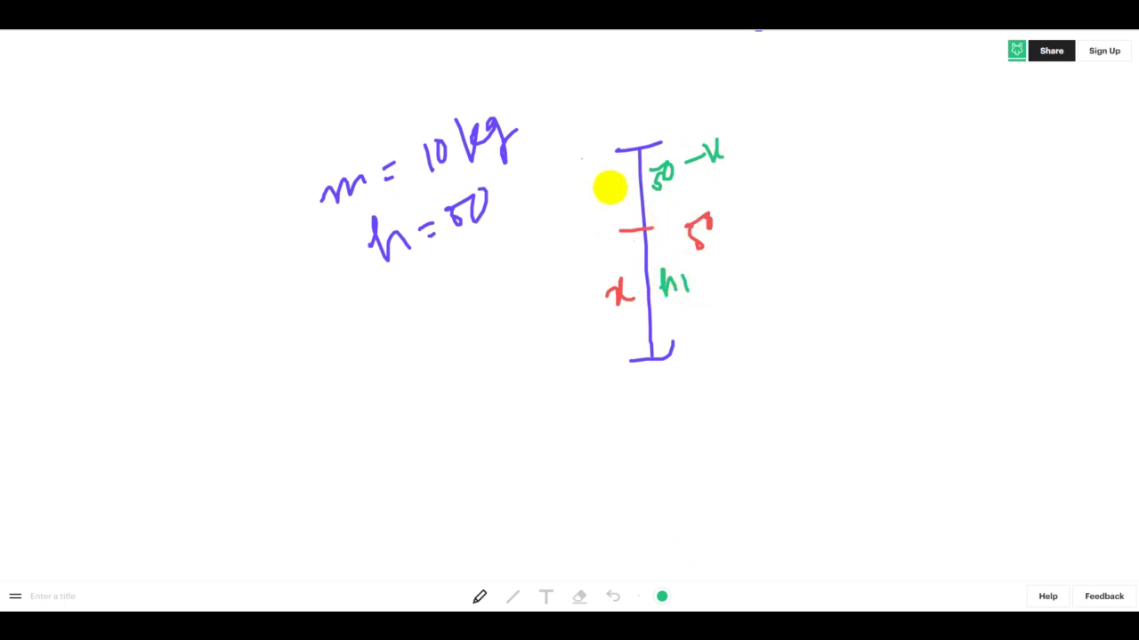
pyautogui.moveTo(609, 181); pyautogui.dragTo(658, 189)
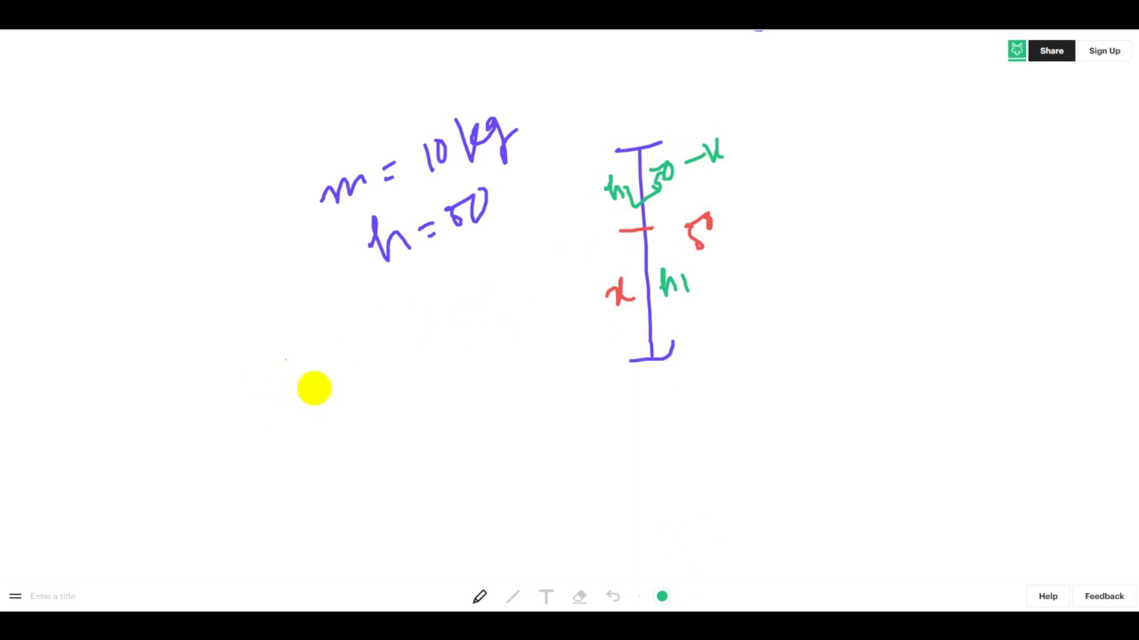
pyautogui.hotkey('alt', 'Tab')
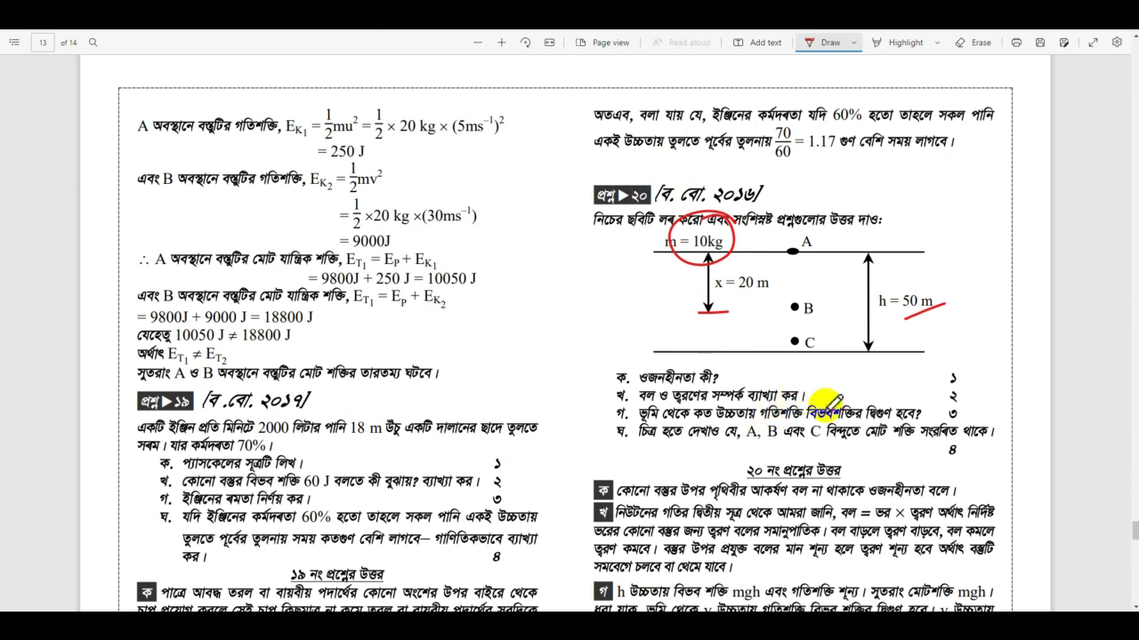
pyautogui.moveTo(833, 412); pyautogui.dragTo(855, 410)
# Step: Write Ek = 2Ep and ½mv² = 2mgh in green below the question data
pyautogui.hotkey('alt', 'Tab')
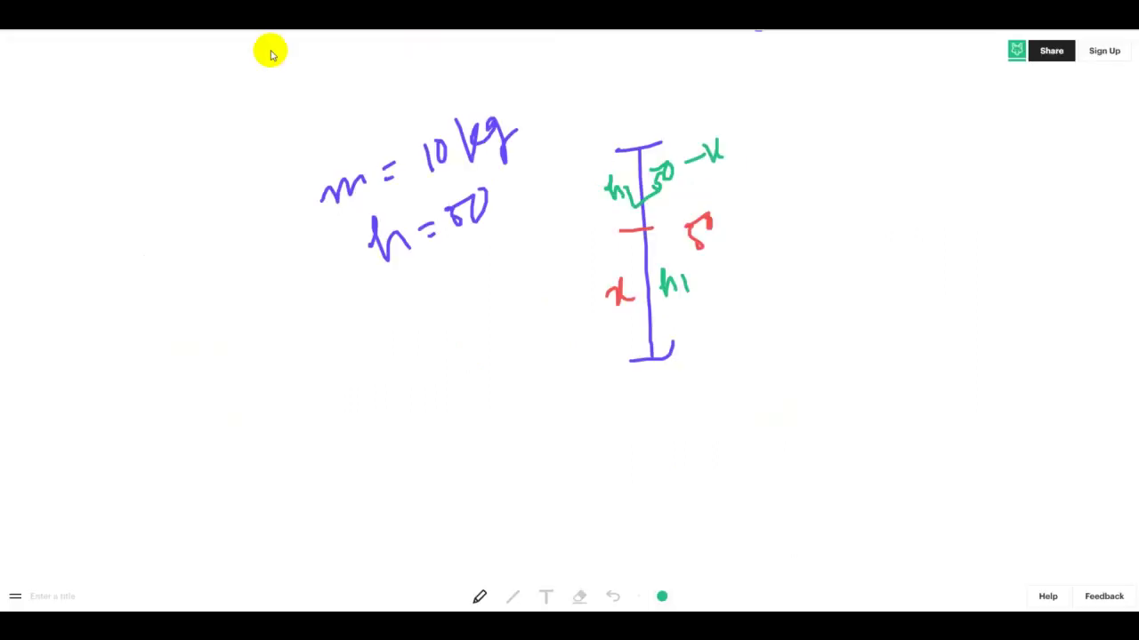
pyautogui.moveTo(302, 388)
pyautogui.mouseDown()
pyautogui.moveTo(336, 412)
pyautogui.moveTo(378, 379)
pyautogui.moveTo(433, 371)
pyautogui.moveTo(436, 330)
pyautogui.moveTo(460, 350)
pyautogui.moveTo(436, 352)
pyautogui.mouseUp()
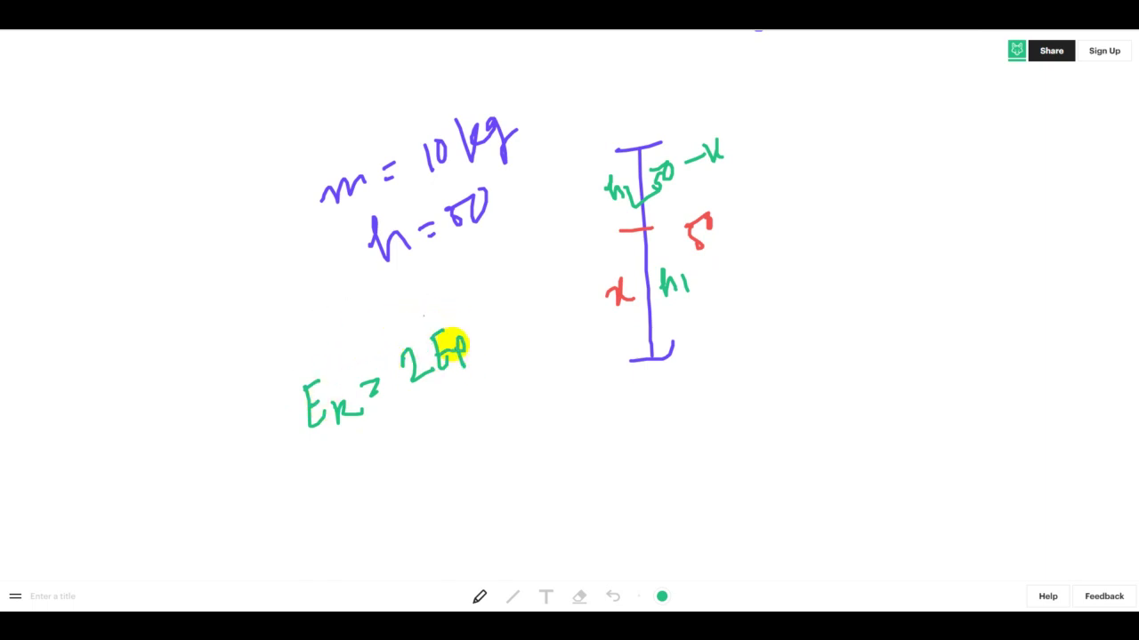
pyautogui.scroll(-3, 407, 357)
pyautogui.moveTo(201, 281); pyautogui.dragTo(272, 251)
pyautogui.moveTo(279, 385); pyautogui.dragTo(305, 408)
pyautogui.moveTo(343, 336)
pyautogui.mouseDown()
pyautogui.moveTo(348, 363)
pyautogui.moveTo(391, 364)
pyautogui.mouseUp()
pyautogui.moveTo(374, 386)
pyautogui.mouseDown()
pyautogui.moveTo(373, 401)
pyautogui.moveTo(396, 397)
pyautogui.mouseUp()
pyautogui.moveTo(393, 356)
pyautogui.mouseDown()
pyautogui.moveTo(403, 369)
pyautogui.moveTo(463, 304)
pyautogui.moveTo(477, 321)
pyautogui.moveTo(511, 307)
pyautogui.moveTo(561, 236)
pyautogui.moveTo(582, 257)
pyautogui.mouseUp()
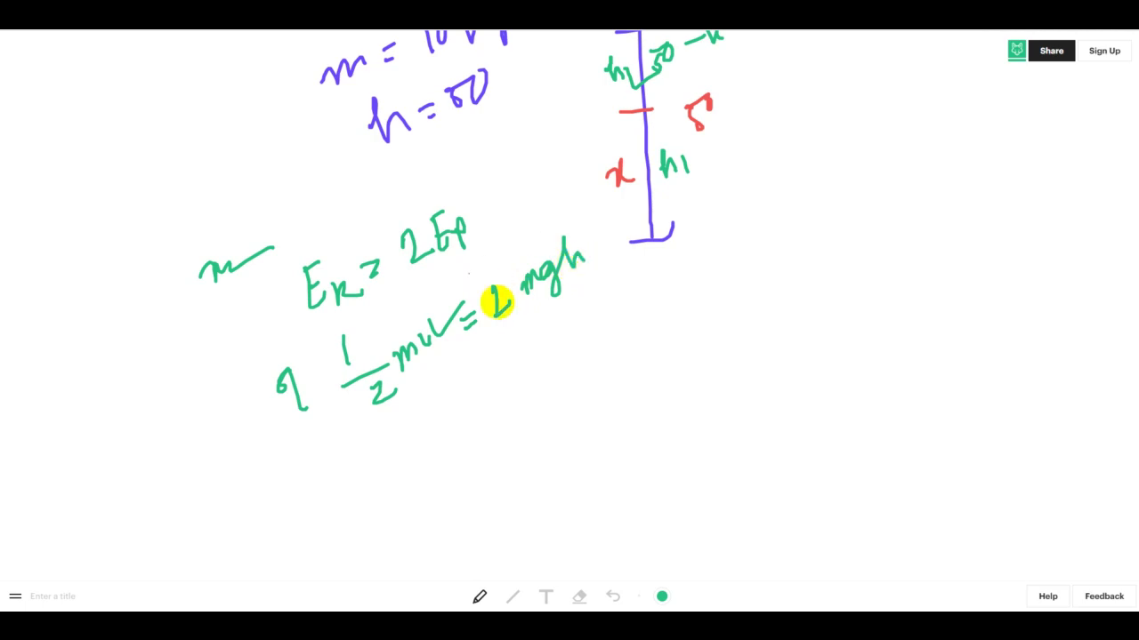
# Step: Write the next line ½v² = 2gh
pyautogui.scroll(-1, 312, 366)
pyautogui.moveTo(341, 437)
pyautogui.mouseDown()
pyautogui.moveTo(332, 425)
pyautogui.moveTo(360, 439)
pyautogui.mouseUp()
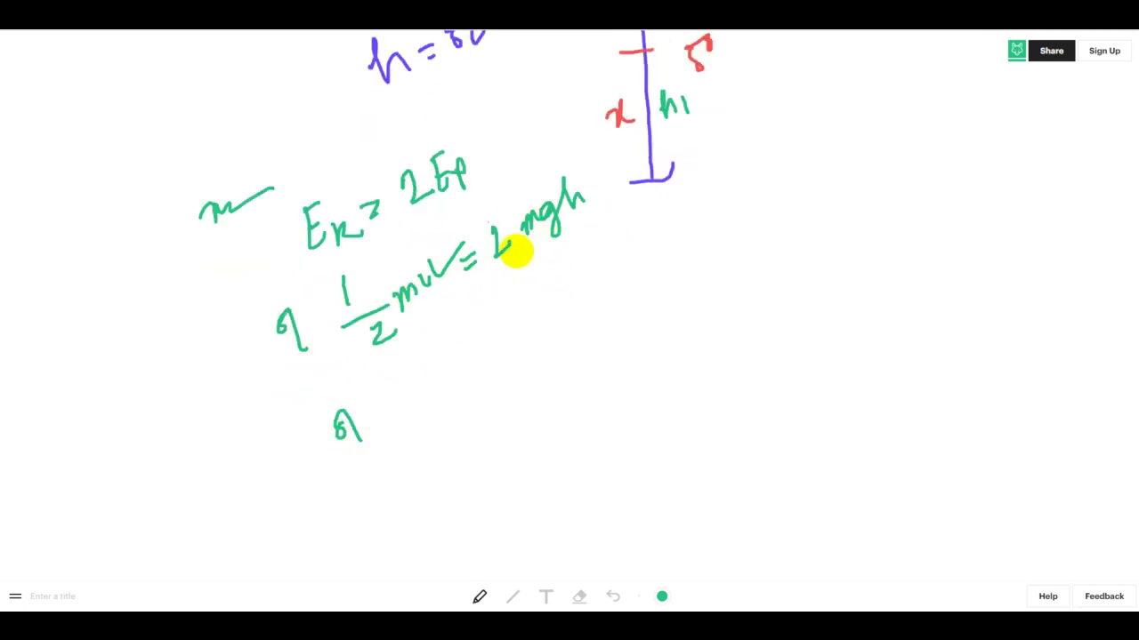
pyautogui.moveTo(400, 372); pyautogui.dragTo(404, 393)
pyautogui.moveTo(393, 427)
pyautogui.mouseDown()
pyautogui.moveTo(434, 399)
pyautogui.moveTo(453, 412)
pyautogui.moveTo(459, 368)
pyautogui.moveTo(501, 357)
pyautogui.mouseUp()
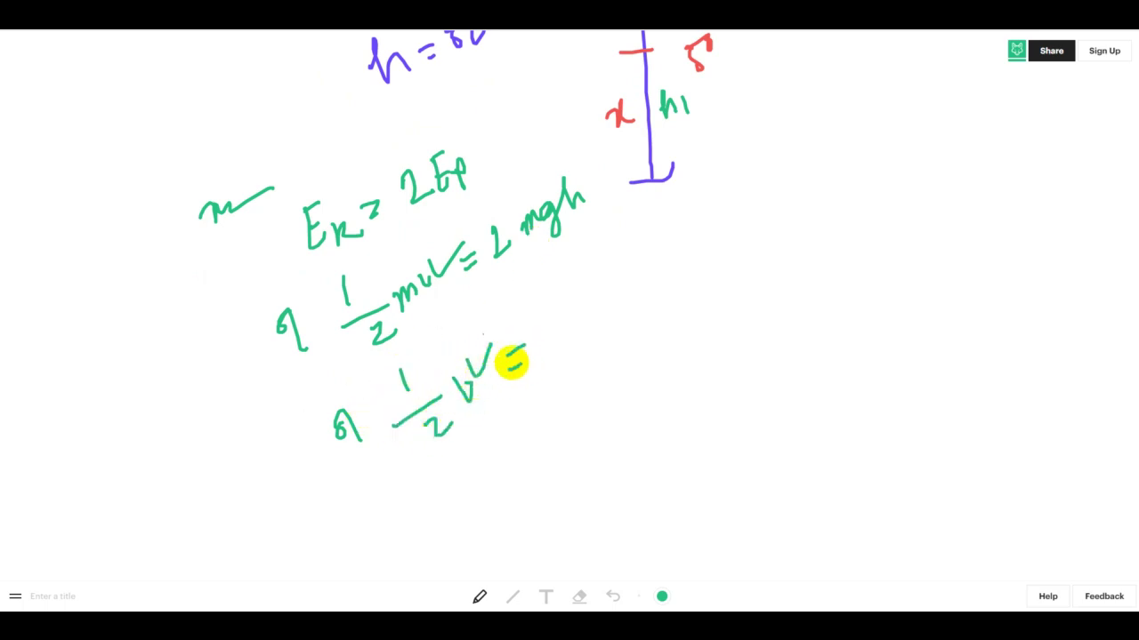
pyautogui.moveTo(551, 314)
pyautogui.mouseDown()
pyautogui.moveTo(582, 308)
pyautogui.moveTo(589, 342)
pyautogui.moveTo(610, 283)
pyautogui.moveTo(617, 301)
pyautogui.mouseUp()
# Step: Write the 'or' line ½(u² + 2gh) = 2gh
pyautogui.scroll(-1, 427, 467)
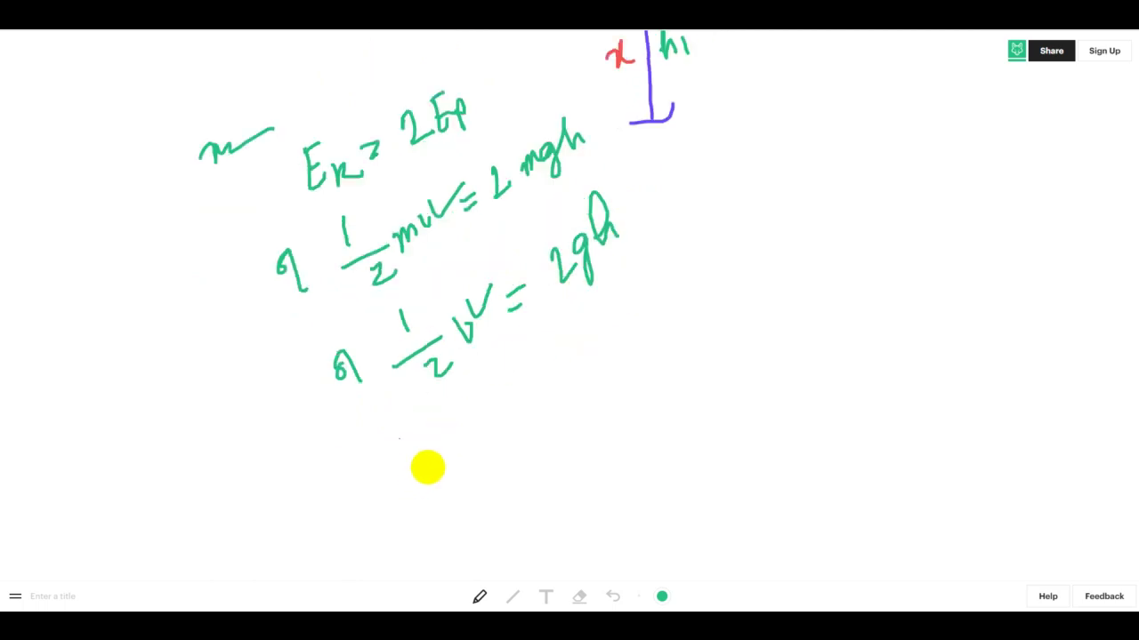
pyautogui.moveTo(423, 461); pyautogui.dragTo(451, 455)
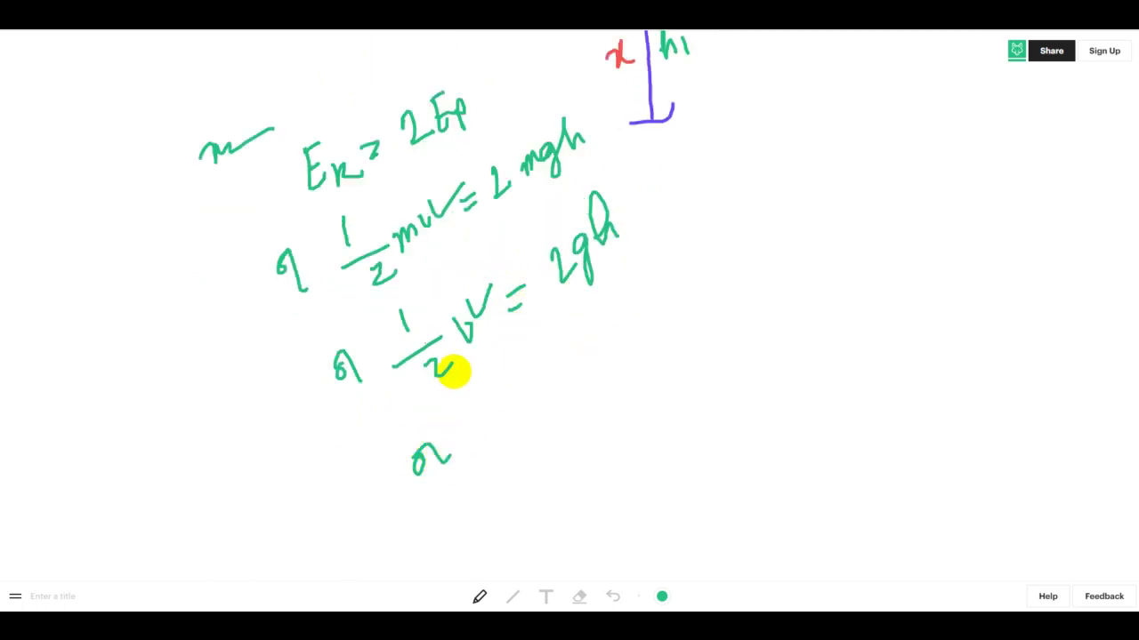
pyautogui.moveTo(462, 405)
pyautogui.mouseDown()
pyautogui.moveTo(464, 431)
pyautogui.moveTo(512, 430)
pyautogui.moveTo(519, 463)
pyautogui.mouseUp()
pyautogui.moveTo(541, 384); pyautogui.dragTo(536, 430)
pyautogui.moveTo(546, 396)
pyautogui.mouseDown()
pyautogui.moveTo(613, 366)
pyautogui.moveTo(617, 343)
pyautogui.moveTo(671, 351)
pyautogui.mouseUp()
pyautogui.moveTo(684, 304); pyautogui.dragTo(696, 299)
pyautogui.moveTo(686, 313); pyautogui.dragTo(699, 307)
pyautogui.moveTo(721, 265); pyautogui.dragTo(781, 233)
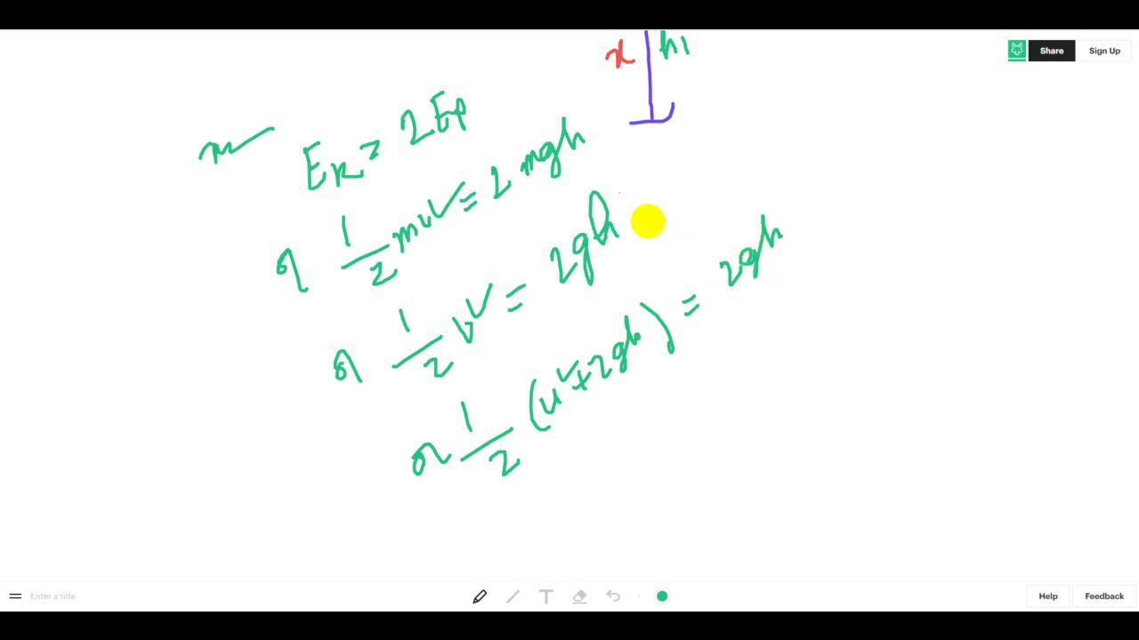
# Step: Add h₁ subscripts to the heights and draw a downward arrow beside the diagram
pyautogui.moveTo(597, 137); pyautogui.dragTo(599, 154)
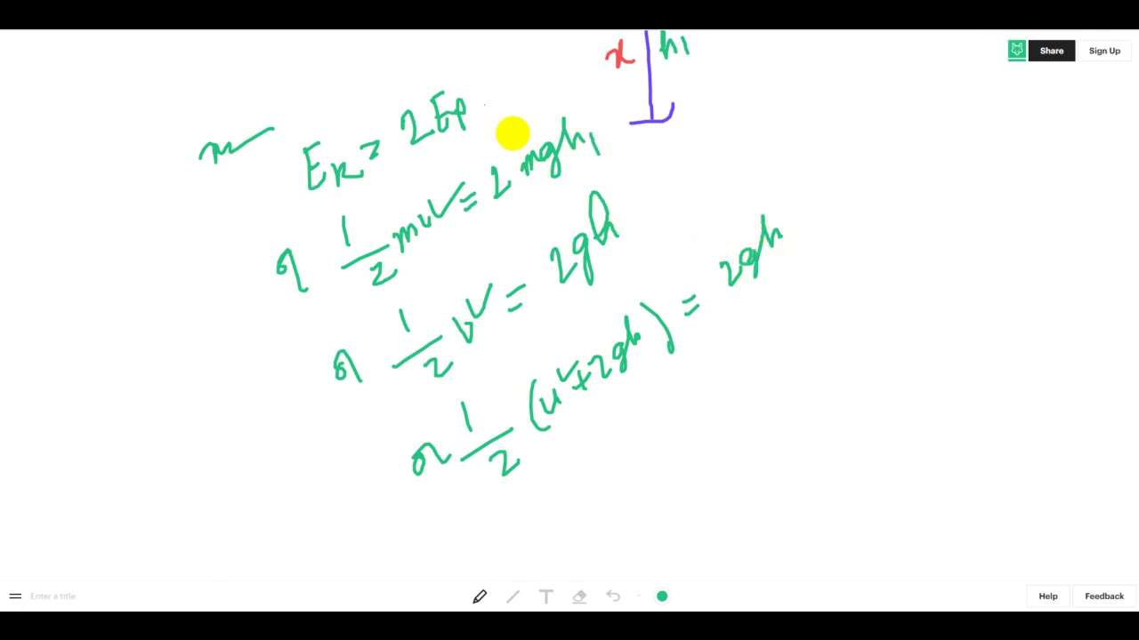
pyautogui.scroll(2, 418, 111)
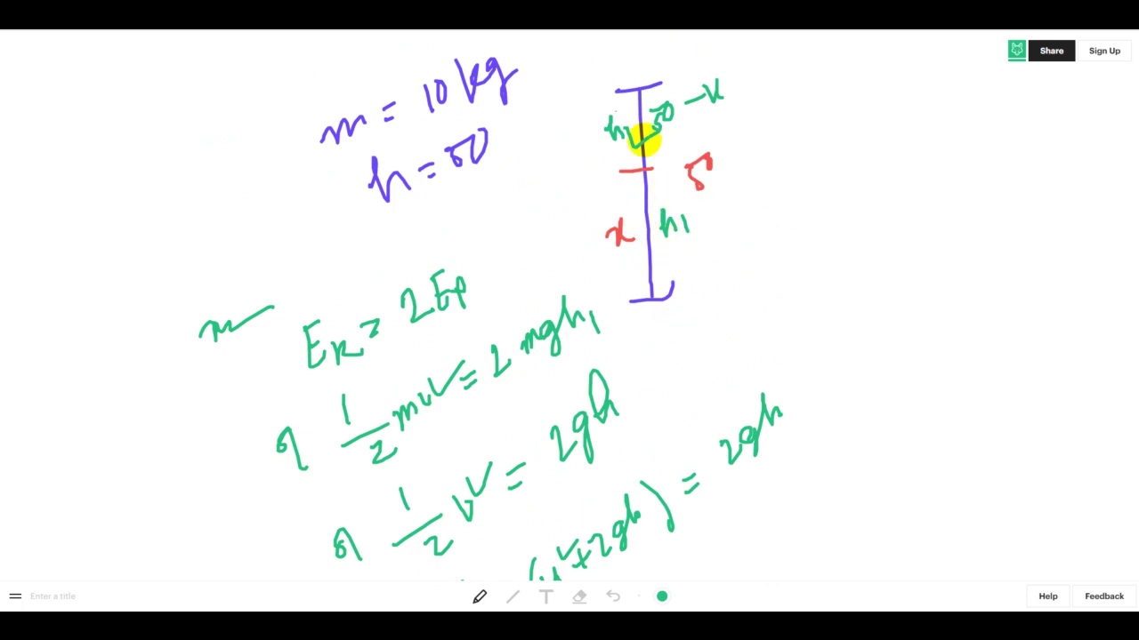
pyautogui.scroll(-2, 600, 241)
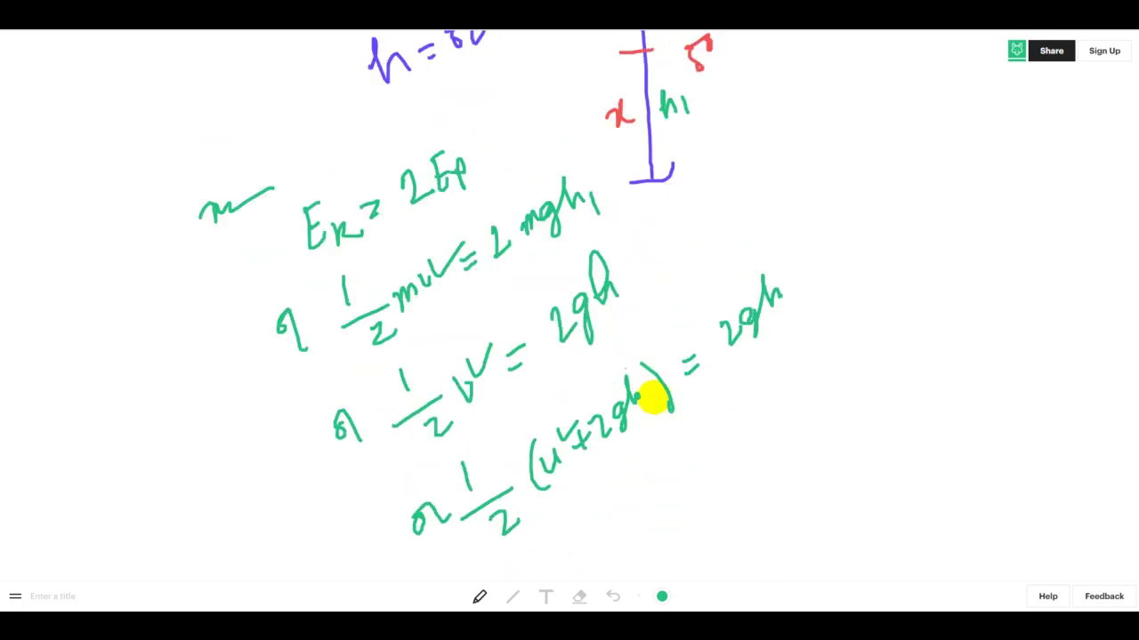
pyautogui.moveTo(805, 286); pyautogui.dragTo(803, 306)
pyautogui.scroll(-3, 673, 302)
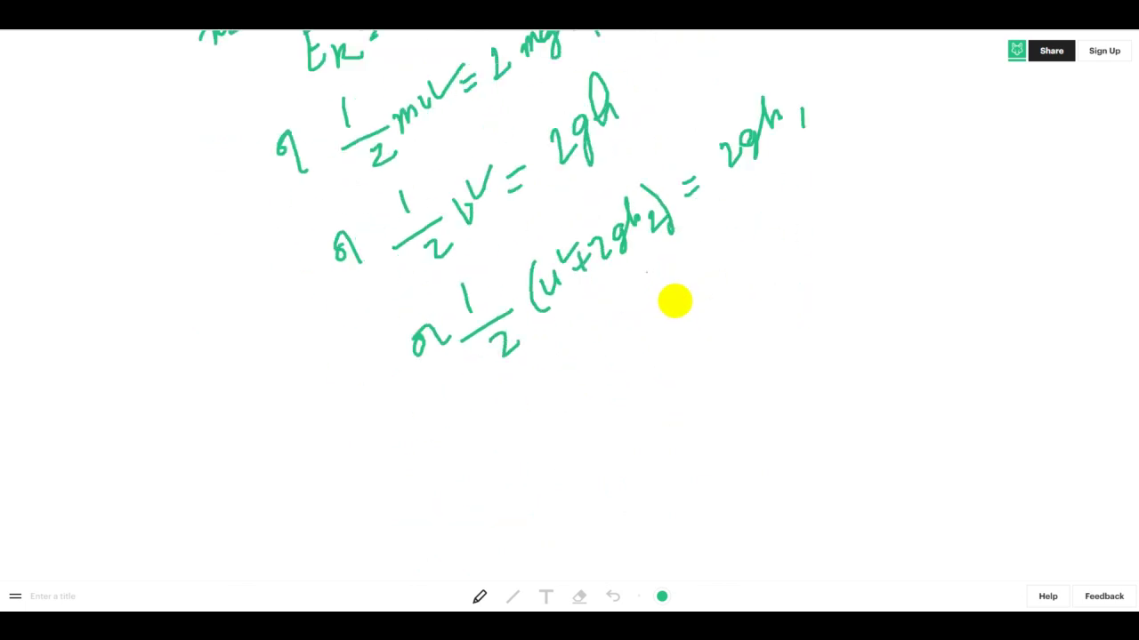
pyautogui.moveTo(498, 440)
pyautogui.mouseDown()
pyautogui.moveTo(492, 472)
pyautogui.moveTo(532, 460)
pyautogui.mouseUp()
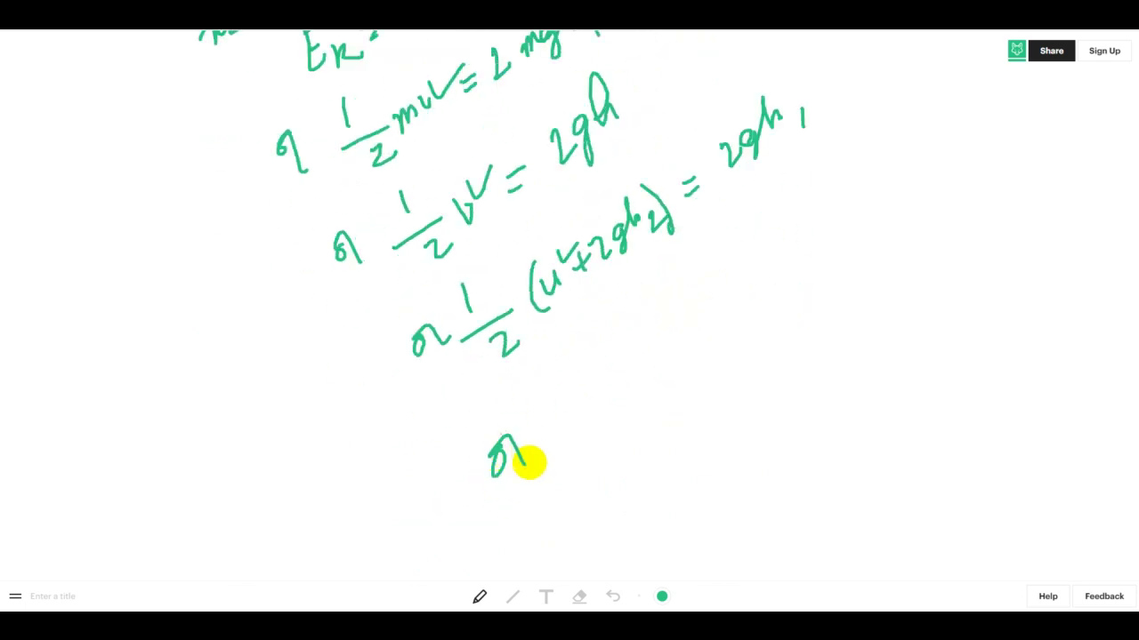
pyautogui.scroll(3, 557, 296)
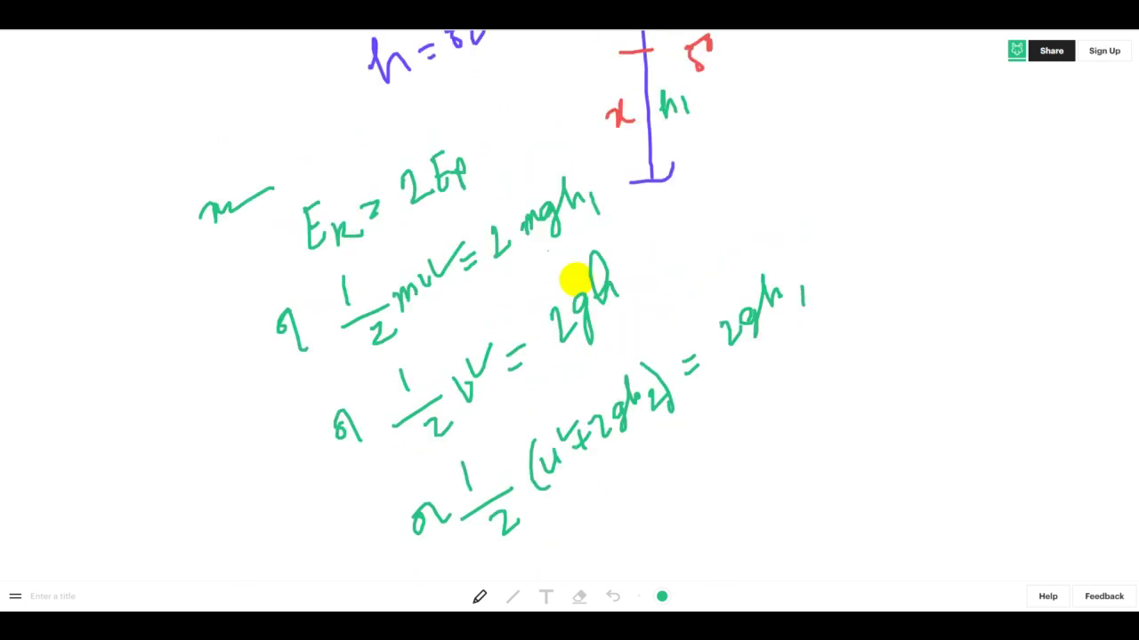
pyautogui.scroll(2, 623, 222)
pyautogui.moveTo(745, 66)
pyautogui.mouseDown()
pyautogui.moveTo(788, 62)
pyautogui.moveTo(805, 178)
pyautogui.mouseUp()
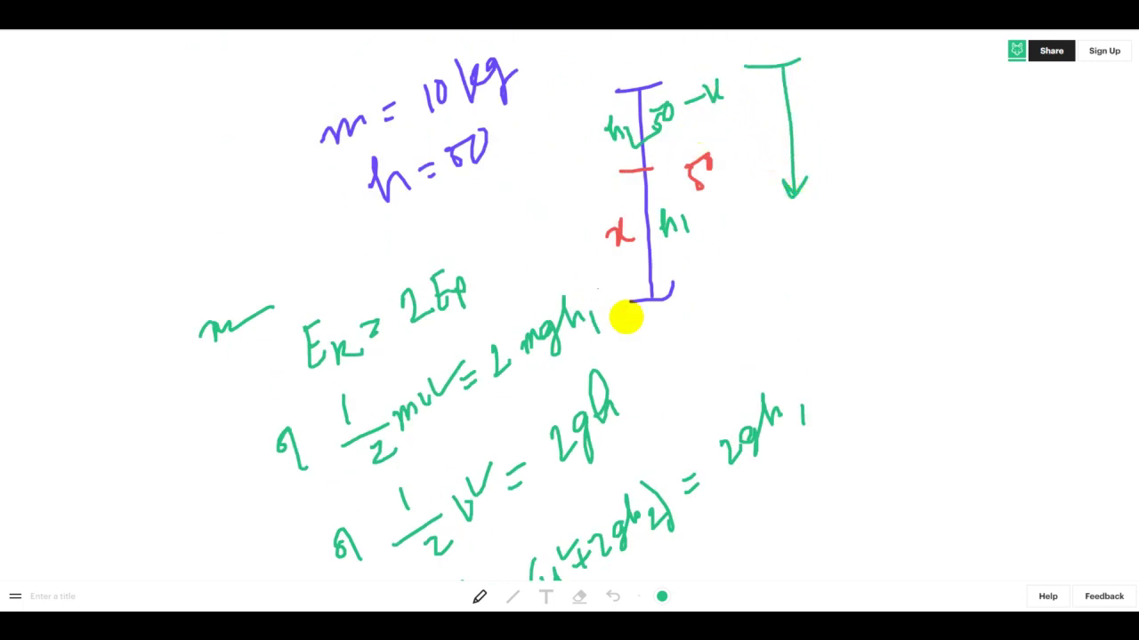
pyautogui.scroll(-3, 614, 356)
pyautogui.scroll(-2, 605, 380)
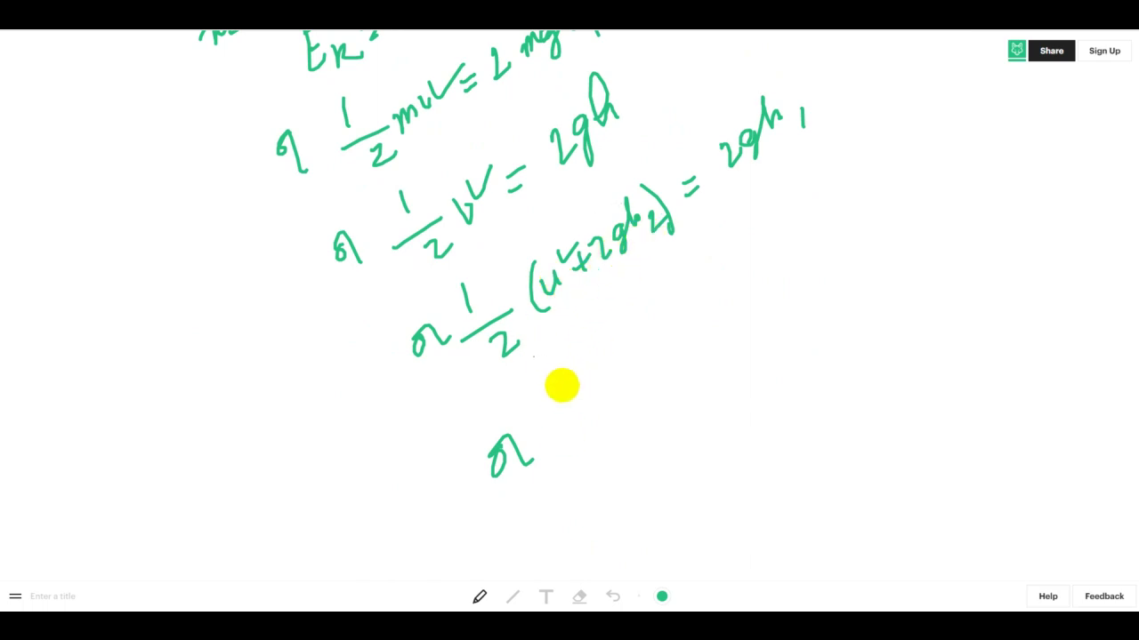
# Step: Write the line 2gh²/2 = 2gh₁
pyautogui.moveTo(555, 375); pyautogui.dragTo(646, 342)
pyautogui.moveTo(572, 429); pyautogui.dragTo(673, 374)
pyautogui.moveTo(623, 423)
pyautogui.mouseDown()
pyautogui.moveTo(658, 437)
pyautogui.moveTo(687, 425)
pyautogui.mouseUp()
pyautogui.moveTo(701, 354); pyautogui.dragTo(723, 357)
pyautogui.moveTo(730, 315)
pyautogui.mouseDown()
pyautogui.moveTo(757, 310)
pyautogui.moveTo(770, 262)
pyautogui.moveTo(806, 261)
pyautogui.moveTo(816, 290)
pyautogui.mouseUp()
pyautogui.scroll(-1, 709, 339)
# Step: Simplify it to h²/2 = h₁ on a new 'or' line
pyautogui.moveTo(599, 505)
pyautogui.mouseDown()
pyautogui.moveTo(592, 516)
pyautogui.moveTo(637, 503)
pyautogui.mouseUp()
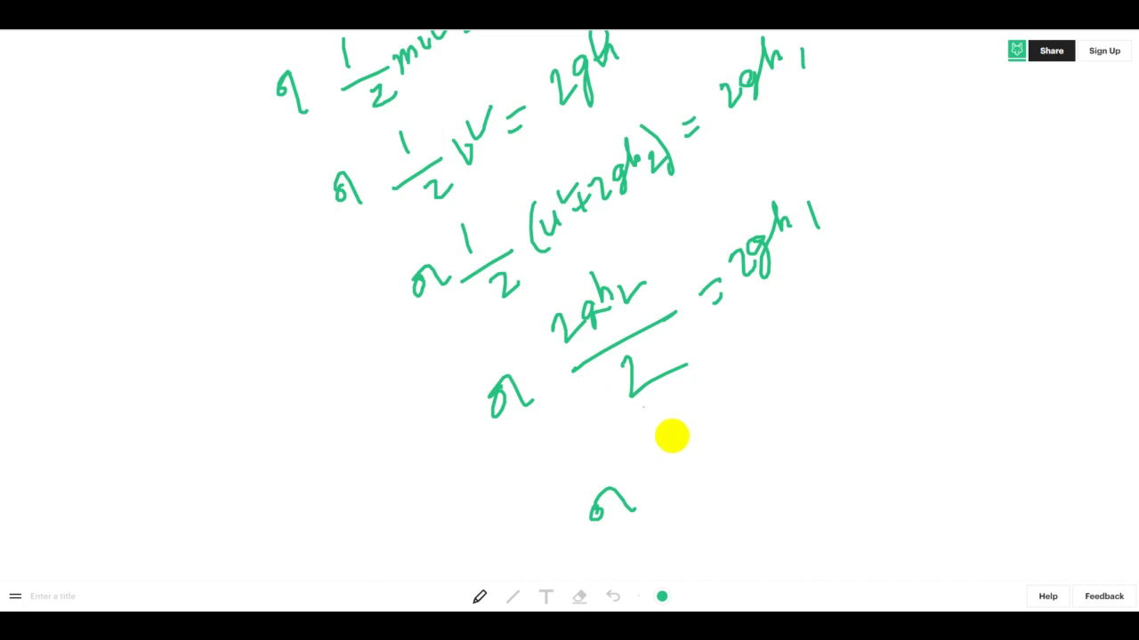
pyautogui.moveTo(675, 417); pyautogui.dragTo(735, 409)
pyautogui.moveTo(680, 491)
pyautogui.mouseDown()
pyautogui.moveTo(751, 445)
pyautogui.moveTo(753, 485)
pyautogui.mouseUp()
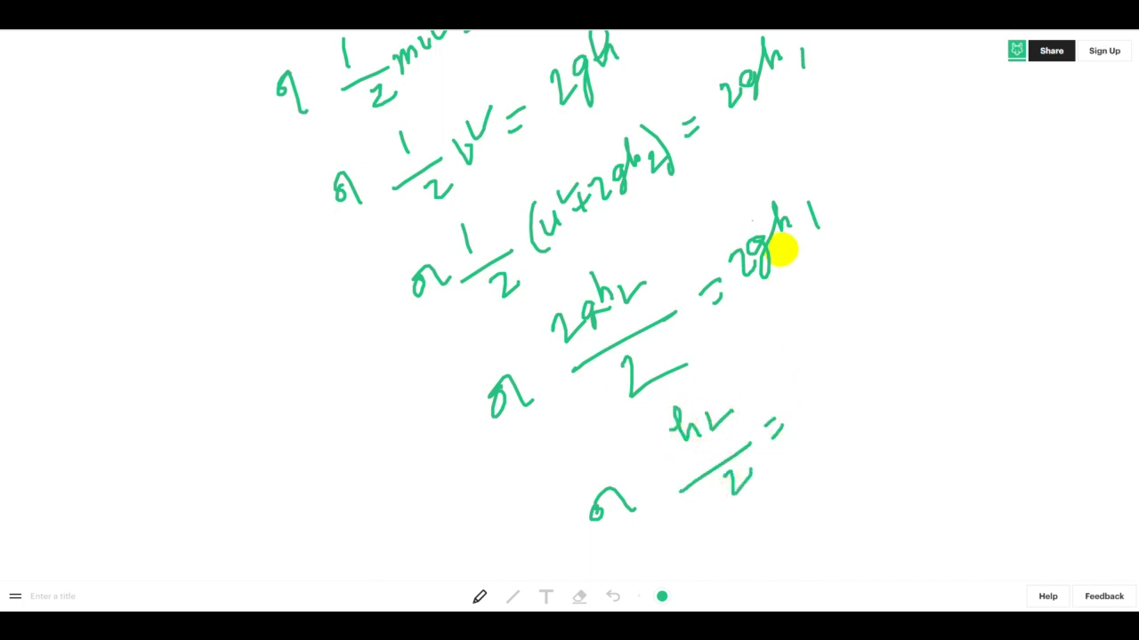
pyautogui.moveTo(798, 371); pyautogui.dragTo(820, 398)
pyautogui.moveTo(831, 378); pyautogui.dragTo(833, 397)
pyautogui.scroll(-3, 735, 423)
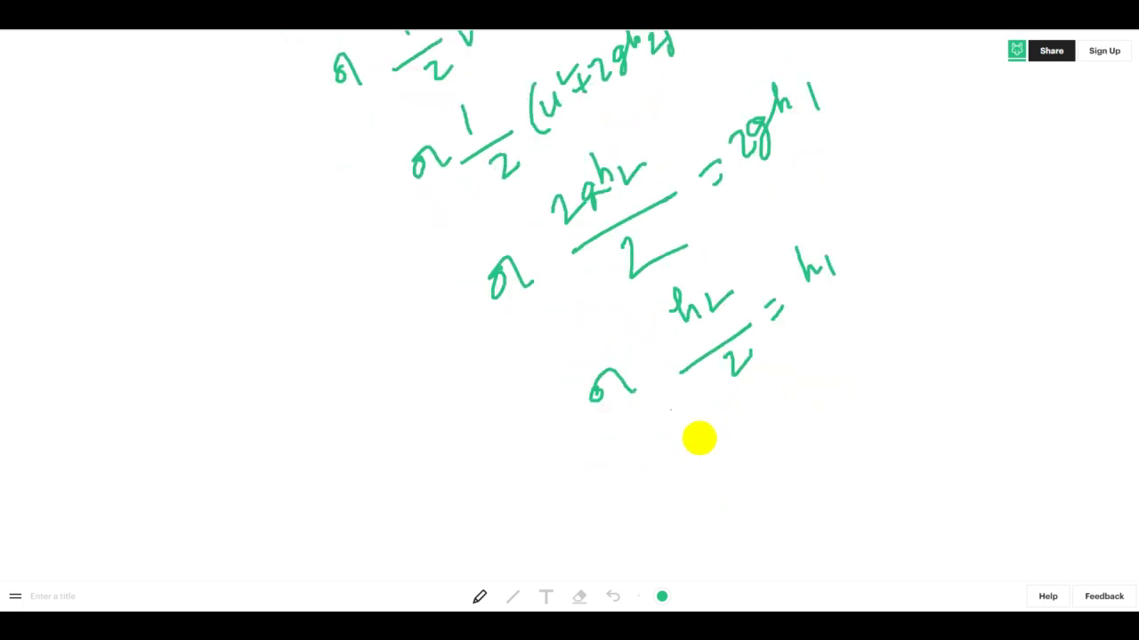
pyautogui.moveTo(666, 481); pyautogui.dragTo(687, 477)
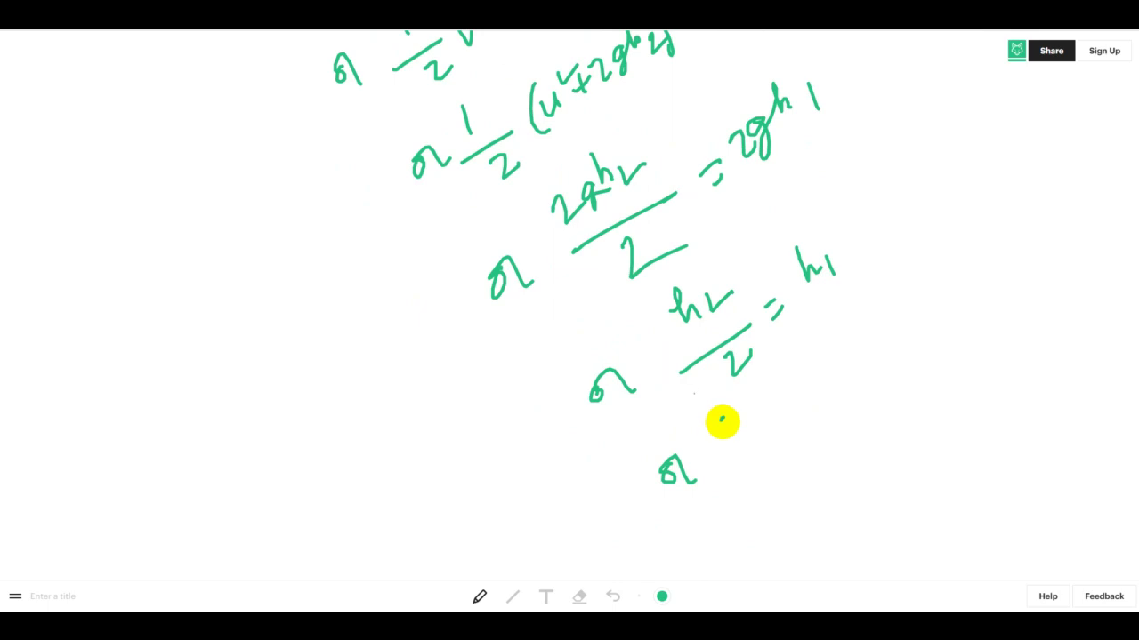
# Step: Write 50 − x = 2x and then 50 = 2x + x
pyautogui.moveTo(721, 420); pyautogui.dragTo(787, 391)
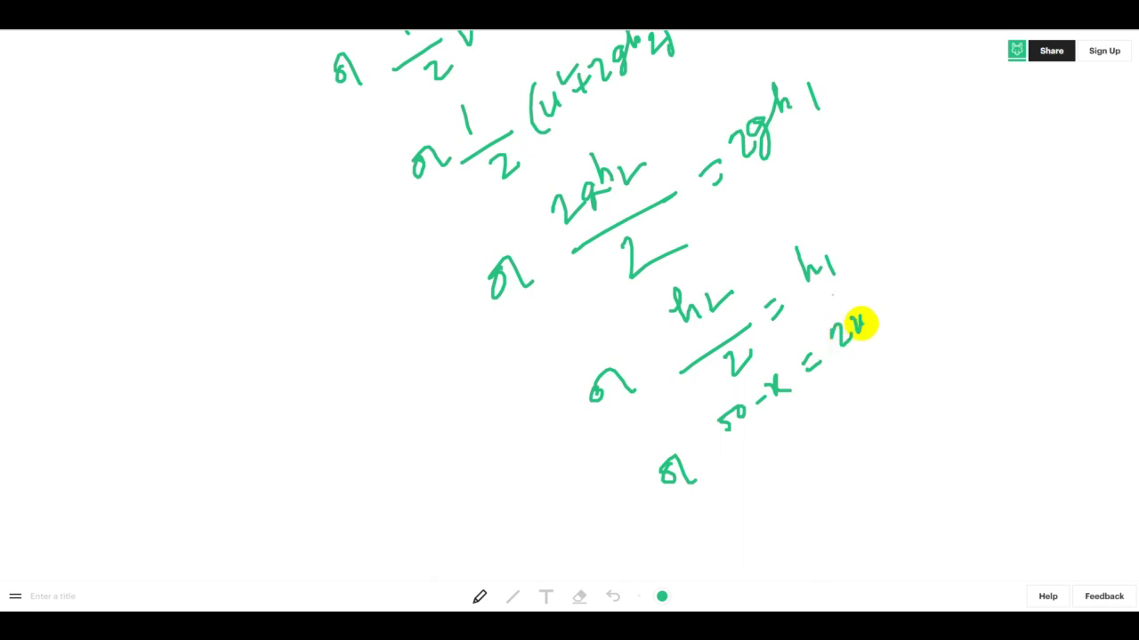
pyautogui.scroll(5, 703, 271)
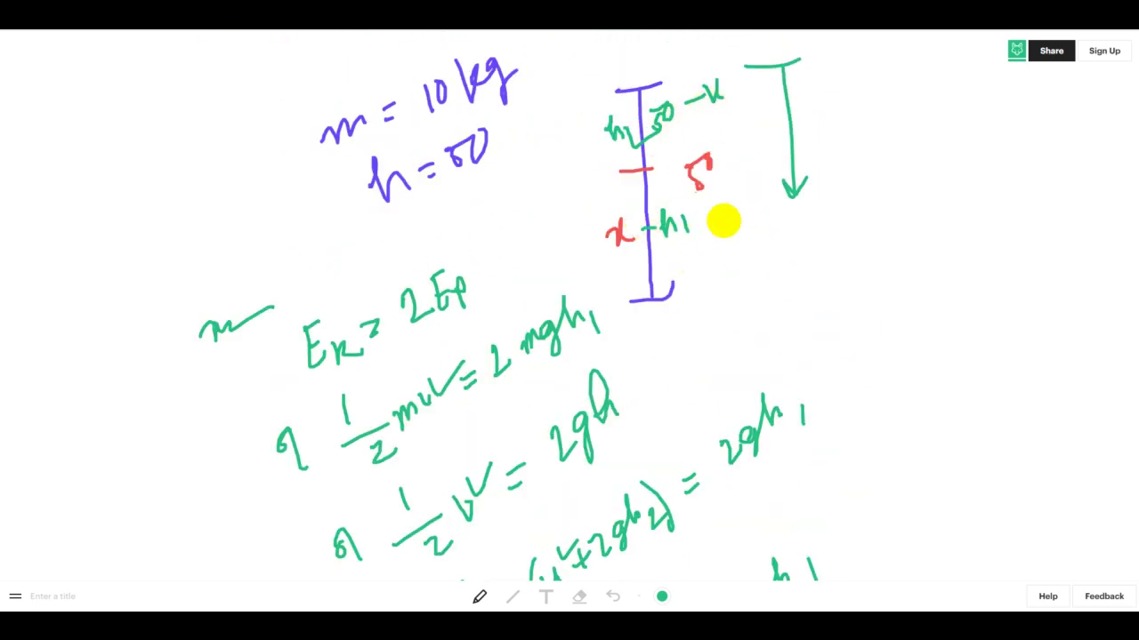
pyautogui.scroll(-7, 724, 222)
pyautogui.moveTo(699, 407); pyautogui.dragTo(734, 415)
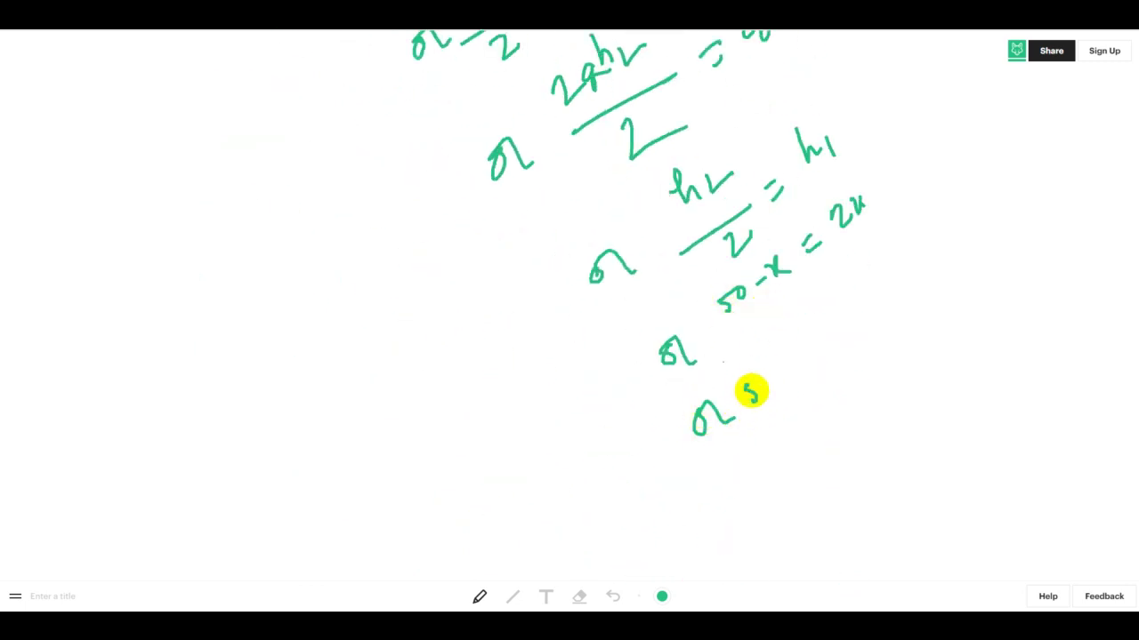
pyautogui.moveTo(770, 365)
pyautogui.mouseDown()
pyautogui.moveTo(827, 347)
pyautogui.moveTo(848, 317)
pyautogui.mouseUp()
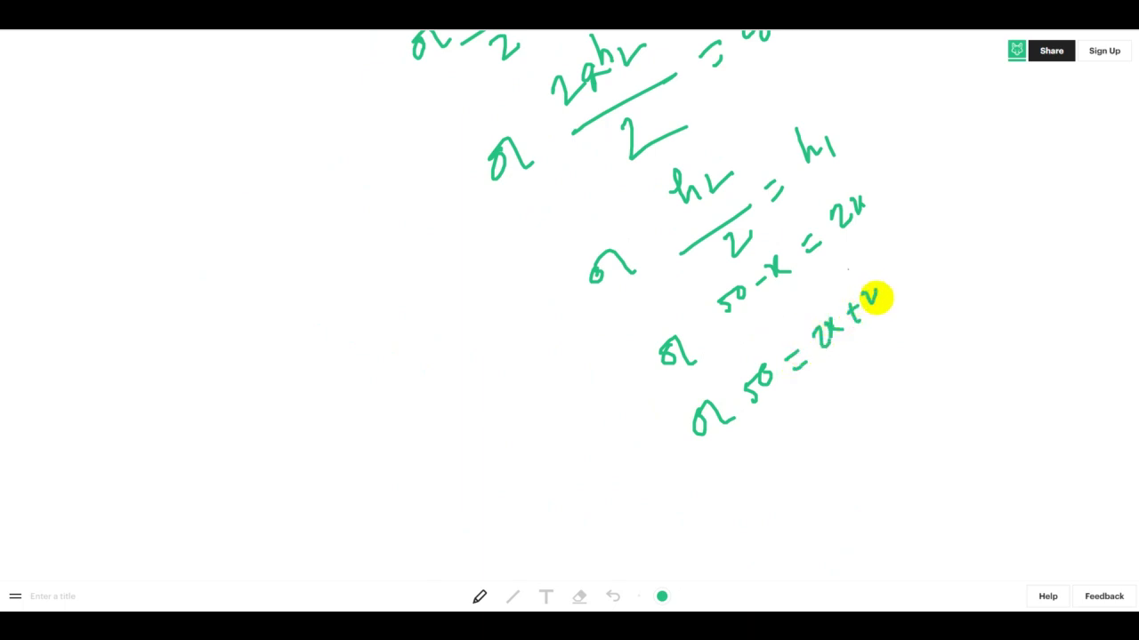
# Step: Conclude with 3x = 50, therefore x = 50/3
pyautogui.moveTo(750, 460)
pyautogui.mouseDown()
pyautogui.moveTo(882, 376)
pyautogui.moveTo(885, 352)
pyautogui.mouseUp()
pyautogui.click(812, 515)
pyautogui.click(816, 504)
pyautogui.click(827, 508)
pyautogui.moveTo(831, 488)
pyautogui.mouseDown()
pyautogui.moveTo(854, 477)
pyautogui.moveTo(864, 452)
pyautogui.moveTo(869, 462)
pyautogui.mouseUp()
pyautogui.moveTo(876, 416)
pyautogui.mouseDown()
pyautogui.moveTo(882, 433)
pyautogui.moveTo(895, 412)
pyautogui.mouseUp()
pyautogui.moveTo(876, 461)
pyautogui.mouseDown()
pyautogui.moveTo(918, 422)
pyautogui.moveTo(906, 473)
pyautogui.mouseUp()
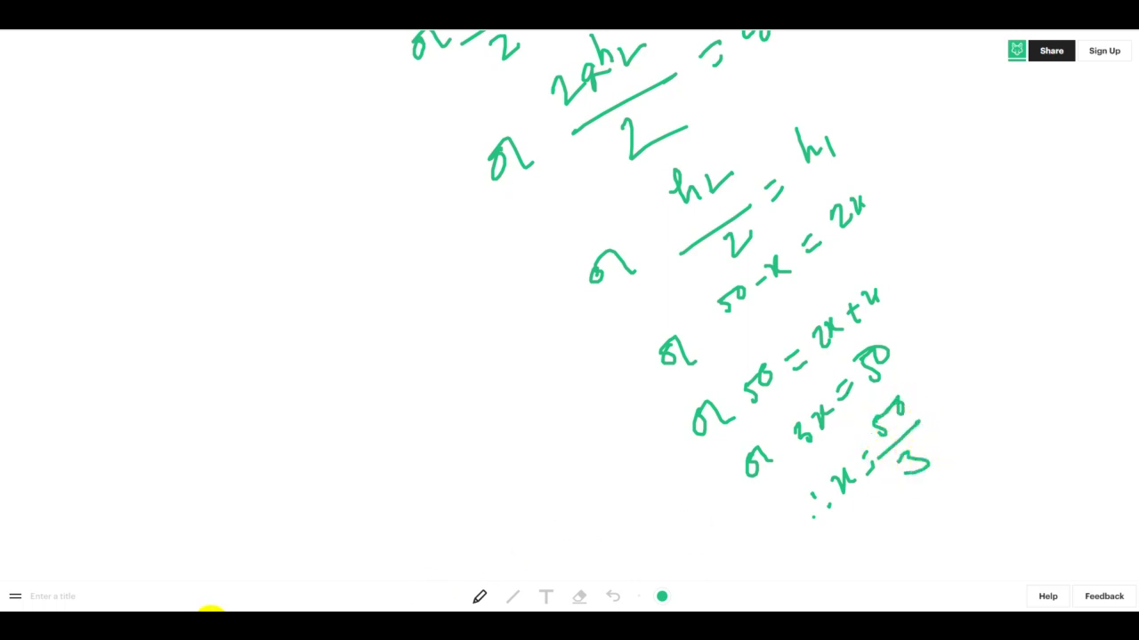
# Step: Compute 50/3 = 16.66666666666667 in Windows Calculator
pyautogui.click(235, 610)
pyautogui.write('50')
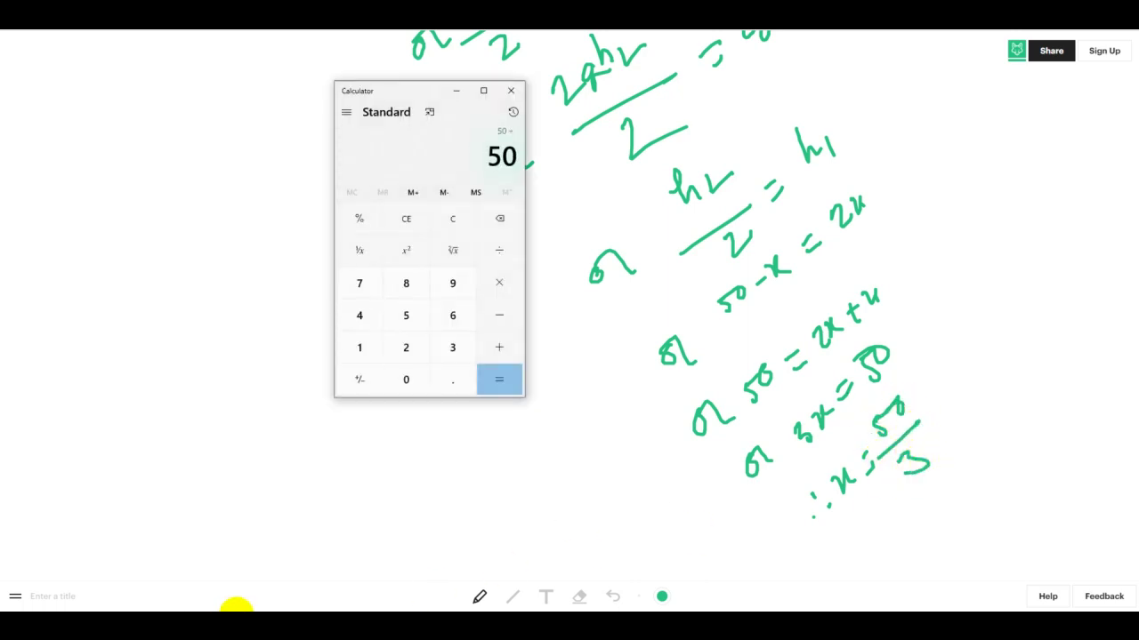
pyautogui.write('/3')
pyautogui.press('Return')
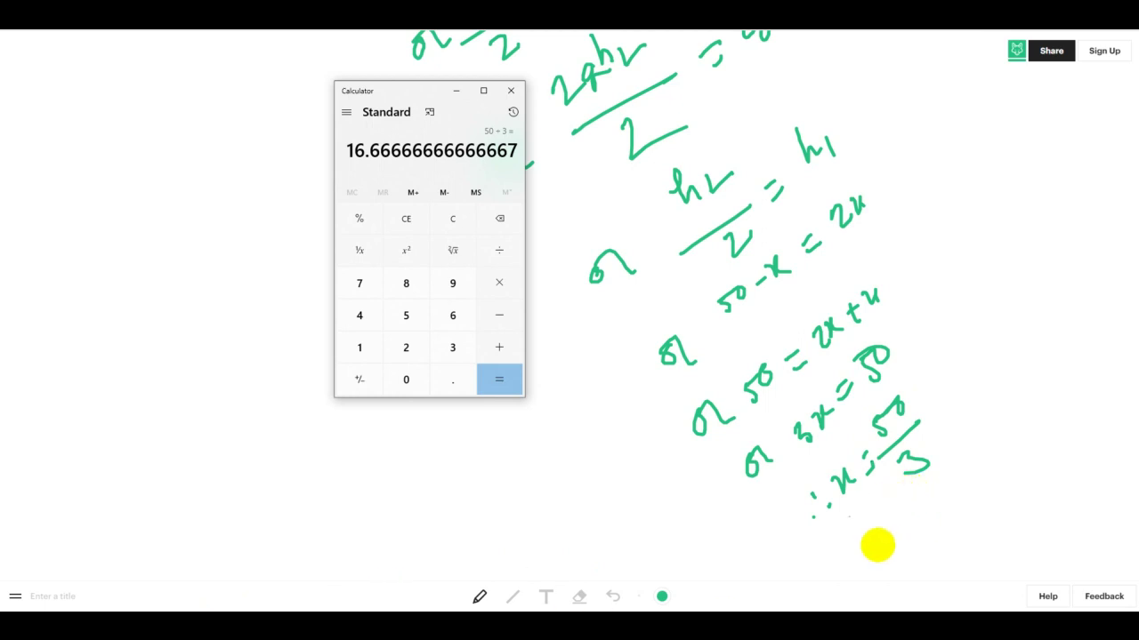
# Step: Write x = 16.6 below the fraction on the whiteboard
pyautogui.click(809, 516)
pyautogui.moveTo(809, 516)
pyautogui.mouseDown()
pyautogui.moveTo(864, 541)
pyautogui.moveTo(1006, 434)
pyautogui.mouseUp()
pyautogui.hotkey('alt', 'Tab')
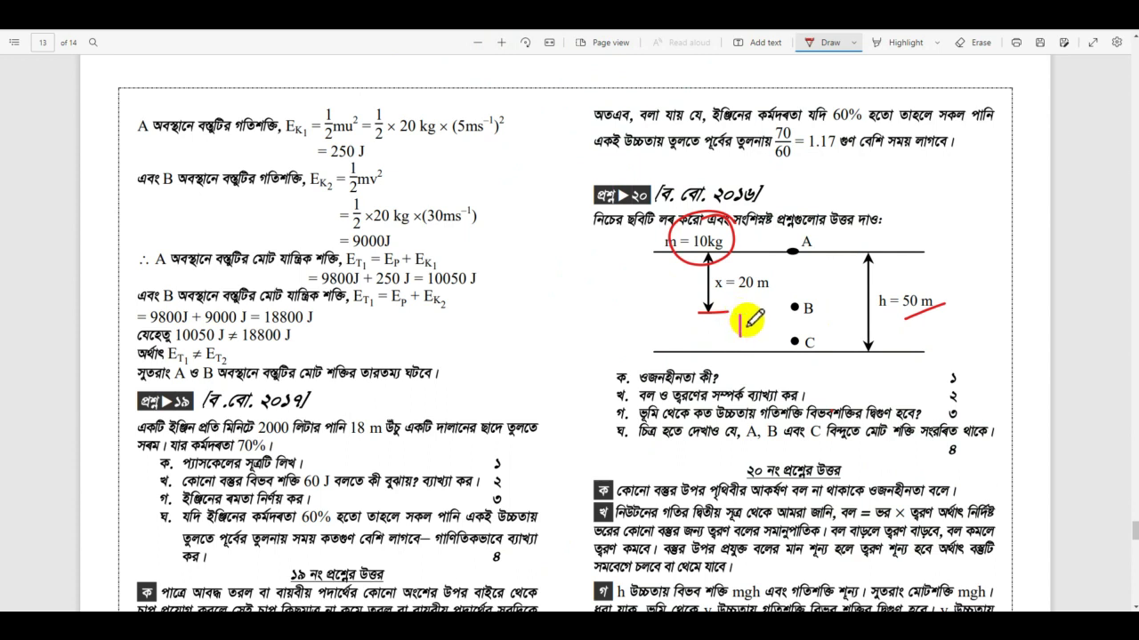
# Step: Annotate the question 20 diagram in red with 16.6 and 25 near point C
pyautogui.moveTo(772, 319); pyautogui.dragTo(769, 330)
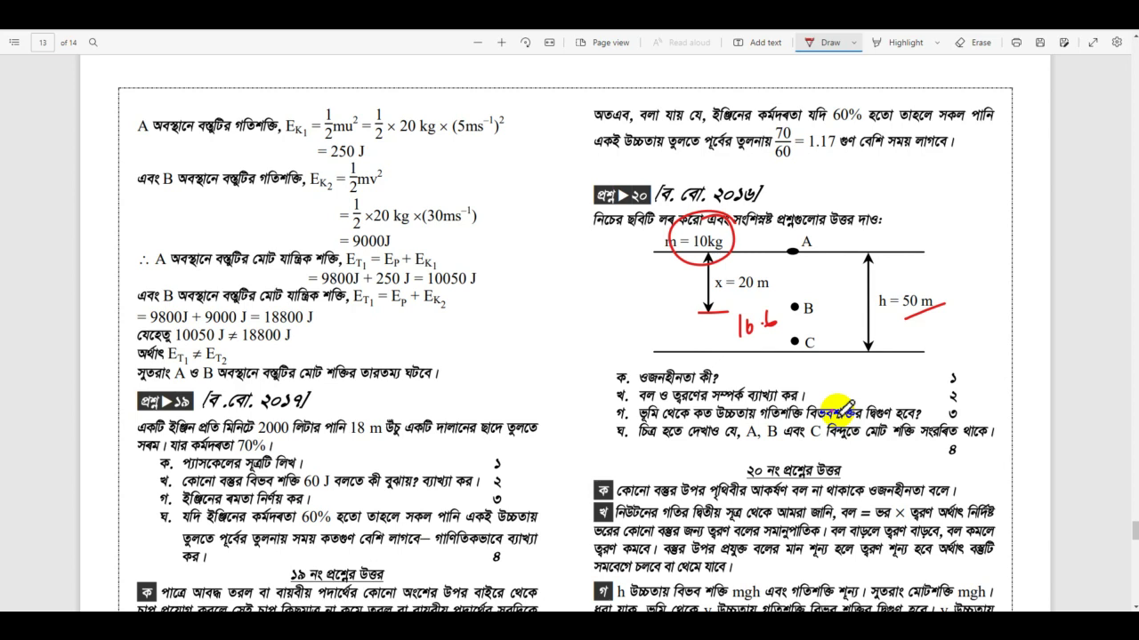
pyautogui.hotkey('alt', 'Tab')
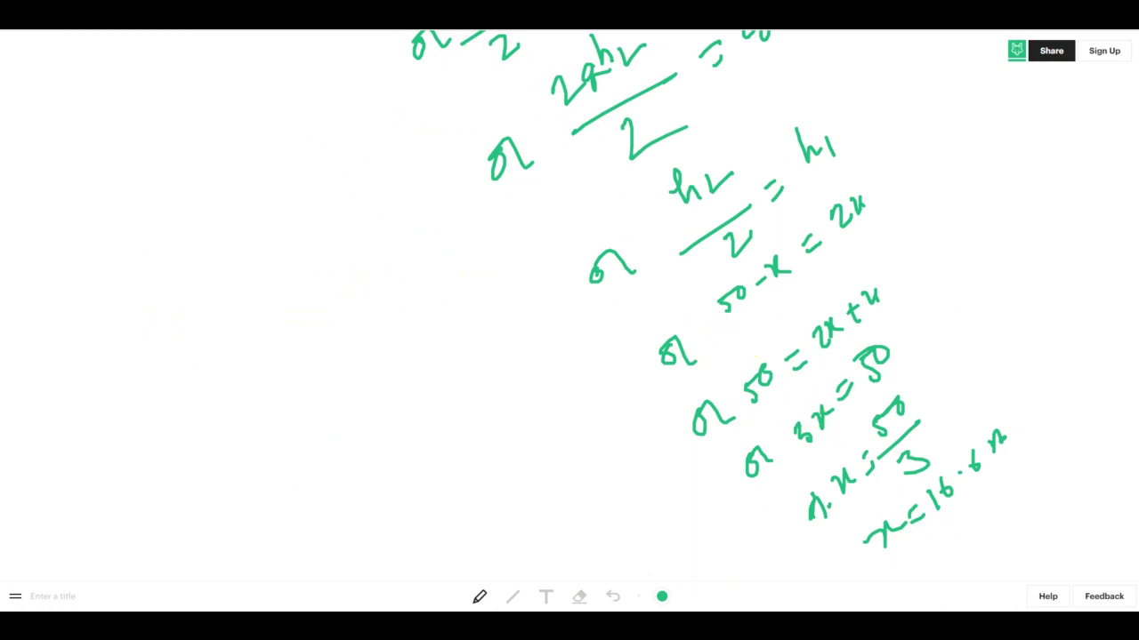
pyautogui.hotkey('alt', 'Tab')
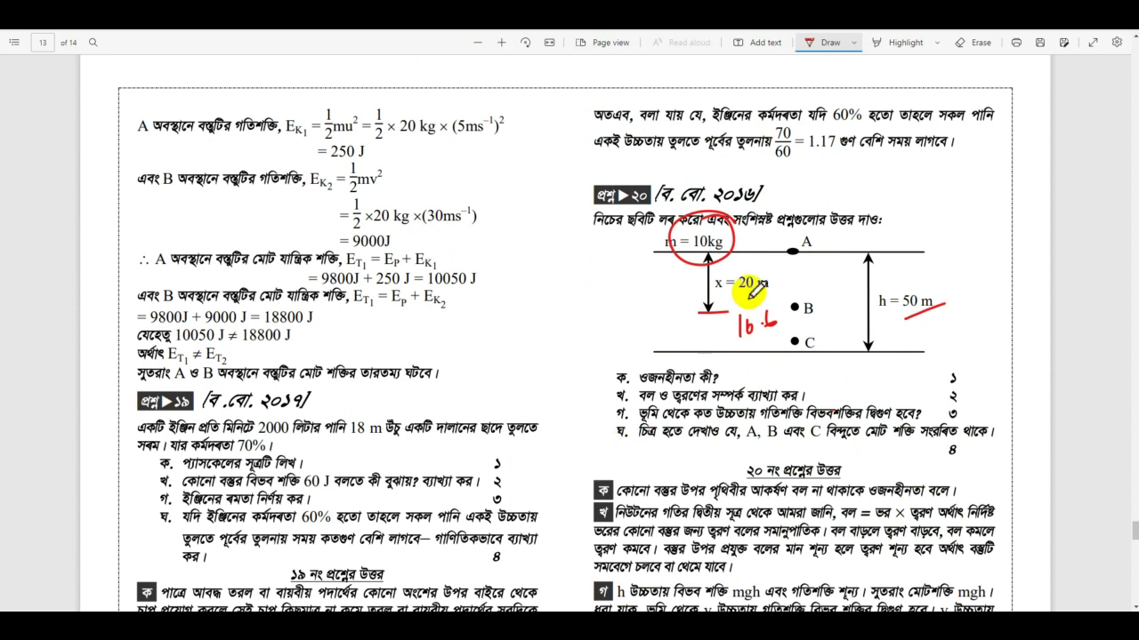
pyautogui.moveTo(830, 334); pyautogui.dragTo(852, 324)
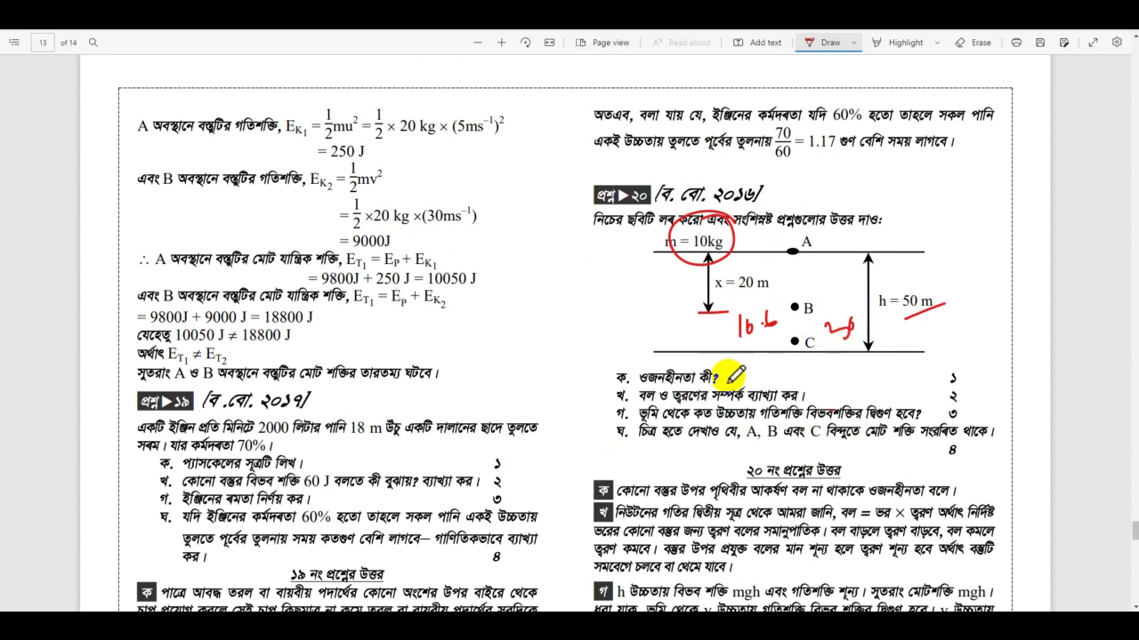
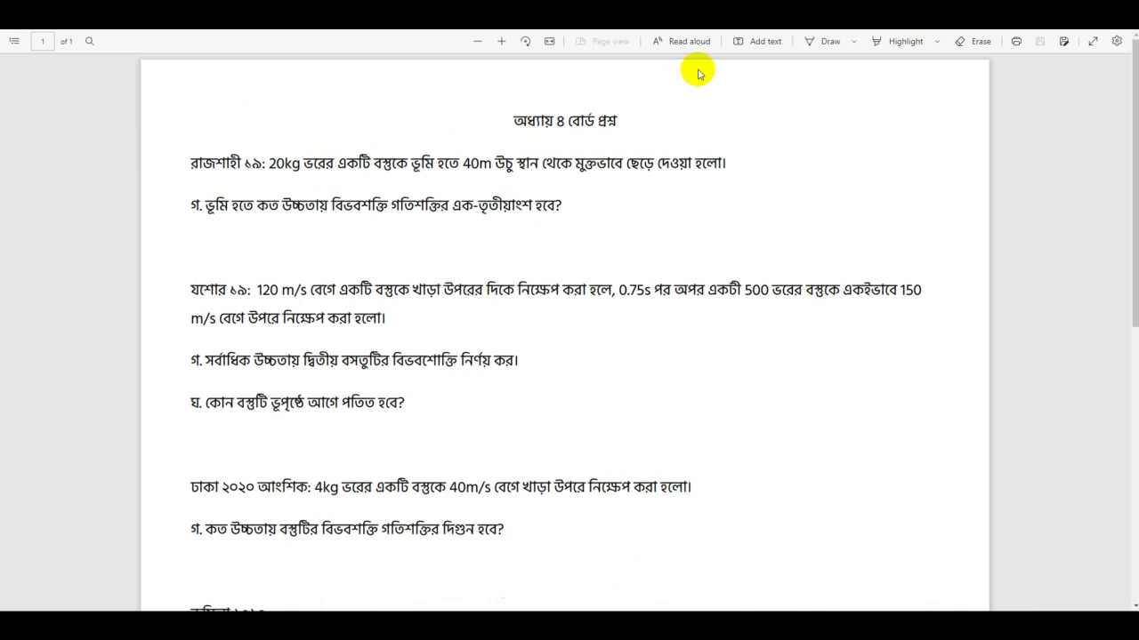
# Step: Ink-circle 20kg and 40m, note m = 20 kg, sketch a 40m height bar, and underline বিভবশক্তি
pyautogui.click(829, 42)
pyautogui.moveTo(296, 165)
pyautogui.mouseDown()
pyautogui.moveTo(278, 166)
pyautogui.moveTo(265, 183)
pyautogui.mouseUp()
pyautogui.moveTo(715, 105); pyautogui.dragTo(841, 107)
pyautogui.moveTo(490, 178)
pyautogui.mouseDown()
pyautogui.moveTo(508, 173)
pyautogui.moveTo(498, 152)
pyautogui.mouseUp()
pyautogui.moveTo(781, 141)
pyautogui.mouseDown()
pyautogui.moveTo(787, 270)
pyautogui.moveTo(813, 266)
pyautogui.moveTo(774, 140)
pyautogui.mouseUp()
pyautogui.moveTo(843, 184)
pyautogui.mouseDown()
pyautogui.moveTo(845, 206)
pyautogui.moveTo(885, 194)
pyautogui.mouseUp()
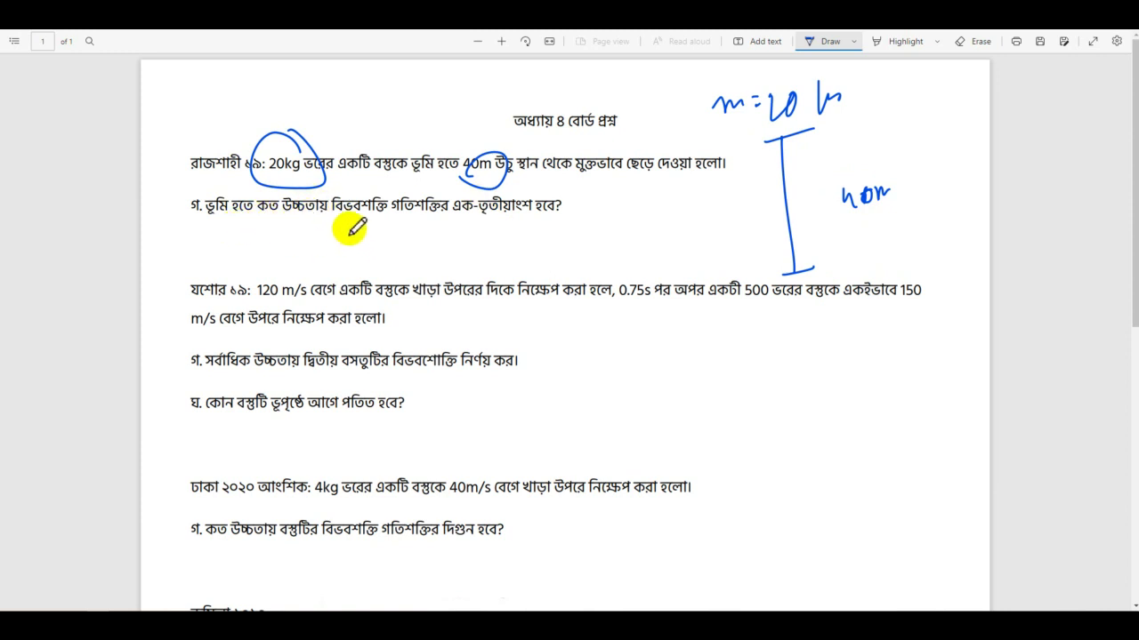
pyautogui.moveTo(322, 225); pyautogui.dragTo(367, 215)
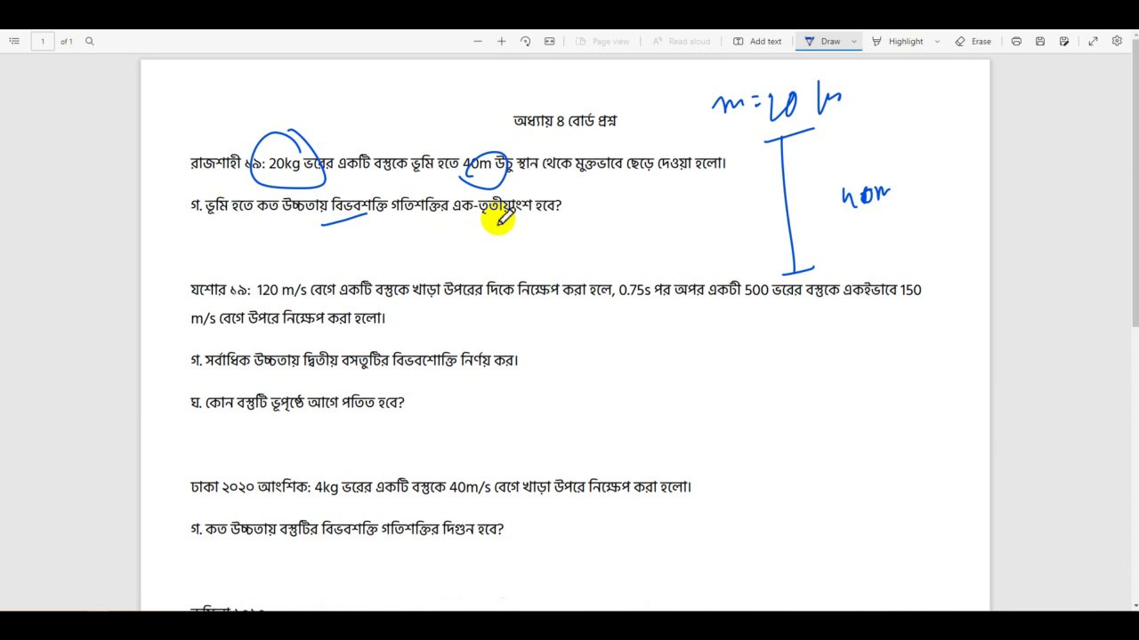
# Step: Switch the ink to red and mark height x on the bar, labelling the rest 40 − x
pyautogui.click(853, 41)
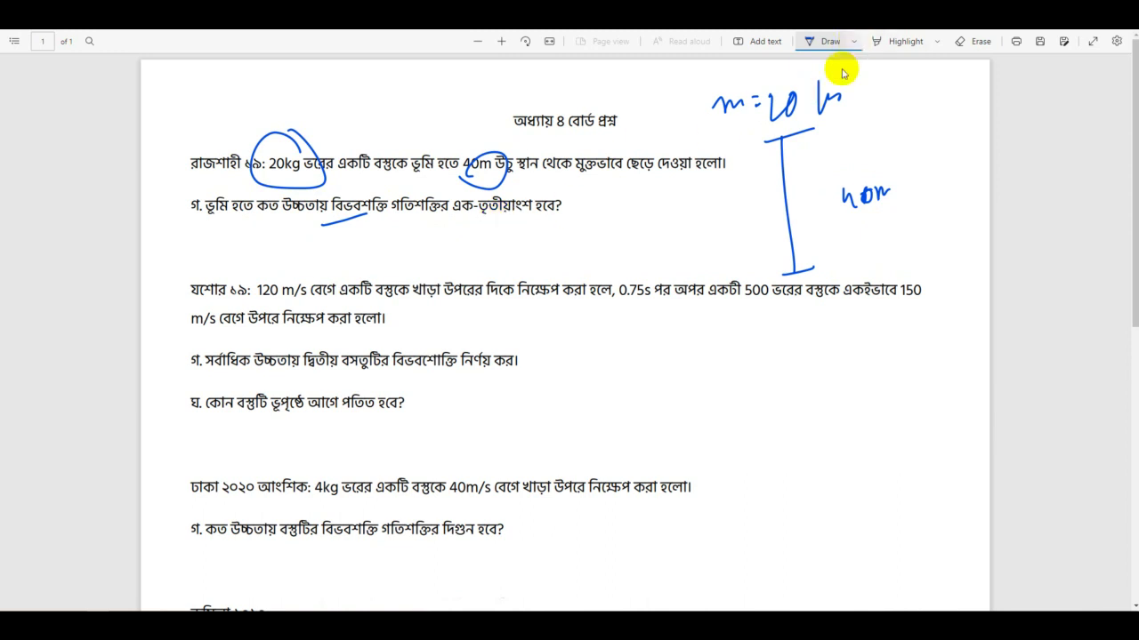
pyautogui.click(679, 122)
pyautogui.moveTo(772, 207)
pyautogui.mouseDown()
pyautogui.moveTo(785, 203)
pyautogui.moveTo(752, 220)
pyautogui.mouseUp()
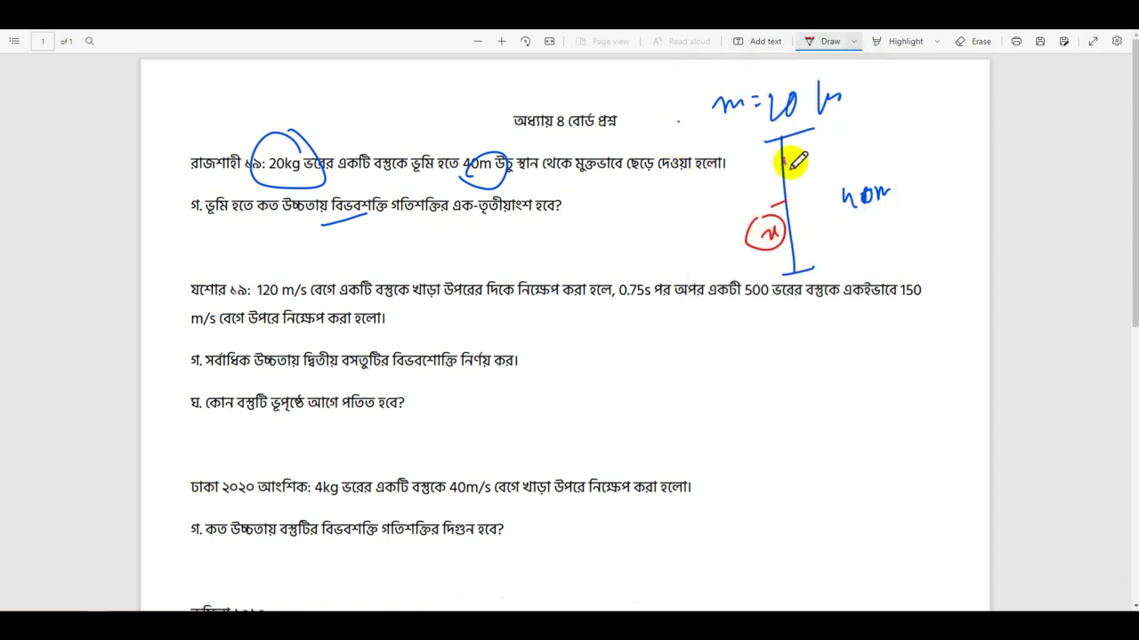
pyautogui.moveTo(811, 160); pyautogui.dragTo(839, 152)
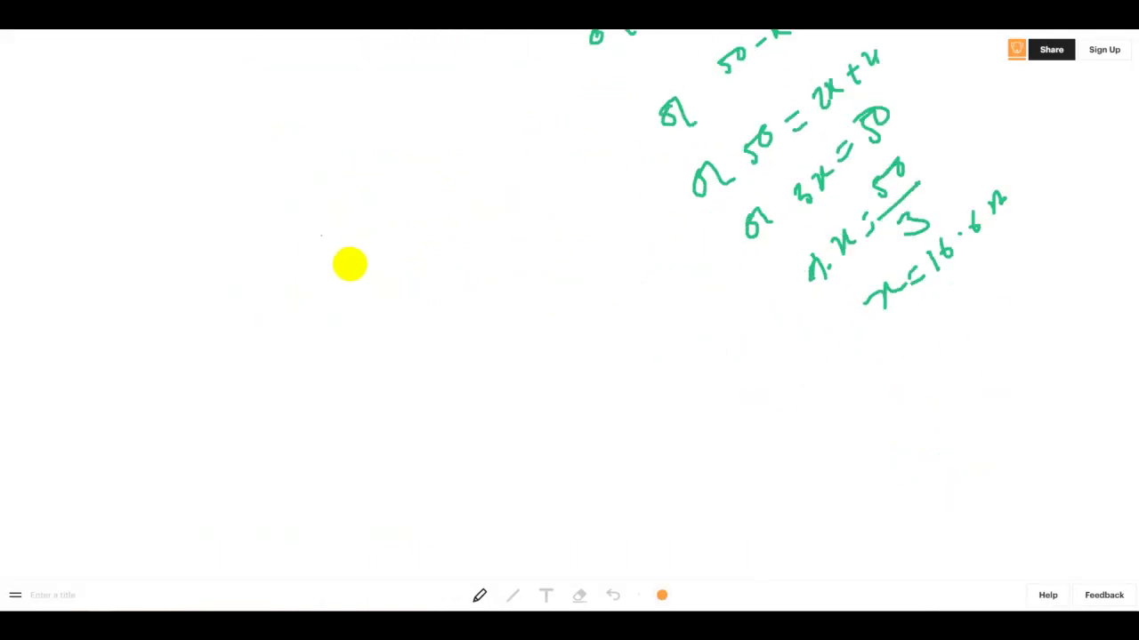
# Step: Handwrite x = ? in orange beneath the Ep = Ek relation on the whiteboard
pyautogui.moveTo(299, 196)
pyautogui.mouseDown()
pyautogui.moveTo(288, 188)
pyautogui.moveTo(295, 168)
pyautogui.moveTo(312, 183)
pyautogui.moveTo(368, 170)
pyautogui.moveTo(407, 193)
pyautogui.moveTo(442, 170)
pyautogui.moveTo(452, 134)
pyautogui.moveTo(470, 170)
pyautogui.mouseUp()
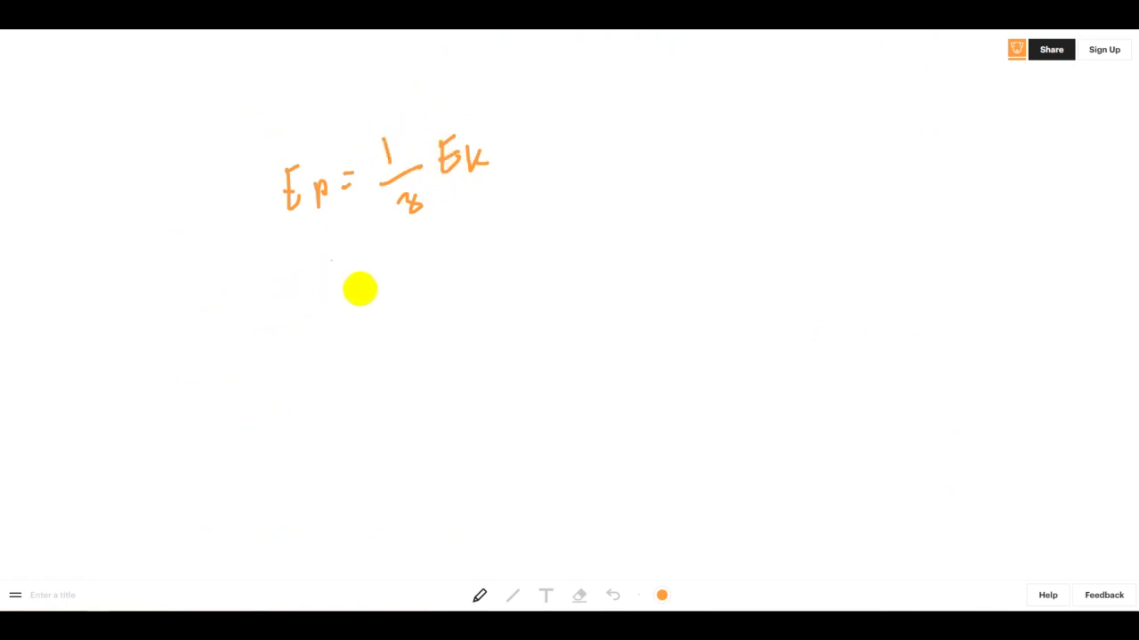
pyautogui.moveTo(298, 366)
pyautogui.mouseDown()
pyautogui.moveTo(323, 343)
pyautogui.moveTo(335, 351)
pyautogui.moveTo(365, 336)
pyautogui.mouseUp()
pyautogui.moveTo(352, 349); pyautogui.dragTo(371, 342)
pyautogui.moveTo(380, 327); pyautogui.dragTo(399, 359)
pyautogui.click(408, 381)
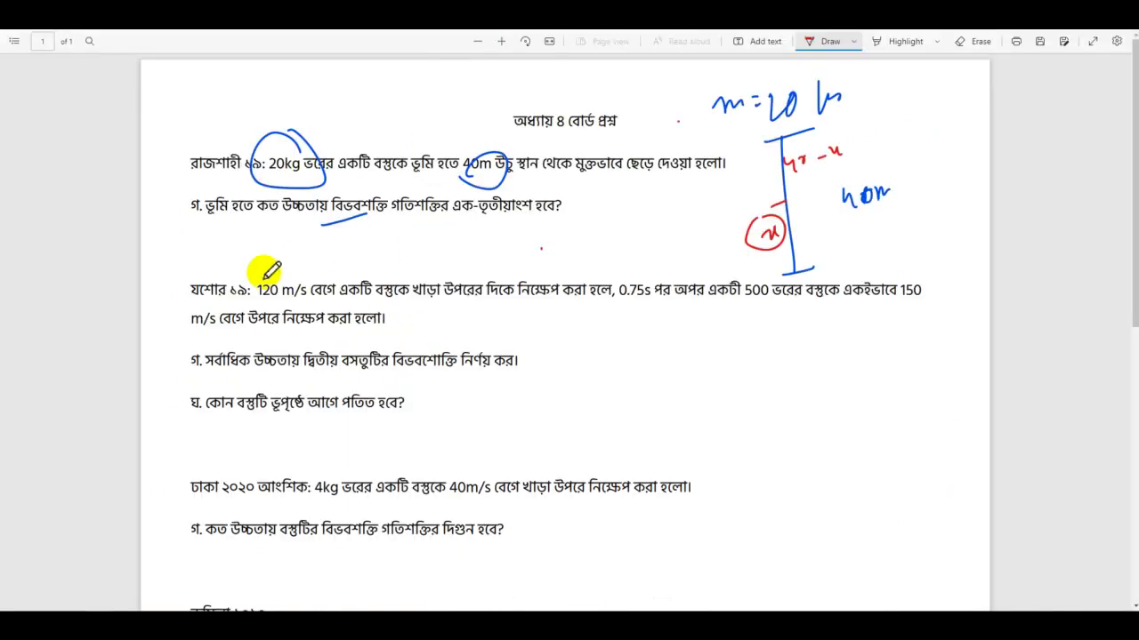
# Step: Underline 120 m/s on the second question and sketch a ground line with the first upward throw arrow
pyautogui.scroll(-2, 265, 275)
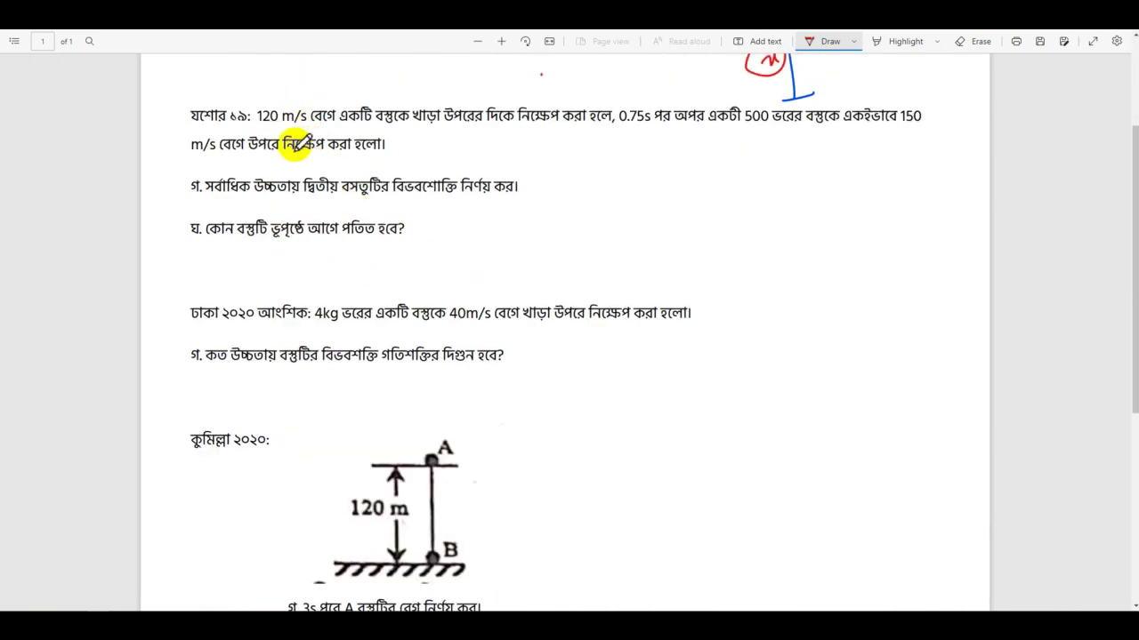
pyautogui.moveTo(257, 131); pyautogui.dragTo(264, 132)
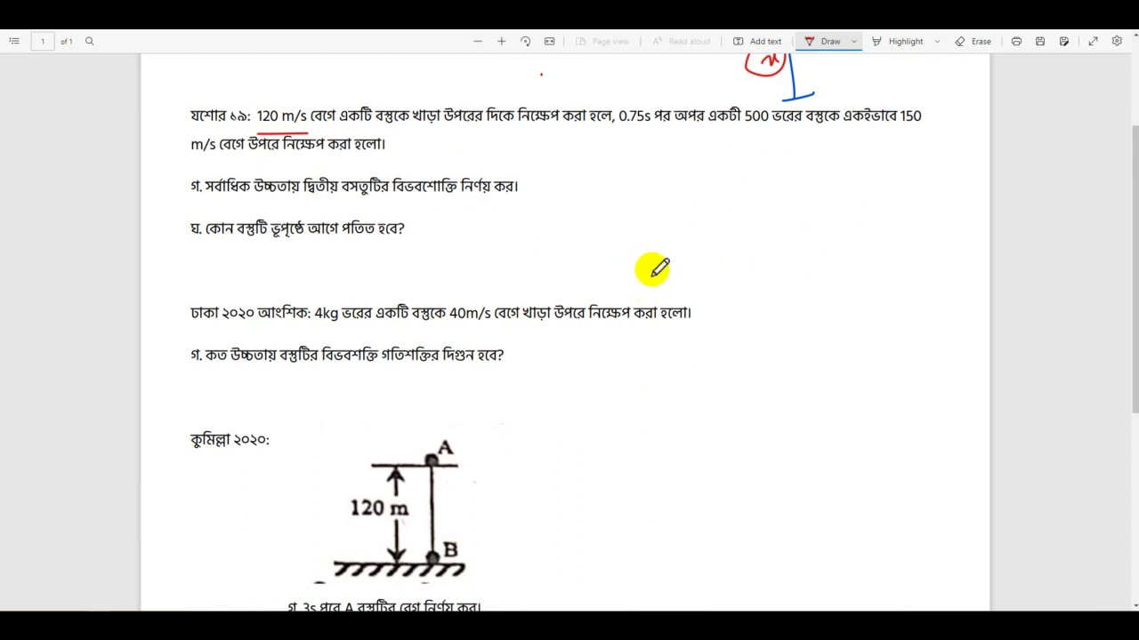
pyautogui.moveTo(660, 292); pyautogui.dragTo(870, 286)
pyautogui.moveTo(691, 293); pyautogui.dragTo(685, 234)
pyautogui.moveTo(685, 234)
pyautogui.mouseDown()
pyautogui.moveTo(724, 254)
pyautogui.moveTo(771, 247)
pyautogui.mouseUp()
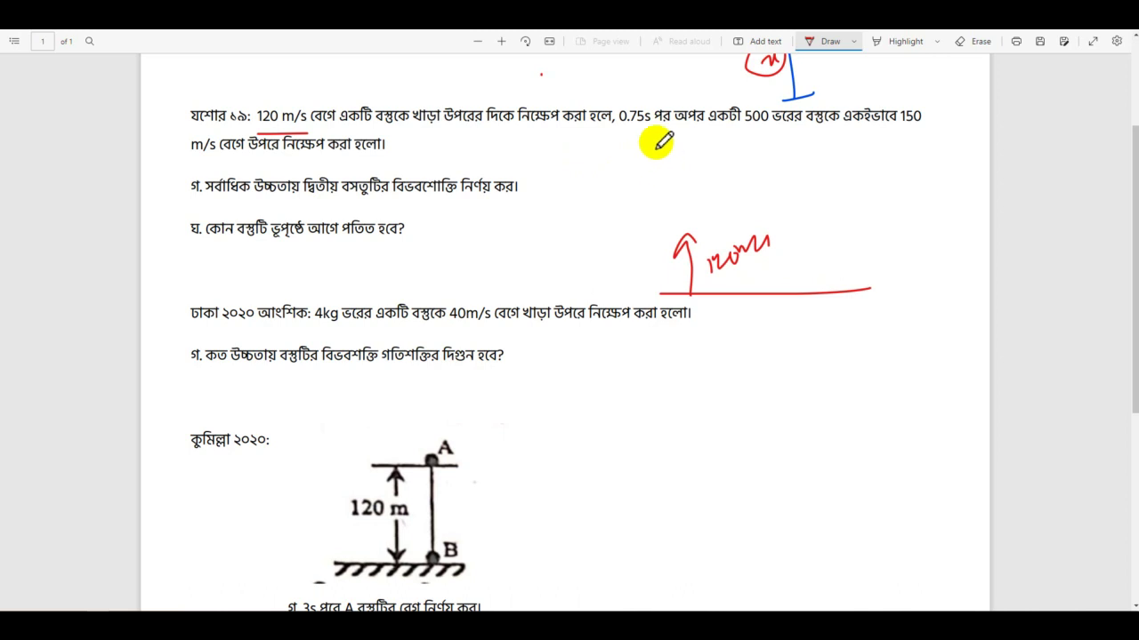
# Step: Circle 0.75s and 500, underline part গ wording, add a second arrow labelled 150 m/s, and write mgh
pyautogui.moveTo(623, 131)
pyautogui.mouseDown()
pyautogui.moveTo(649, 115)
pyautogui.moveTo(641, 138)
pyautogui.mouseUp()
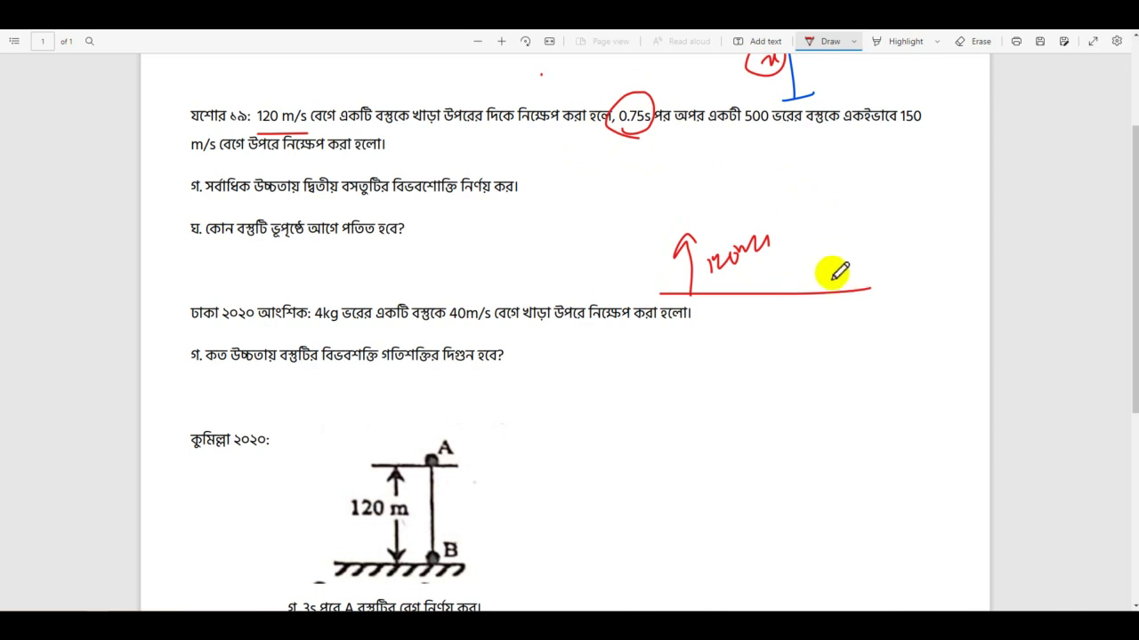
pyautogui.moveTo(749, 137); pyautogui.dragTo(788, 127)
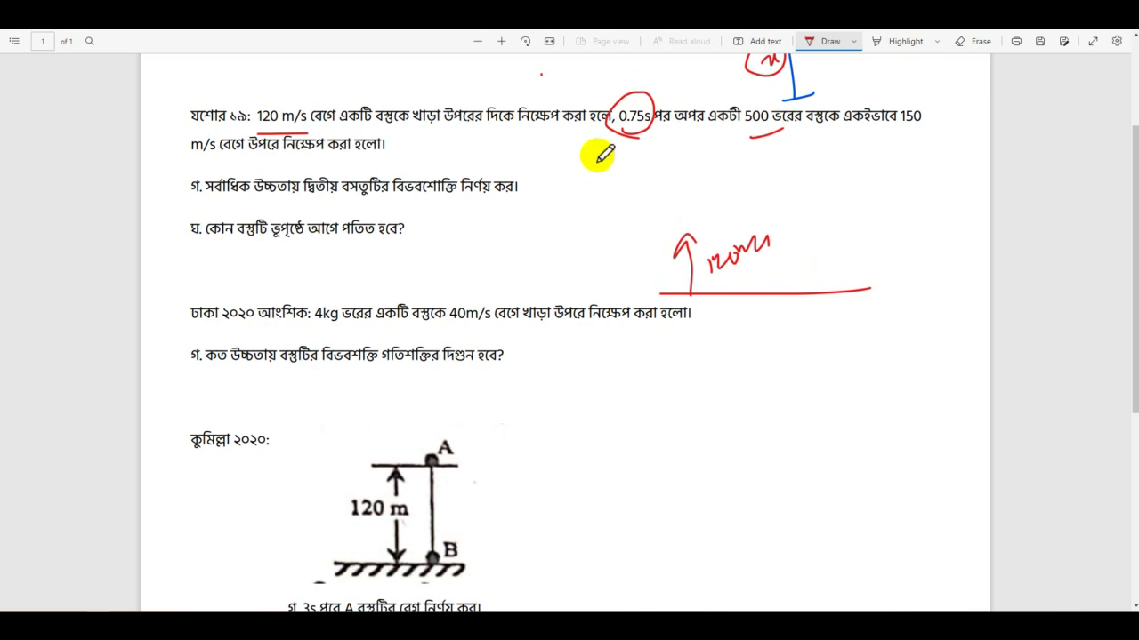
pyautogui.moveTo(311, 202); pyautogui.dragTo(351, 199)
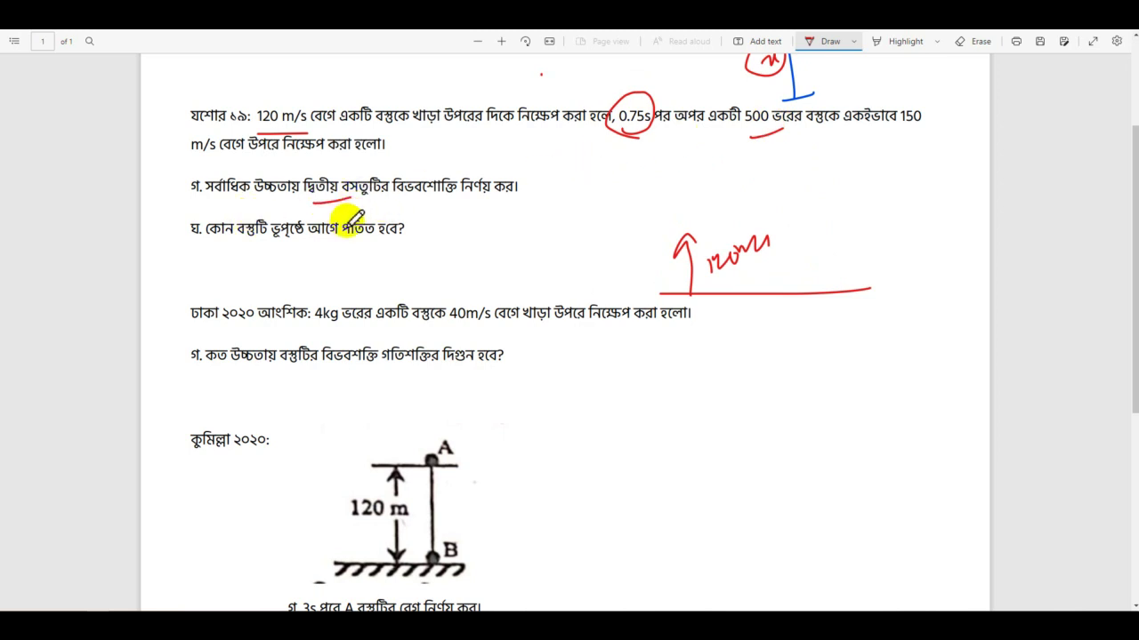
pyautogui.moveTo(832, 297); pyautogui.dragTo(828, 245)
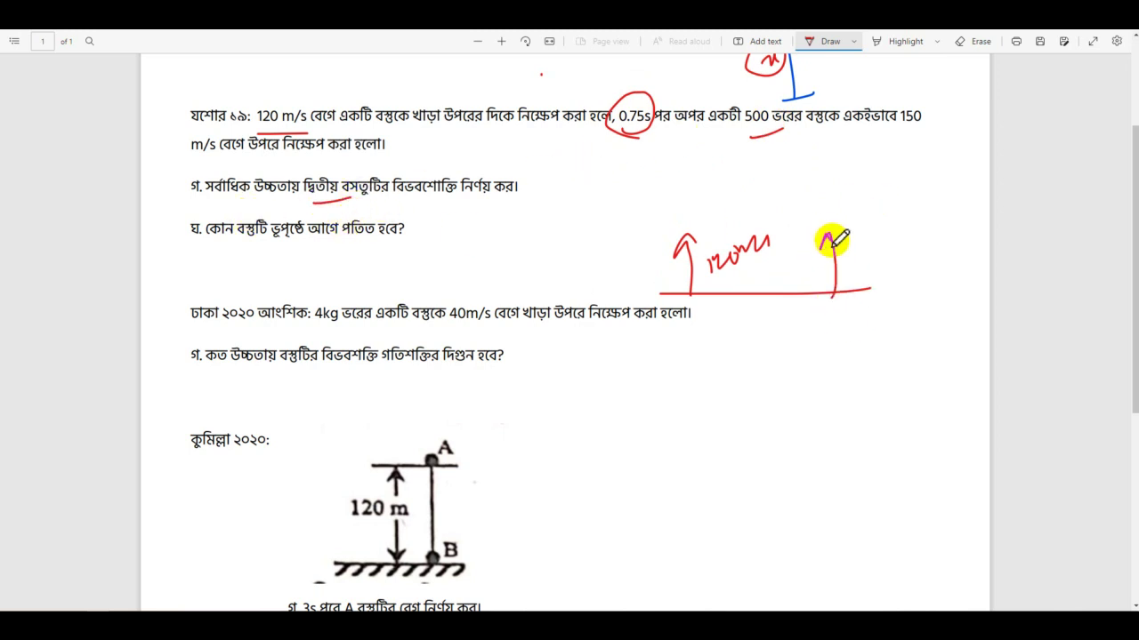
pyautogui.moveTo(874, 256)
pyautogui.mouseDown()
pyautogui.moveTo(940, 229)
pyautogui.moveTo(934, 246)
pyautogui.mouseUp()
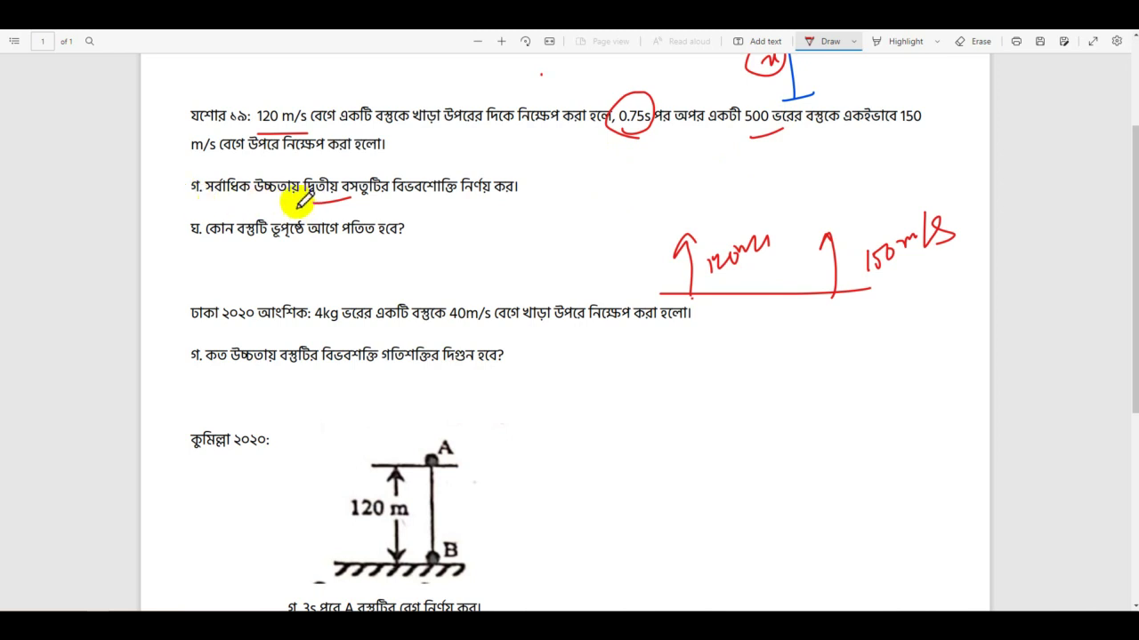
pyautogui.moveTo(386, 210); pyautogui.dragTo(541, 211)
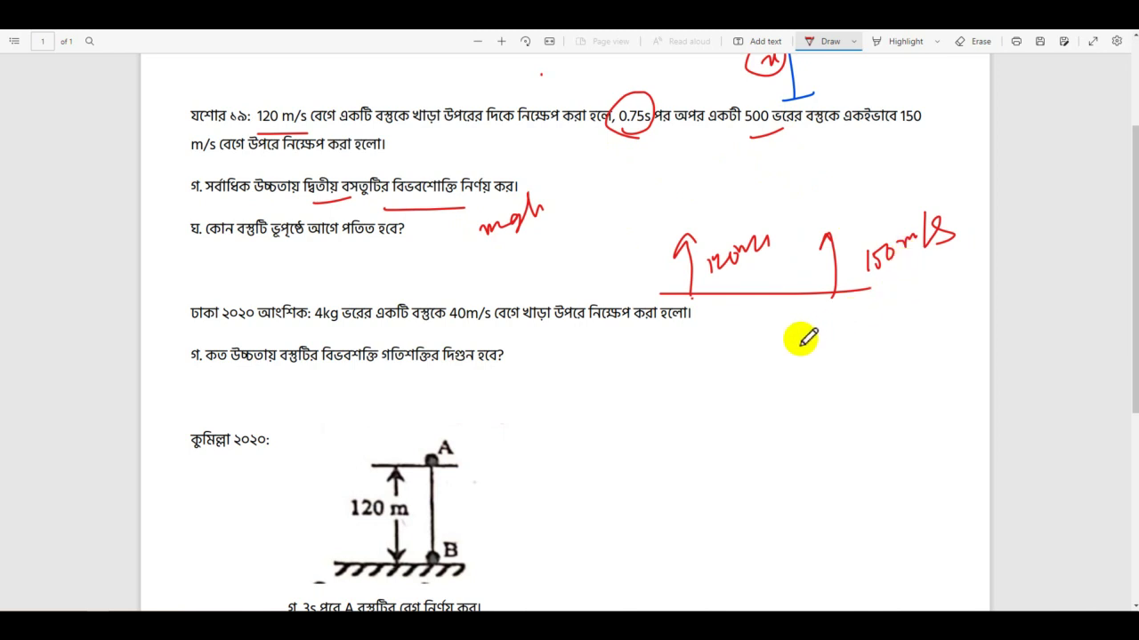
pyautogui.moveTo(789, 120)
pyautogui.mouseDown()
pyautogui.moveTo(801, 114)
pyautogui.moveTo(795, 133)
pyautogui.mouseUp()
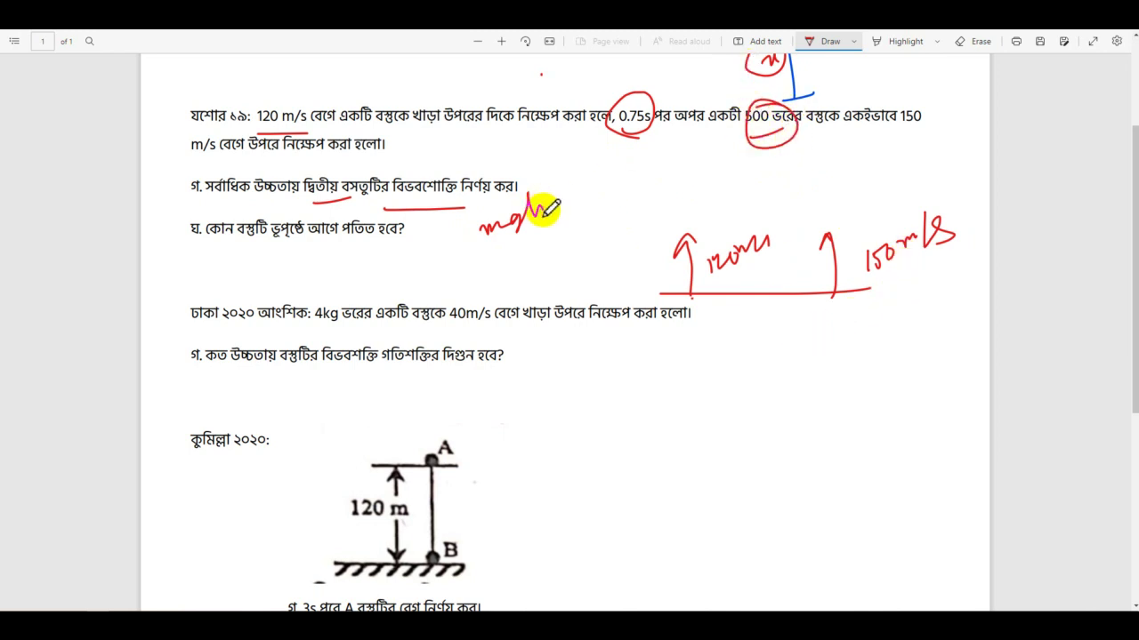
pyautogui.moveTo(548, 209); pyautogui.dragTo(550, 209)
pyautogui.moveTo(724, 375)
pyautogui.mouseDown()
pyautogui.moveTo(743, 361)
pyautogui.moveTo(777, 365)
pyautogui.moveTo(765, 372)
pyautogui.moveTo(790, 364)
pyautogui.moveTo(803, 333)
pyautogui.moveTo(819, 347)
pyautogui.moveTo(890, 317)
pyautogui.mouseUp()
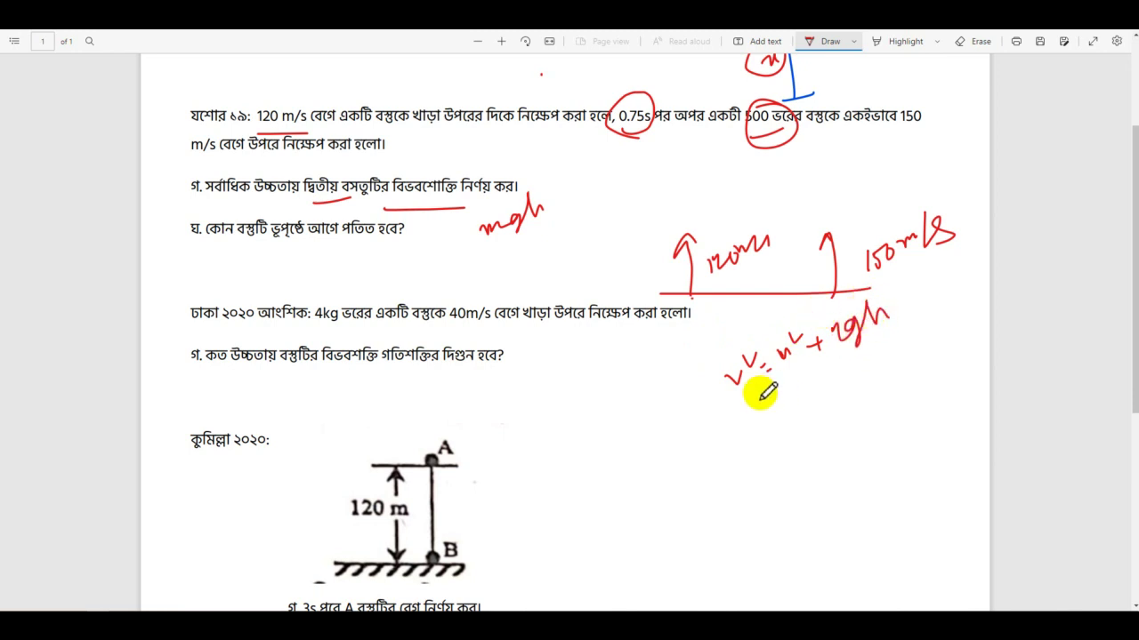
# Step: Write v² = u² + 2gh in red, underline mgh, and circle the গ label
pyautogui.moveTo(760, 365); pyautogui.dragTo(774, 376)
pyautogui.moveTo(854, 324); pyautogui.dragTo(862, 342)
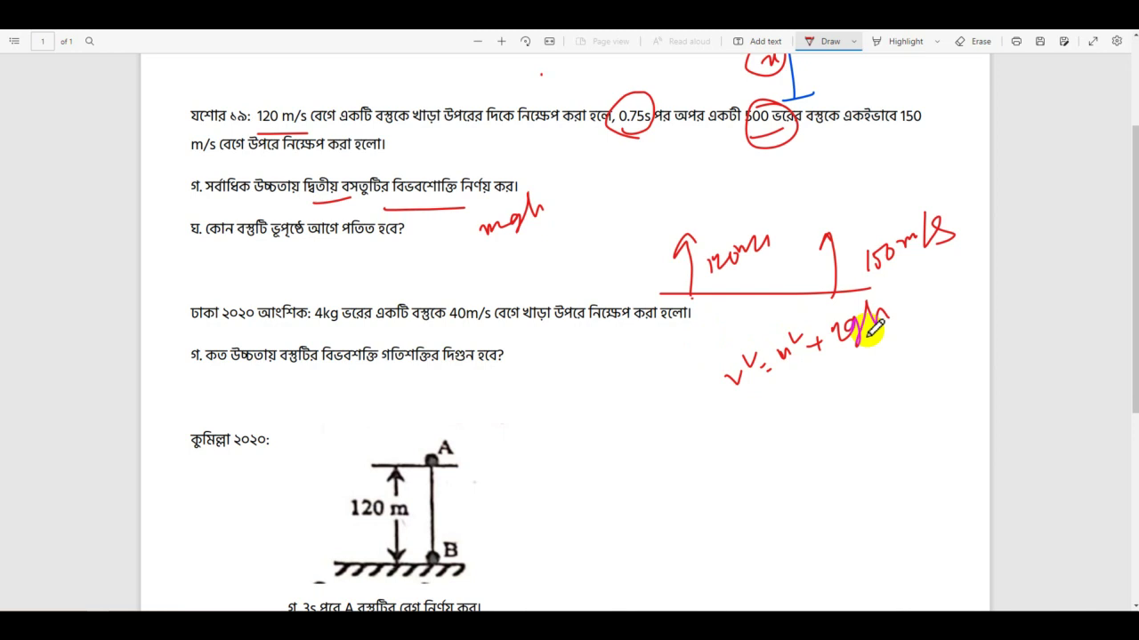
pyautogui.click(490, 255)
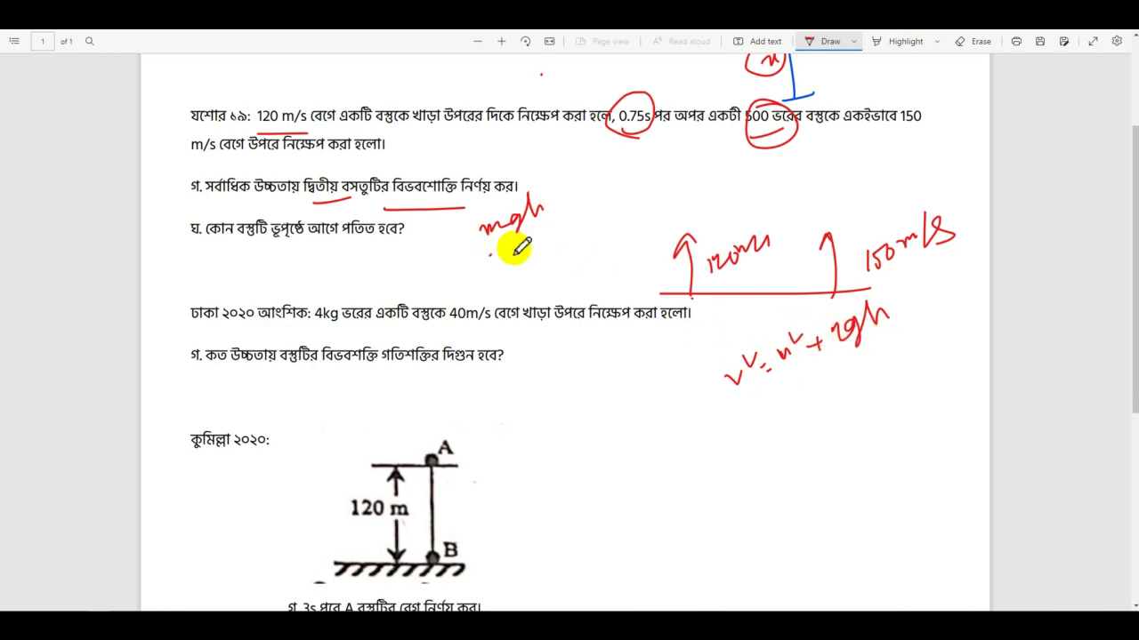
pyautogui.moveTo(515, 250); pyautogui.dragTo(561, 229)
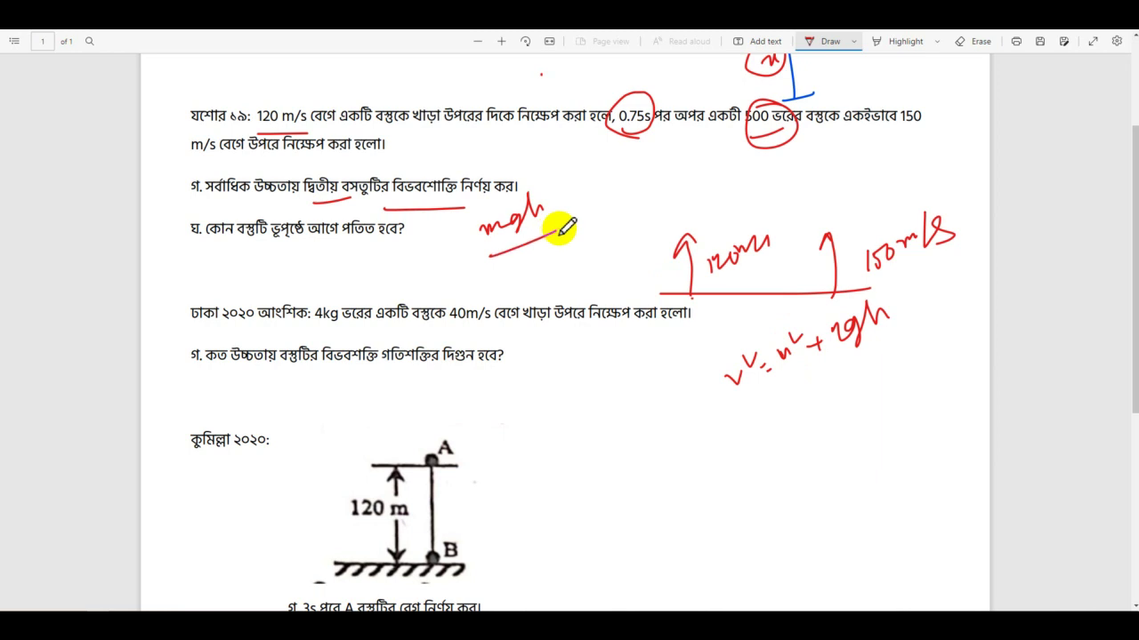
pyautogui.moveTo(213, 169)
pyautogui.mouseDown()
pyautogui.moveTo(178, 174)
pyautogui.moveTo(222, 188)
pyautogui.mouseUp()
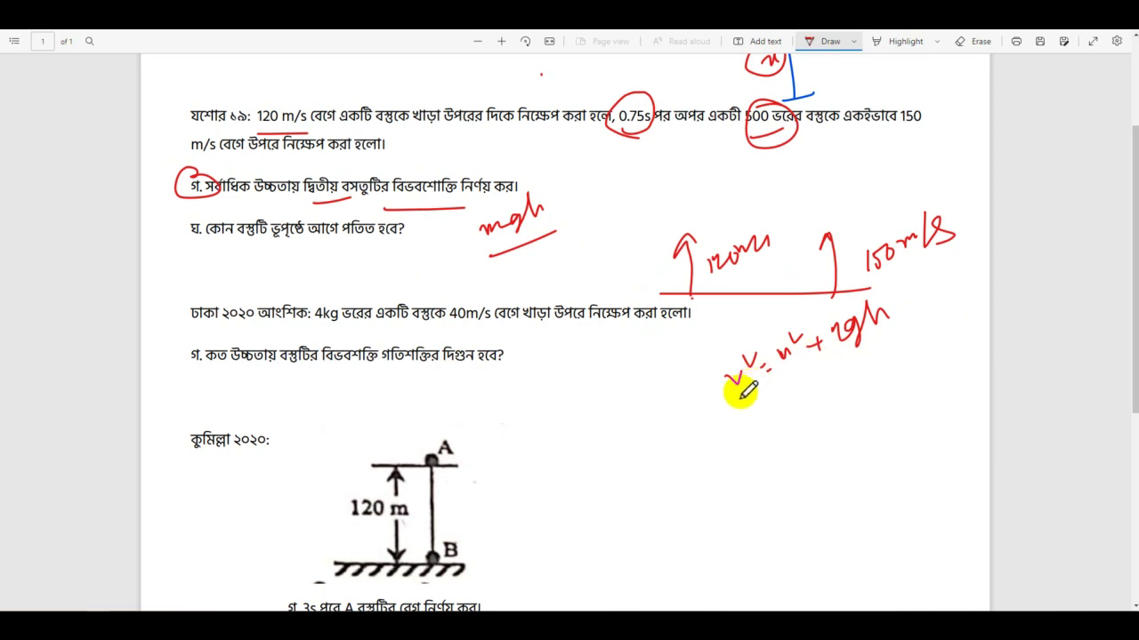
# Step: Substitute 0 = 150² + 2(-9.8)h and rearrange to h = (v² − u²)/2g
pyautogui.moveTo(744, 409)
pyautogui.mouseDown()
pyautogui.moveTo(890, 377)
pyautogui.moveTo(920, 346)
pyautogui.moveTo(941, 365)
pyautogui.moveTo(948, 354)
pyautogui.mouseUp()
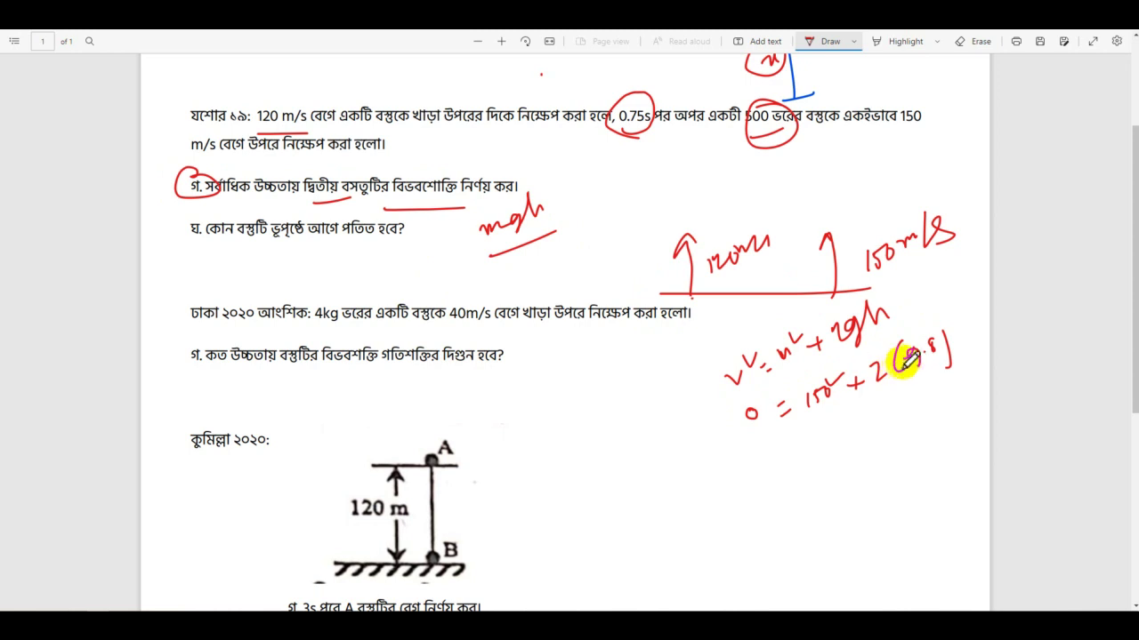
pyautogui.click(956, 359)
pyautogui.moveTo(969, 312)
pyautogui.mouseDown()
pyautogui.moveTo(973, 336)
pyautogui.moveTo(983, 331)
pyautogui.mouseUp()
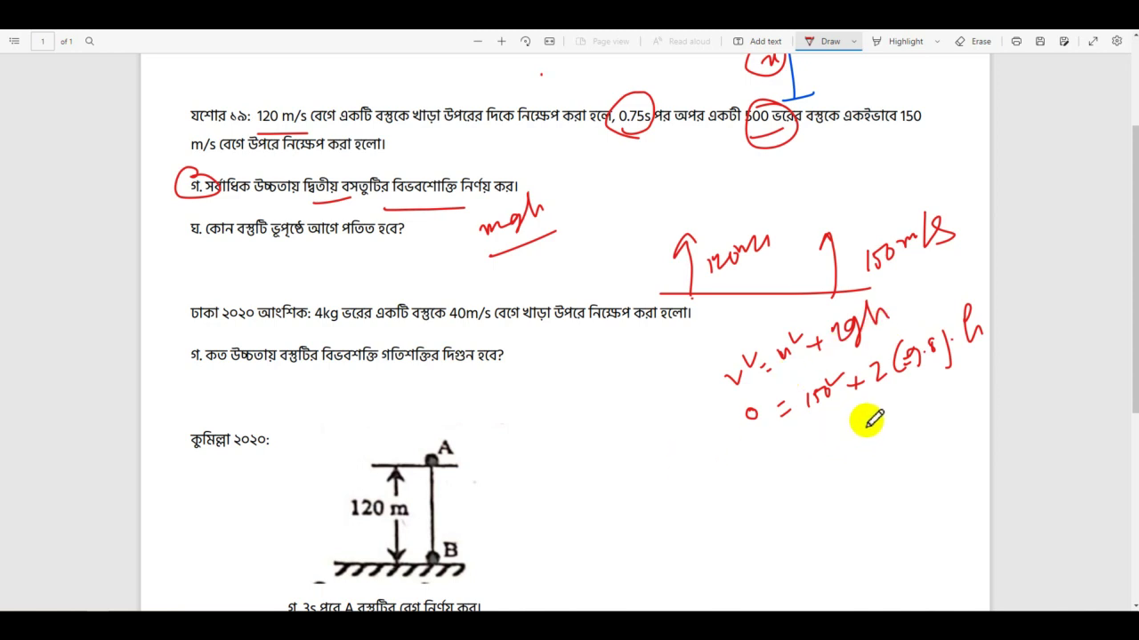
pyautogui.moveTo(730, 500)
pyautogui.mouseDown()
pyautogui.moveTo(781, 450)
pyautogui.moveTo(811, 452)
pyautogui.moveTo(843, 430)
pyautogui.mouseUp()
pyautogui.moveTo(781, 488)
pyautogui.mouseDown()
pyautogui.moveTo(838, 463)
pyautogui.moveTo(813, 503)
pyautogui.moveTo(823, 507)
pyautogui.mouseUp()
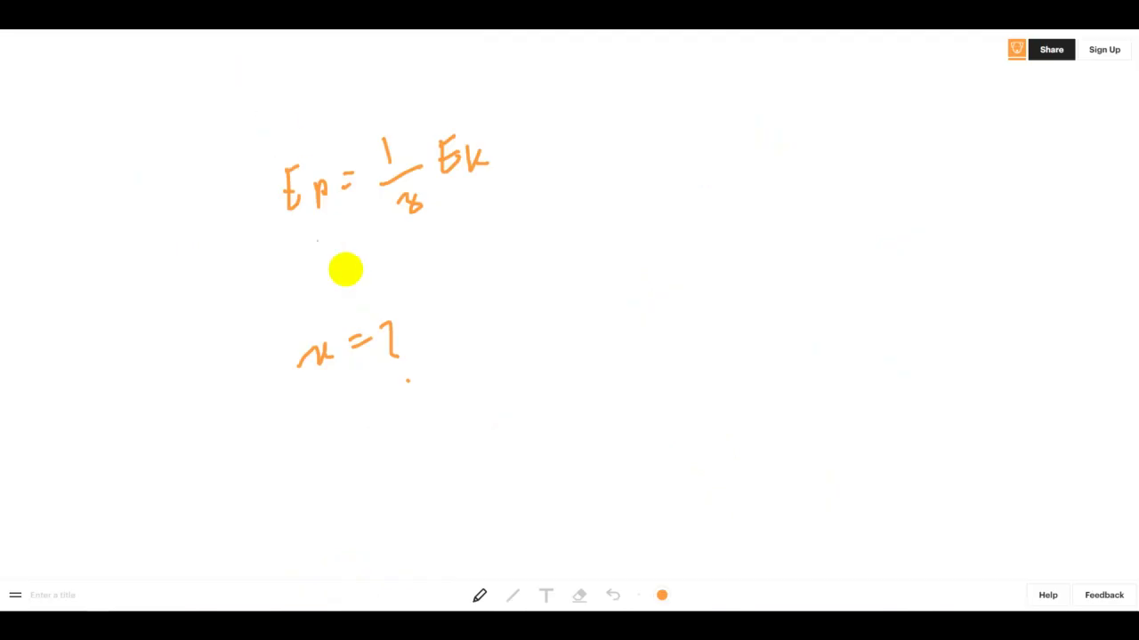
pyautogui.scroll(-6, 356, 266)
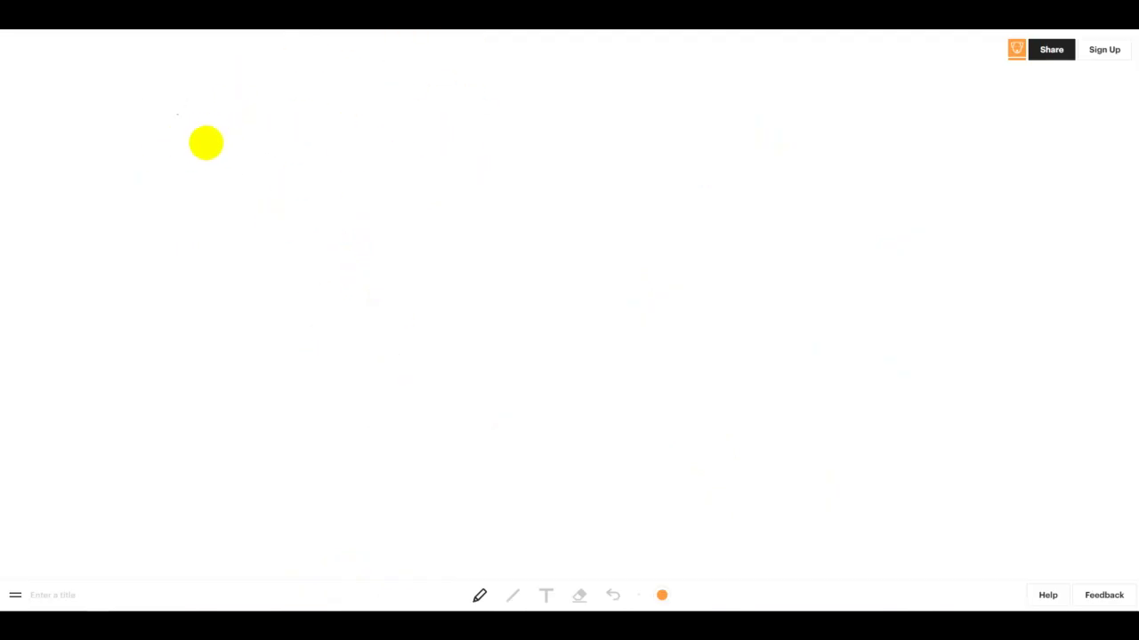
# Step: Write circled A with 120, circled B with 150m, and underlined 0.75 between them
pyautogui.moveTo(203, 98); pyautogui.dragTo(178, 73)
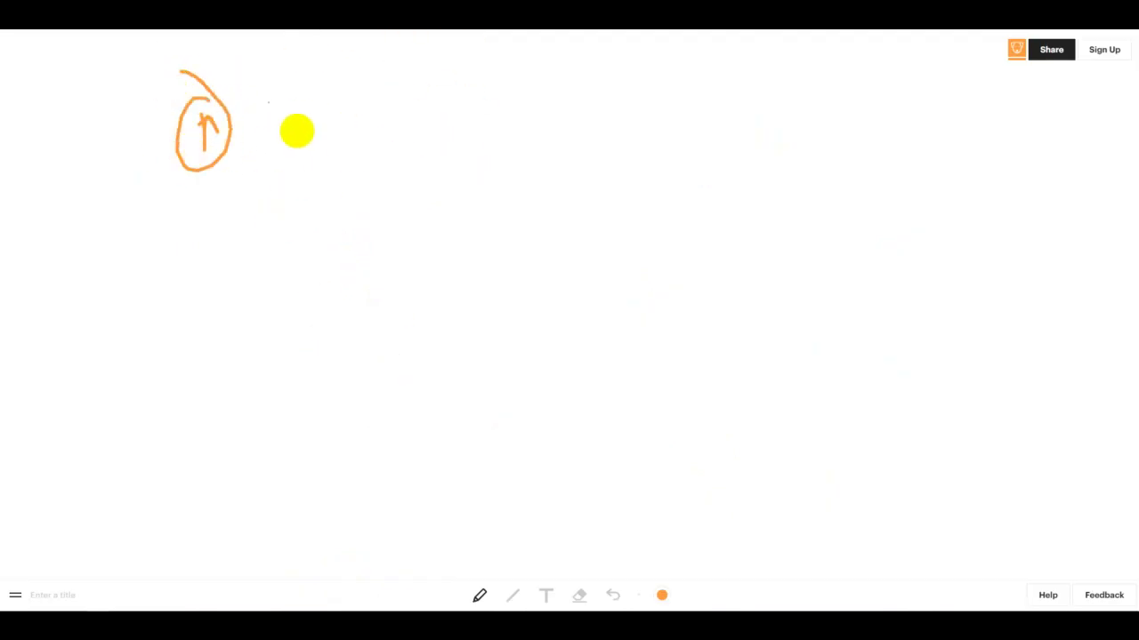
pyautogui.moveTo(299, 111); pyautogui.dragTo(301, 146)
pyautogui.moveTo(306, 144)
pyautogui.mouseDown()
pyautogui.moveTo(311, 122)
pyautogui.moveTo(336, 133)
pyautogui.mouseUp()
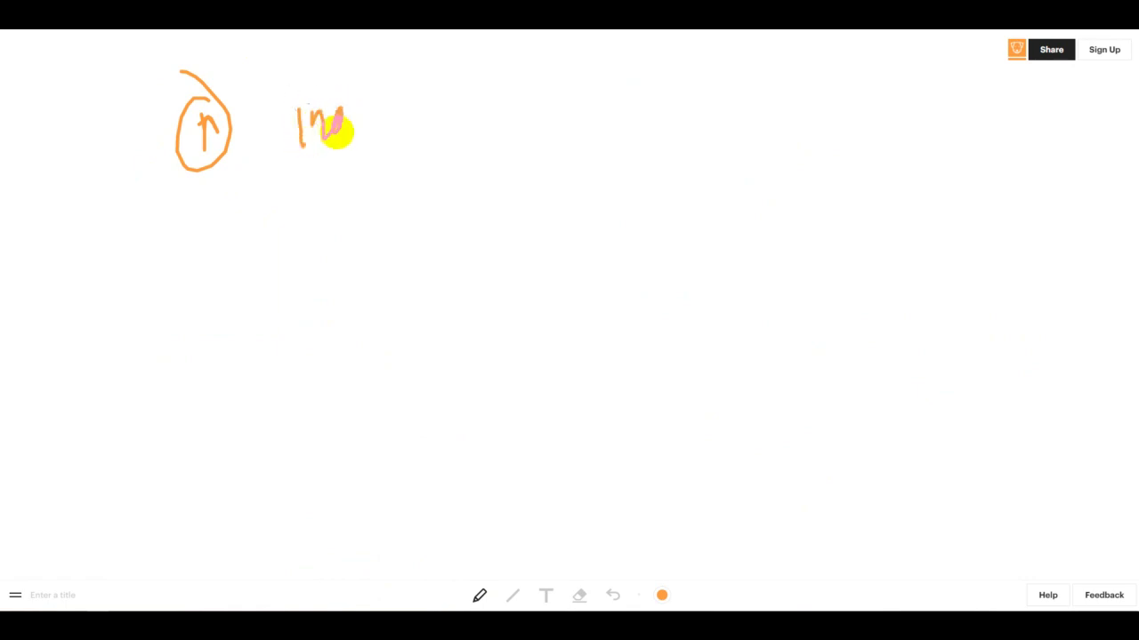
pyautogui.moveTo(659, 134)
pyautogui.mouseDown()
pyautogui.moveTo(658, 104)
pyautogui.moveTo(663, 131)
pyautogui.mouseUp()
pyautogui.moveTo(653, 89); pyautogui.dragTo(674, 75)
pyautogui.moveTo(759, 89)
pyautogui.mouseDown()
pyautogui.moveTo(791, 115)
pyautogui.moveTo(875, 93)
pyautogui.mouseUp()
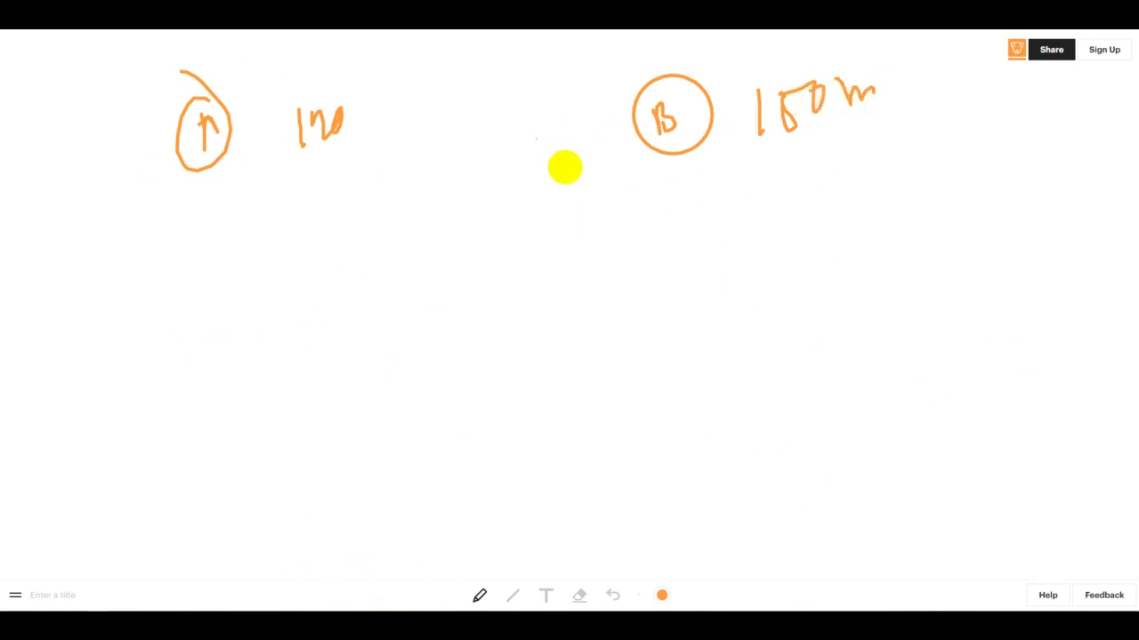
pyautogui.moveTo(259, 174); pyautogui.dragTo(312, 158)
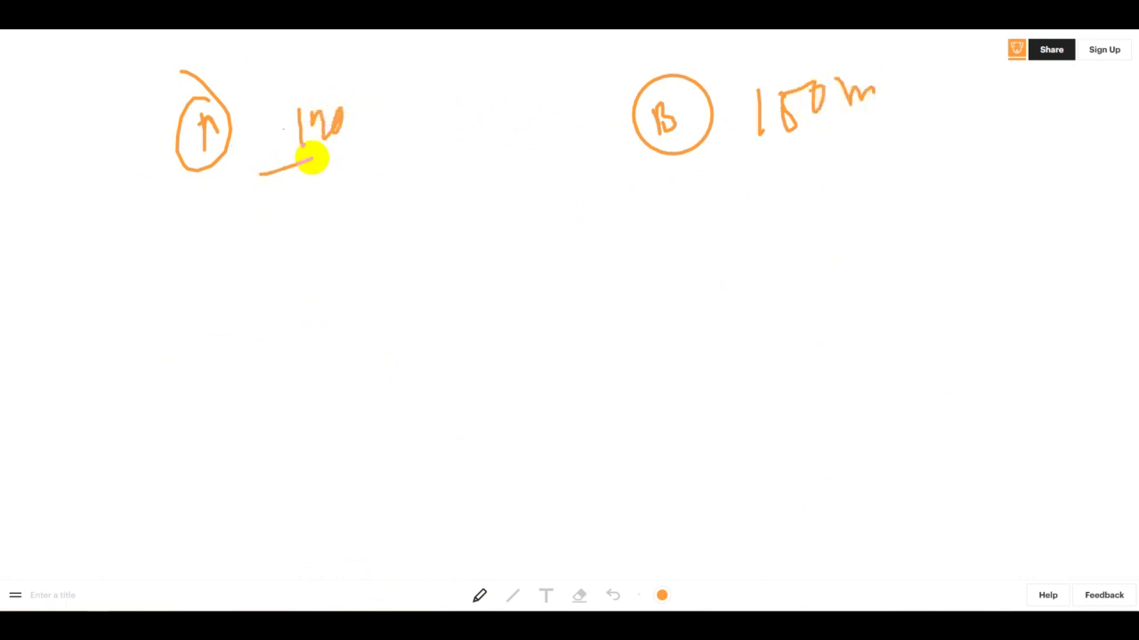
pyautogui.moveTo(454, 103)
pyautogui.mouseDown()
pyautogui.moveTo(508, 69)
pyautogui.moveTo(523, 91)
pyautogui.mouseUp()
pyautogui.moveTo(468, 148); pyautogui.dragTo(557, 105)
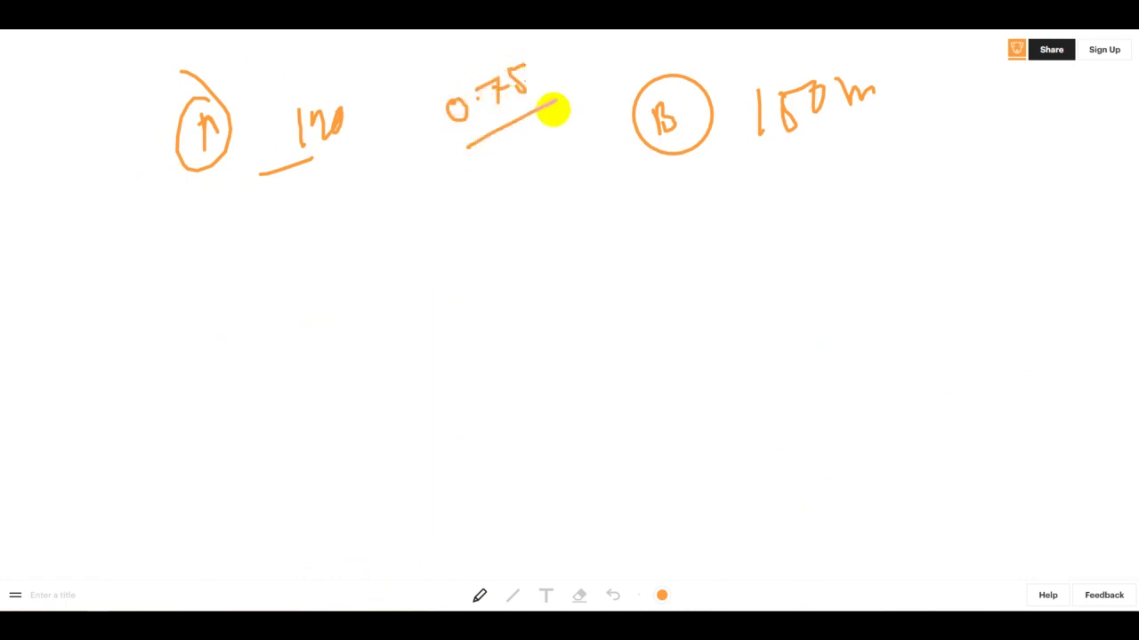
# Step: Sketch two tower diagrams with ground lines and downward arrows
pyautogui.moveTo(201, 419)
pyautogui.mouseDown()
pyautogui.moveTo(287, 419)
pyautogui.moveTo(255, 260)
pyautogui.moveTo(310, 260)
pyautogui.moveTo(313, 413)
pyautogui.mouseUp()
pyautogui.moveTo(534, 415); pyautogui.dragTo(765, 407)
pyautogui.moveTo(656, 399)
pyautogui.mouseDown()
pyautogui.moveTo(651, 241)
pyautogui.moveTo(685, 388)
pyautogui.moveTo(700, 383)
pyautogui.mouseUp()
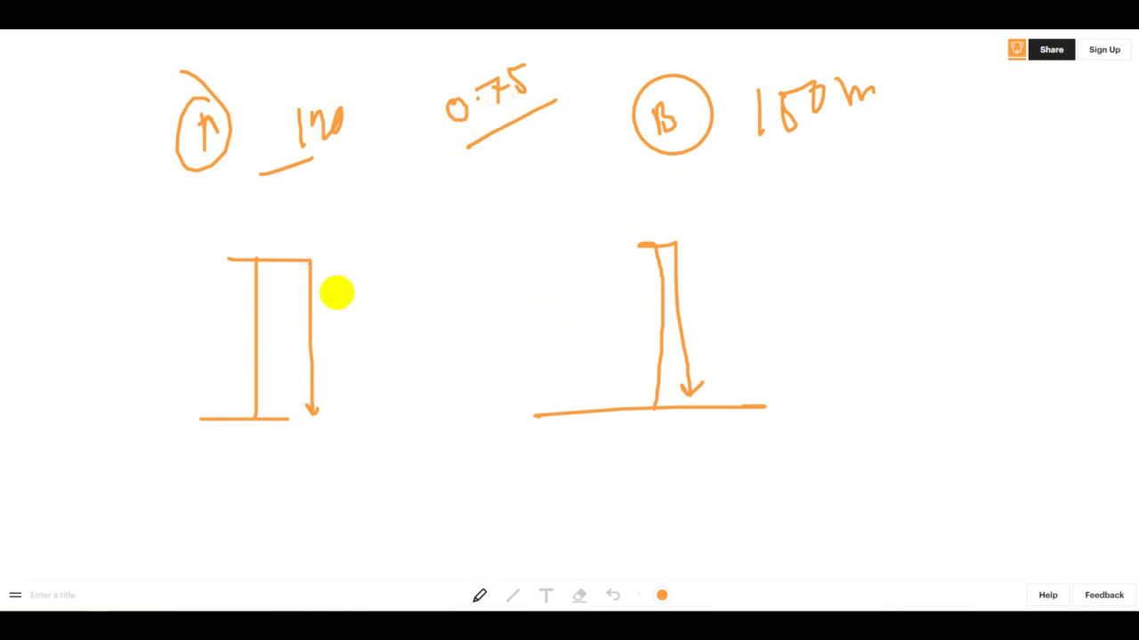
# Step: Label both tower drops 10s and underline each label
pyautogui.moveTo(329, 284); pyautogui.dragTo(335, 302)
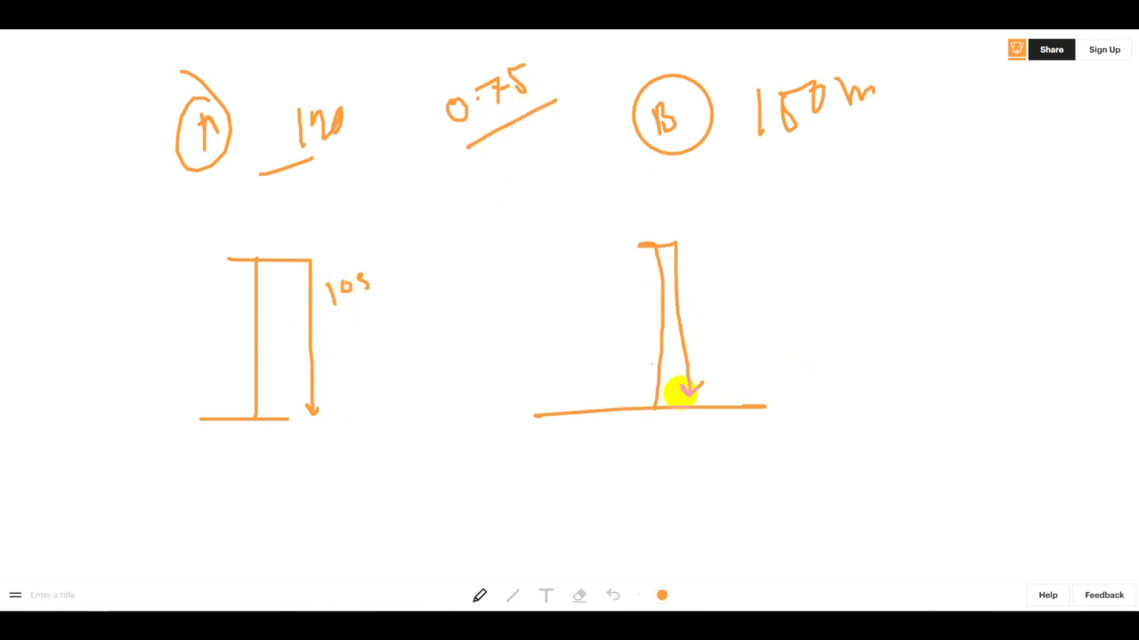
pyautogui.moveTo(702, 308)
pyautogui.mouseDown()
pyautogui.moveTo(706, 337)
pyautogui.moveTo(717, 331)
pyautogui.mouseUp()
pyautogui.moveTo(742, 288); pyautogui.dragTo(770, 313)
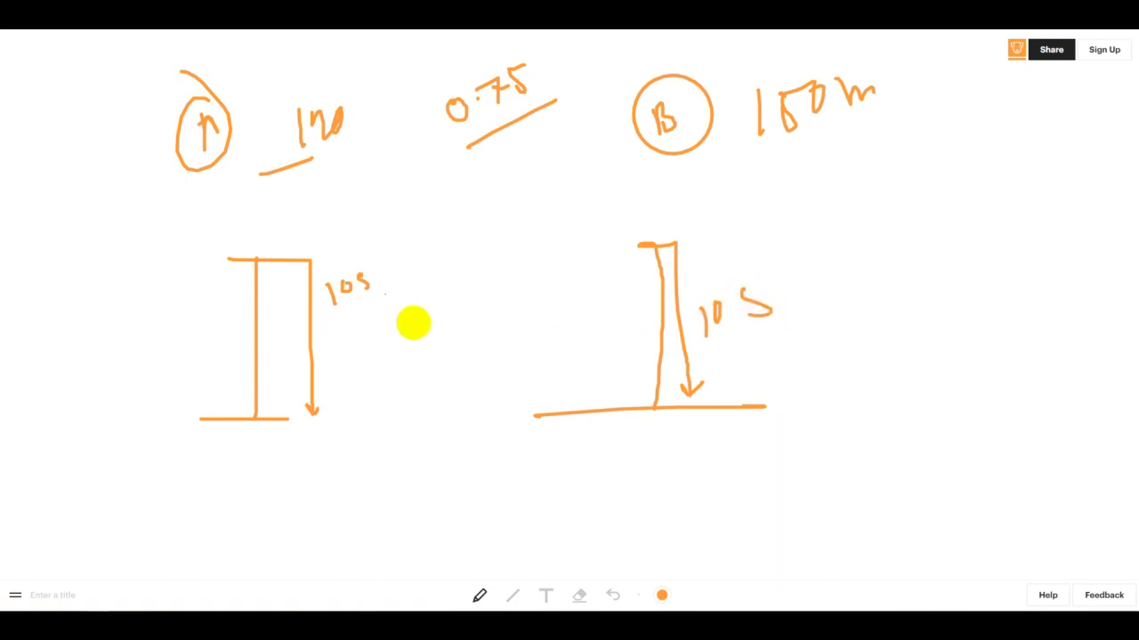
pyautogui.moveTo(348, 319); pyautogui.dragTo(398, 295)
pyautogui.moveTo(726, 357); pyautogui.dragTo(785, 329)
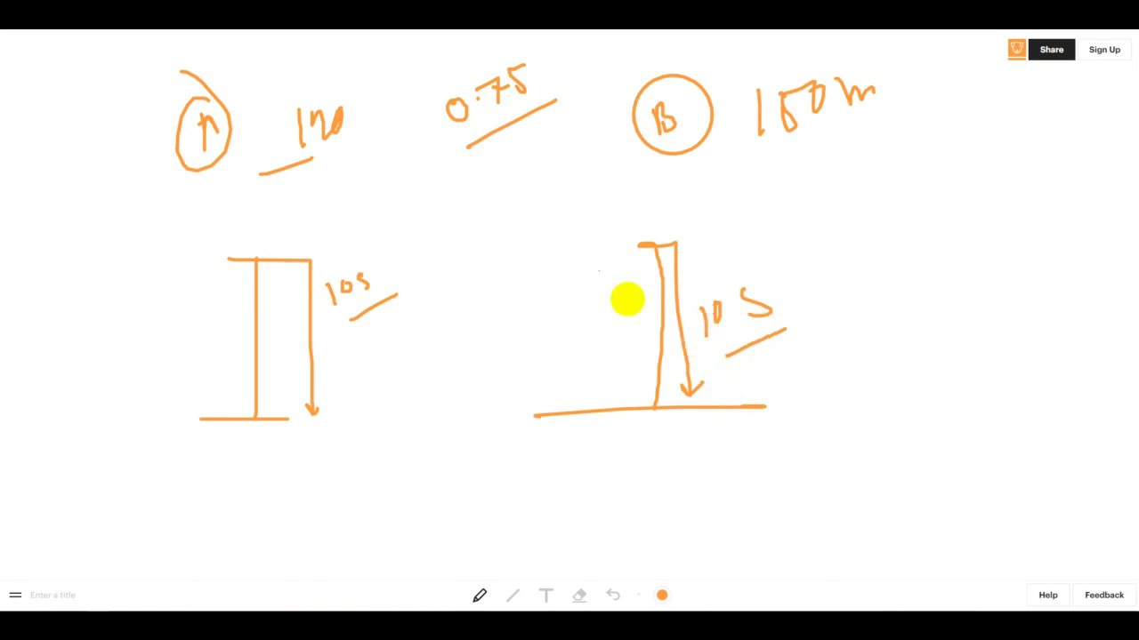
# Step: Circle 0.75, write 9.25 s over 9.24 beside tower B, and begin v = u + gt below
pyautogui.moveTo(542, 56)
pyautogui.mouseDown()
pyautogui.moveTo(406, 91)
pyautogui.moveTo(531, 145)
pyautogui.moveTo(548, 67)
pyautogui.mouseUp()
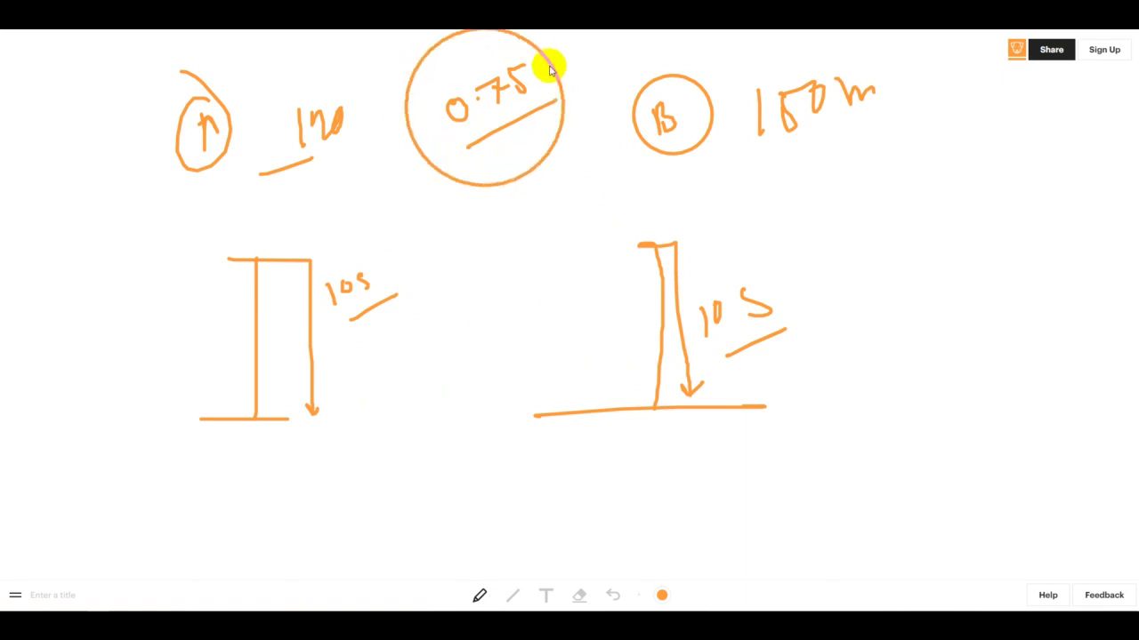
pyautogui.moveTo(777, 253)
pyautogui.mouseDown()
pyautogui.moveTo(826, 244)
pyautogui.moveTo(838, 222)
pyautogui.moveTo(887, 226)
pyautogui.moveTo(803, 285)
pyautogui.moveTo(921, 286)
pyautogui.mouseUp()
pyautogui.moveTo(917, 271); pyautogui.dragTo(914, 302)
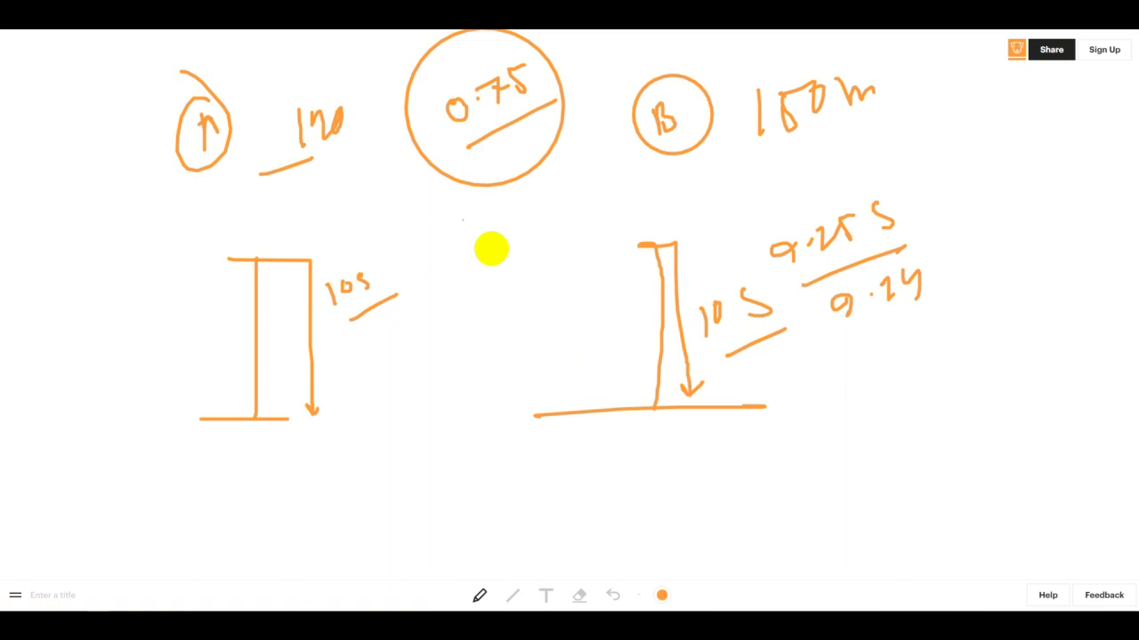
pyautogui.scroll(-1, 368, 310)
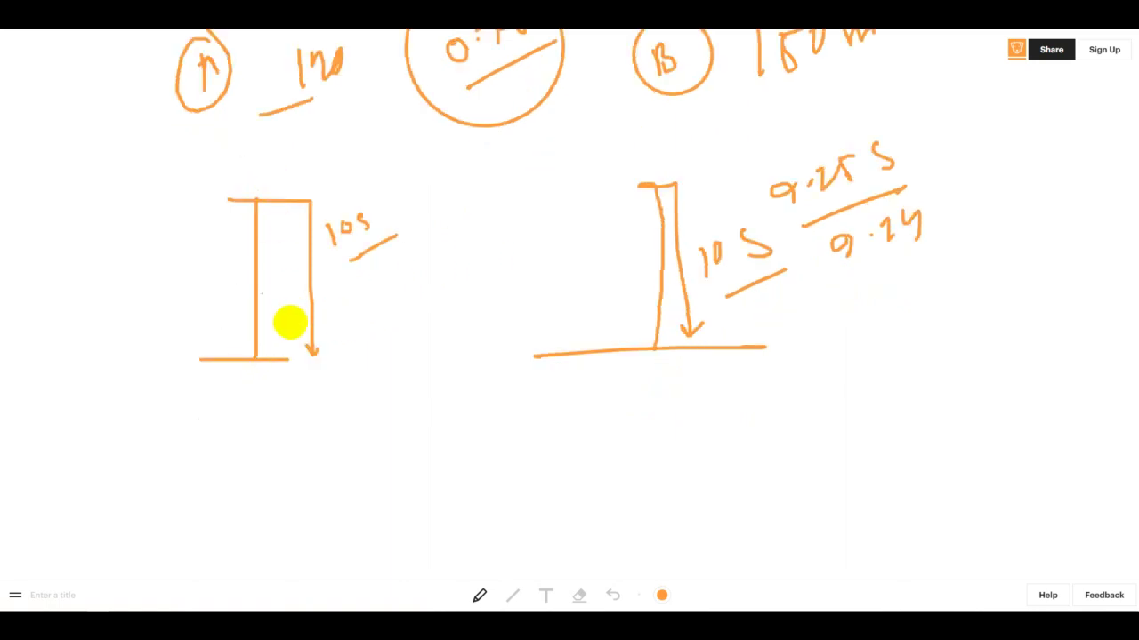
pyautogui.scroll(-1, 276, 314)
pyautogui.moveTo(147, 405); pyautogui.dragTo(204, 411)
pyautogui.moveTo(216, 392); pyautogui.dragTo(359, 343)
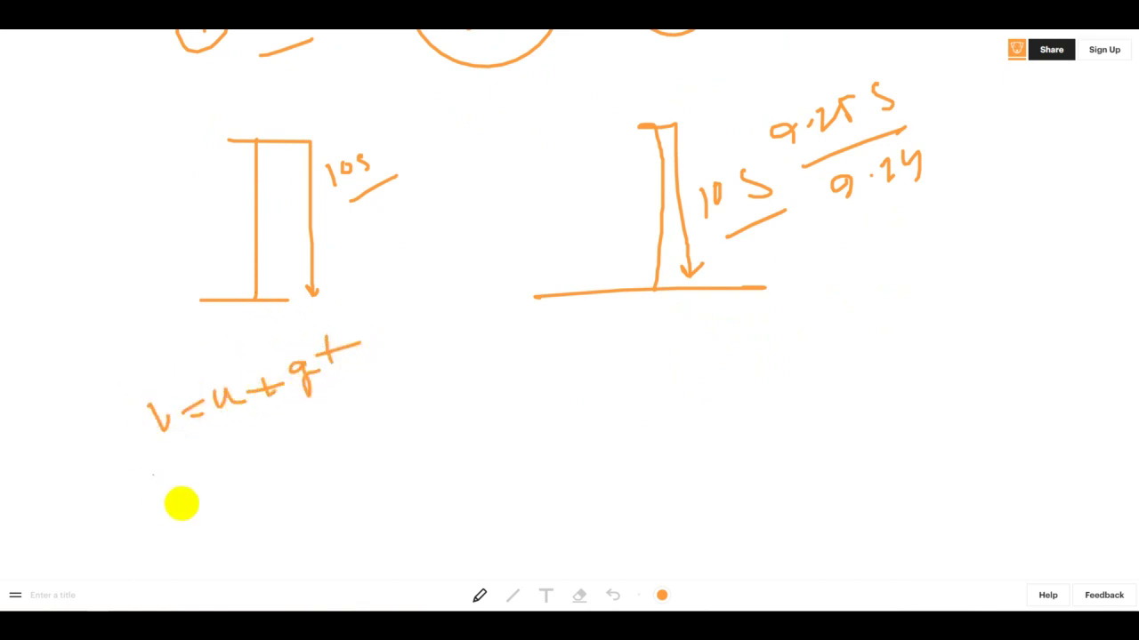
# Step: Write a substituted equation 0 = 120 + (9.8), then erase it and return to the pen
pyautogui.moveTo(219, 486)
pyautogui.mouseDown()
pyautogui.moveTo(236, 480)
pyautogui.moveTo(236, 490)
pyautogui.moveTo(330, 447)
pyautogui.moveTo(308, 454)
pyautogui.moveTo(415, 389)
pyautogui.mouseUp()
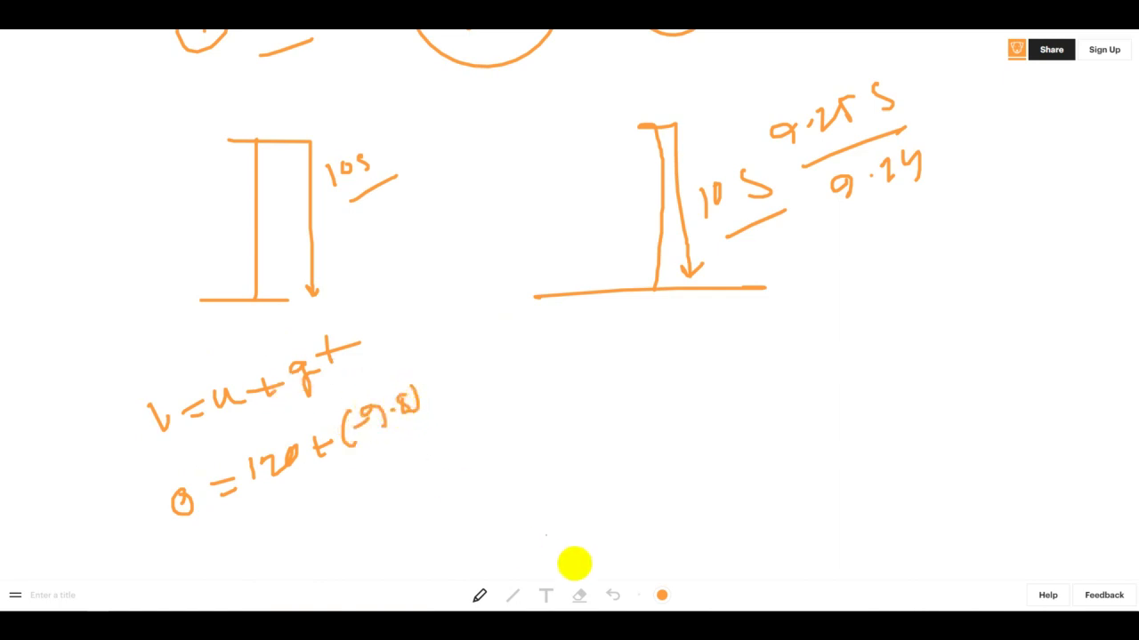
pyautogui.click(579, 595)
pyautogui.moveTo(389, 442)
pyautogui.mouseDown()
pyautogui.moveTo(264, 465)
pyautogui.moveTo(187, 503)
pyautogui.mouseUp()
pyautogui.click(477, 597)
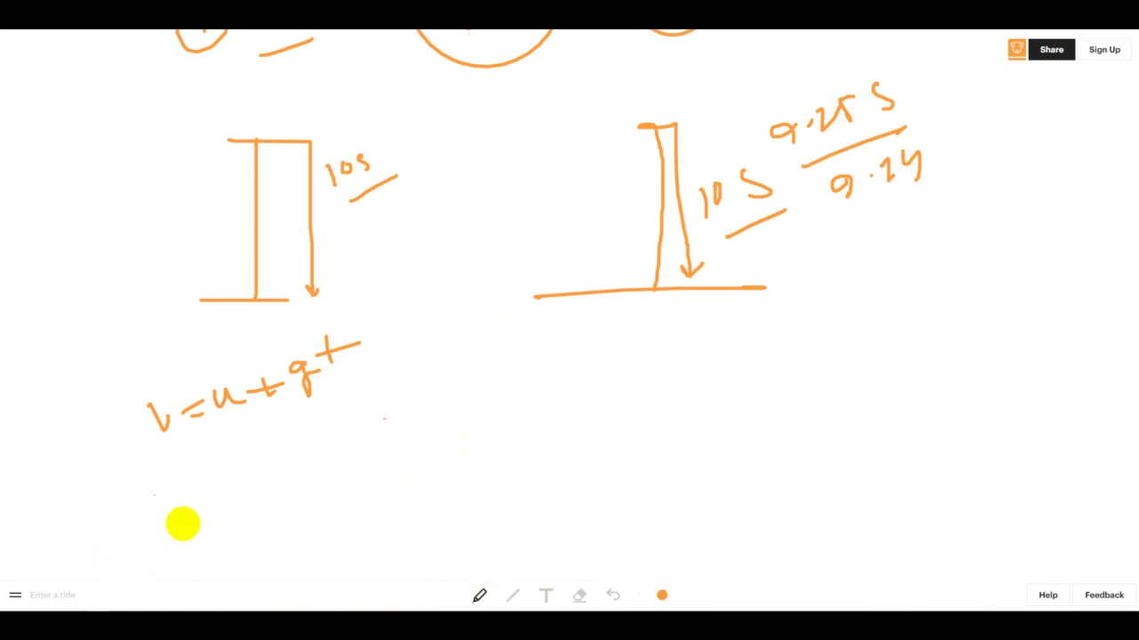
# Step: Write t = (v − u)/g = (0 − 120)/(−9.8) below v = u + gt
pyautogui.moveTo(193, 484); pyautogui.dragTo(205, 518)
pyautogui.moveTo(181, 508); pyautogui.dragTo(261, 483)
pyautogui.moveTo(284, 428)
pyautogui.mouseDown()
pyautogui.moveTo(359, 424)
pyautogui.moveTo(296, 466)
pyautogui.moveTo(345, 485)
pyautogui.mouseUp()
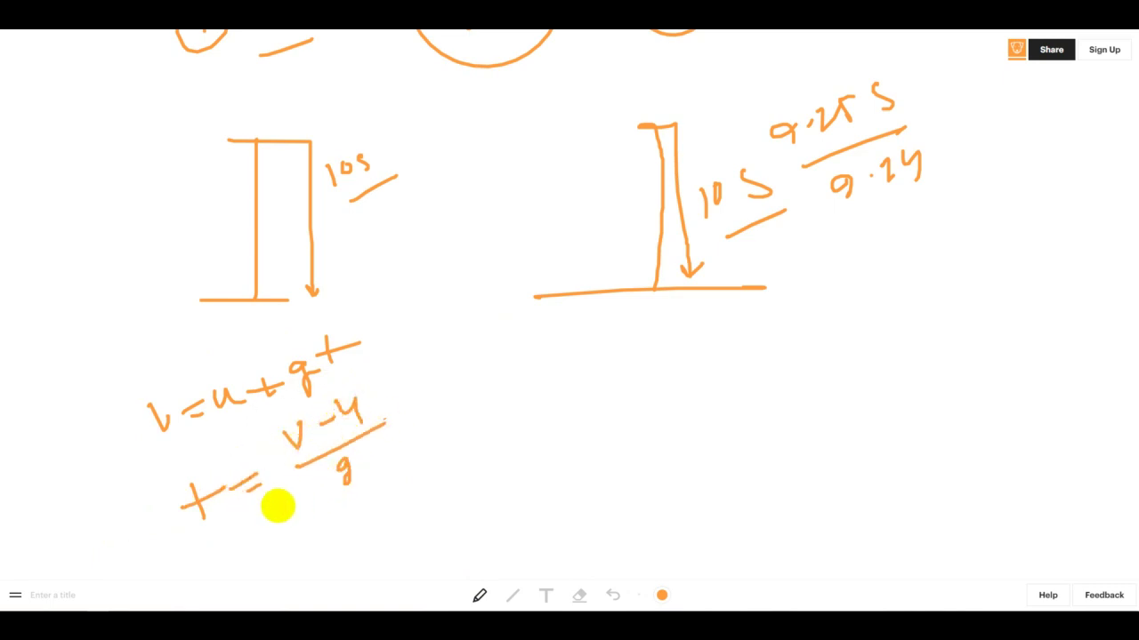
pyautogui.scroll(-1, 256, 511)
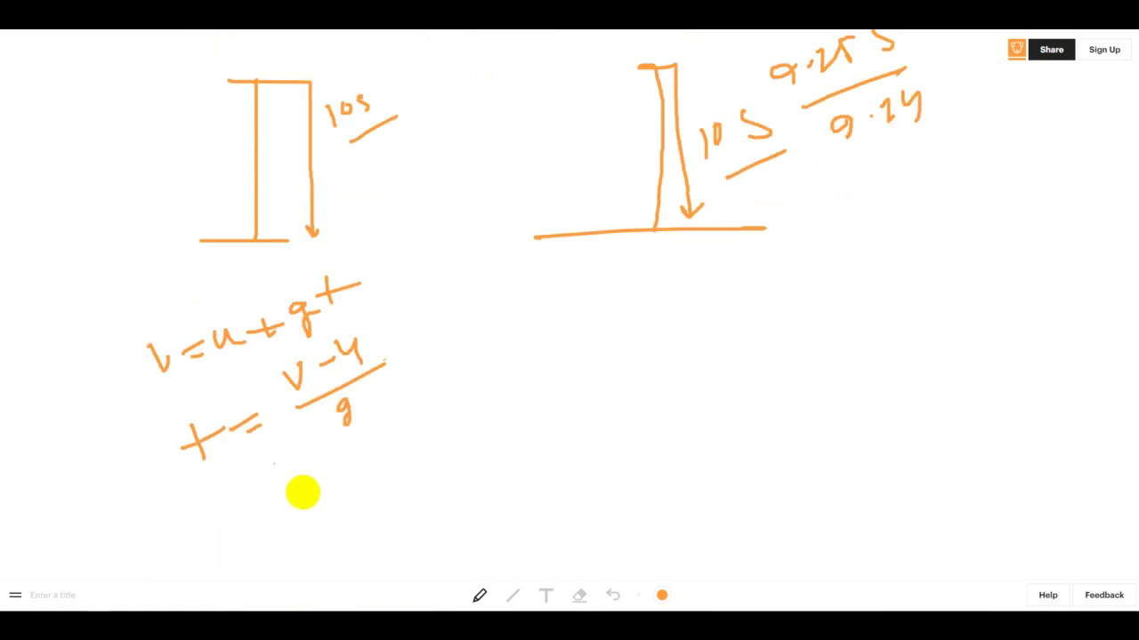
pyautogui.moveTo(342, 487); pyautogui.dragTo(487, 418)
pyautogui.moveTo(389, 433); pyautogui.dragTo(431, 420)
pyautogui.moveTo(438, 397)
pyautogui.mouseDown()
pyautogui.moveTo(457, 406)
pyautogui.moveTo(455, 397)
pyautogui.mouseUp()
pyautogui.moveTo(394, 488); pyautogui.dragTo(471, 467)
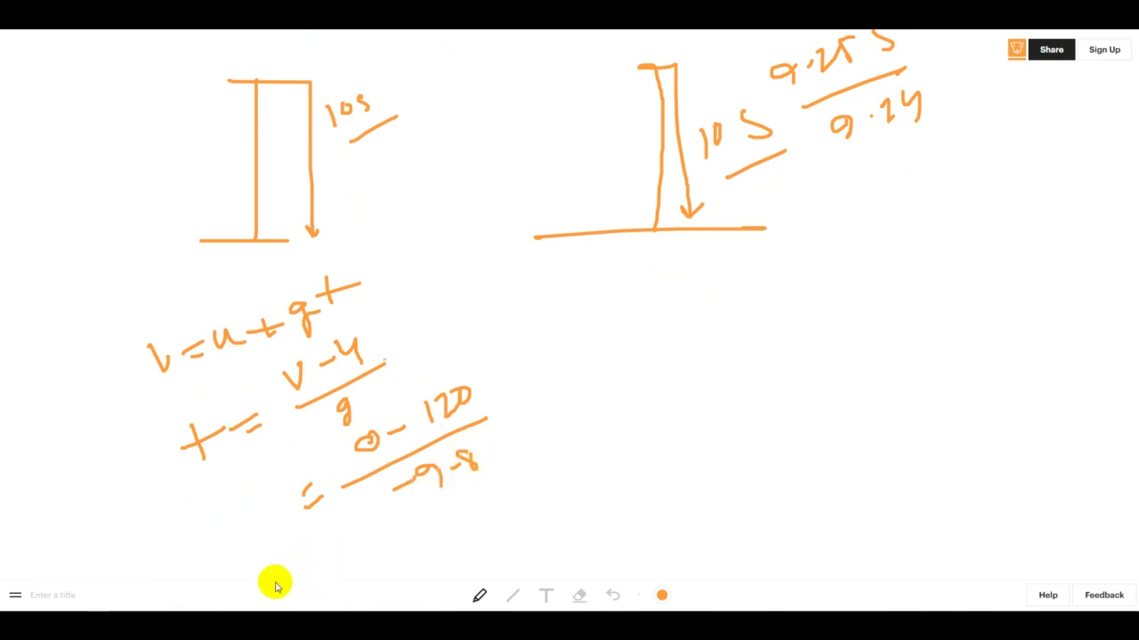
# Step: Compute 120 ÷ 9.8 in Calculator and write t = 12.24 on the board
pyautogui.click(226, 609)
pyautogui.press('Escape')
pyautogui.write('120 ÷ 9.8')
pyautogui.press('Return')
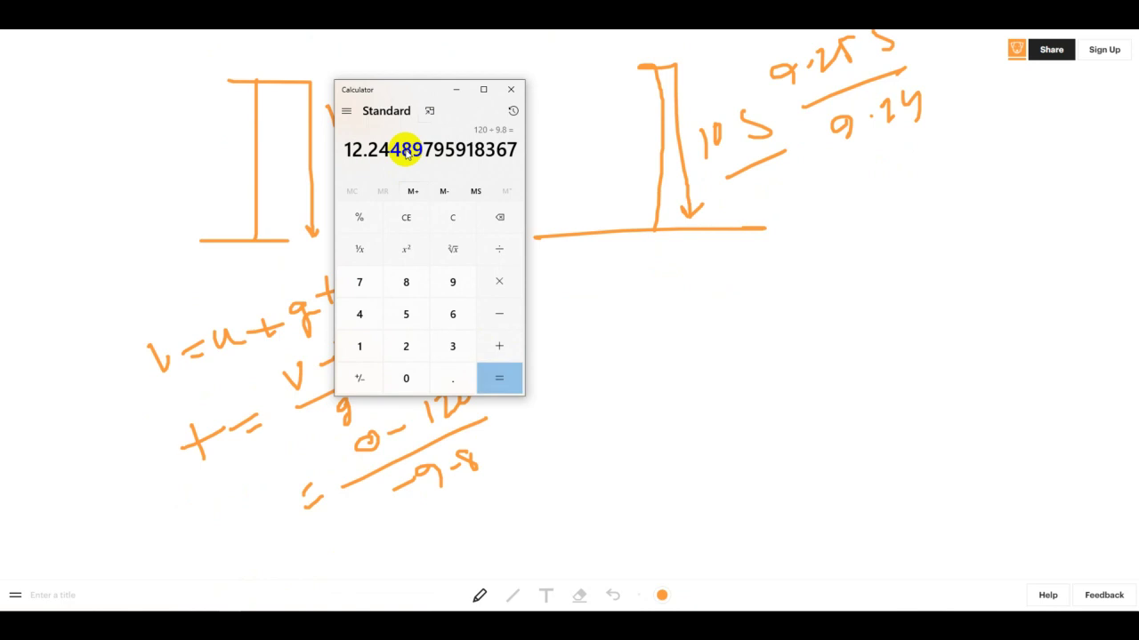
pyautogui.click(402, 554)
pyautogui.moveTo(392, 564); pyautogui.dragTo(411, 555)
pyautogui.moveTo(393, 577); pyautogui.dragTo(426, 552)
pyautogui.hotkey('alt', 'Tab')
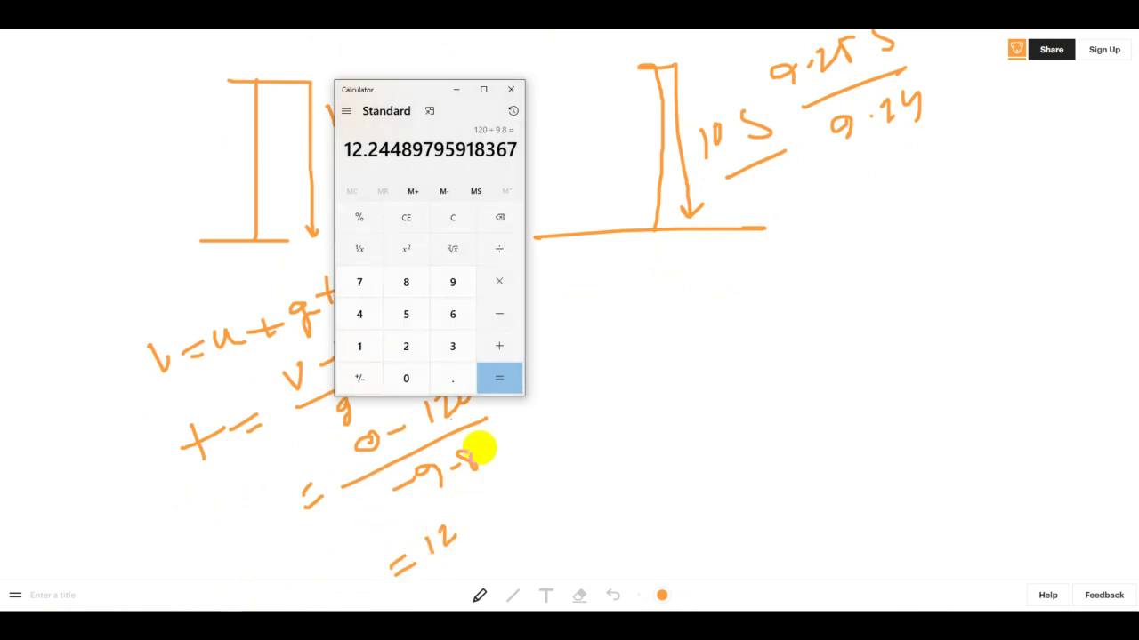
pyautogui.click(459, 534)
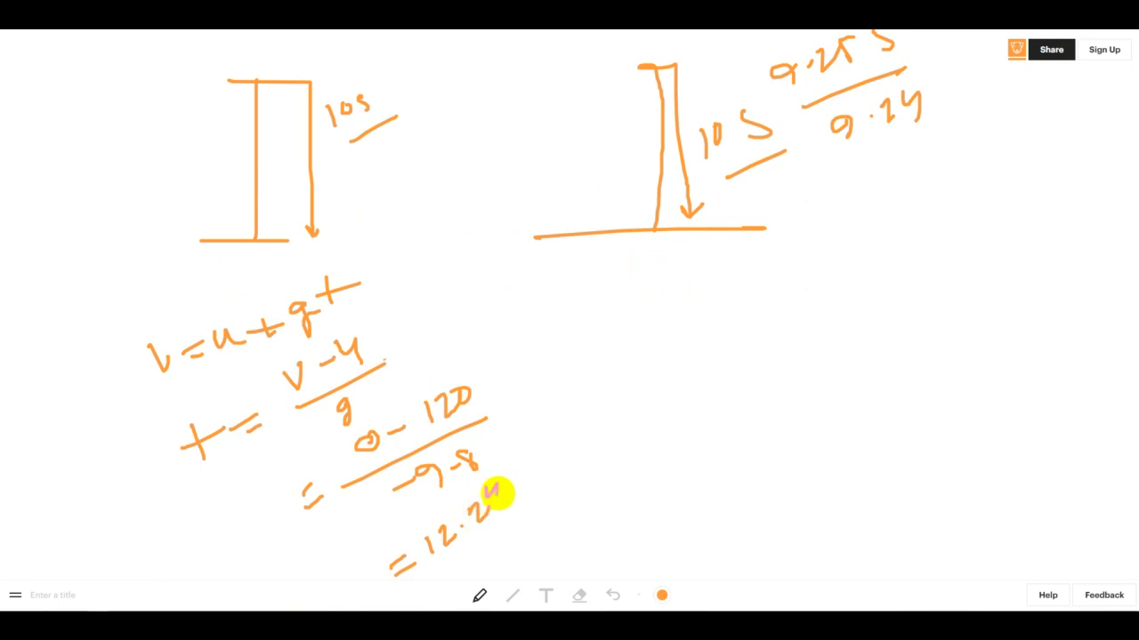
# Step: Write 2t = 12.24 × 2 for the total flight time
pyautogui.scroll(-2, 457, 376)
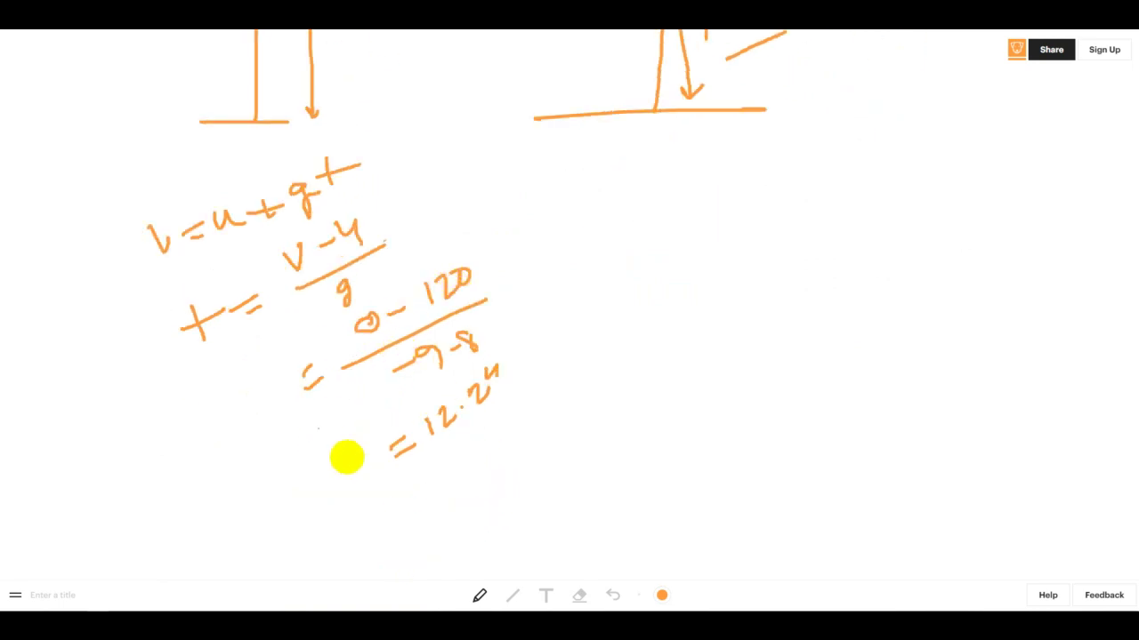
pyautogui.scroll(-1, 332, 478)
pyautogui.scroll(-1, 314, 483)
pyautogui.moveTo(325, 455)
pyautogui.mouseDown()
pyautogui.moveTo(346, 470)
pyautogui.moveTo(365, 465)
pyautogui.moveTo(394, 425)
pyautogui.mouseUp()
pyautogui.moveTo(382, 441); pyautogui.dragTo(395, 435)
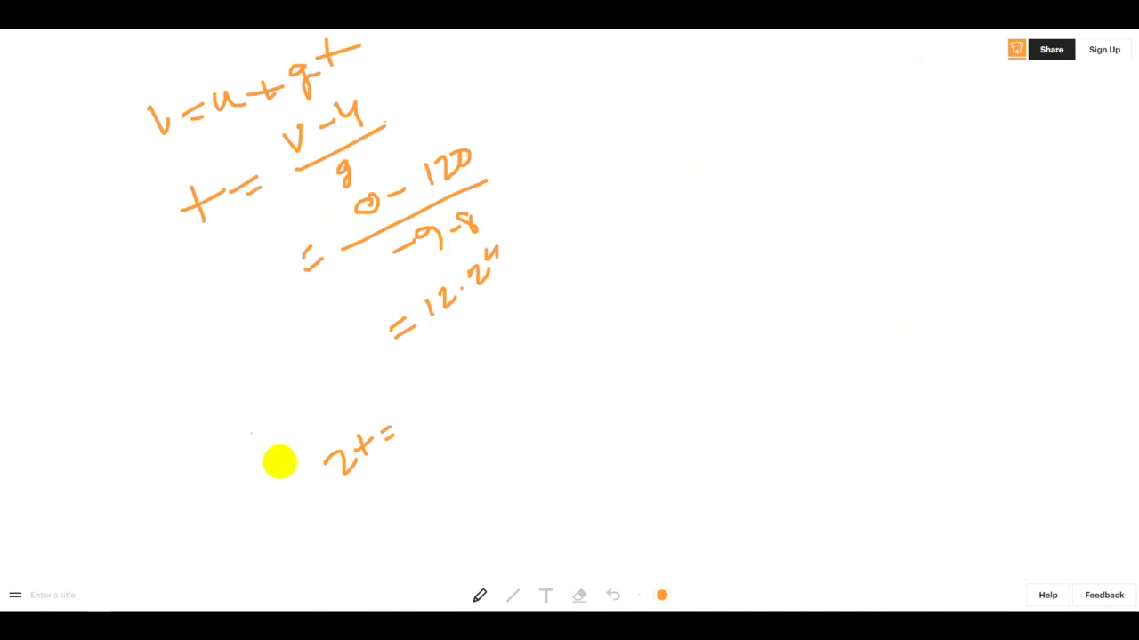
pyautogui.moveTo(429, 397)
pyautogui.mouseDown()
pyautogui.moveTo(435, 416)
pyautogui.moveTo(467, 402)
pyautogui.mouseUp()
pyautogui.moveTo(469, 363)
pyautogui.mouseDown()
pyautogui.moveTo(507, 342)
pyautogui.moveTo(528, 354)
pyautogui.mouseUp()
pyautogui.moveTo(532, 313); pyautogui.dragTo(549, 333)
pyautogui.moveTo(442, 462); pyautogui.dragTo(436, 472)
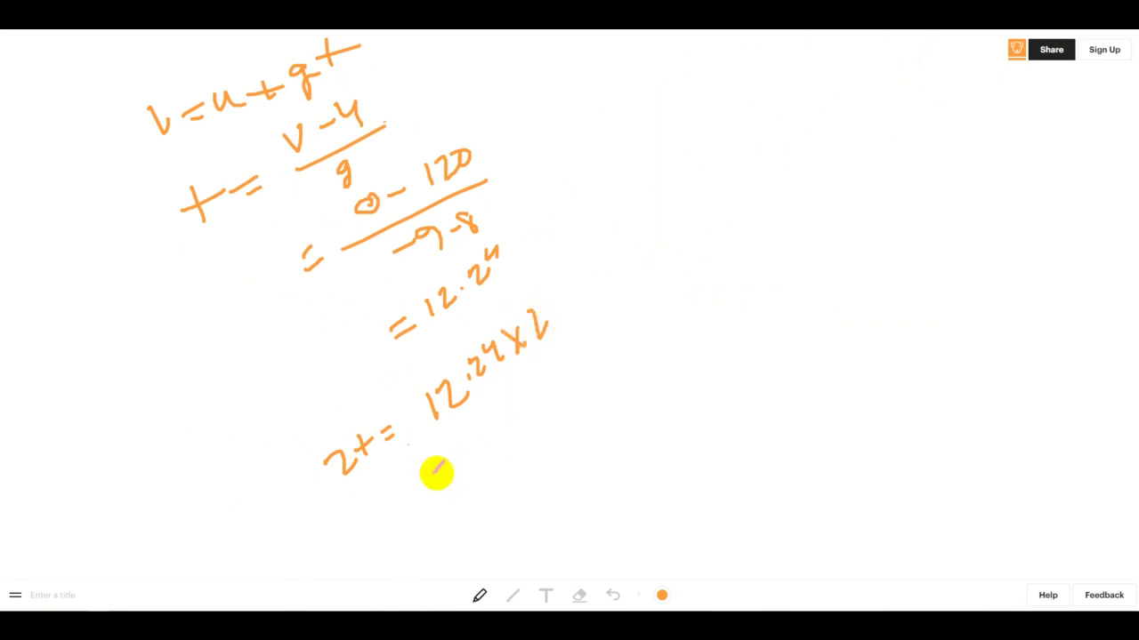
# Step: Multiply the result by 2 in Calculator to get 24.49
pyautogui.click(266, 598)
pyautogui.moveTo(498, 89); pyautogui.dragTo(821, 65)
pyautogui.write('*2')
pyautogui.press('Return')
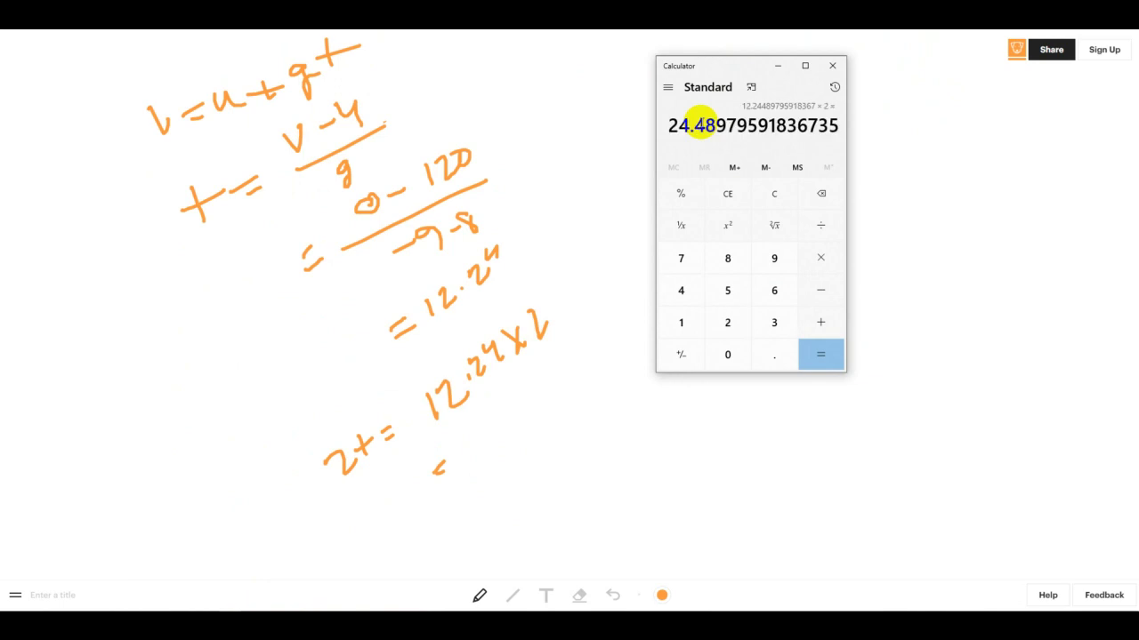
pyautogui.click(465, 442)
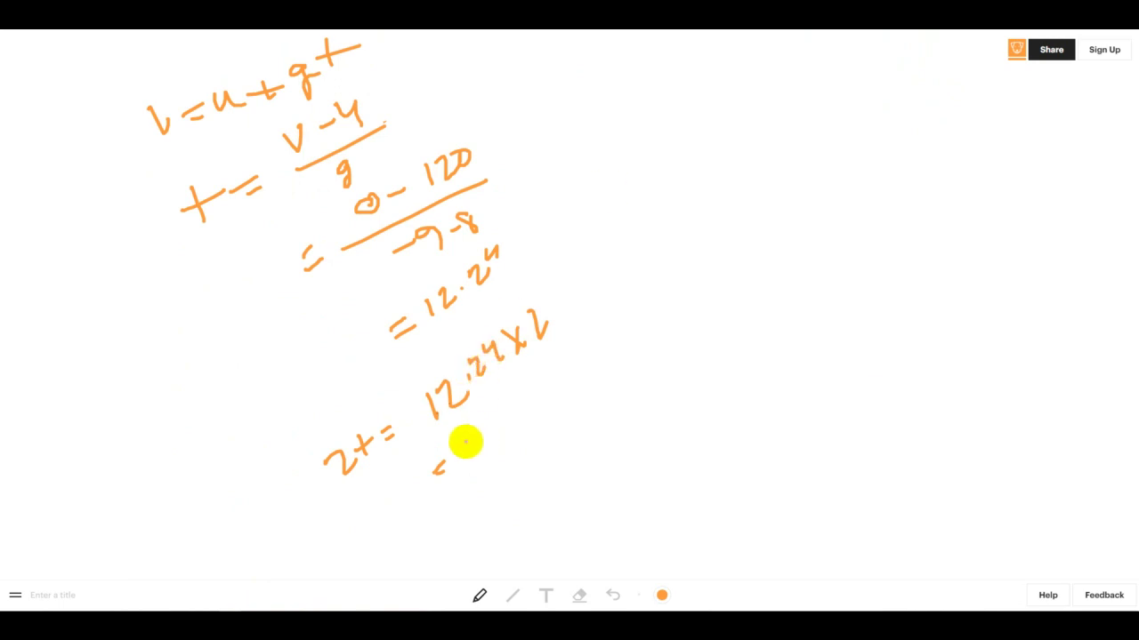
pyautogui.hotkey('alt', 'Tab')
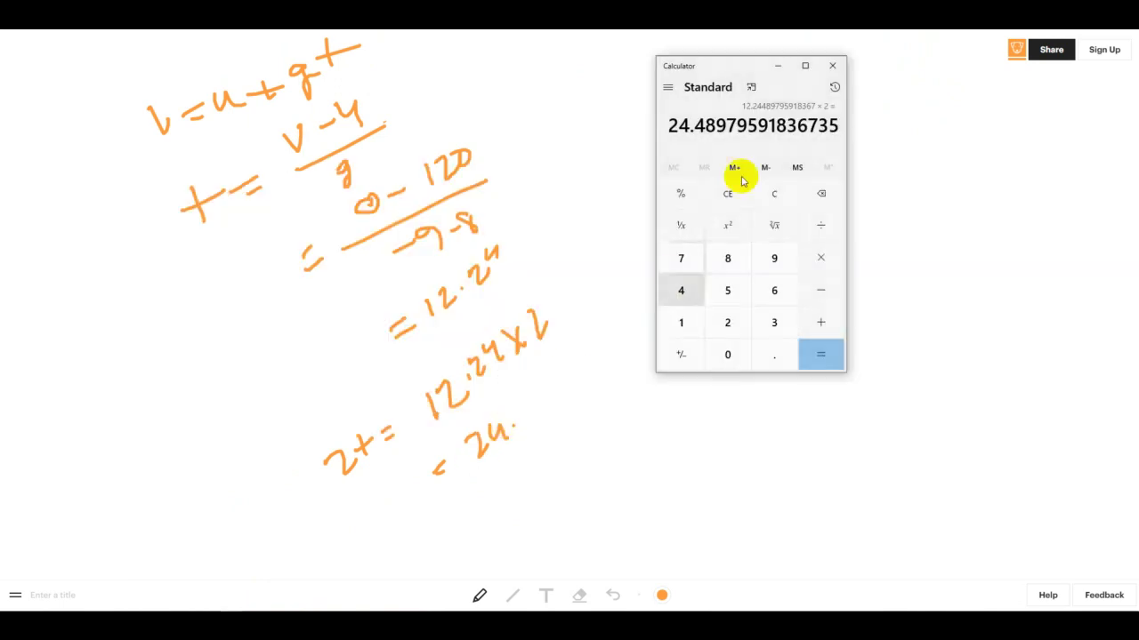
pyautogui.click(523, 406)
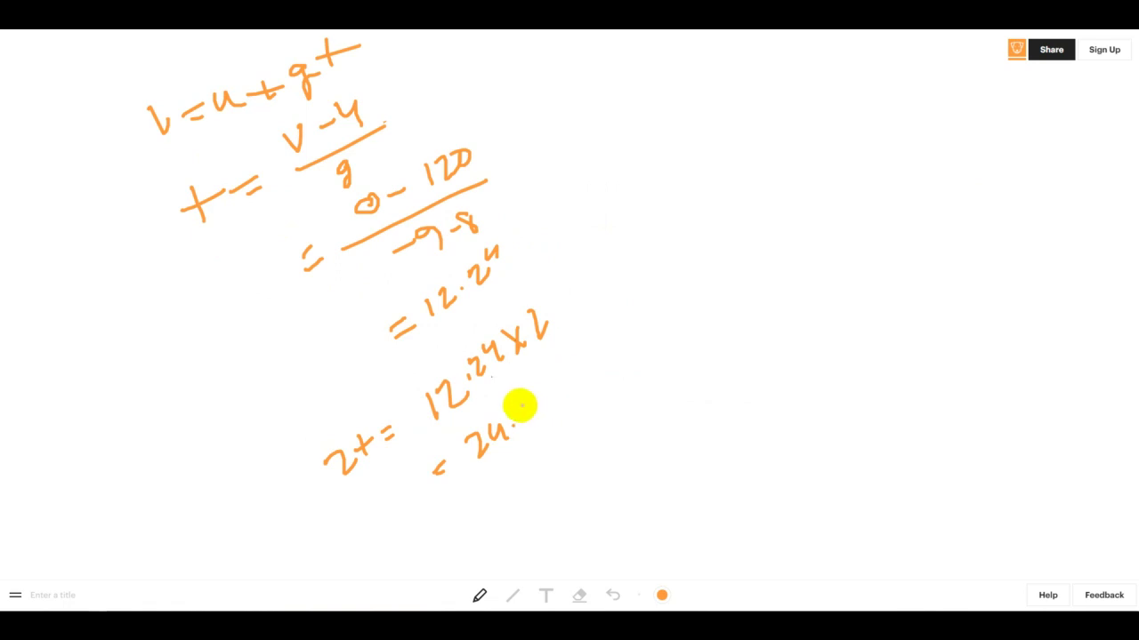
# Step: Finish the line as 24.49 s, erasing and rewriting the wrong digits after 24
pyautogui.moveTo(545, 385); pyautogui.dragTo(552, 395)
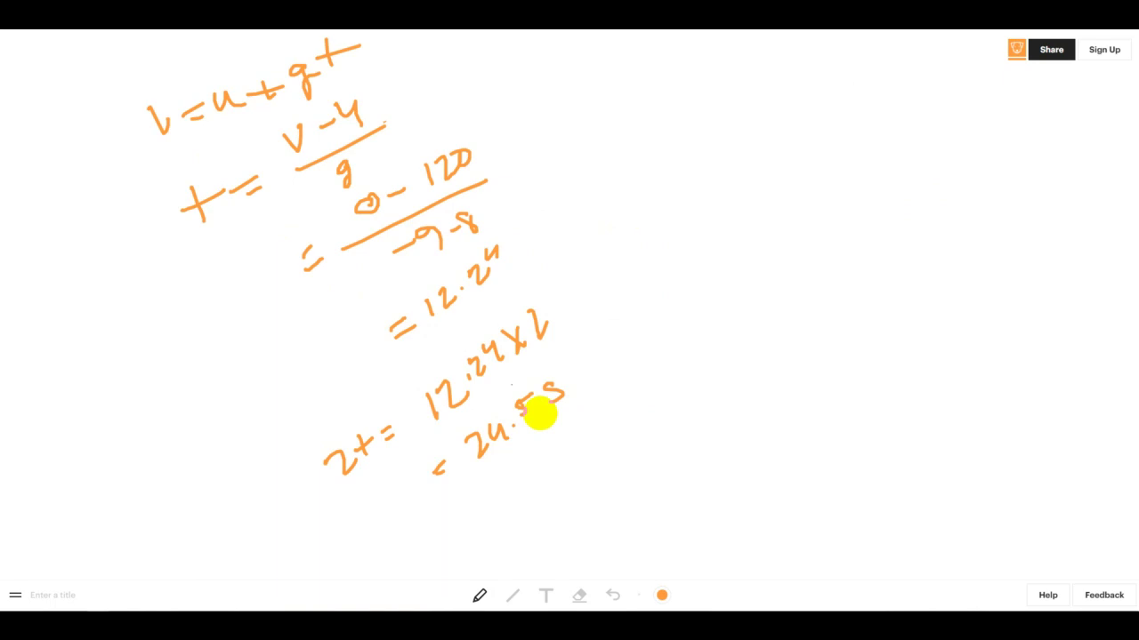
pyautogui.click(580, 595)
pyautogui.moveTo(552, 419)
pyautogui.mouseDown()
pyautogui.moveTo(552, 394)
pyautogui.moveTo(523, 405)
pyautogui.mouseUp()
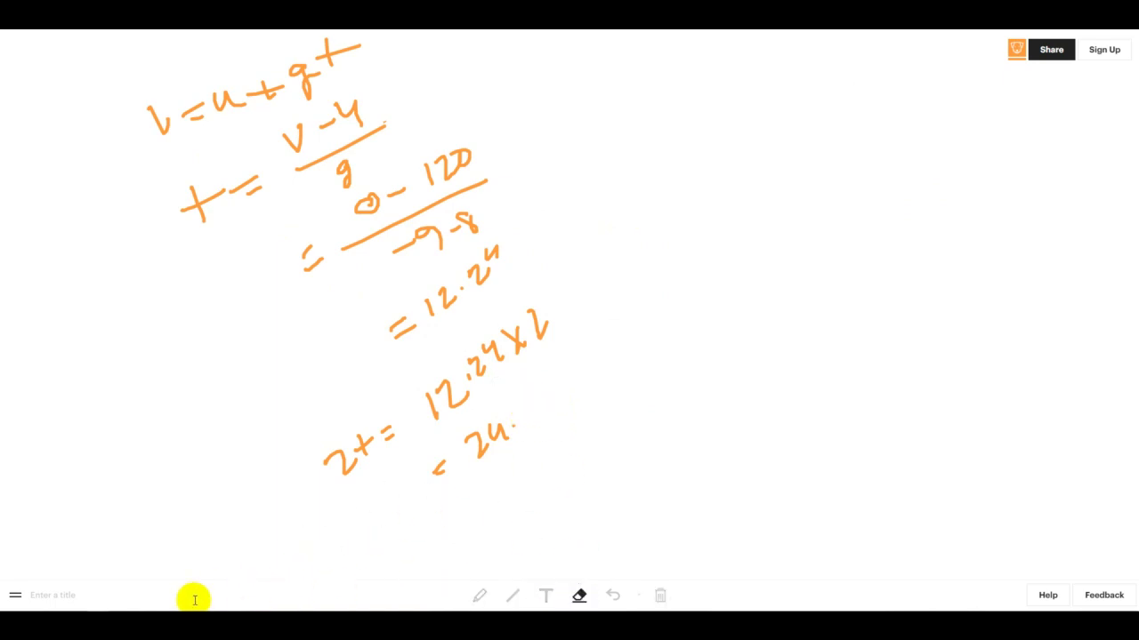
pyautogui.click(480, 591)
pyautogui.hotkey('alt', 'Tab')
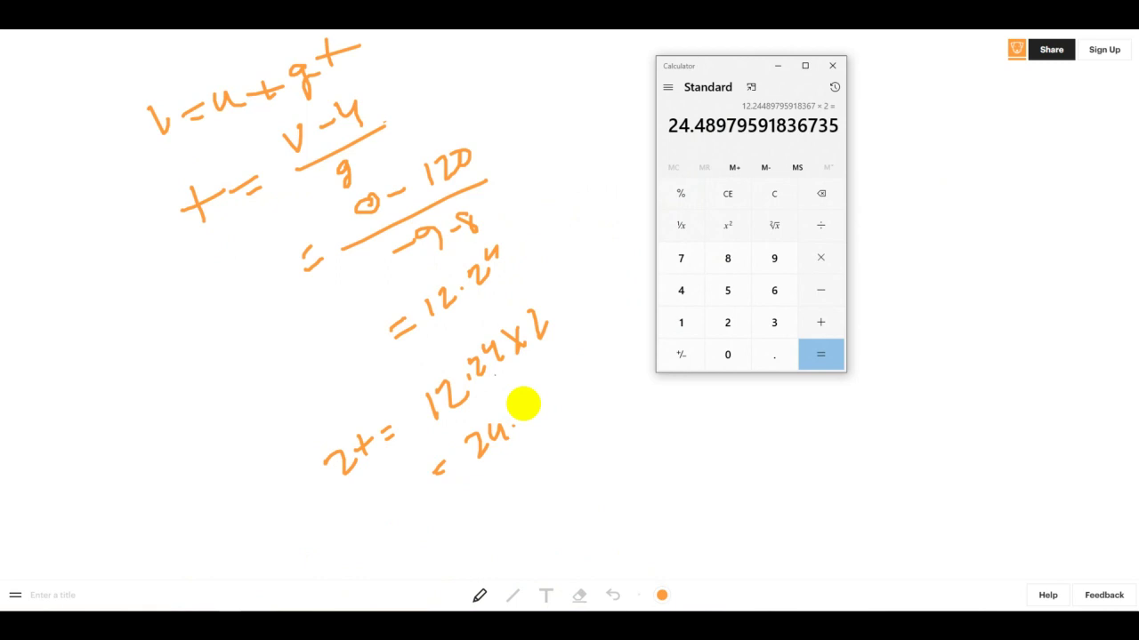
pyautogui.click(526, 402)
pyautogui.moveTo(555, 398)
pyautogui.mouseDown()
pyautogui.moveTo(556, 411)
pyautogui.moveTo(573, 389)
pyautogui.mouseUp()
pyautogui.scroll(5, 633, 279)
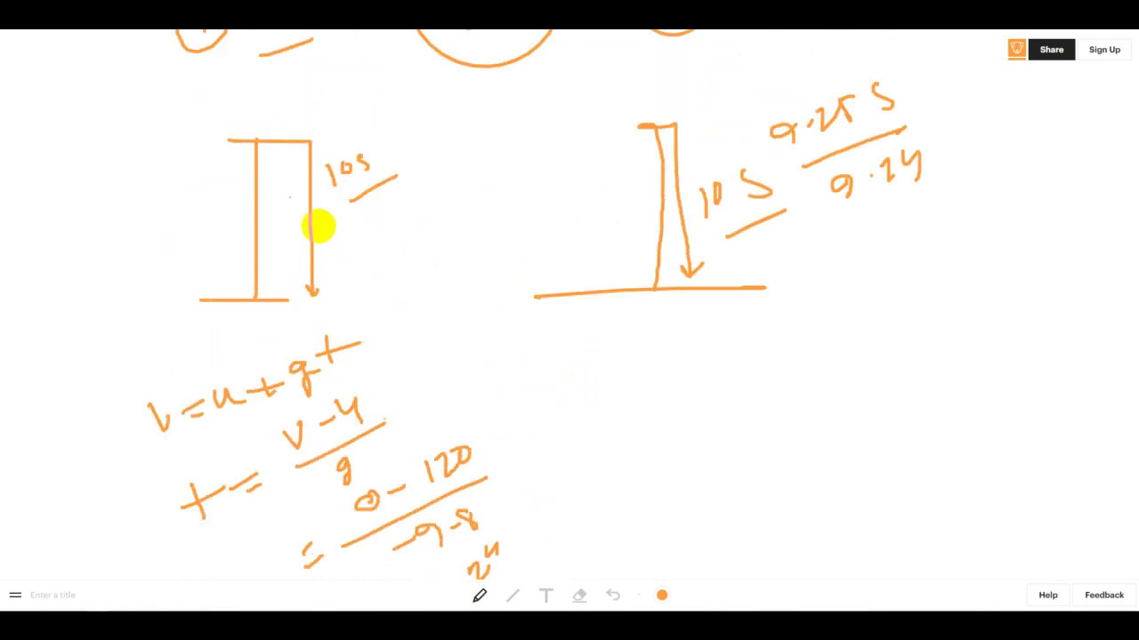
pyautogui.scroll(-4, 366, 150)
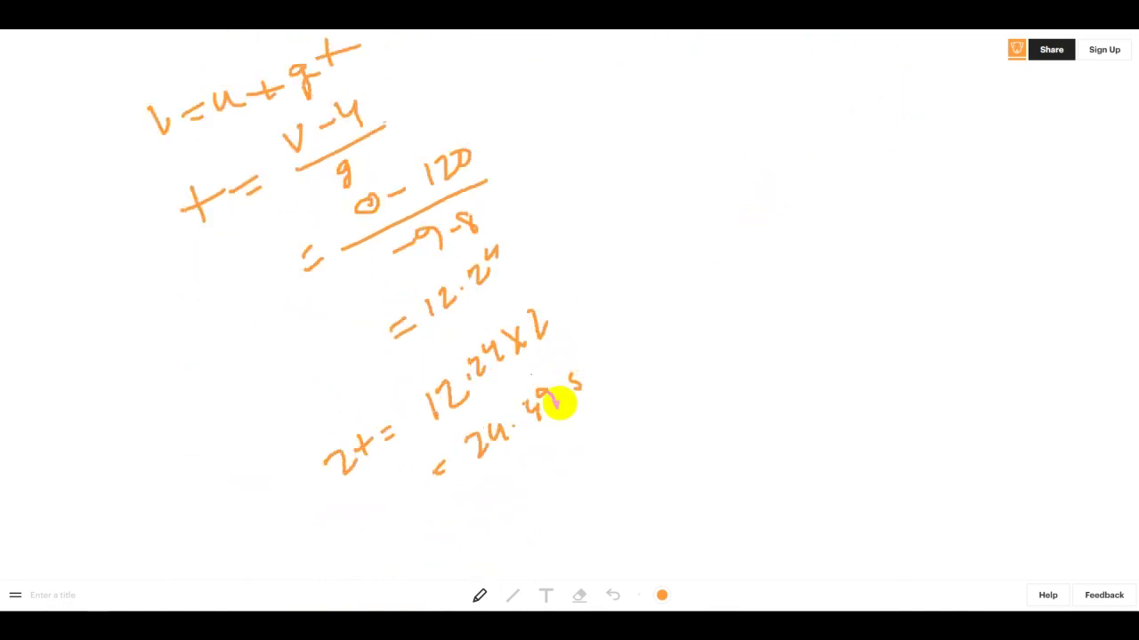
pyautogui.scroll(2, 617, 257)
pyautogui.scroll(1, 649, 222)
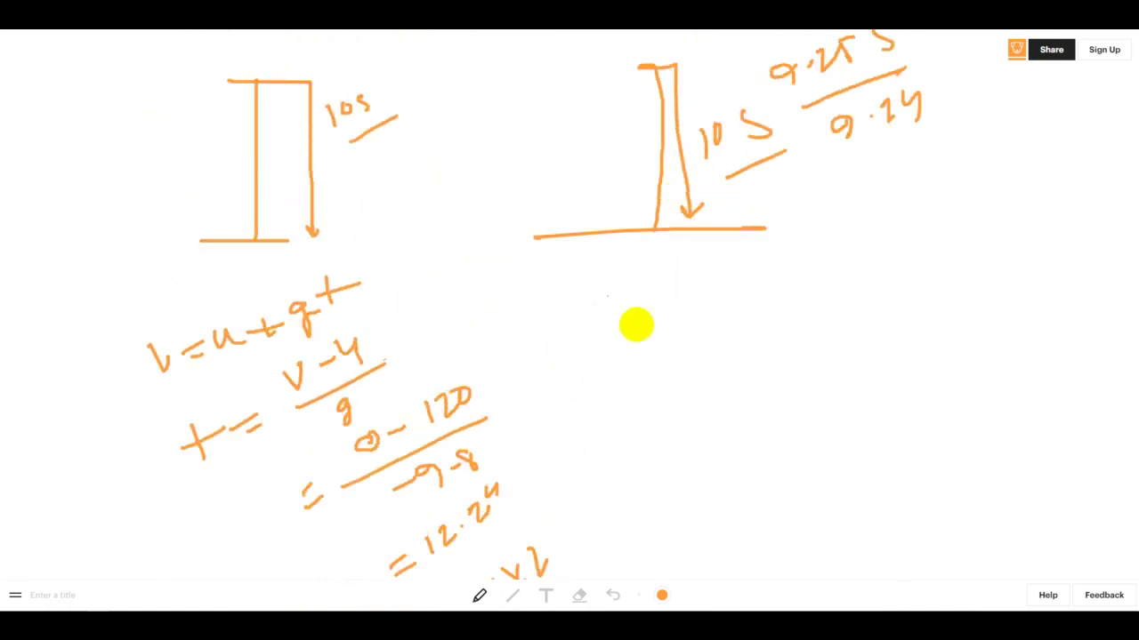
# Step: Write the second object's formula t₂ = (v − u₂)/g, relabelling the first equation's time as t₁
pyautogui.moveTo(702, 305)
pyautogui.mouseDown()
pyautogui.moveTo(708, 347)
pyautogui.moveTo(752, 305)
pyautogui.mouseUp()
pyautogui.moveTo(737, 326); pyautogui.dragTo(779, 275)
pyautogui.moveTo(784, 277); pyautogui.dragTo(811, 268)
pyautogui.moveTo(756, 324); pyautogui.dragTo(849, 283)
pyautogui.moveTo(810, 319); pyautogui.dragTo(811, 349)
pyautogui.moveTo(380, 359); pyautogui.dragTo(385, 368)
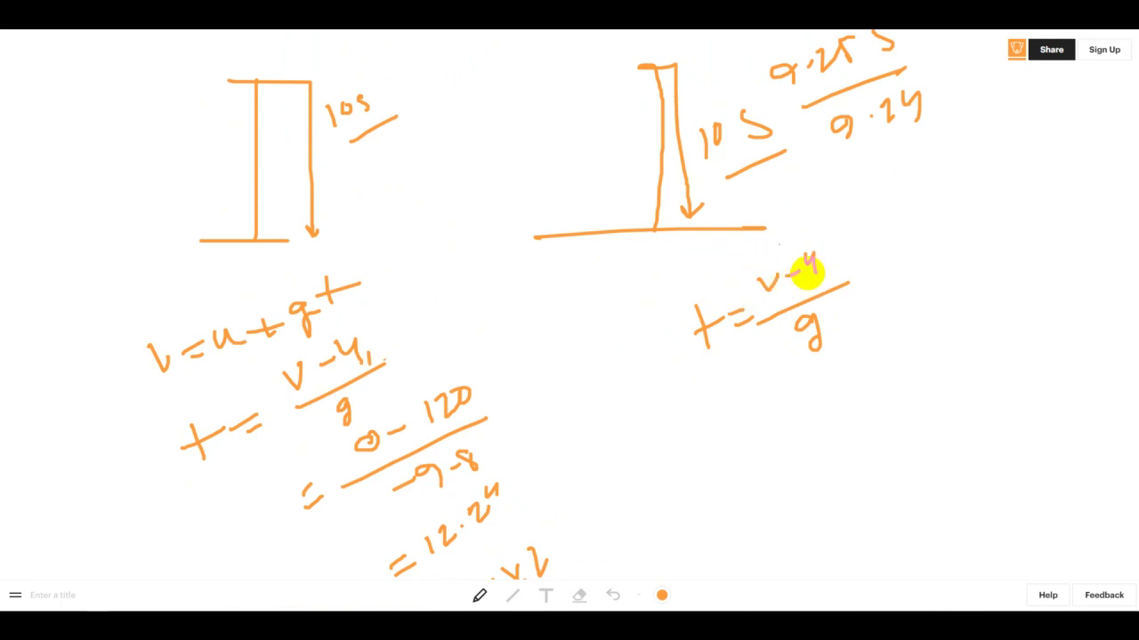
pyautogui.moveTo(832, 265); pyautogui.dragTo(854, 262)
pyautogui.moveTo(790, 427); pyautogui.dragTo(804, 421)
pyautogui.moveTo(787, 417); pyautogui.dragTo(800, 411)
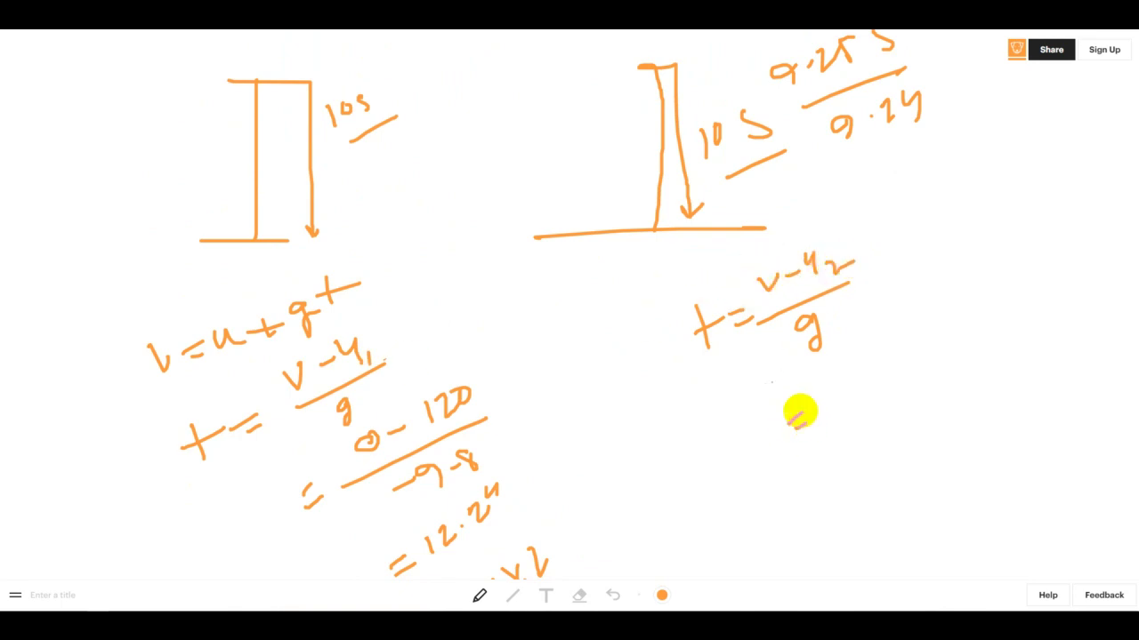
pyautogui.moveTo(219, 447); pyautogui.dragTo(219, 459)
pyautogui.moveTo(721, 341)
pyautogui.mouseDown()
pyautogui.moveTo(728, 355)
pyautogui.moveTo(742, 352)
pyautogui.mouseUp()
pyautogui.scroll(-1, 742, 352)
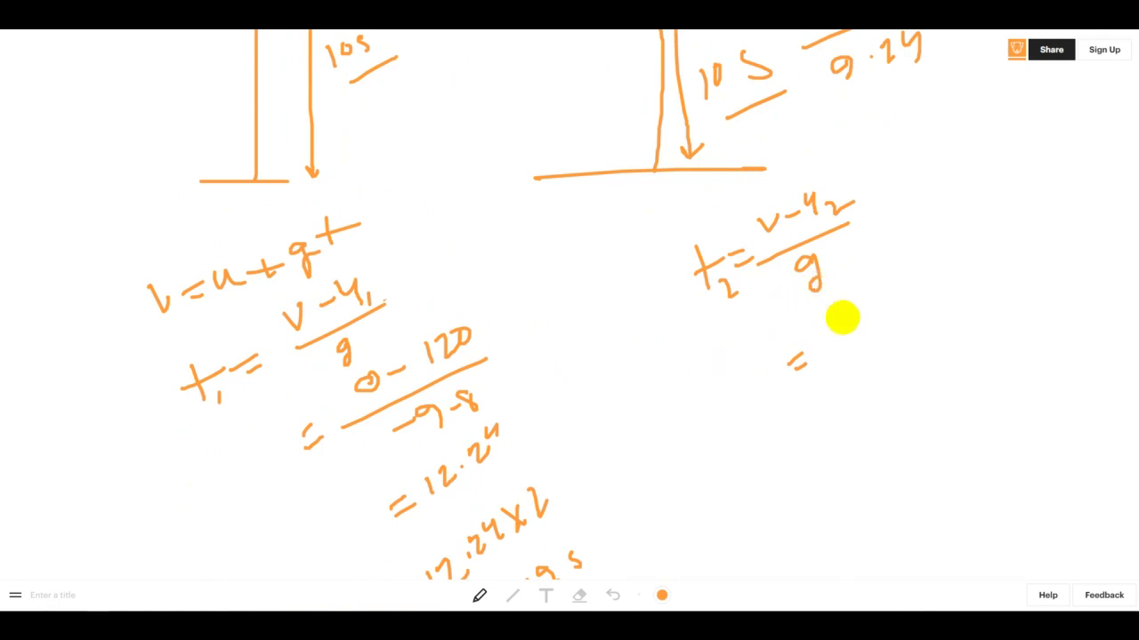
# Step: Substitute the values to write = (0 − 150)/(−9.8) = on the next line
pyautogui.moveTo(842, 315); pyautogui.dragTo(839, 312)
pyautogui.moveTo(856, 308); pyautogui.dragTo(930, 260)
pyautogui.moveTo(833, 356); pyautogui.dragTo(978, 276)
pyautogui.moveTo(888, 366); pyautogui.dragTo(929, 365)
pyautogui.moveTo(961, 322); pyautogui.dragTo(957, 343)
pyautogui.moveTo(853, 485); pyautogui.dragTo(871, 482)
# Step: Compute 150 ÷ 9.8 in the Calculator
pyautogui.click(228, 610)
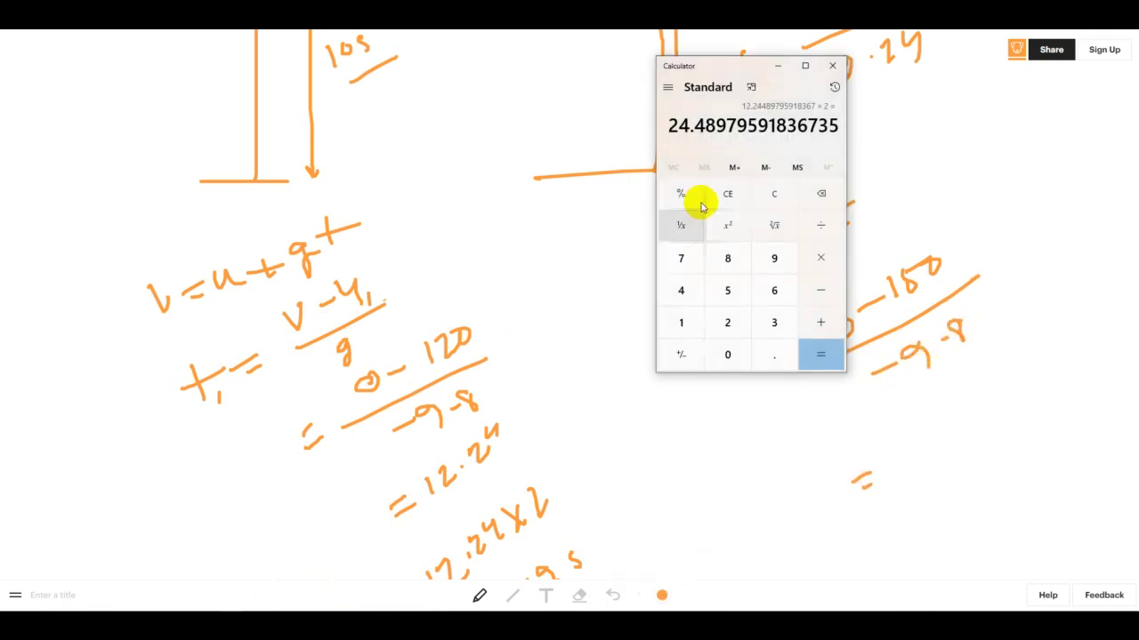
pyautogui.press('Escape')
pyautogui.write('150')
pyautogui.write('/9.8')
pyautogui.press('Return')
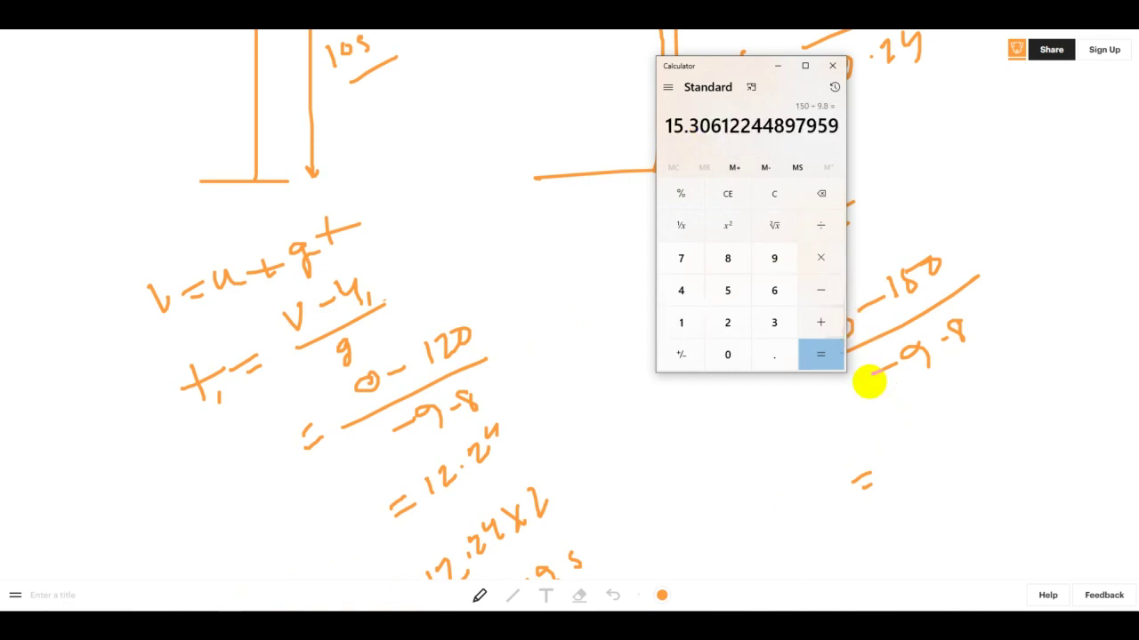
pyautogui.click(909, 446)
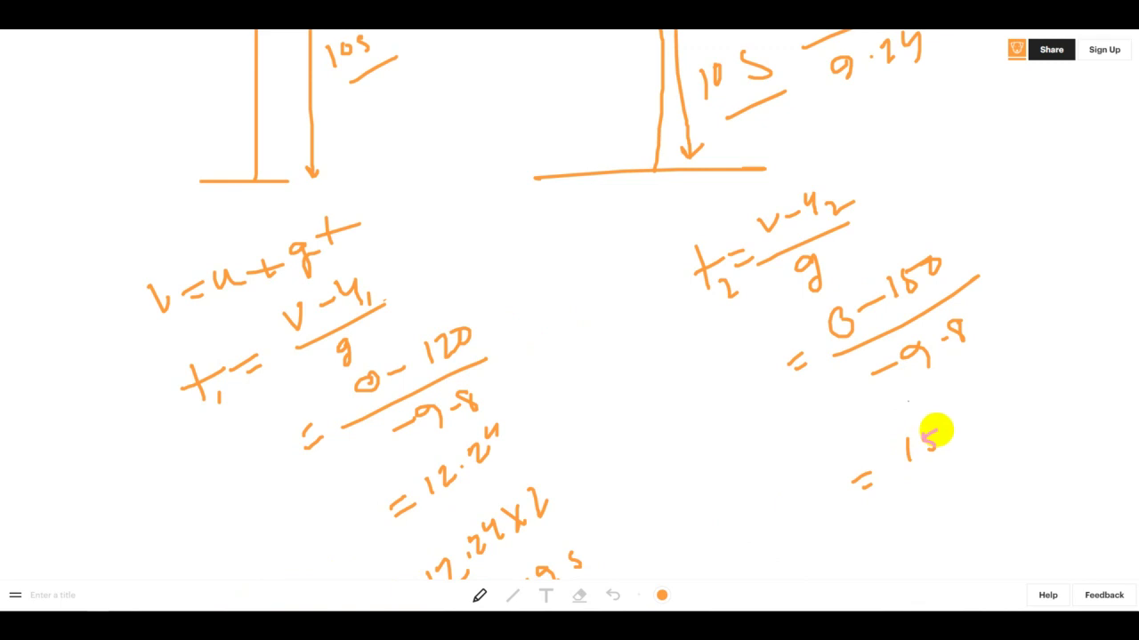
# Step: Write the result 15.30, then 2t = 15.30 × 2 = 30.60 s, and mark the numerator's minus sign
pyautogui.moveTo(982, 398); pyautogui.dragTo(980, 407)
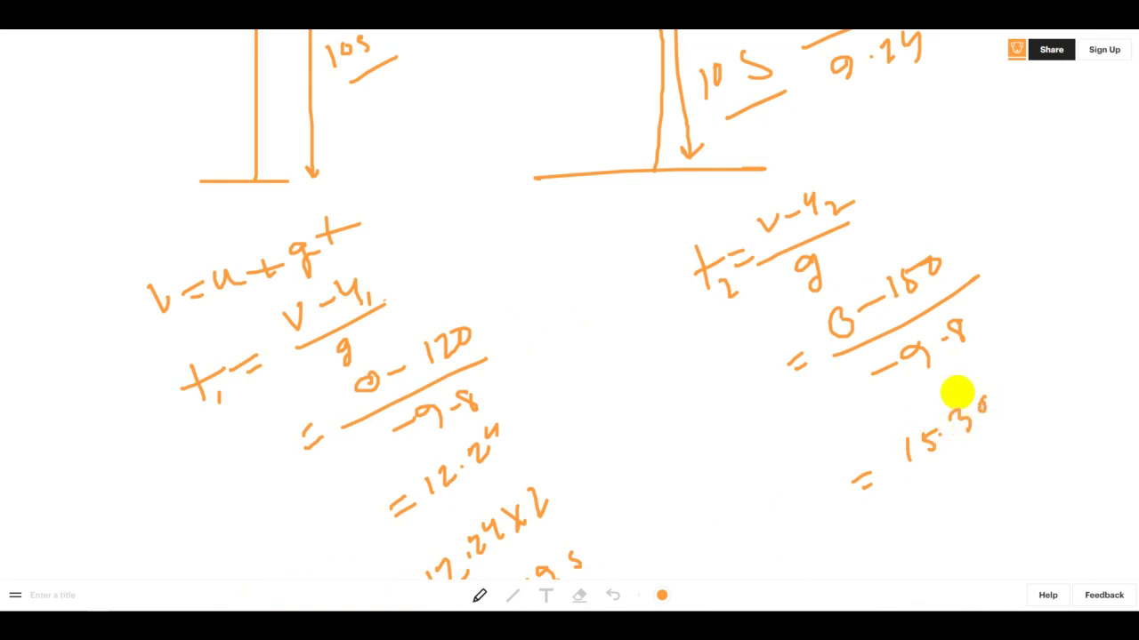
pyautogui.scroll(-3, 853, 399)
pyautogui.moveTo(825, 456); pyautogui.dragTo(852, 491)
pyautogui.moveTo(861, 434); pyautogui.dragTo(850, 495)
pyautogui.moveTo(855, 454); pyautogui.dragTo(881, 445)
pyautogui.moveTo(890, 447); pyautogui.dragTo(907, 449)
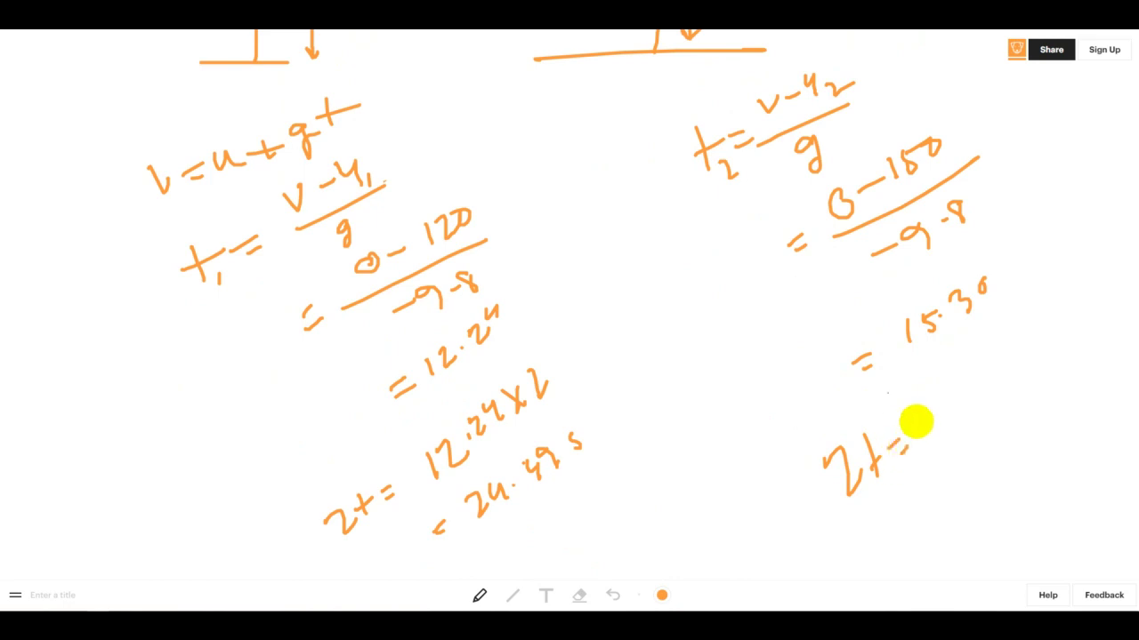
pyautogui.moveTo(934, 402)
pyautogui.mouseDown()
pyautogui.moveTo(991, 364)
pyautogui.moveTo(1014, 369)
pyautogui.mouseUp()
pyautogui.moveTo(1014, 356); pyautogui.dragTo(1004, 370)
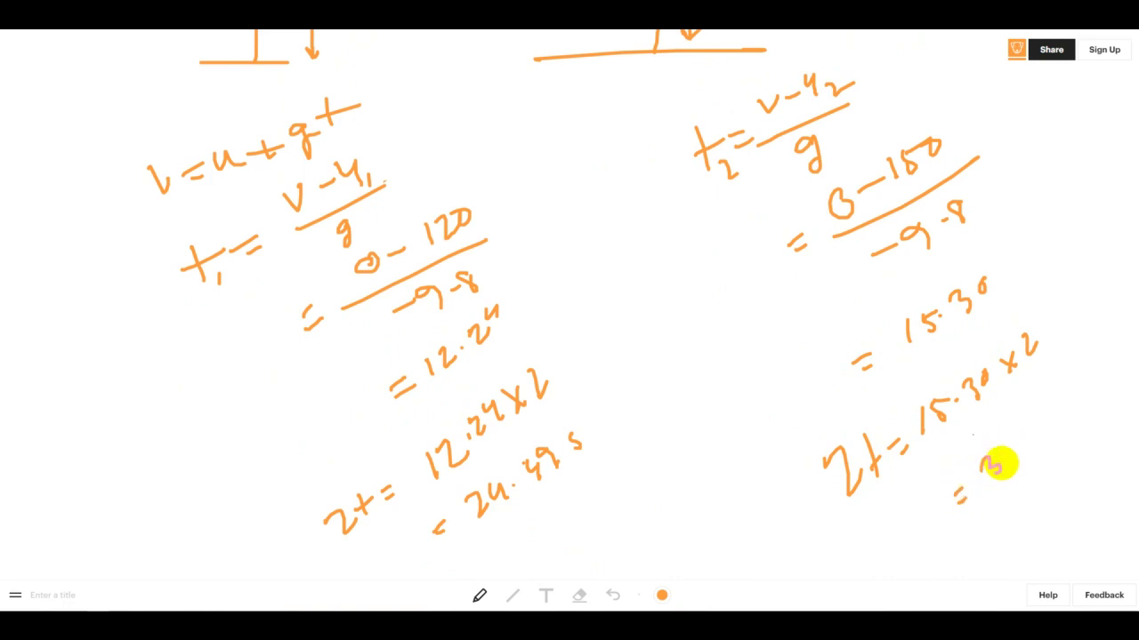
pyautogui.moveTo(1005, 452)
pyautogui.mouseDown()
pyautogui.moveTo(1077, 386)
pyautogui.moveTo(1085, 404)
pyautogui.mouseUp()
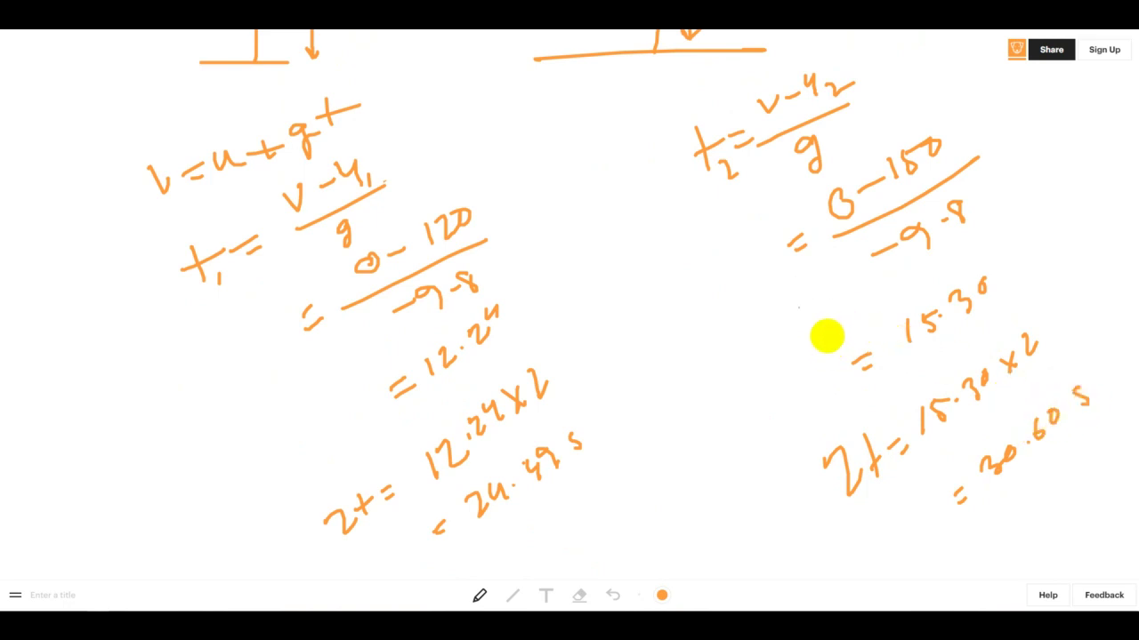
pyautogui.moveTo(860, 191); pyautogui.dragTo(876, 187)
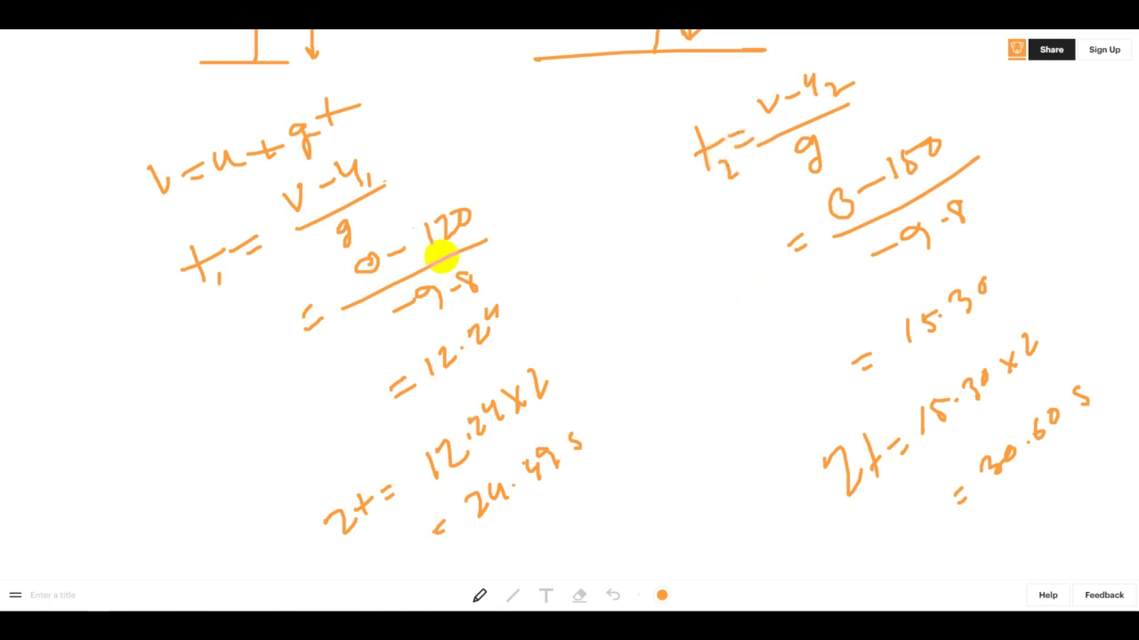
# Step: Add an arrowhead to a path line and sketch two more tall box outlines between the diagrams
pyautogui.scroll(5, 318, 279)
pyautogui.moveTo(318, 278); pyautogui.dragTo(317, 283)
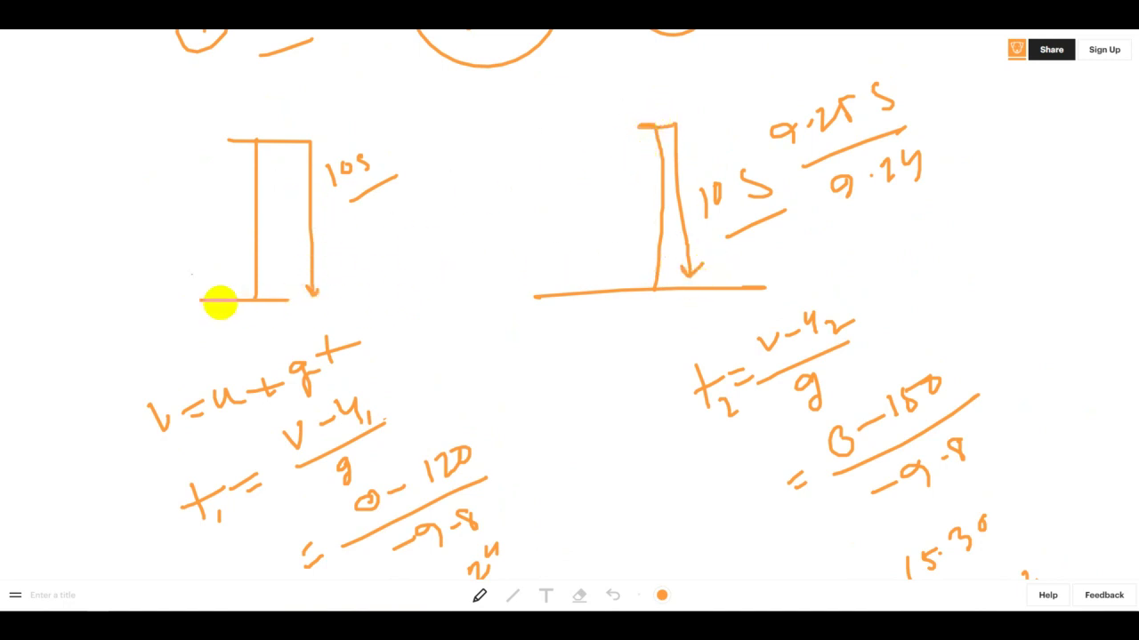
pyautogui.moveTo(413, 294)
pyautogui.mouseDown()
pyautogui.moveTo(420, 153)
pyautogui.moveTo(465, 156)
pyautogui.moveTo(463, 289)
pyautogui.mouseUp()
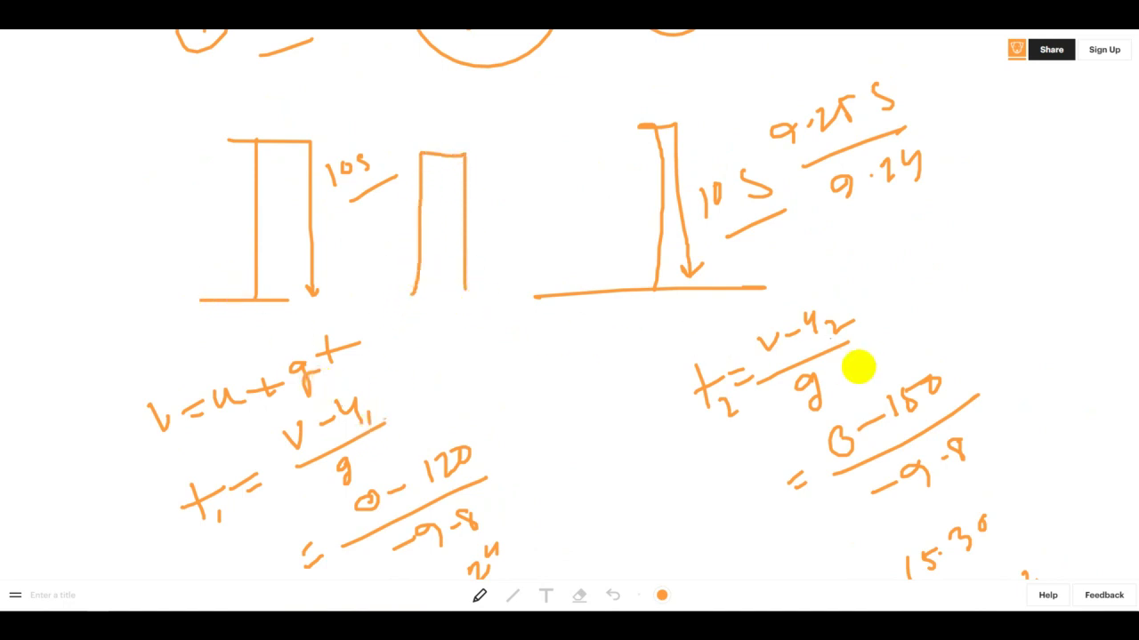
pyautogui.moveTo(557, 272)
pyautogui.mouseDown()
pyautogui.moveTo(554, 112)
pyautogui.moveTo(577, 119)
pyautogui.moveTo(581, 263)
pyautogui.moveTo(585, 254)
pyautogui.mouseUp()
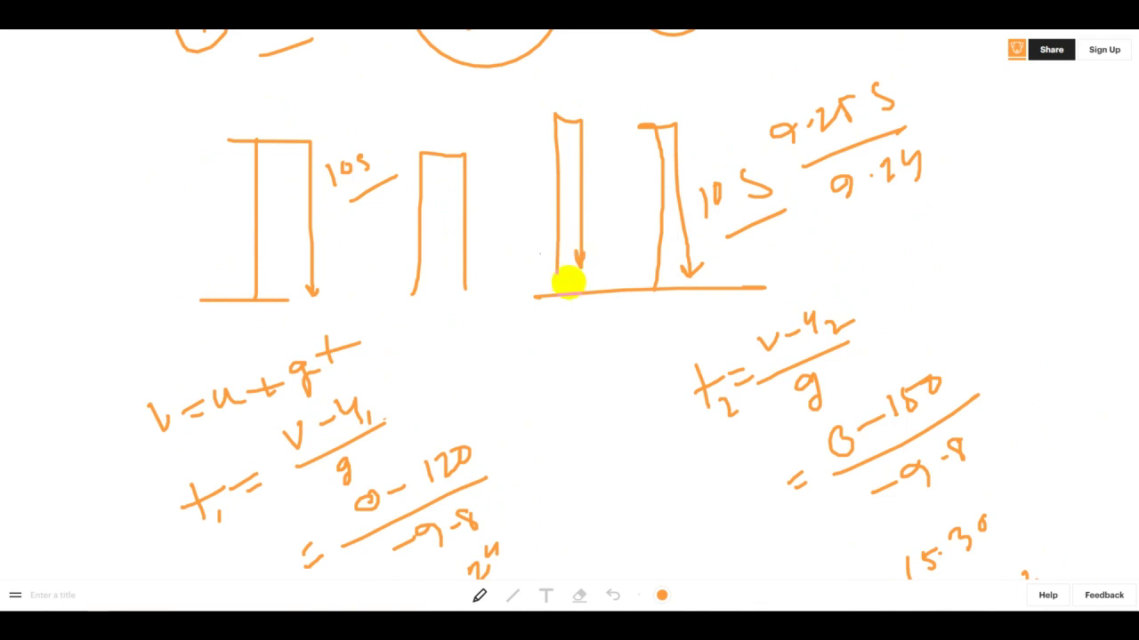
pyautogui.scroll(-5, 574, 269)
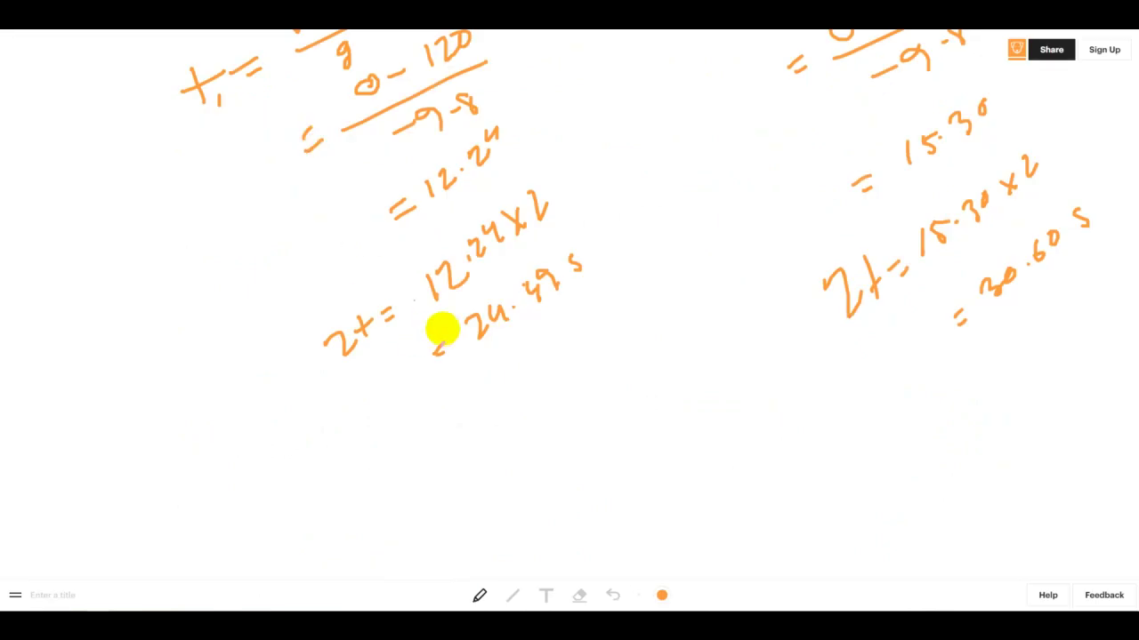
# Step: Underline the 24.49 s and 30.60 s flight-time answers
pyautogui.moveTo(628, 275); pyautogui.dragTo(510, 375)
pyautogui.moveTo(1103, 247); pyautogui.dragTo(1016, 339)
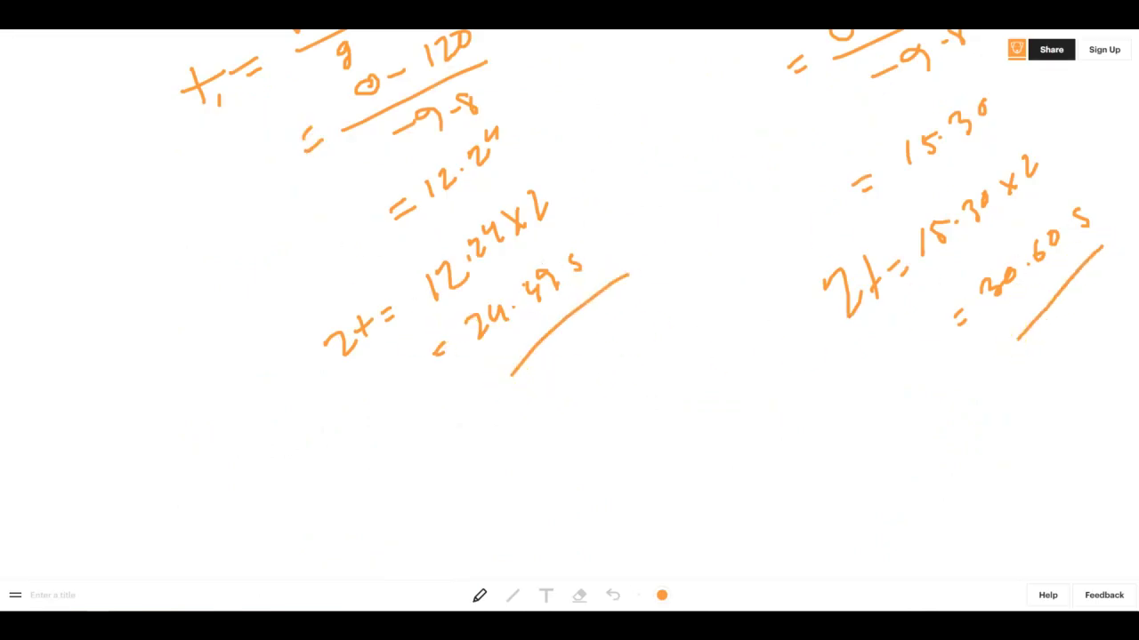
pyautogui.scroll(-3, 537, 433)
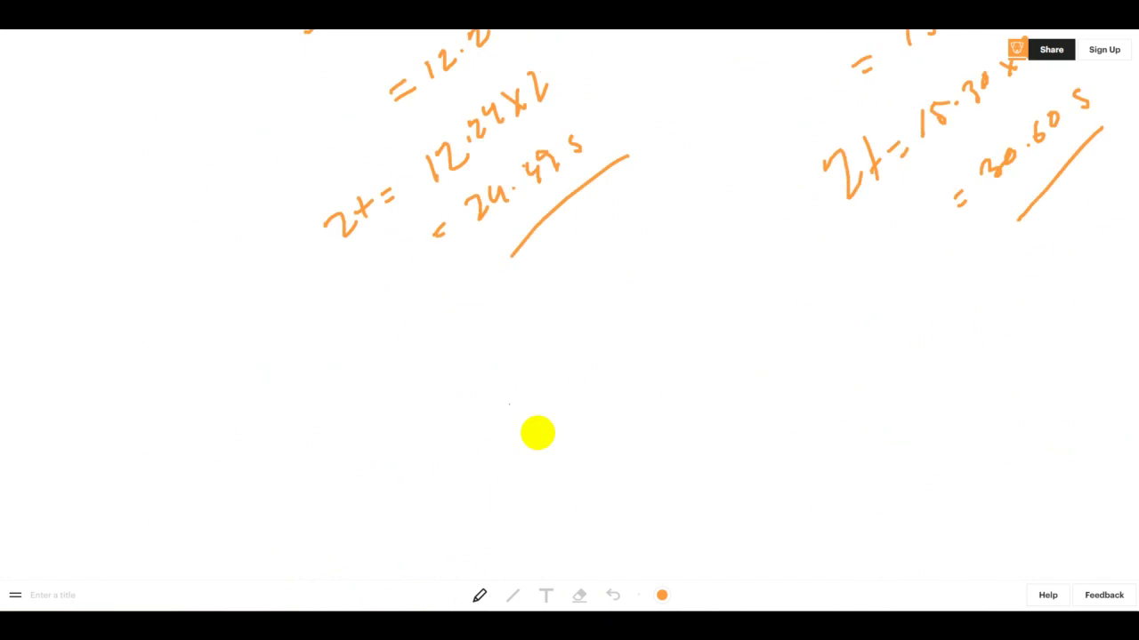